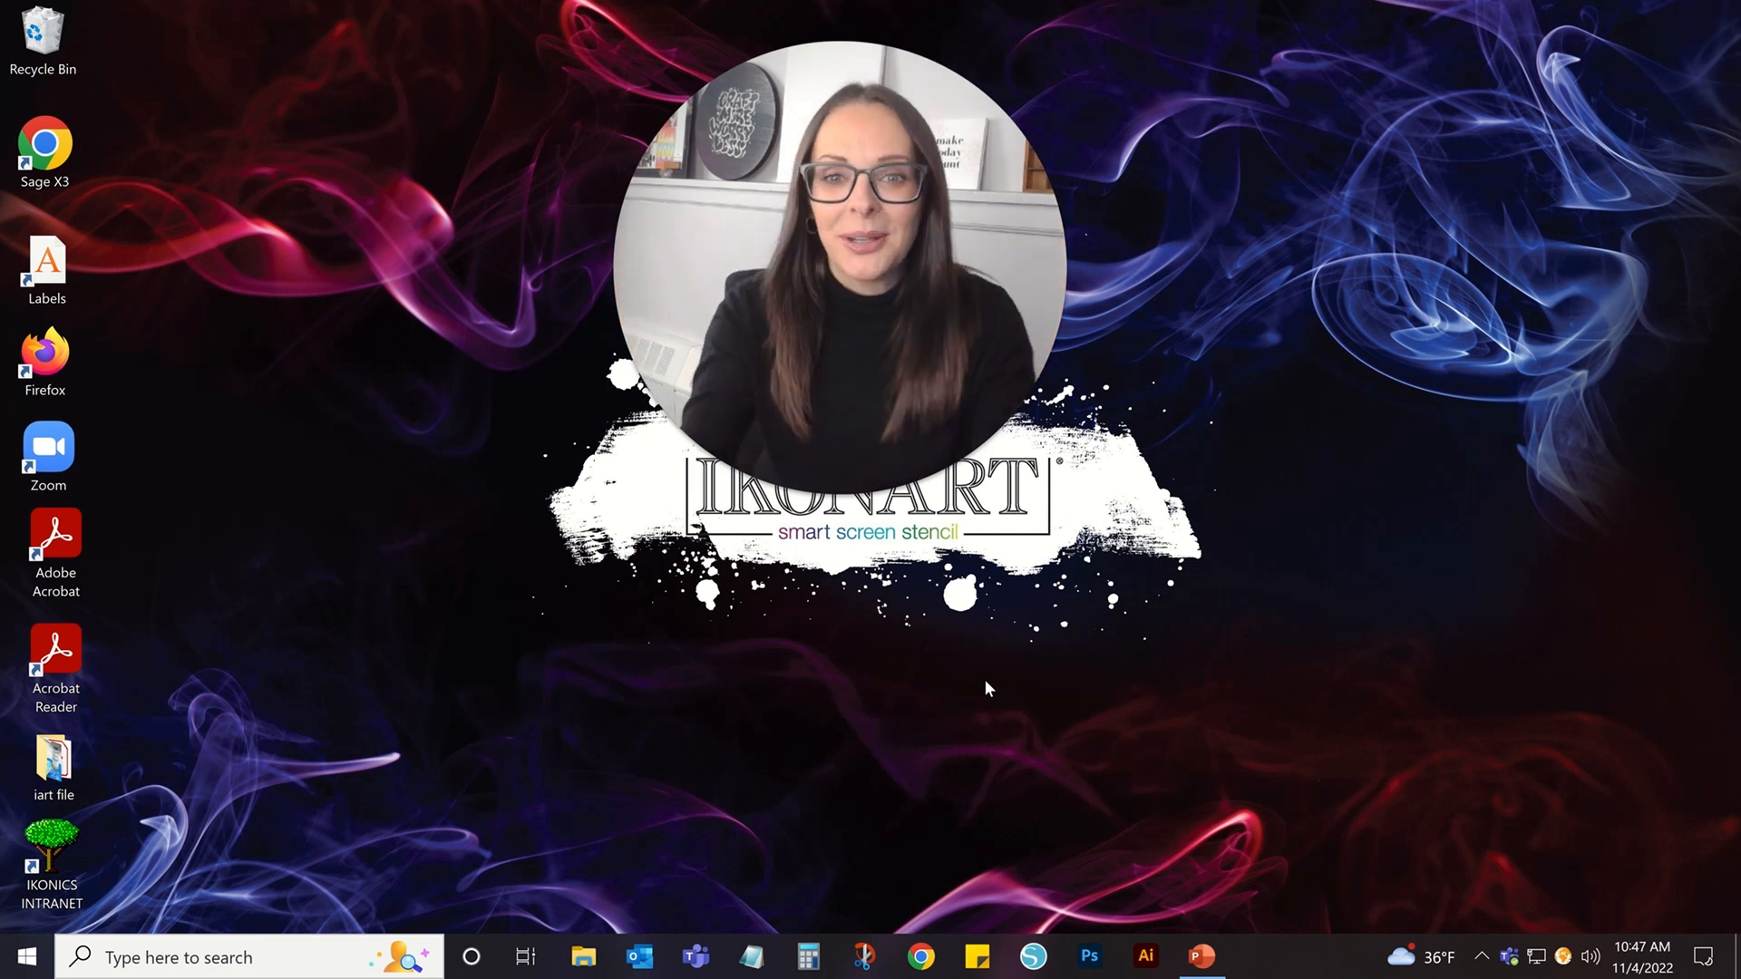
Switch to Chrome and go to vectr.com.
{"action": "left_click", "coordinate": [921, 958]}
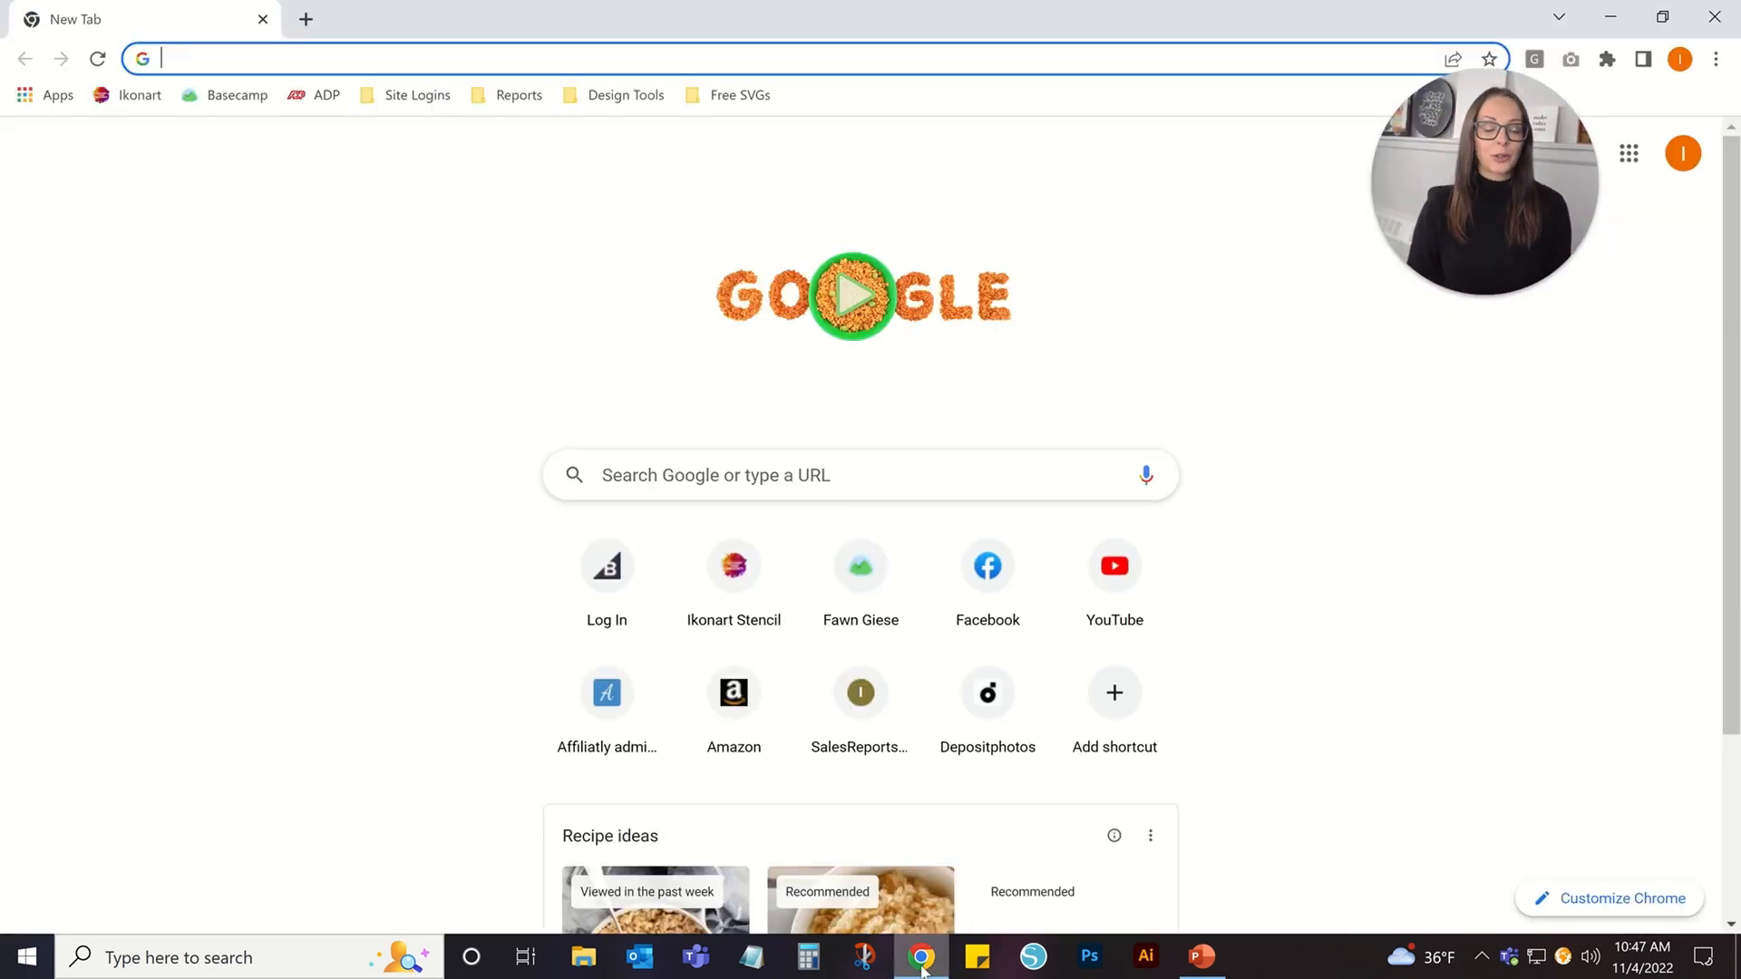
{"action": "type", "text": "vectr"}
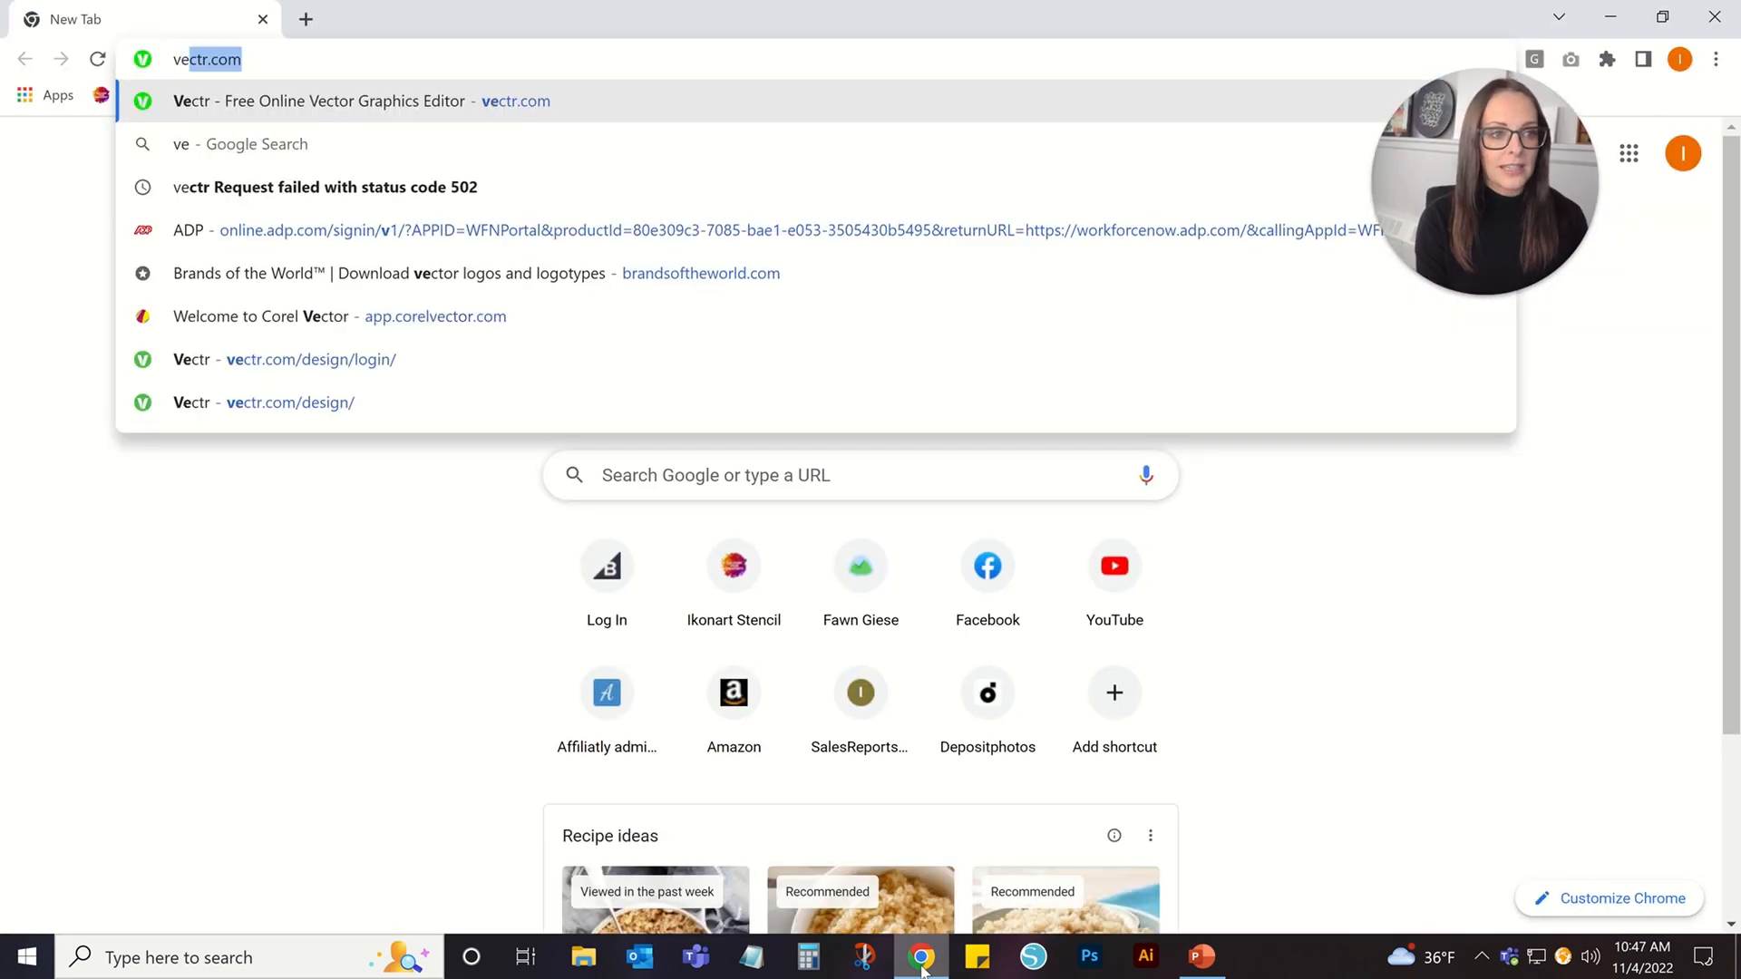
{"action": "type", "text": ".co"}
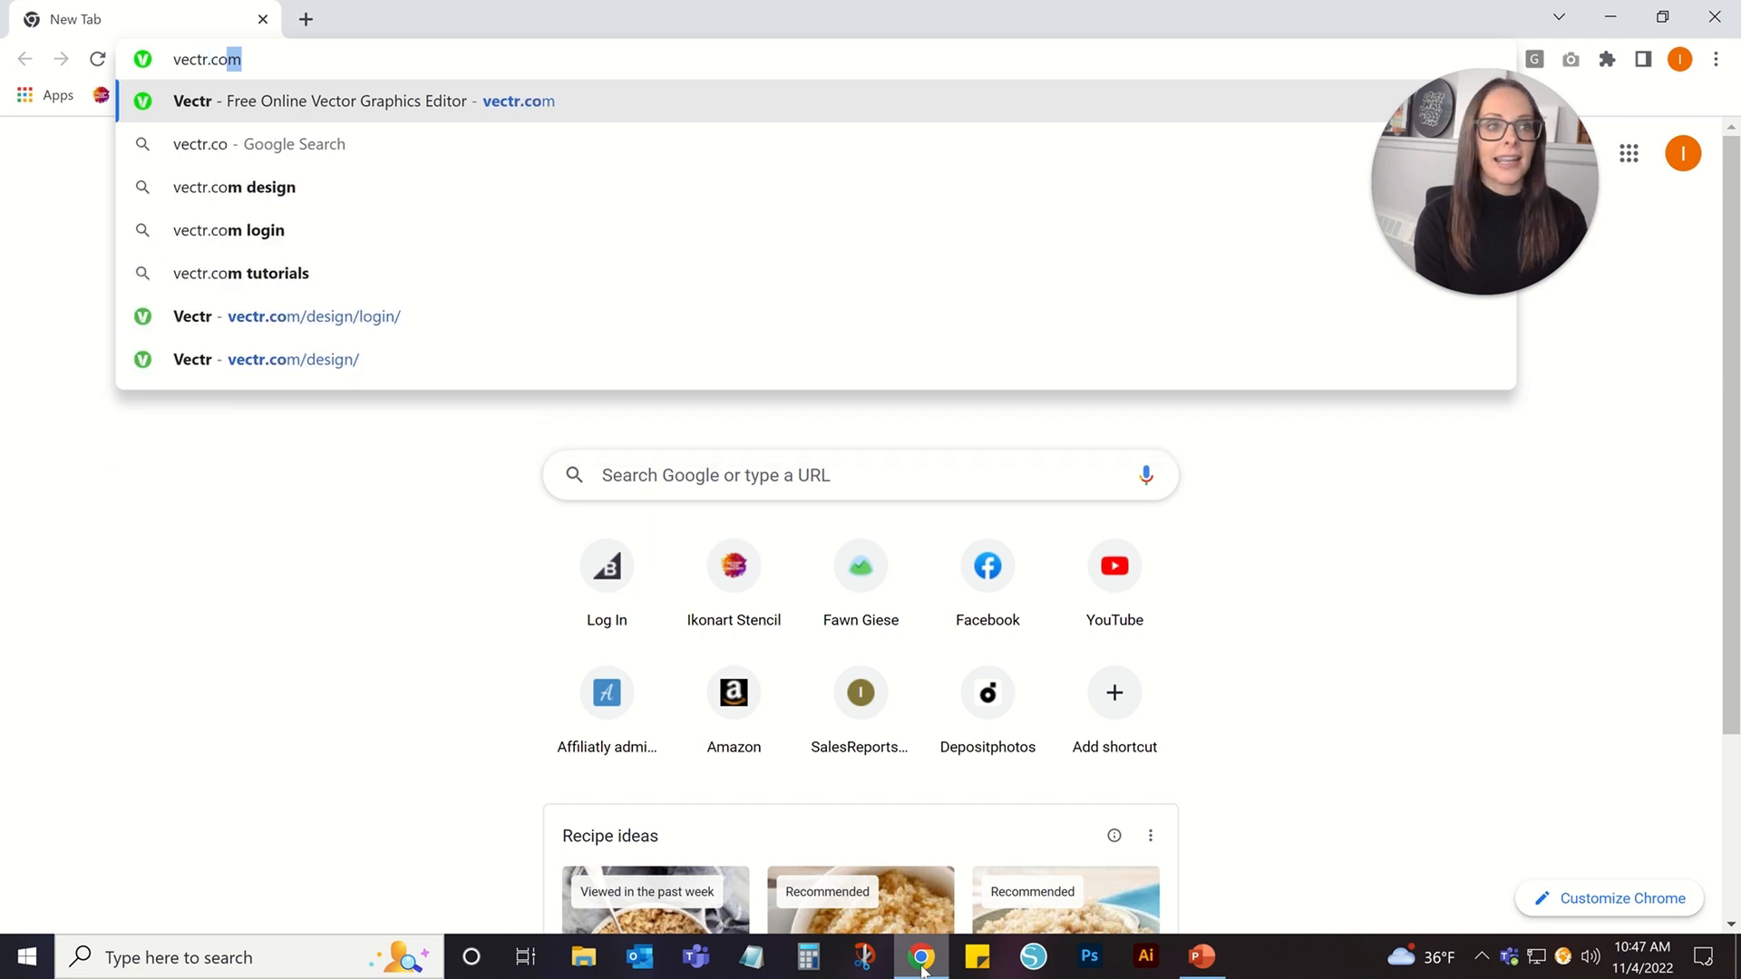
{"action": "key", "text": "Return"}
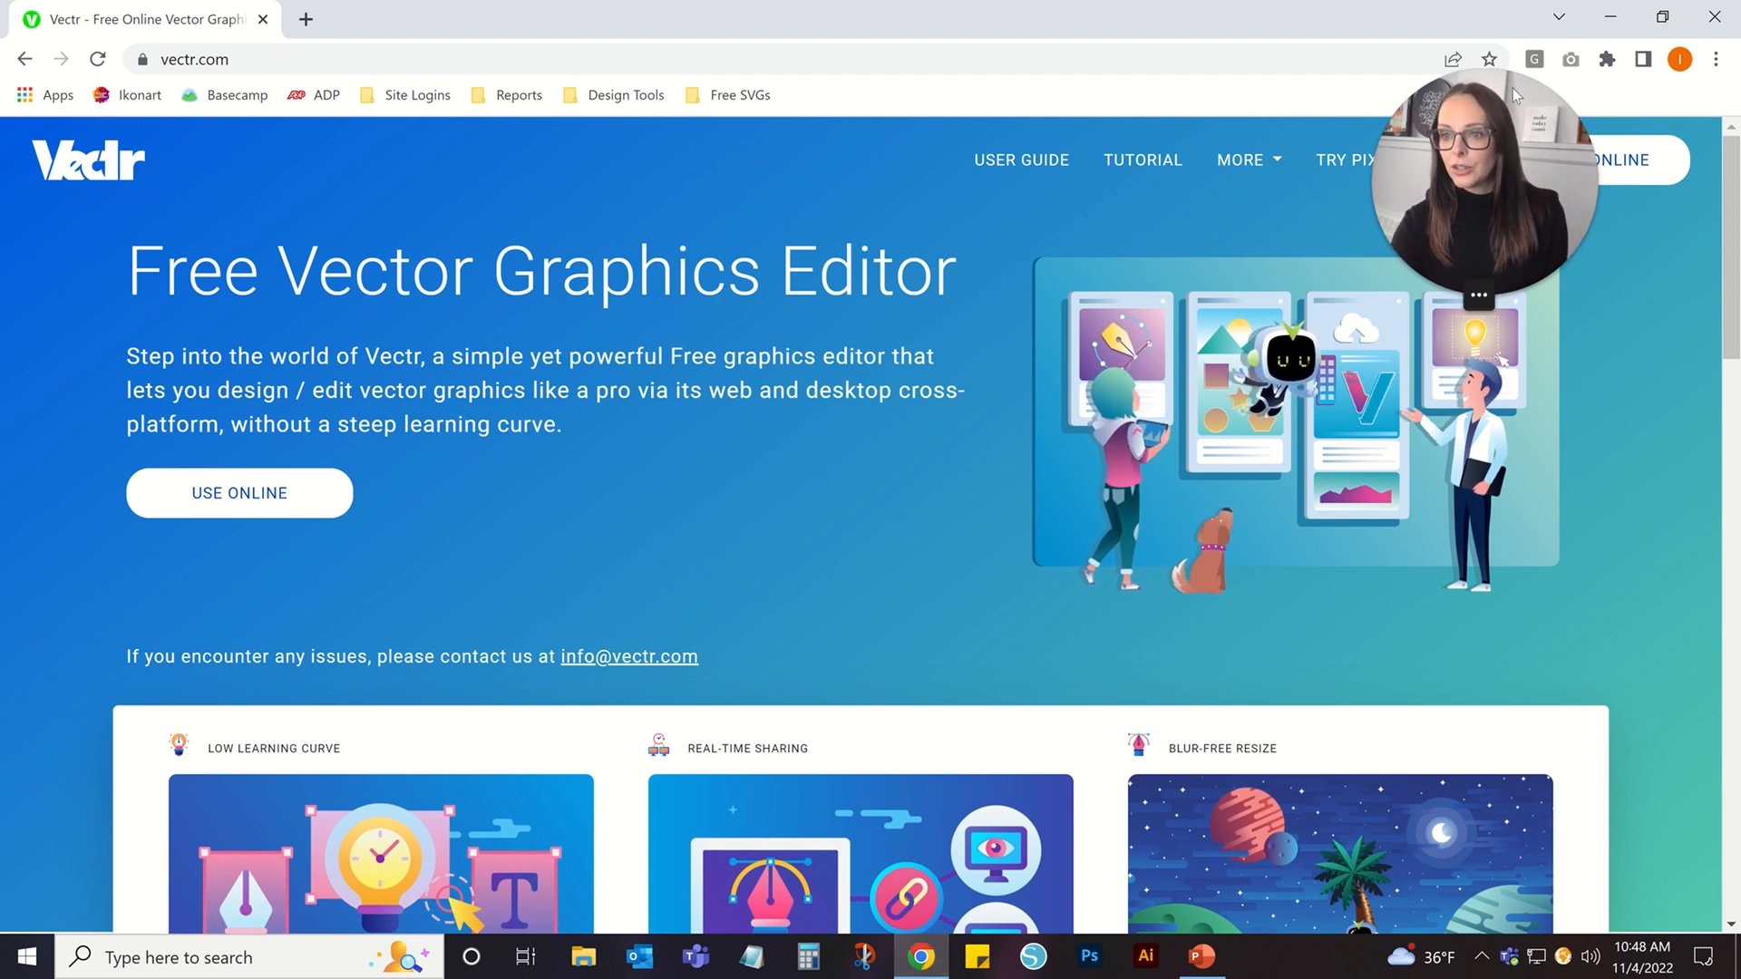
Open the Vectr login page and log in with the account credentials already filled in.
{"action": "left_click_drag", "start_coordinate": [1492, 186], "coordinate": [1584, 343]}
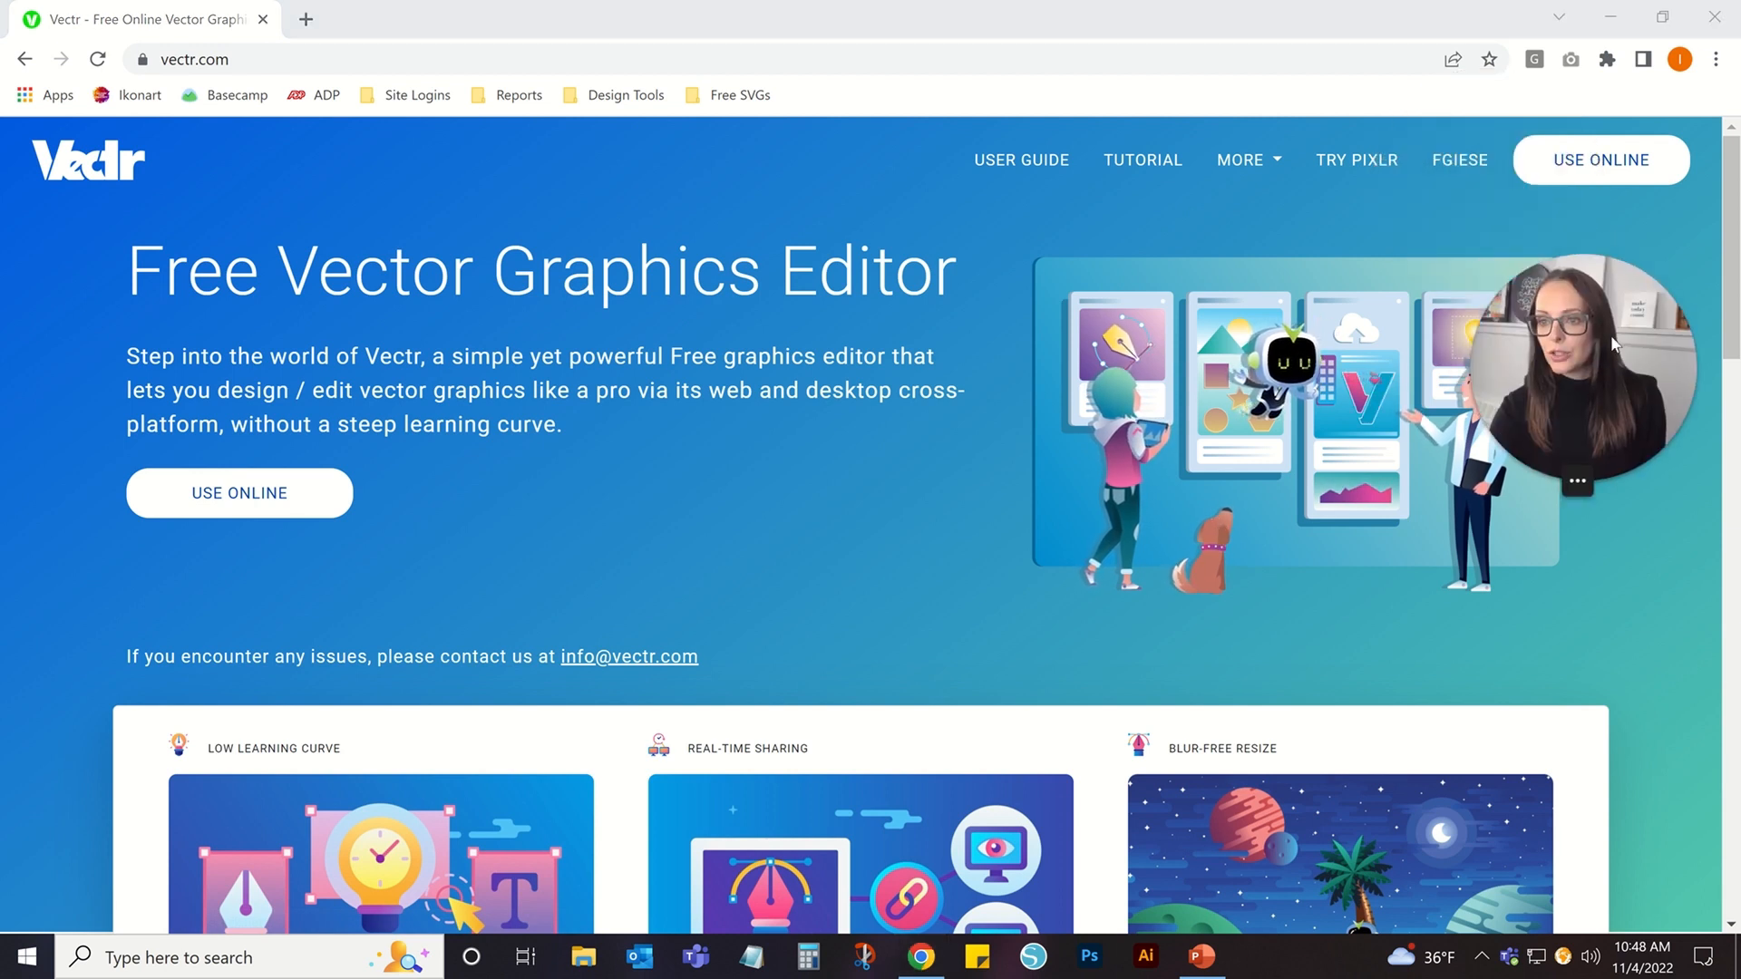
{"action": "left_click", "coordinate": [1469, 168]}
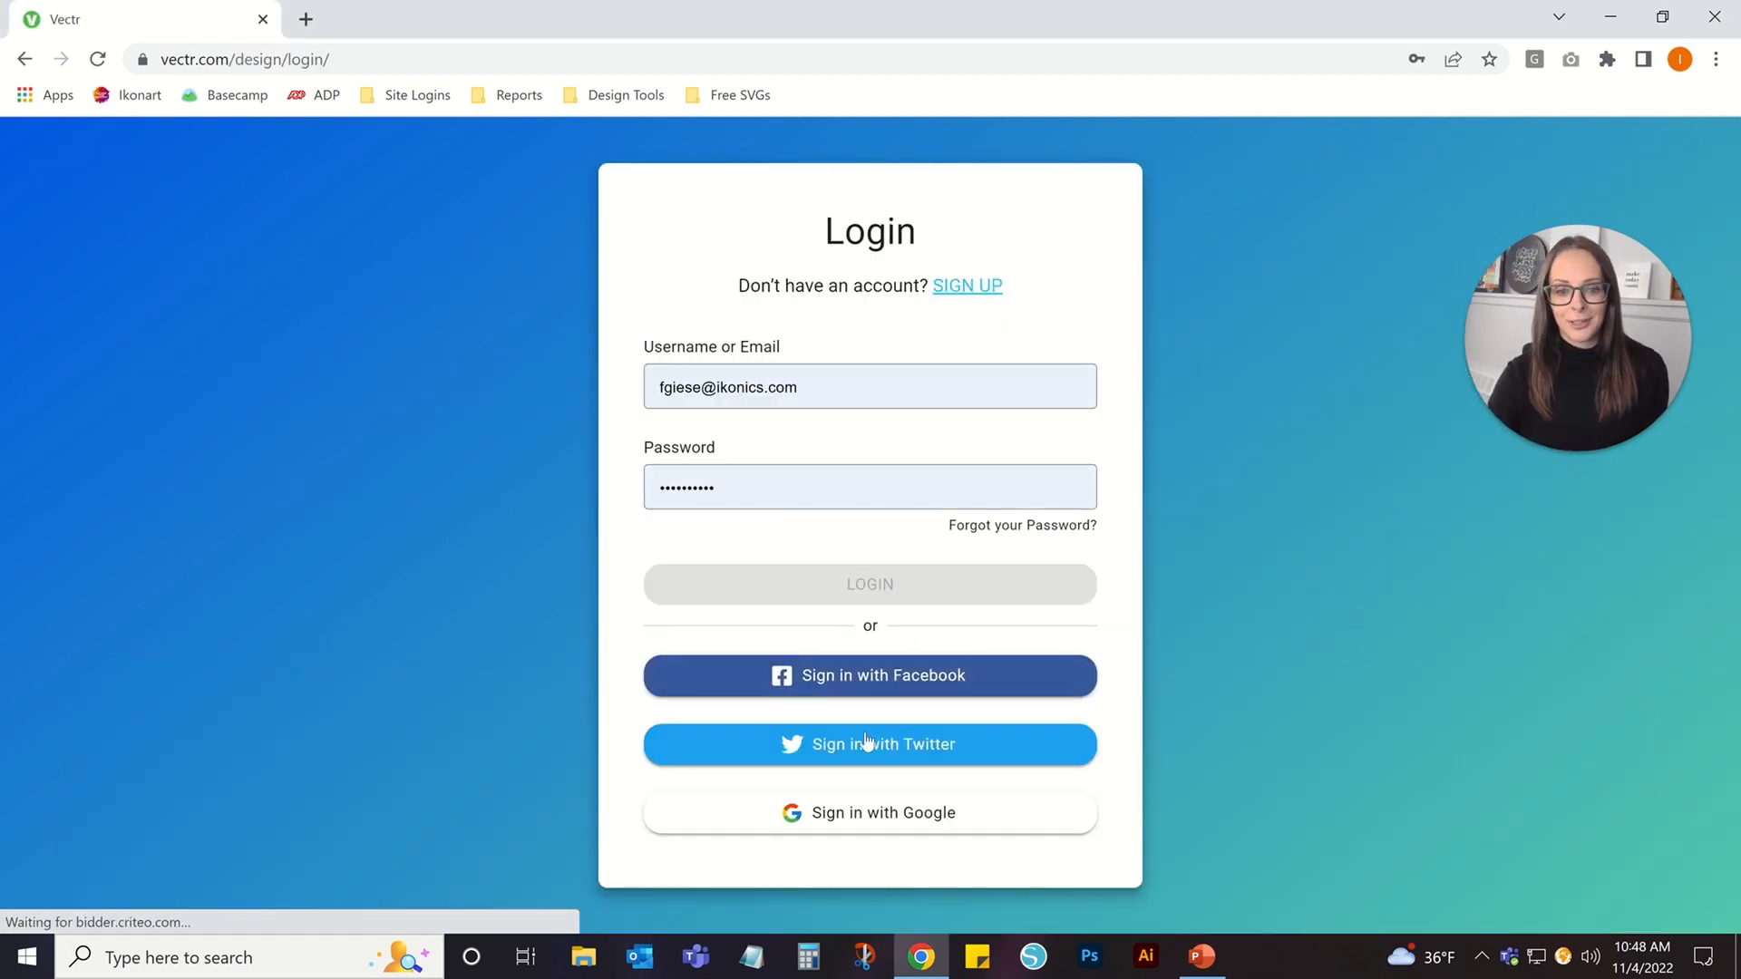
{"action": "left_click", "coordinate": [816, 586]}
{"action": "left_click", "coordinate": [818, 590]}
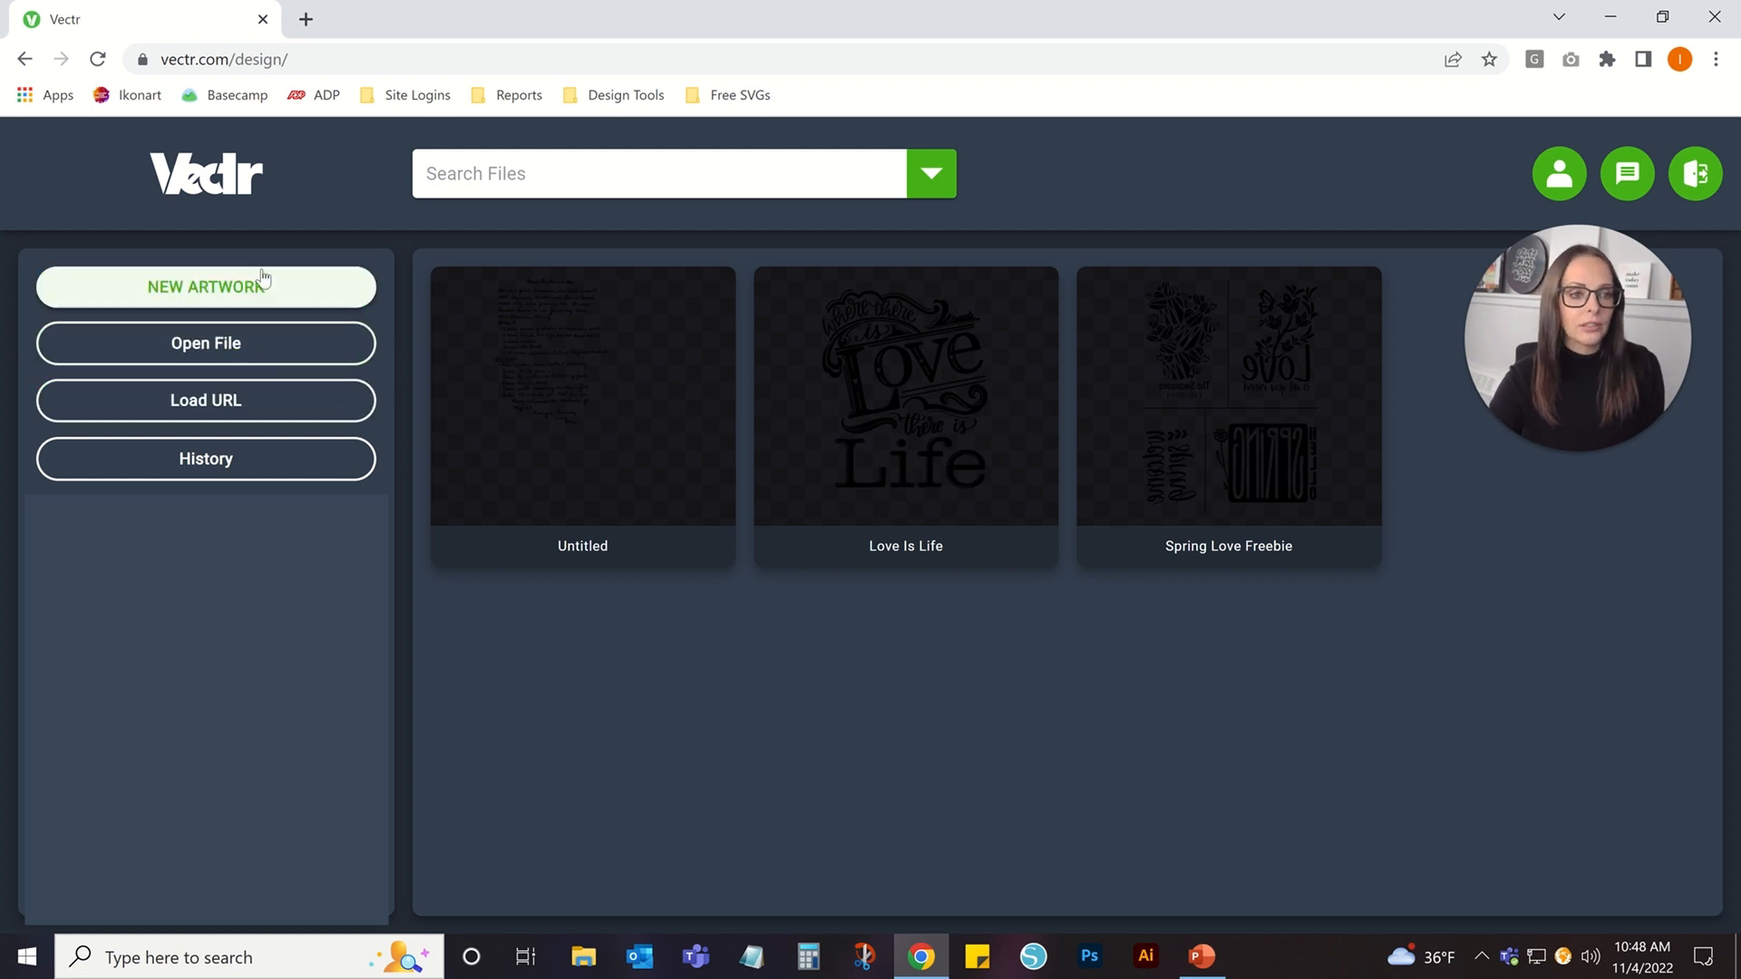
Create a new artwork from the US-Letter Portrait print preset, 8.5 x 11 in at 300 DPI.
{"action": "left_click", "coordinate": [206, 287]}
{"action": "left_click", "coordinate": [506, 246]}
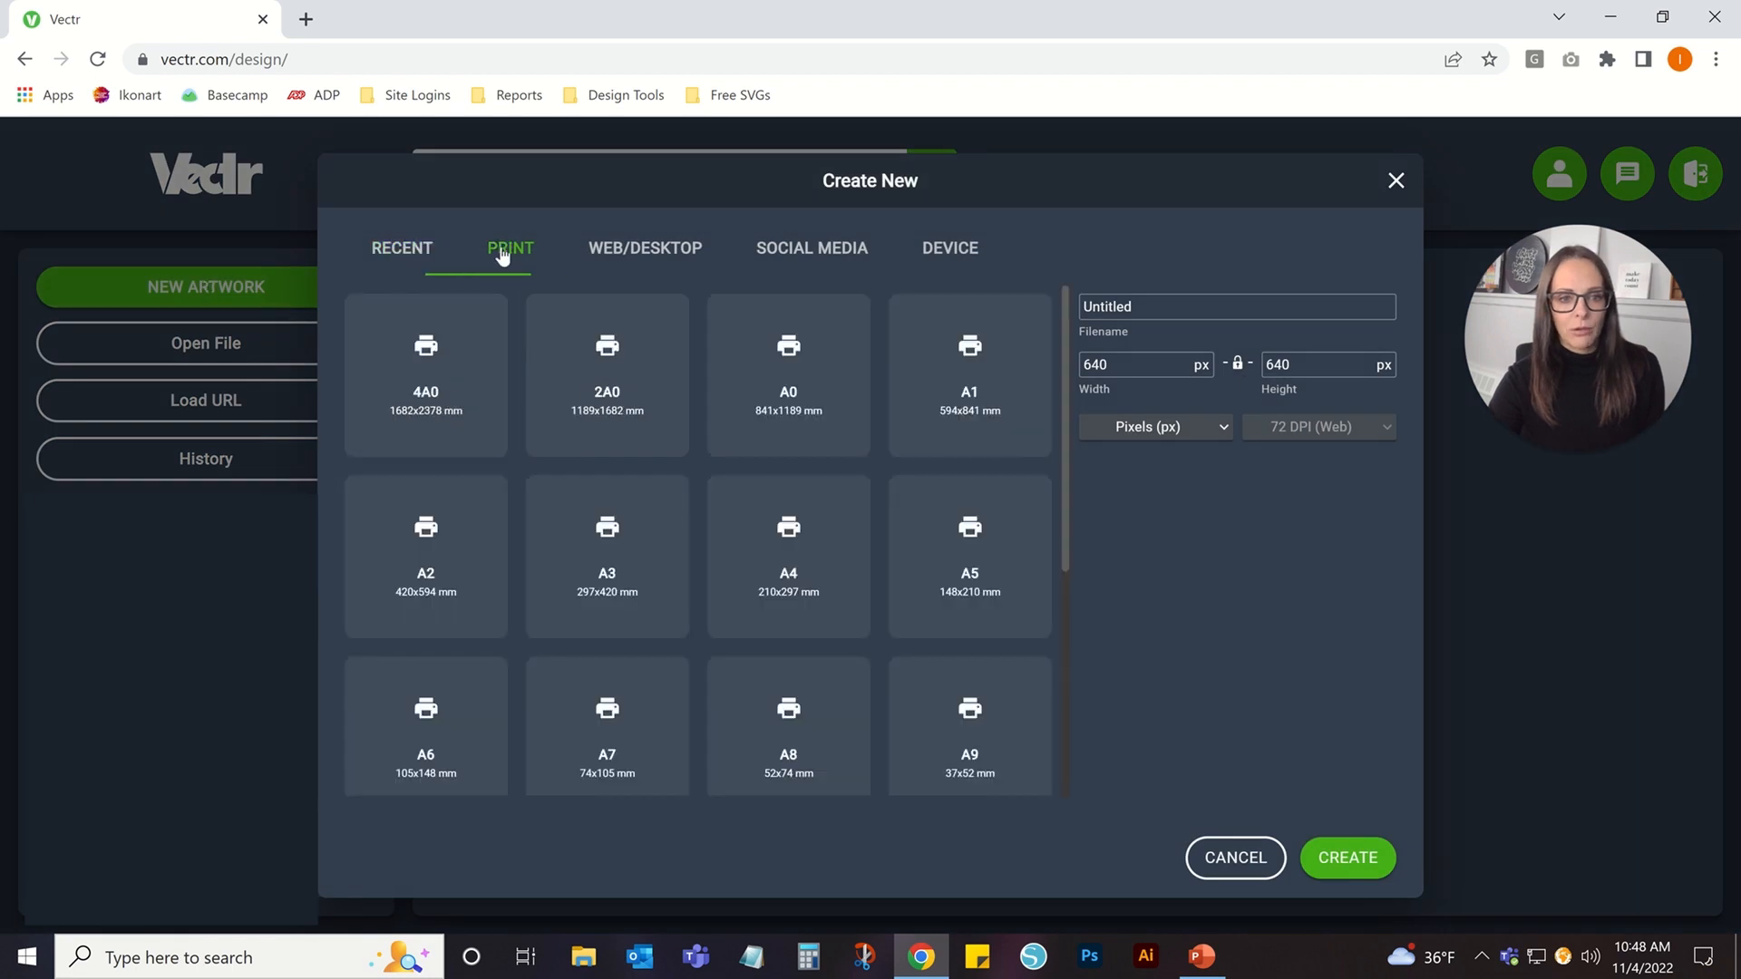
{"action": "scroll", "coordinate": [672, 691], "scroll_direction": "down", "scroll_amount": 4}
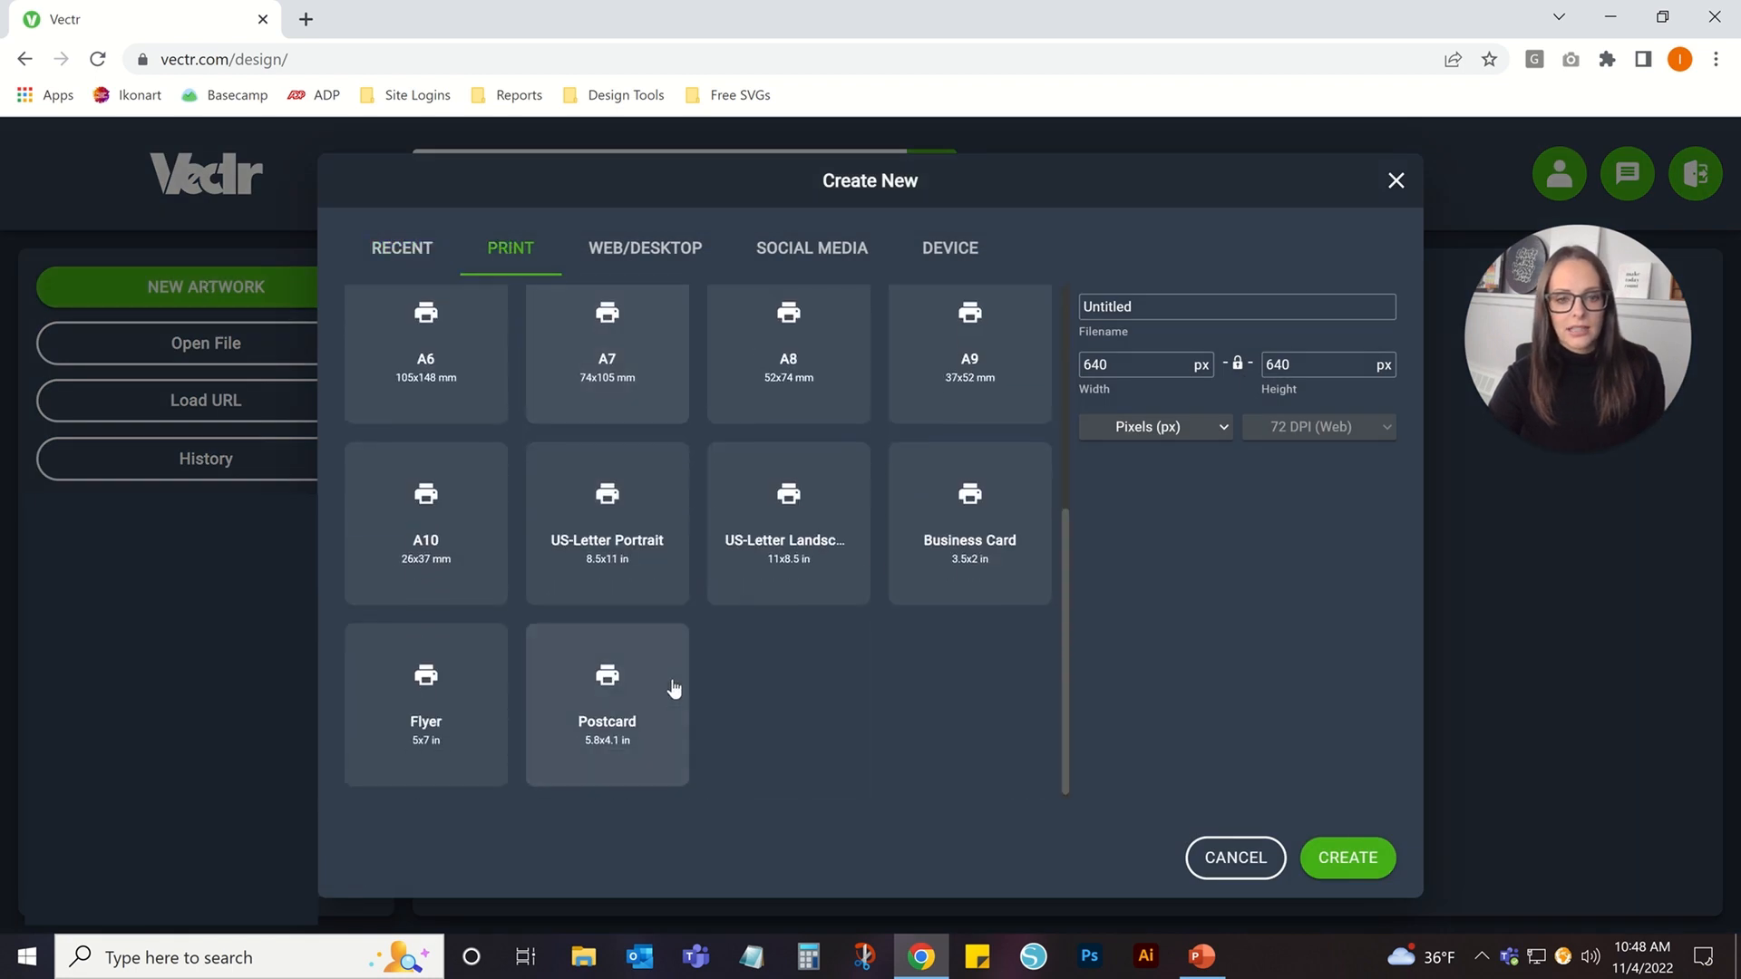
{"action": "scroll", "coordinate": [668, 405], "scroll_direction": "up", "scroll_amount": 4}
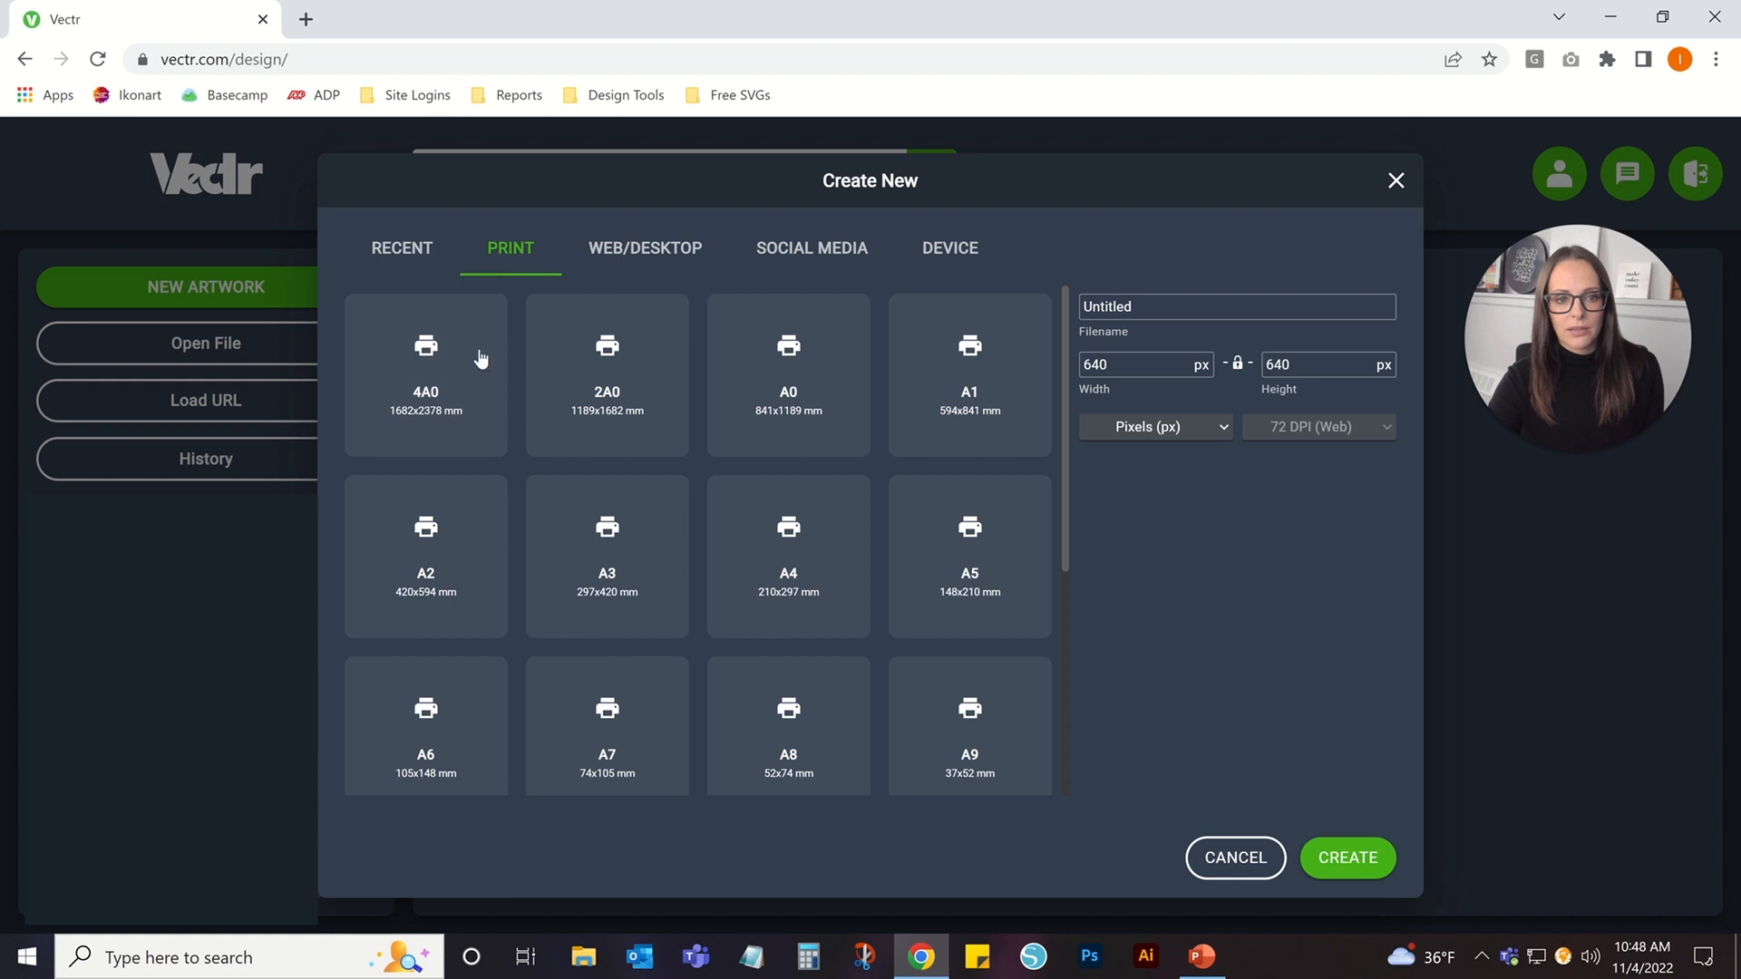
{"action": "scroll", "coordinate": [804, 530], "scroll_direction": "down", "scroll_amount": 4}
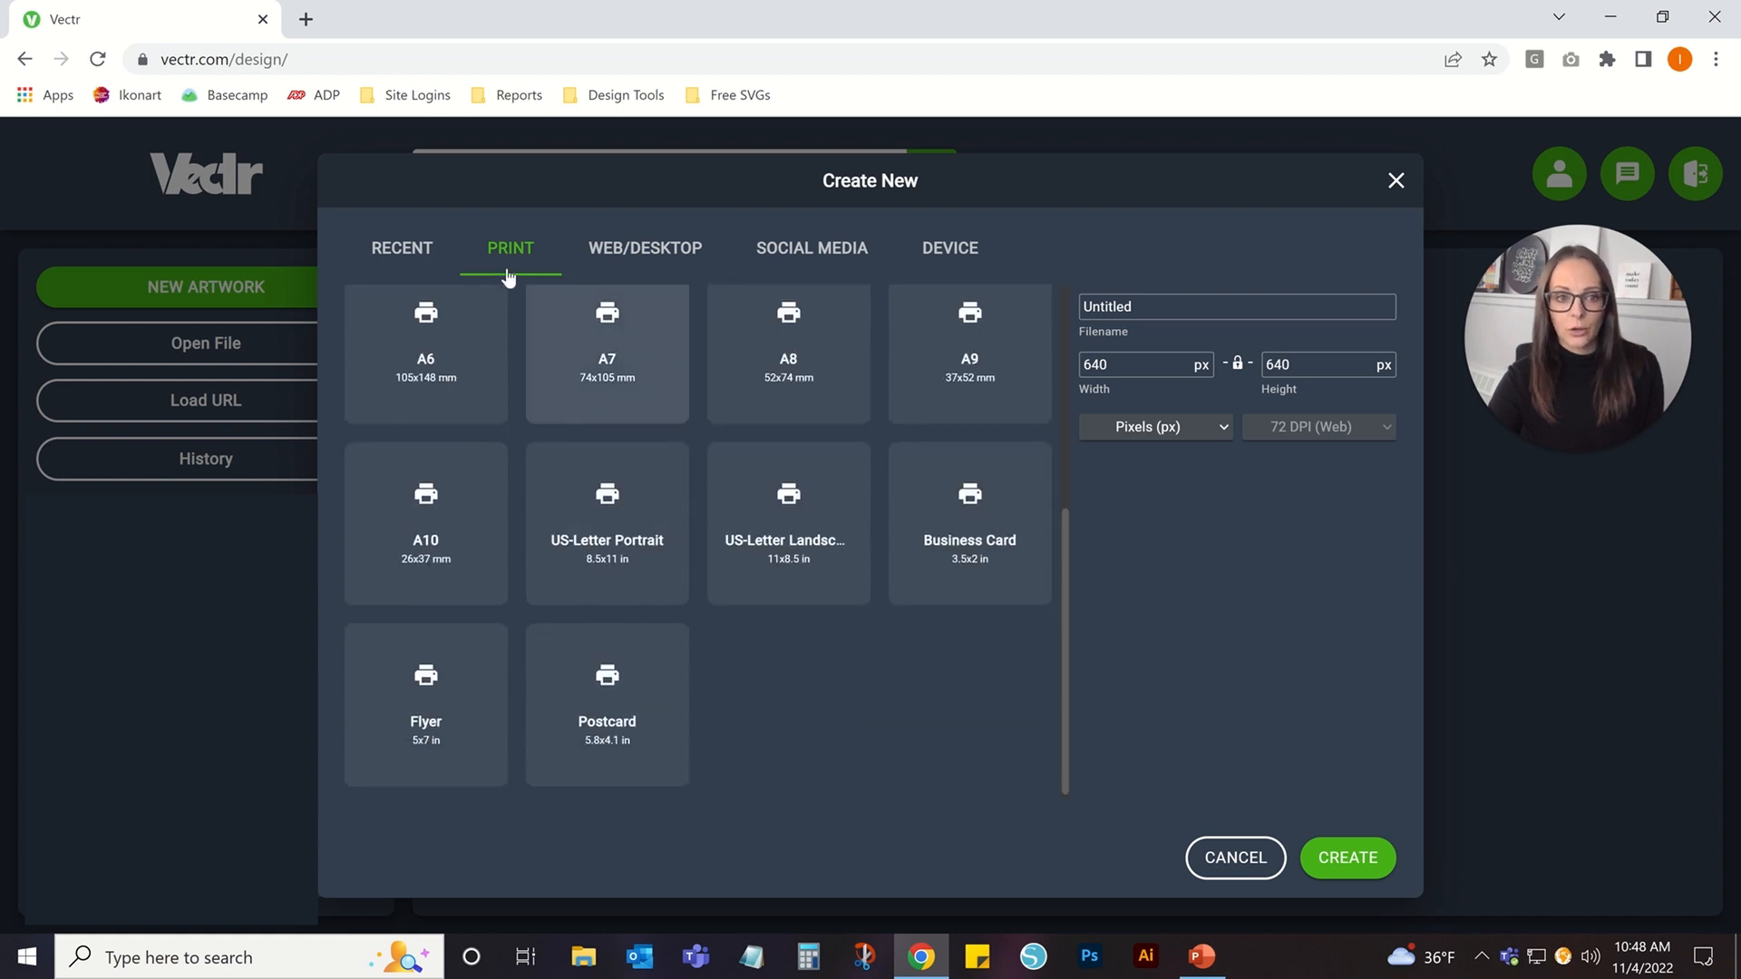
{"action": "left_click", "coordinate": [1178, 435]}
{"action": "left_click", "coordinate": [1153, 611]}
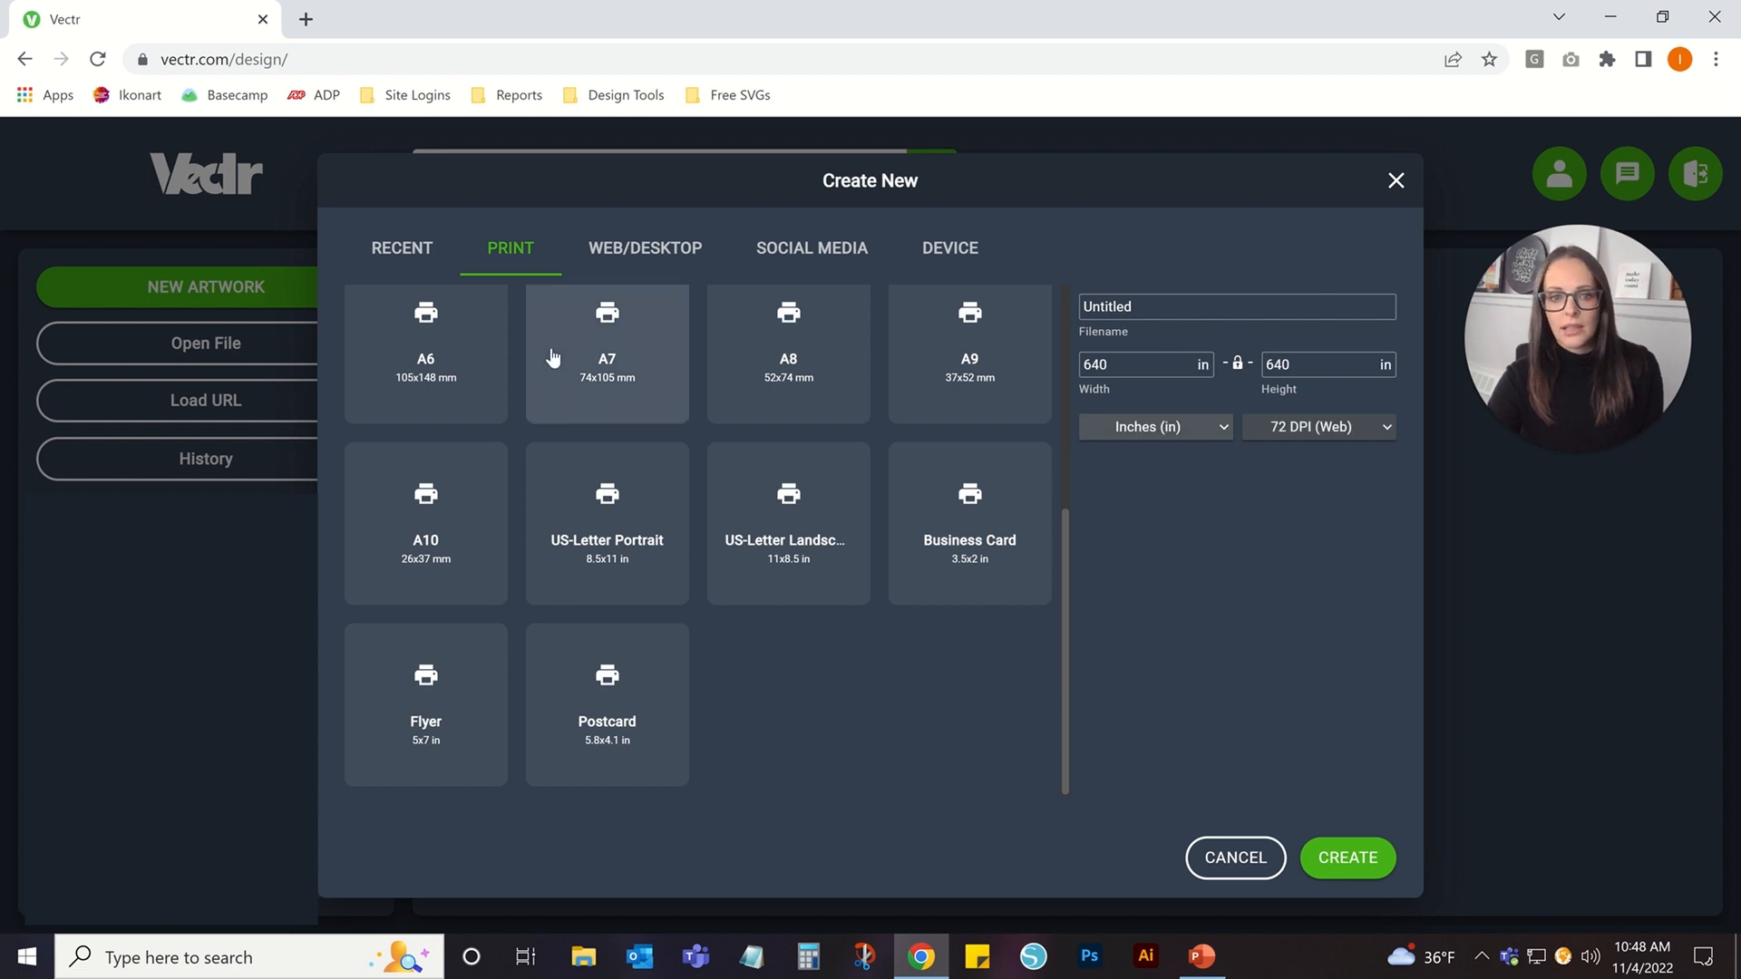
{"action": "left_click", "coordinate": [624, 507]}
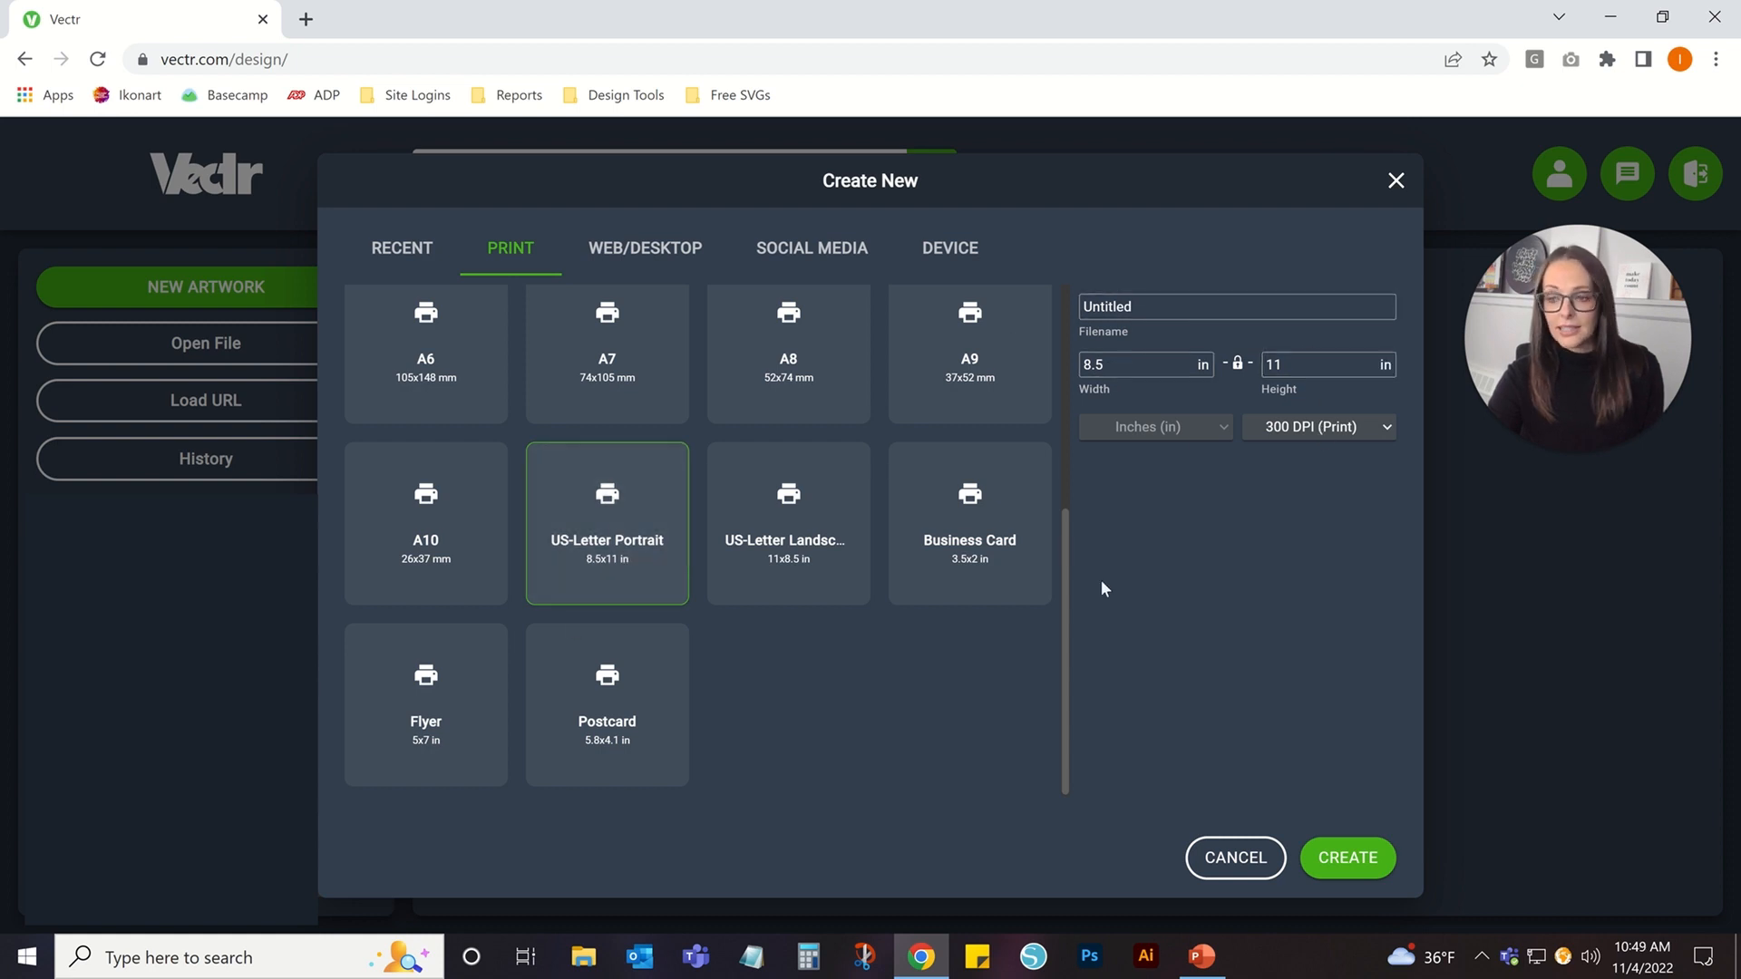
{"action": "left_click", "coordinate": [1352, 872]}
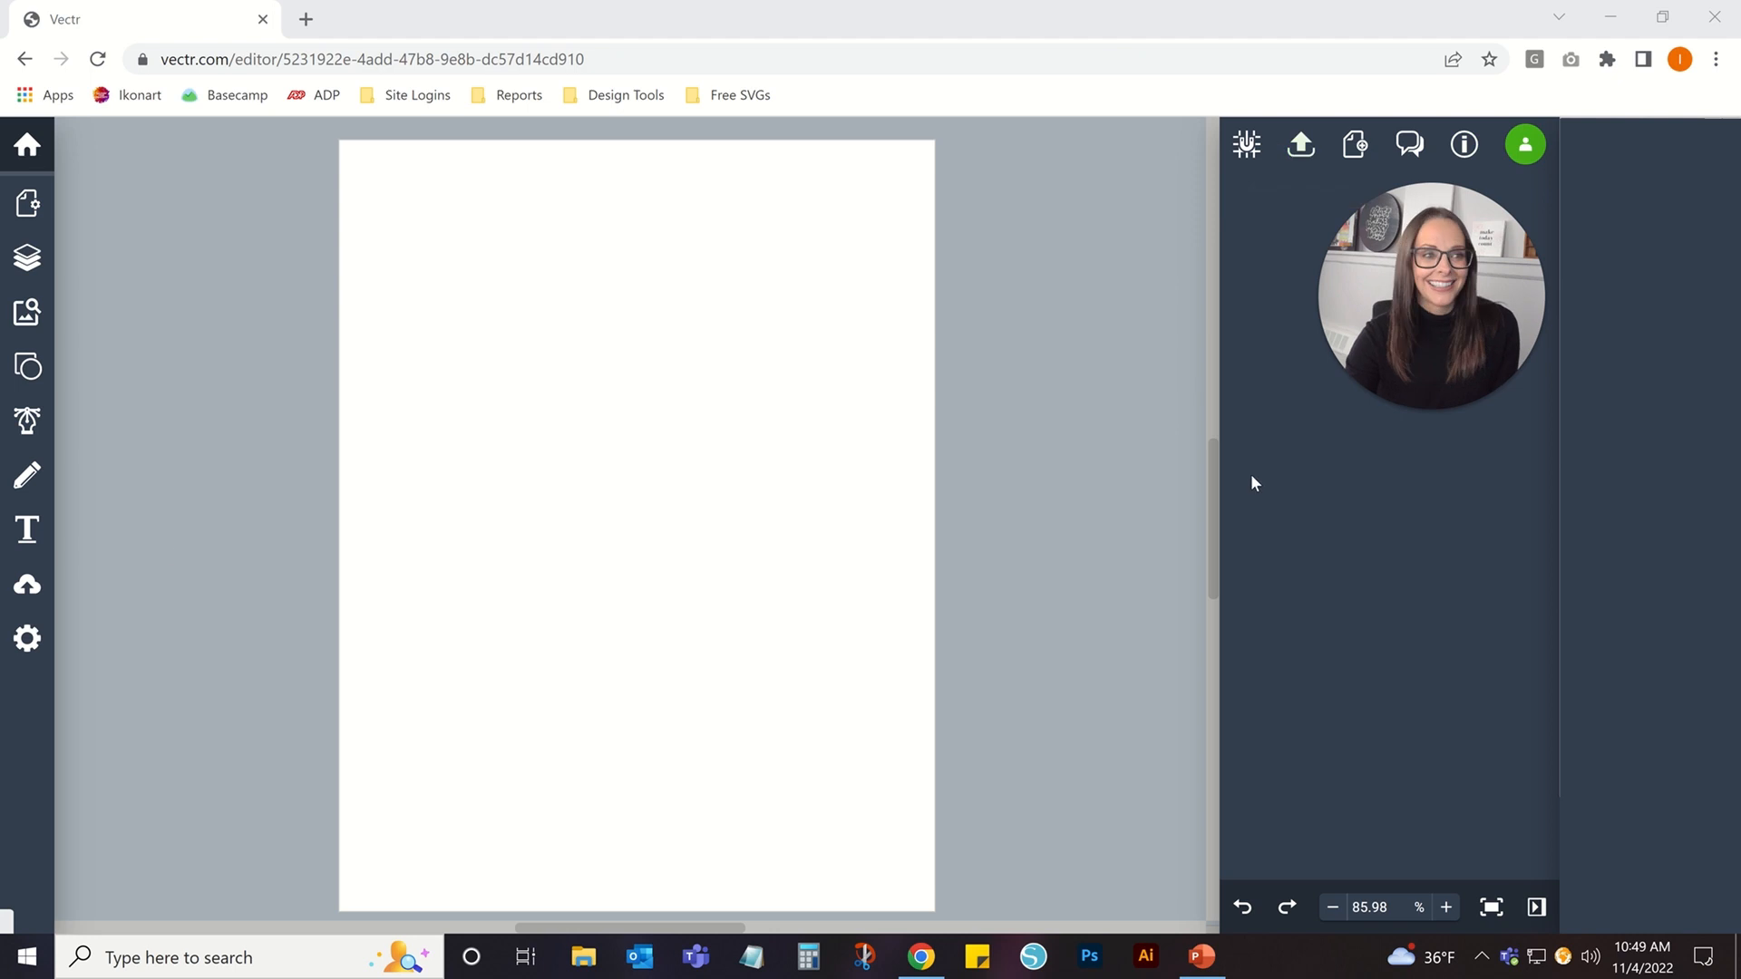
Examine the page settings, layers, elements library and available shapes for the blank artwork.
{"action": "left_click", "coordinate": [21, 211]}
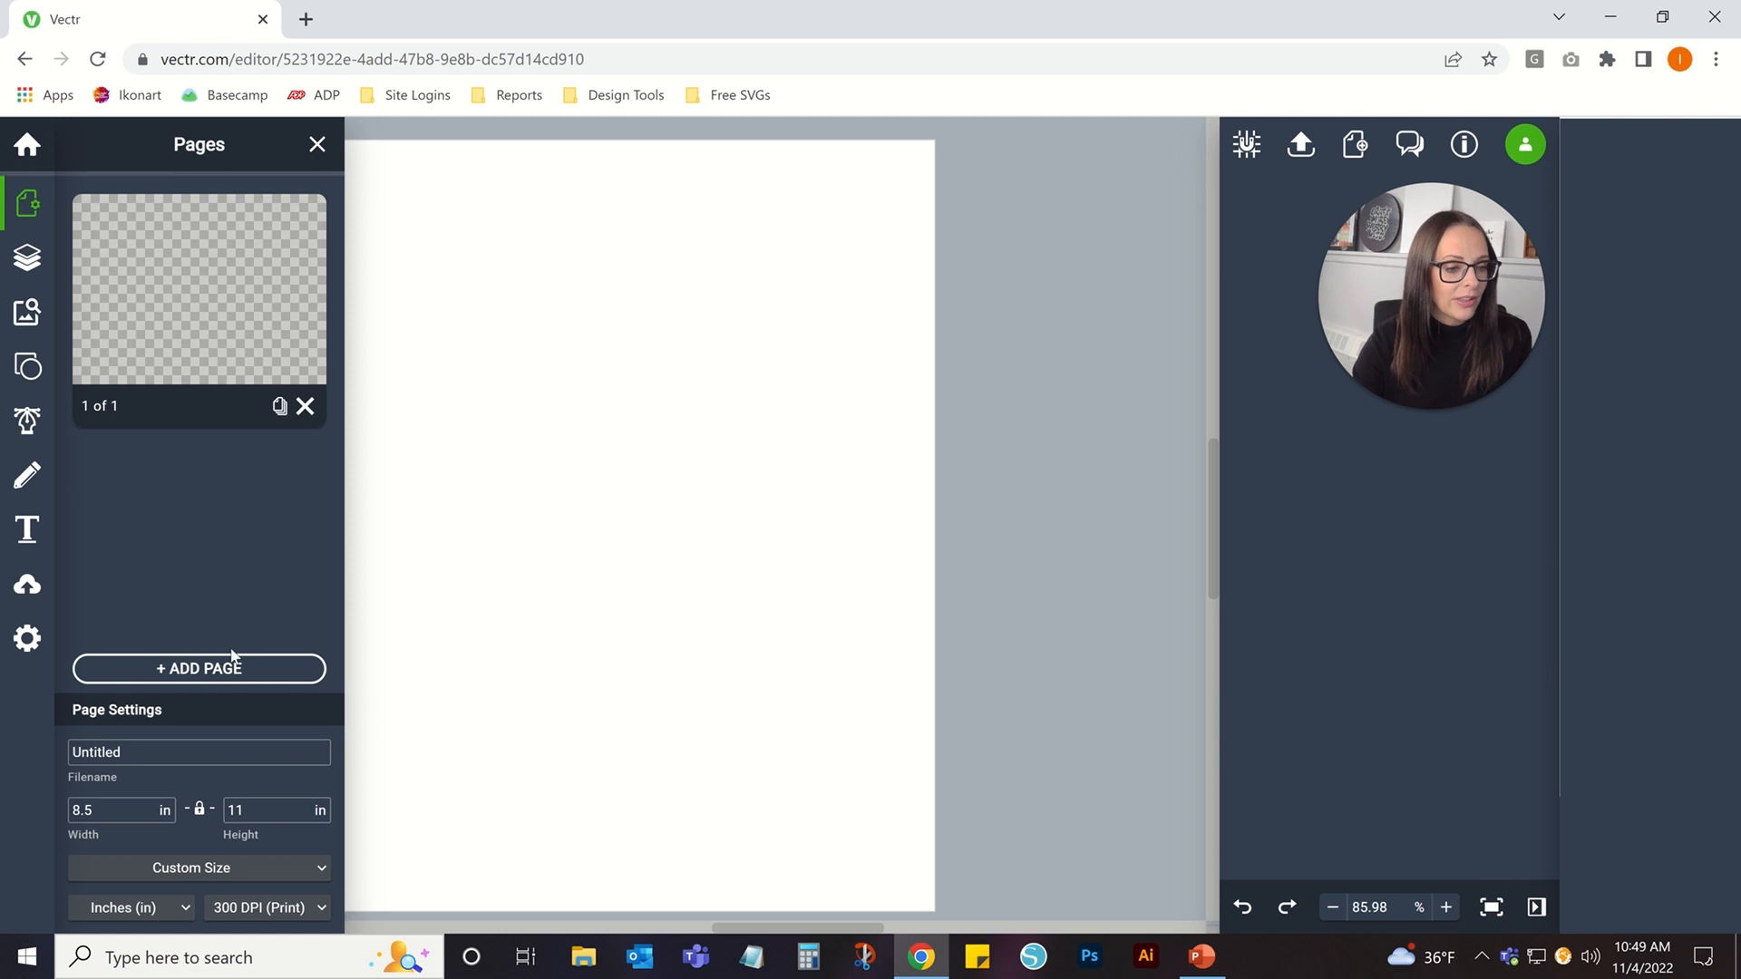
{"action": "left_click", "coordinate": [35, 262]}
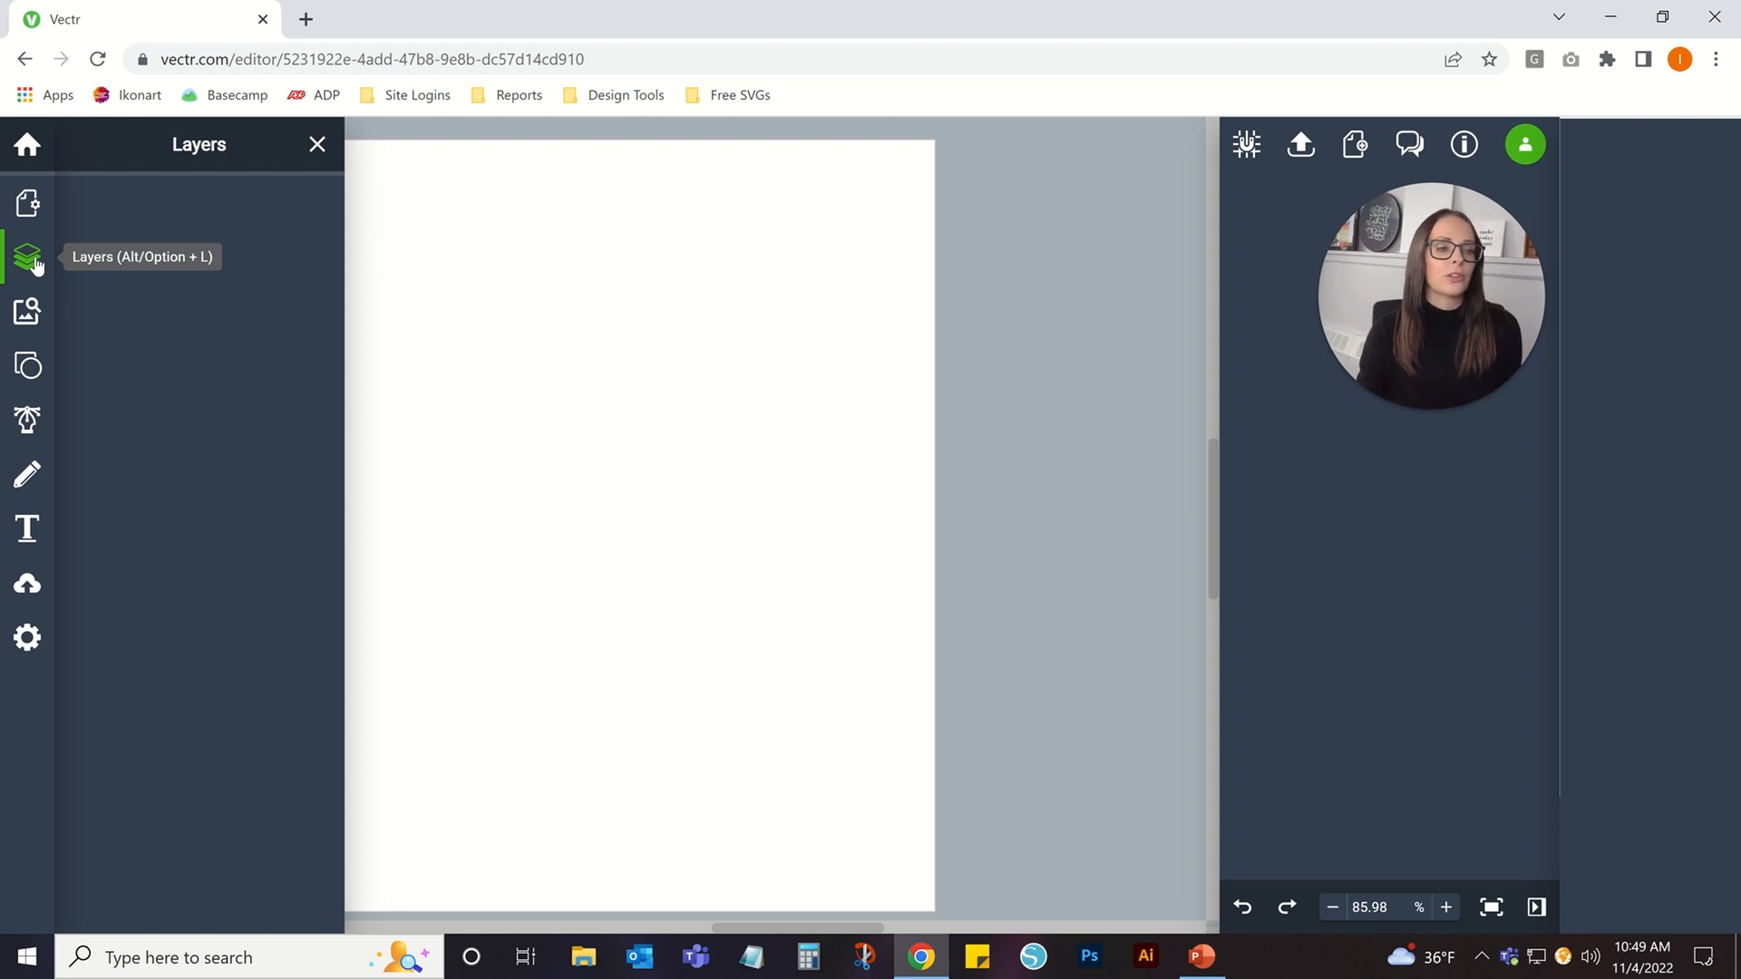
{"action": "left_click", "coordinate": [28, 311]}
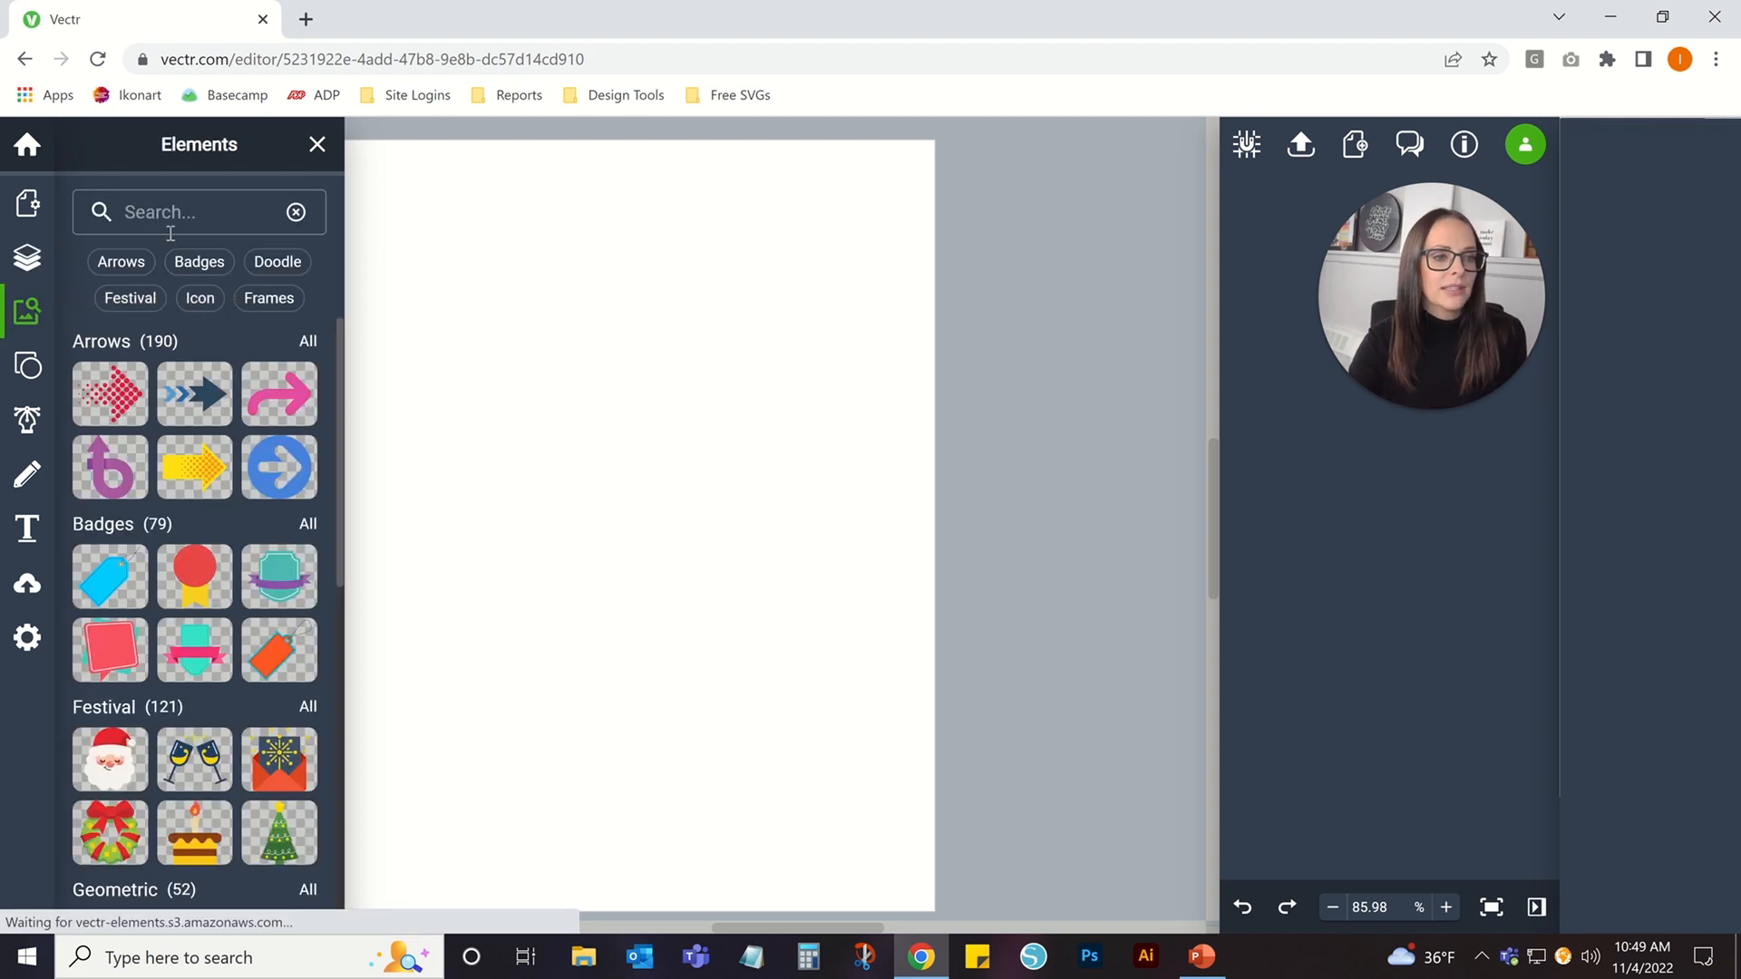
{"action": "scroll", "coordinate": [206, 583], "scroll_direction": "down", "scroll_amount": 15}
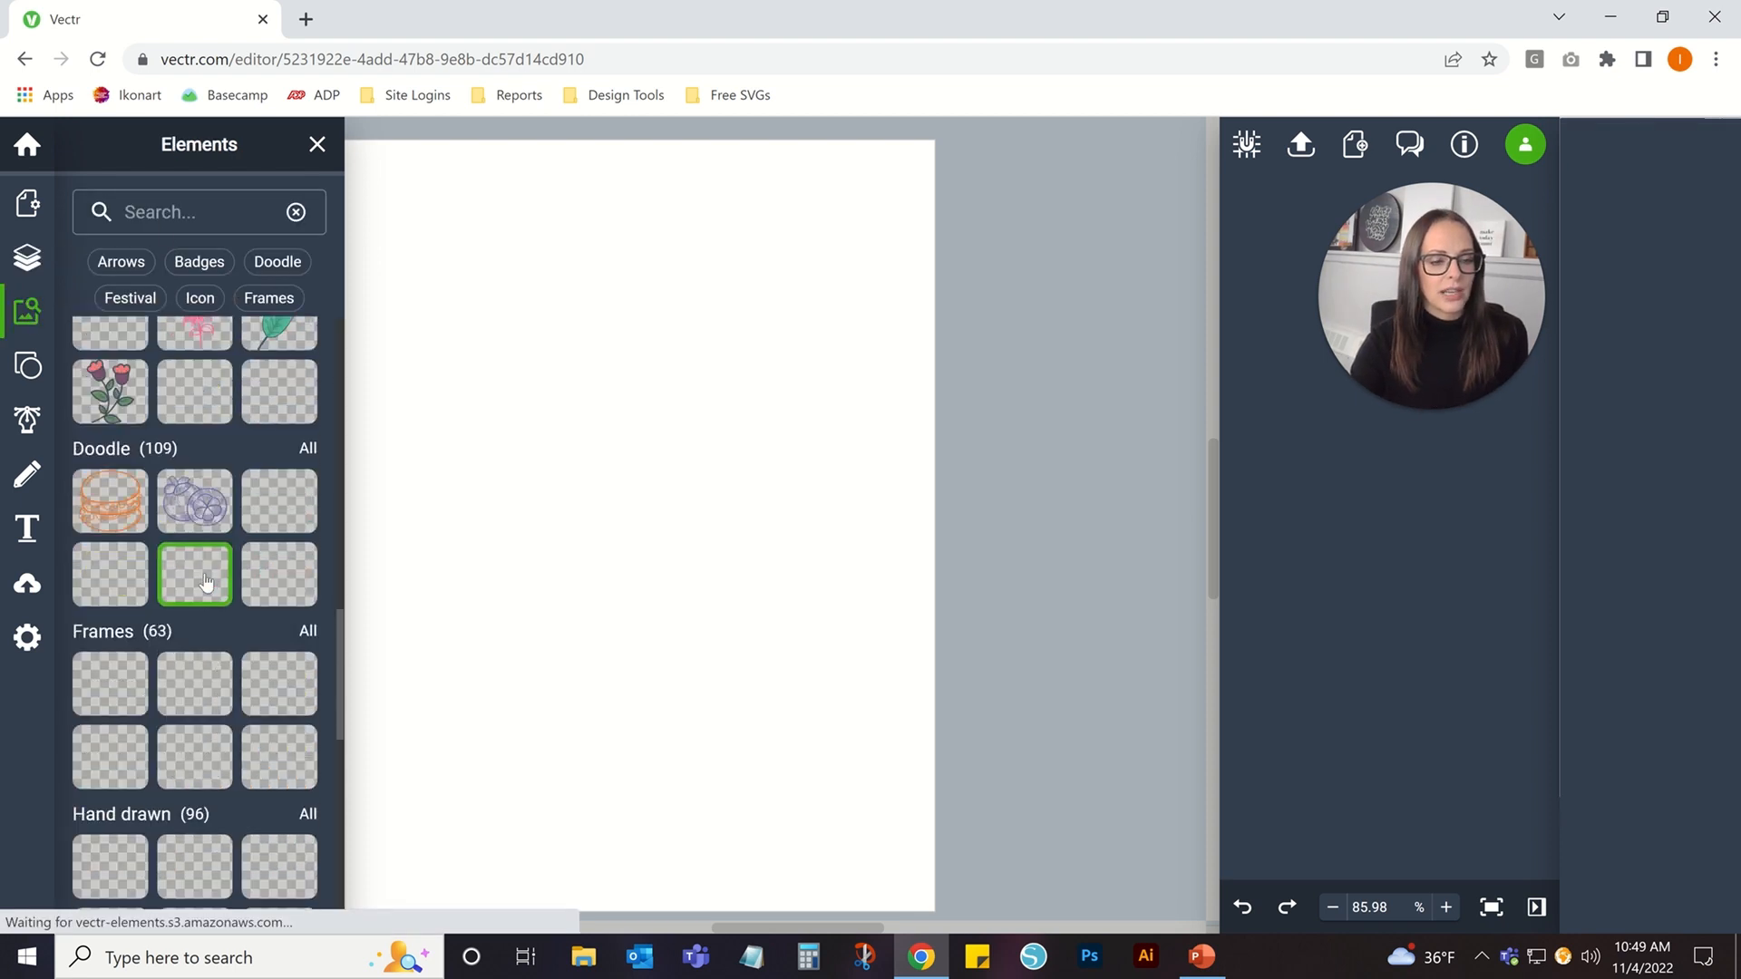
{"action": "scroll", "coordinate": [206, 583], "scroll_direction": "up", "scroll_amount": 15}
{"action": "right_click", "coordinate": [90, 386]}
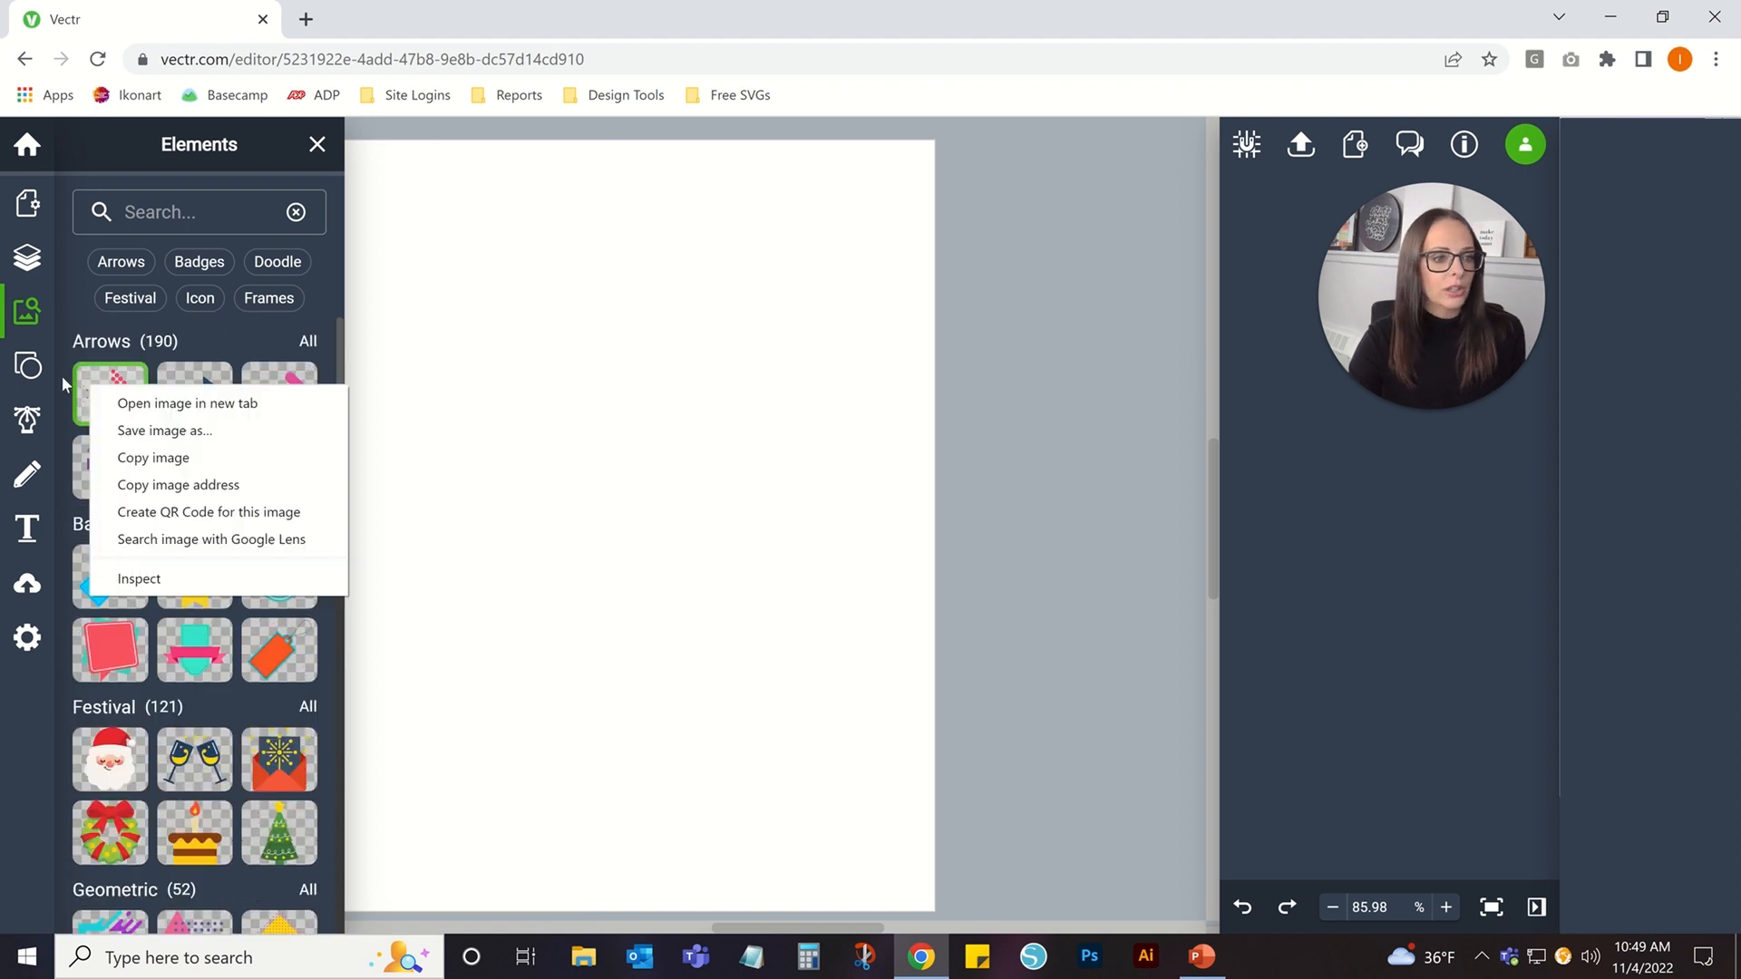
{"action": "left_click", "coordinate": [29, 366]}
{"action": "left_click", "coordinate": [28, 366]}
{"action": "left_click", "coordinate": [28, 365]}
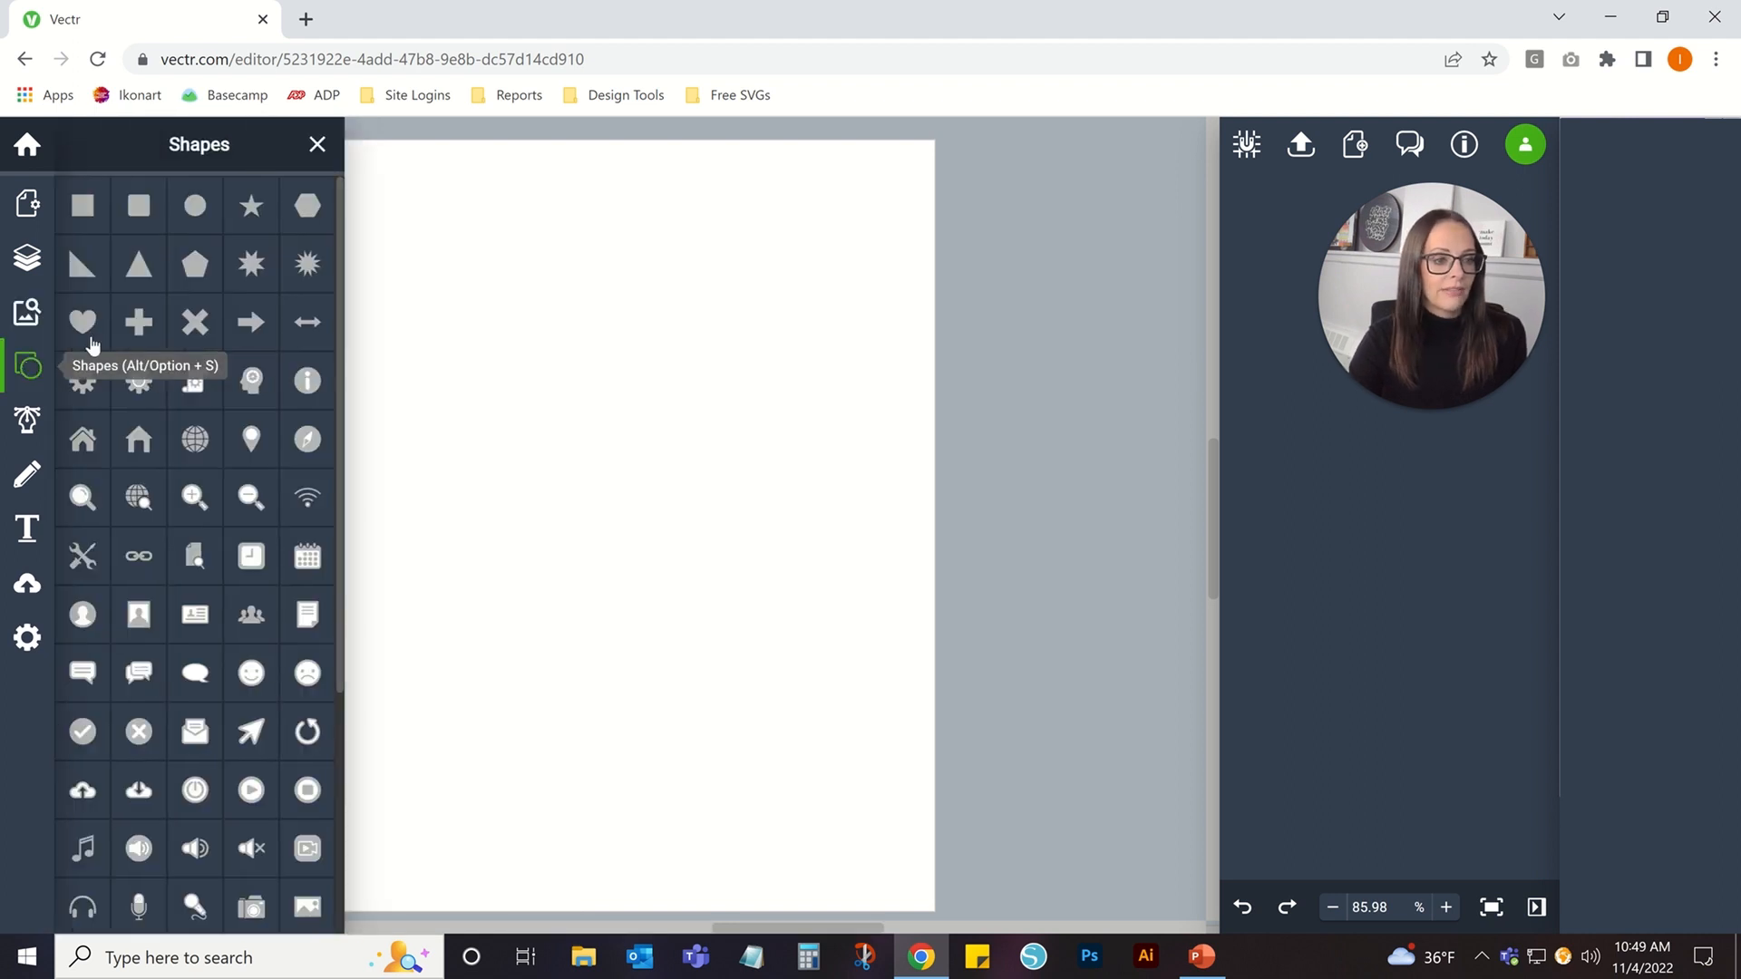
Look over the Pen, Pencil and Text tools and review the document's sharing and grid settings.
{"action": "left_click", "coordinate": [26, 422]}
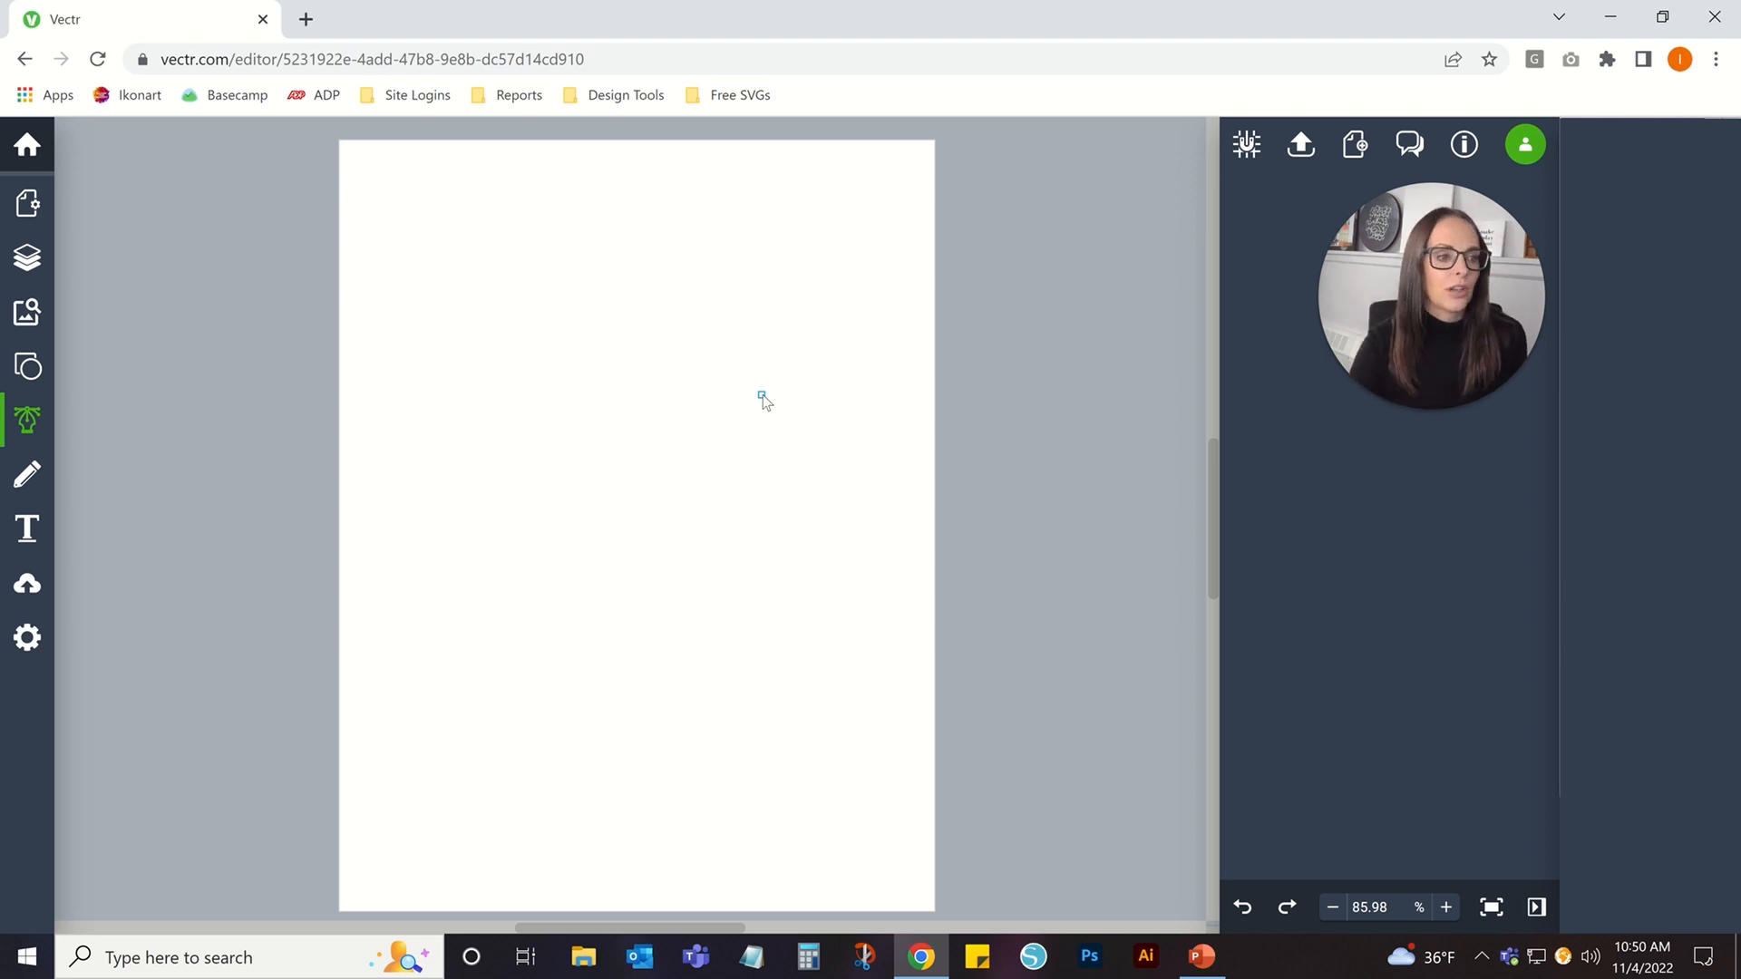
{"action": "left_click", "coordinate": [25, 474]}
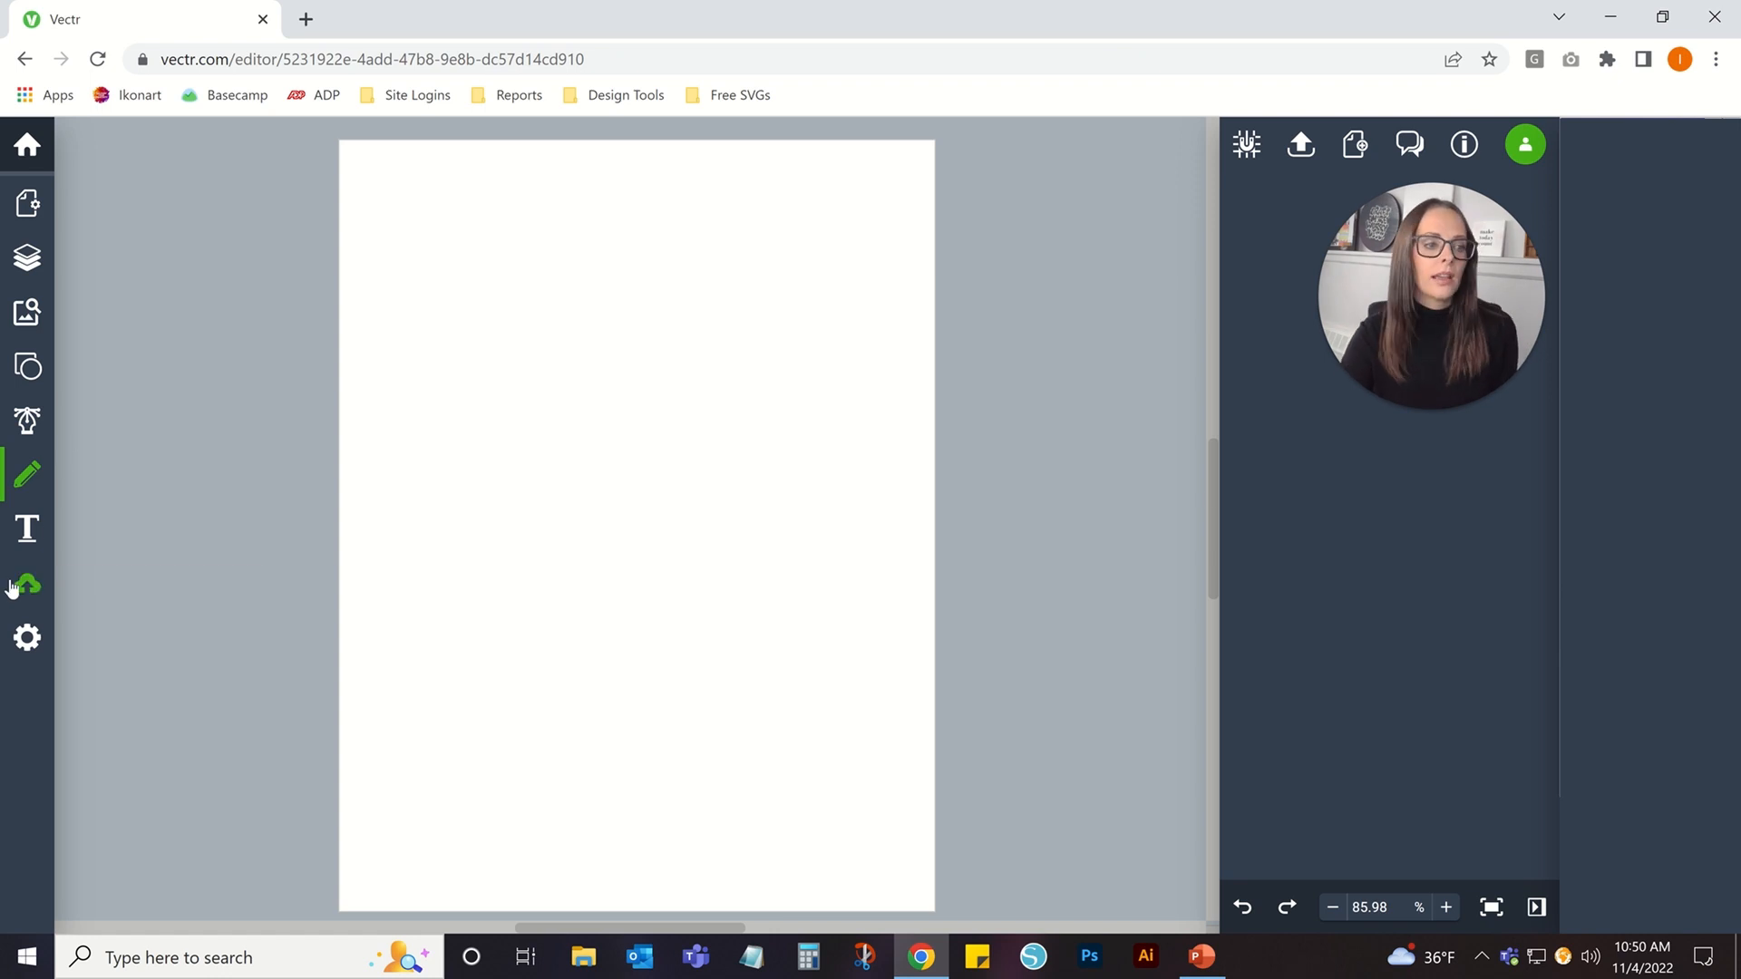
{"action": "left_click", "coordinate": [30, 528]}
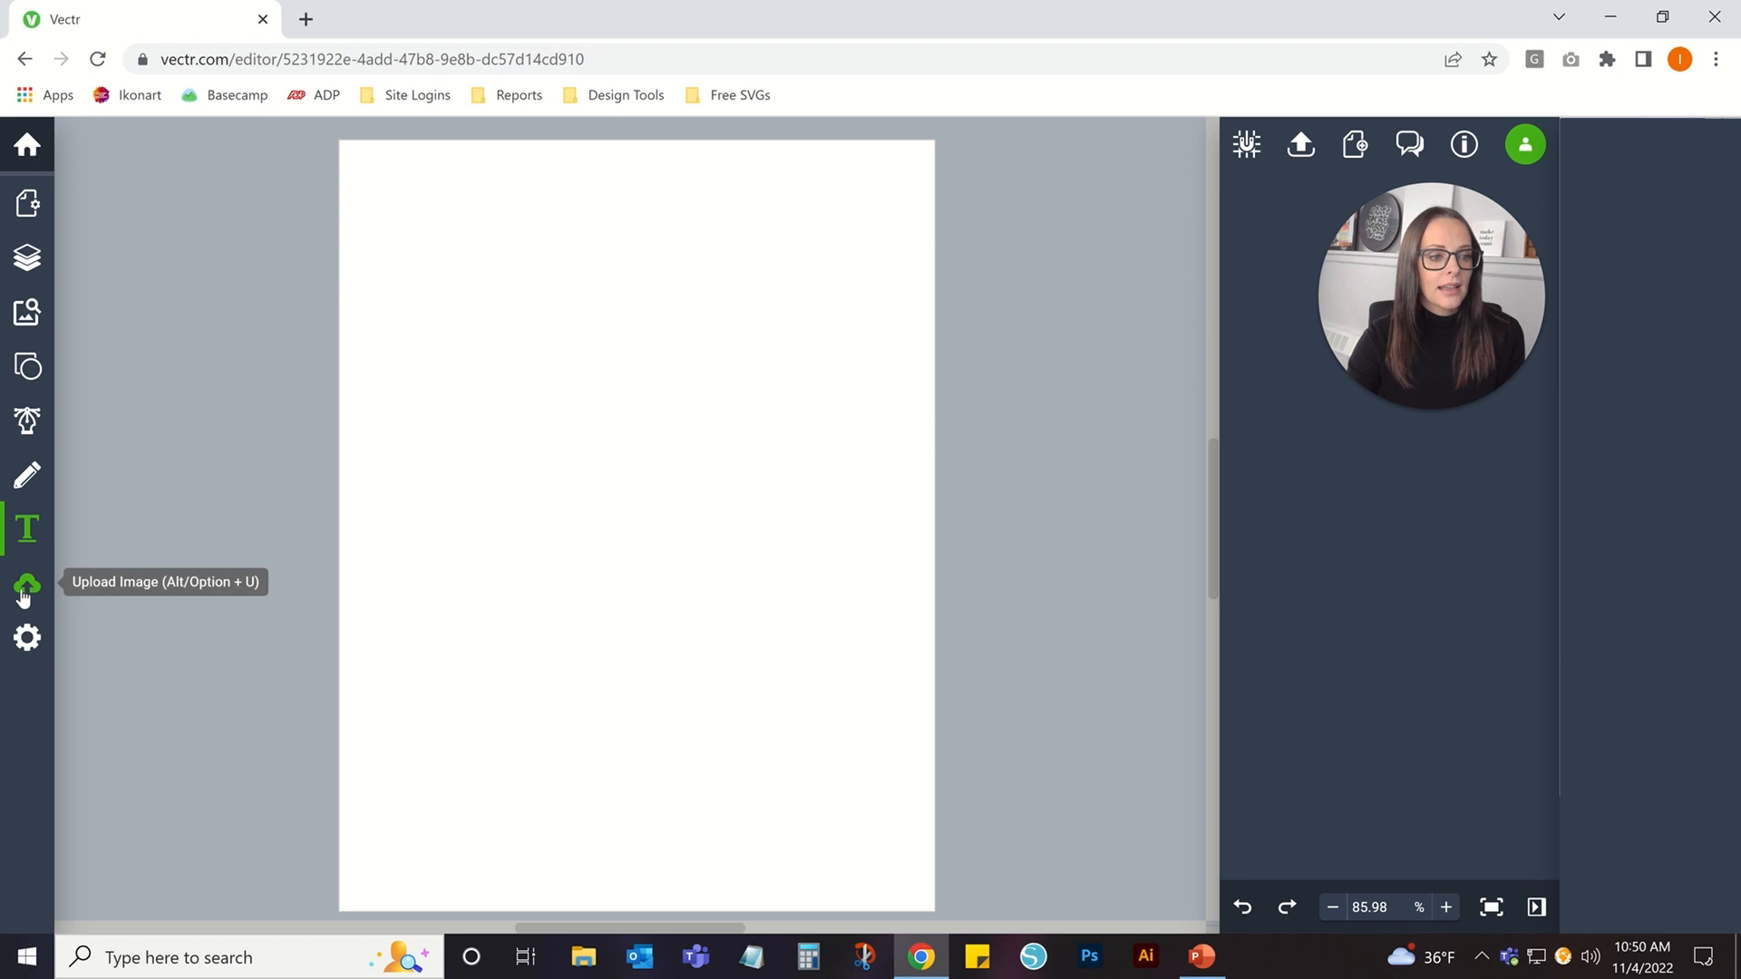
{"action": "left_click", "coordinate": [30, 638]}
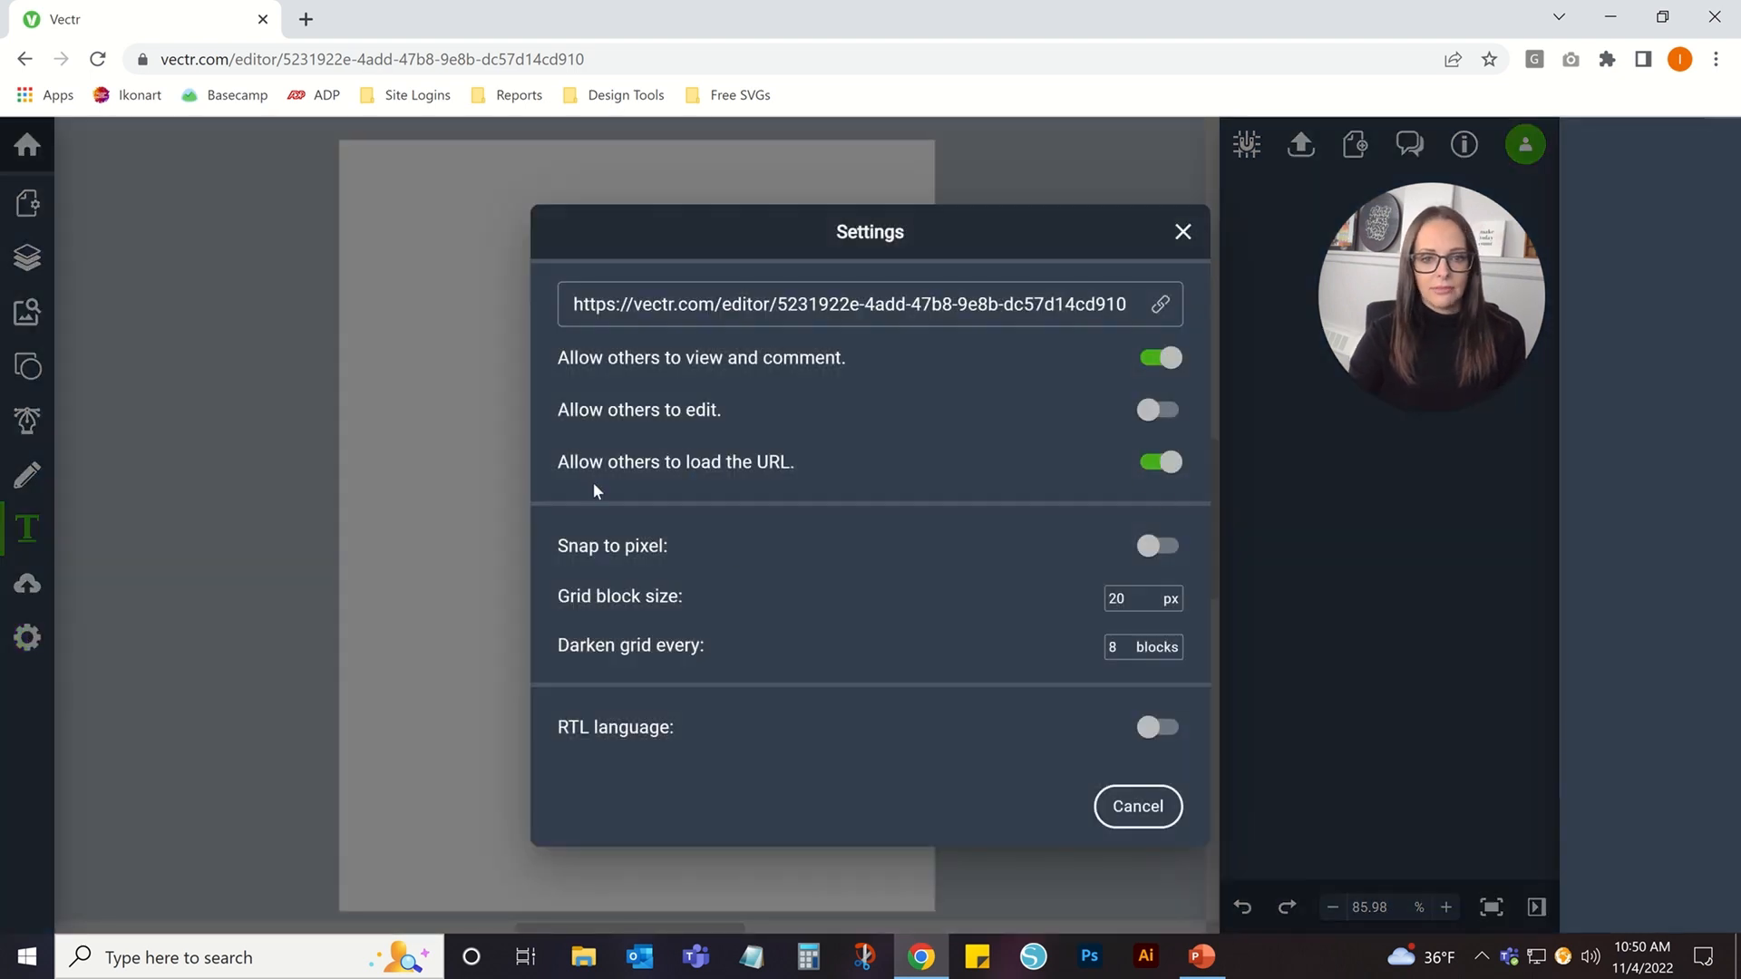
{"action": "left_click", "coordinate": [1139, 816]}
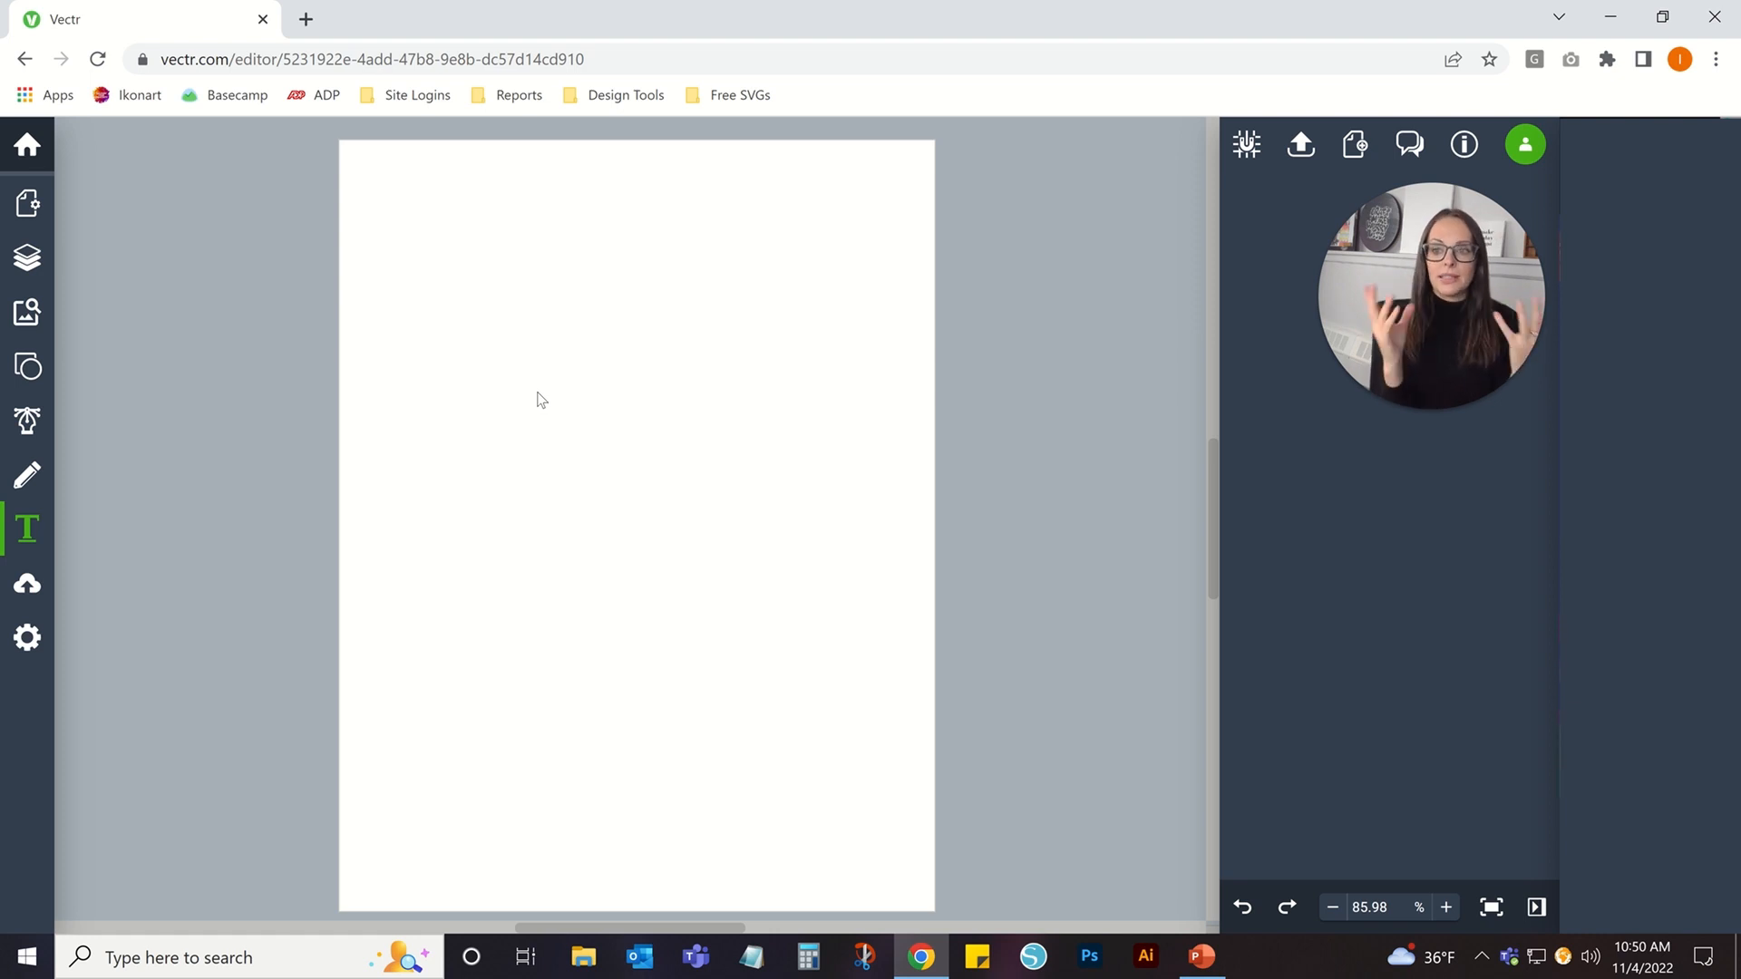
Open the Ikonart site in a new browser tab and go to its Free Artwork resources.
{"action": "key", "text": "ctrl+t"}
{"action": "left_click", "coordinate": [126, 95]}
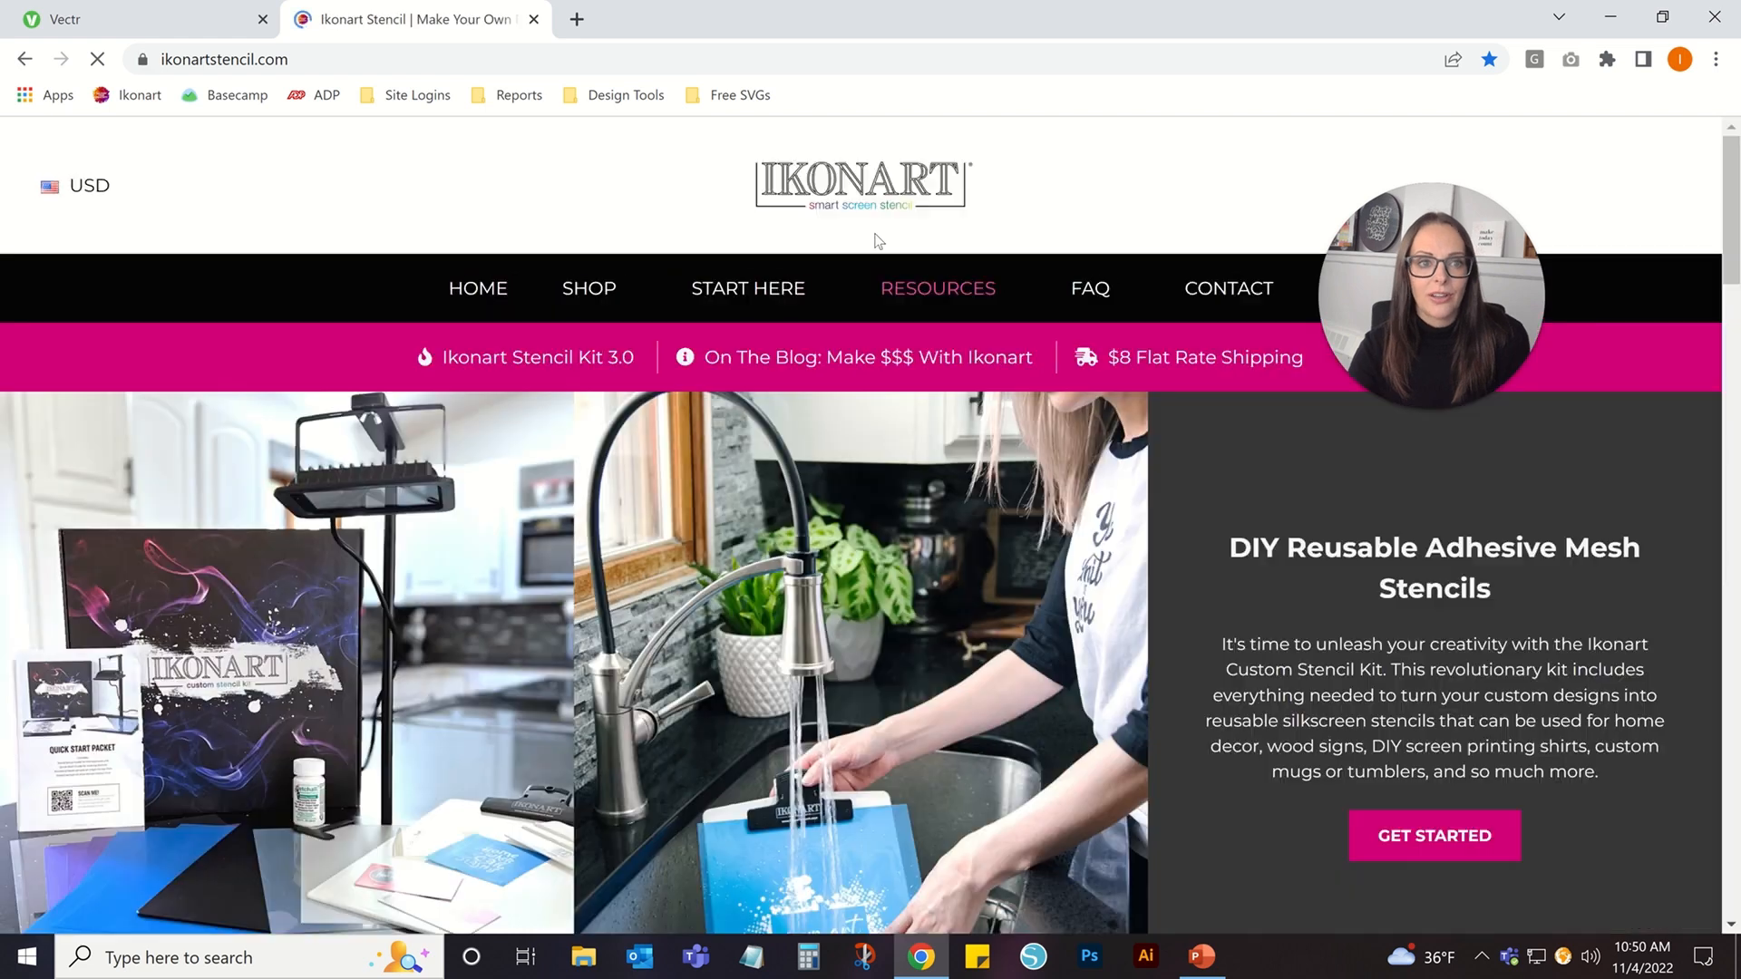
{"action": "mouse_move", "coordinate": [962, 303]}
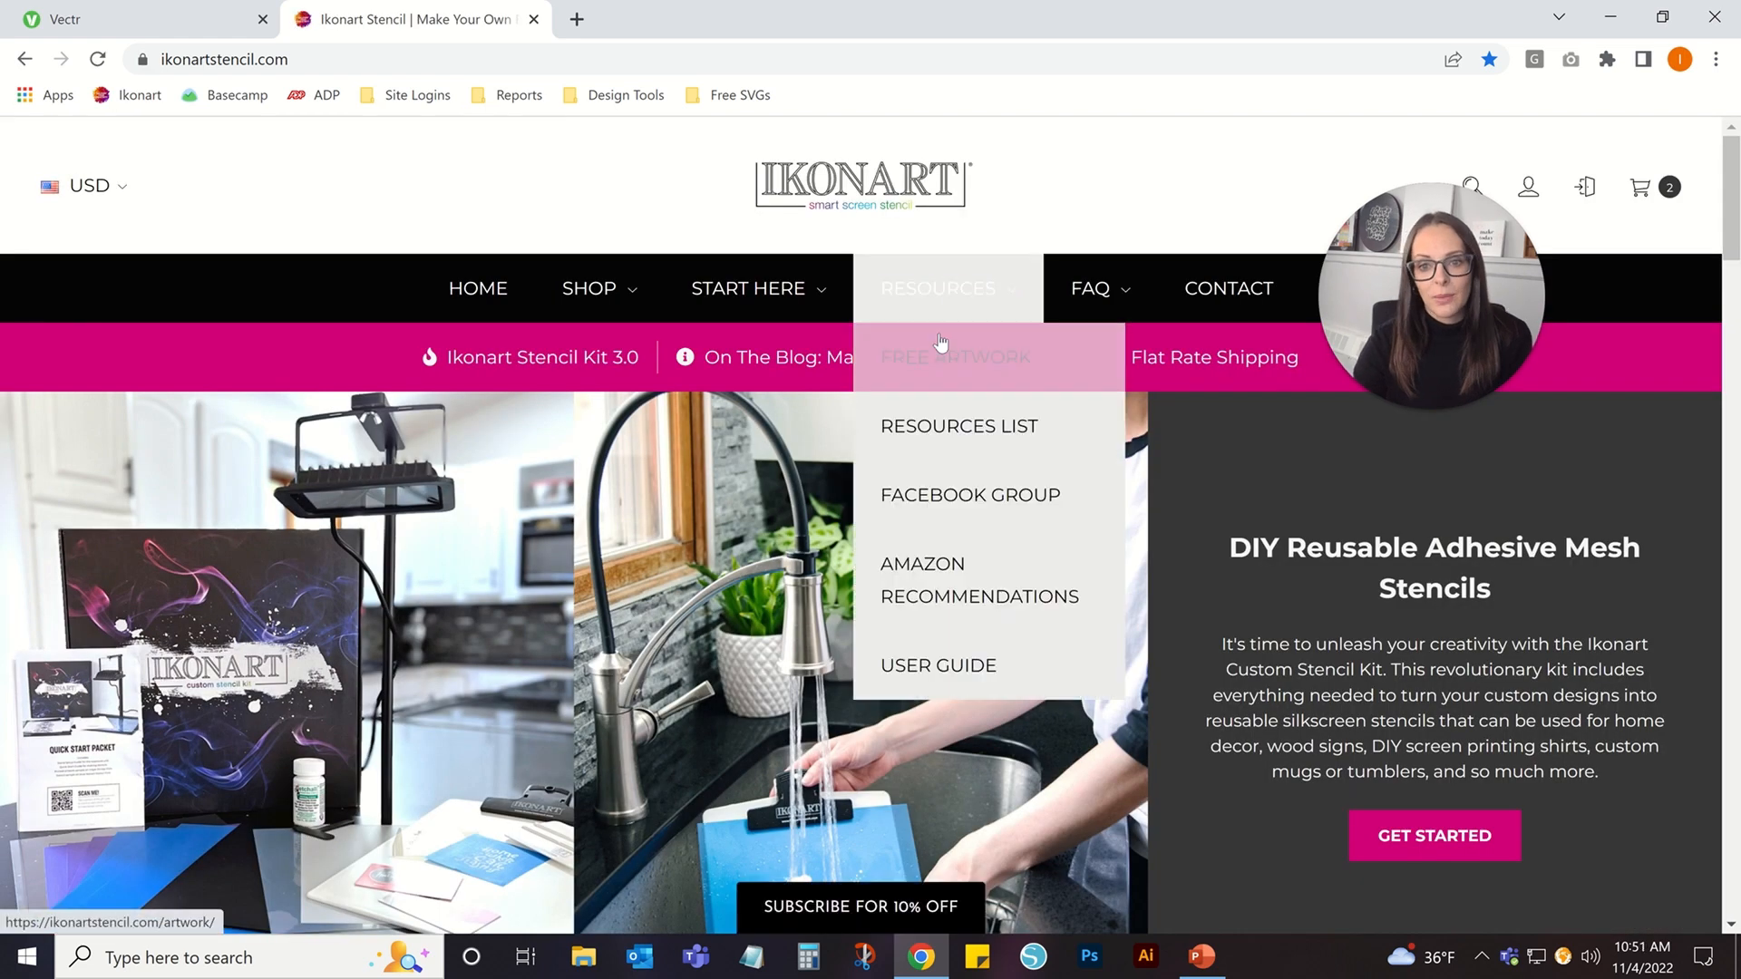
{"action": "left_click", "coordinate": [1002, 363]}
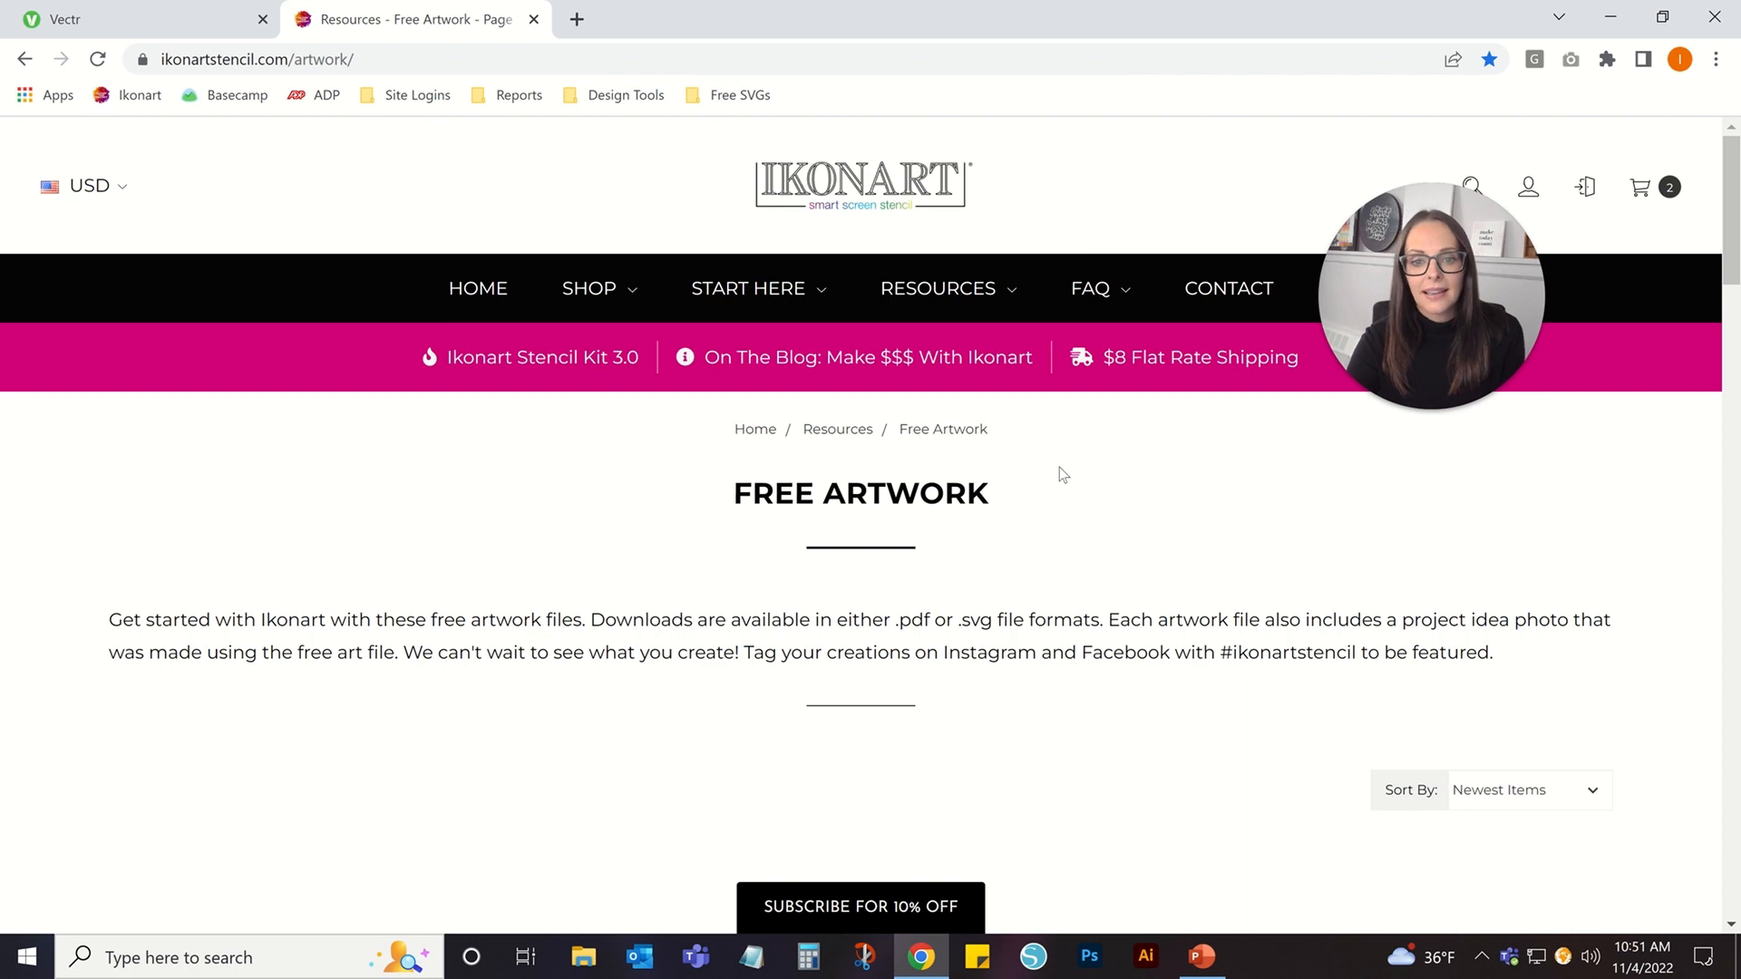
Find the Happy Harvest Leaves design in the free artwork and open its SVG download.
{"action": "scroll", "coordinate": [1063, 474], "scroll_direction": "down", "scroll_amount": 5}
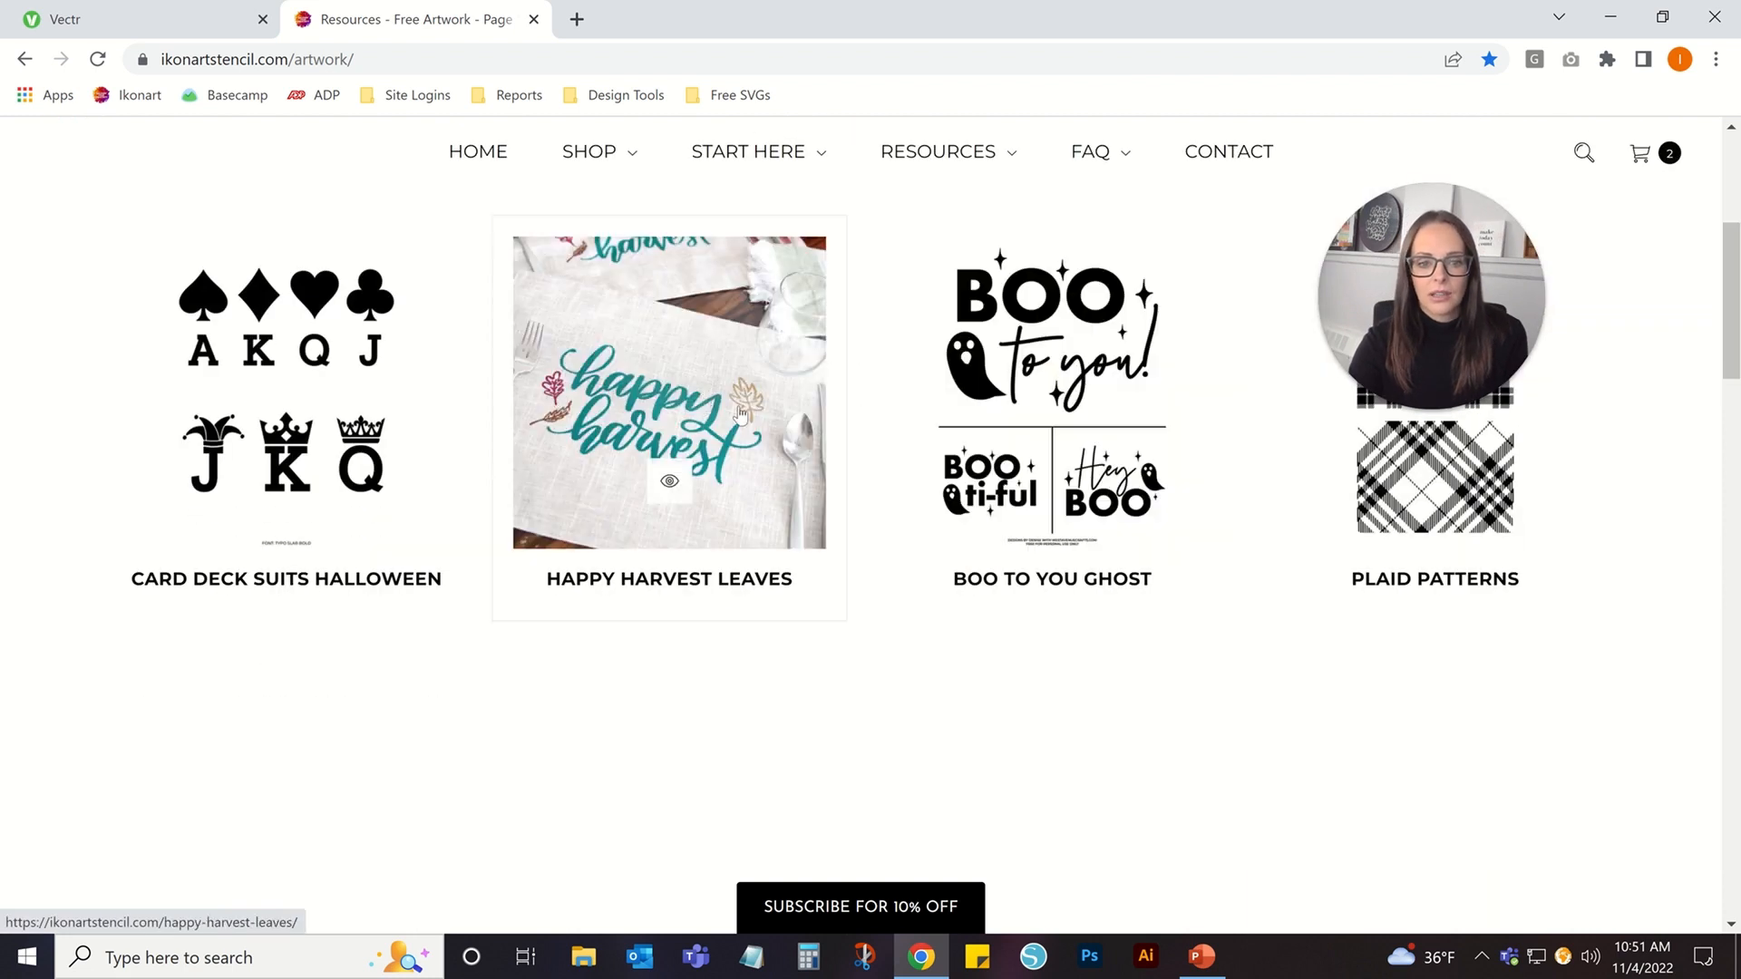
{"action": "left_click", "coordinate": [1038, 337]}
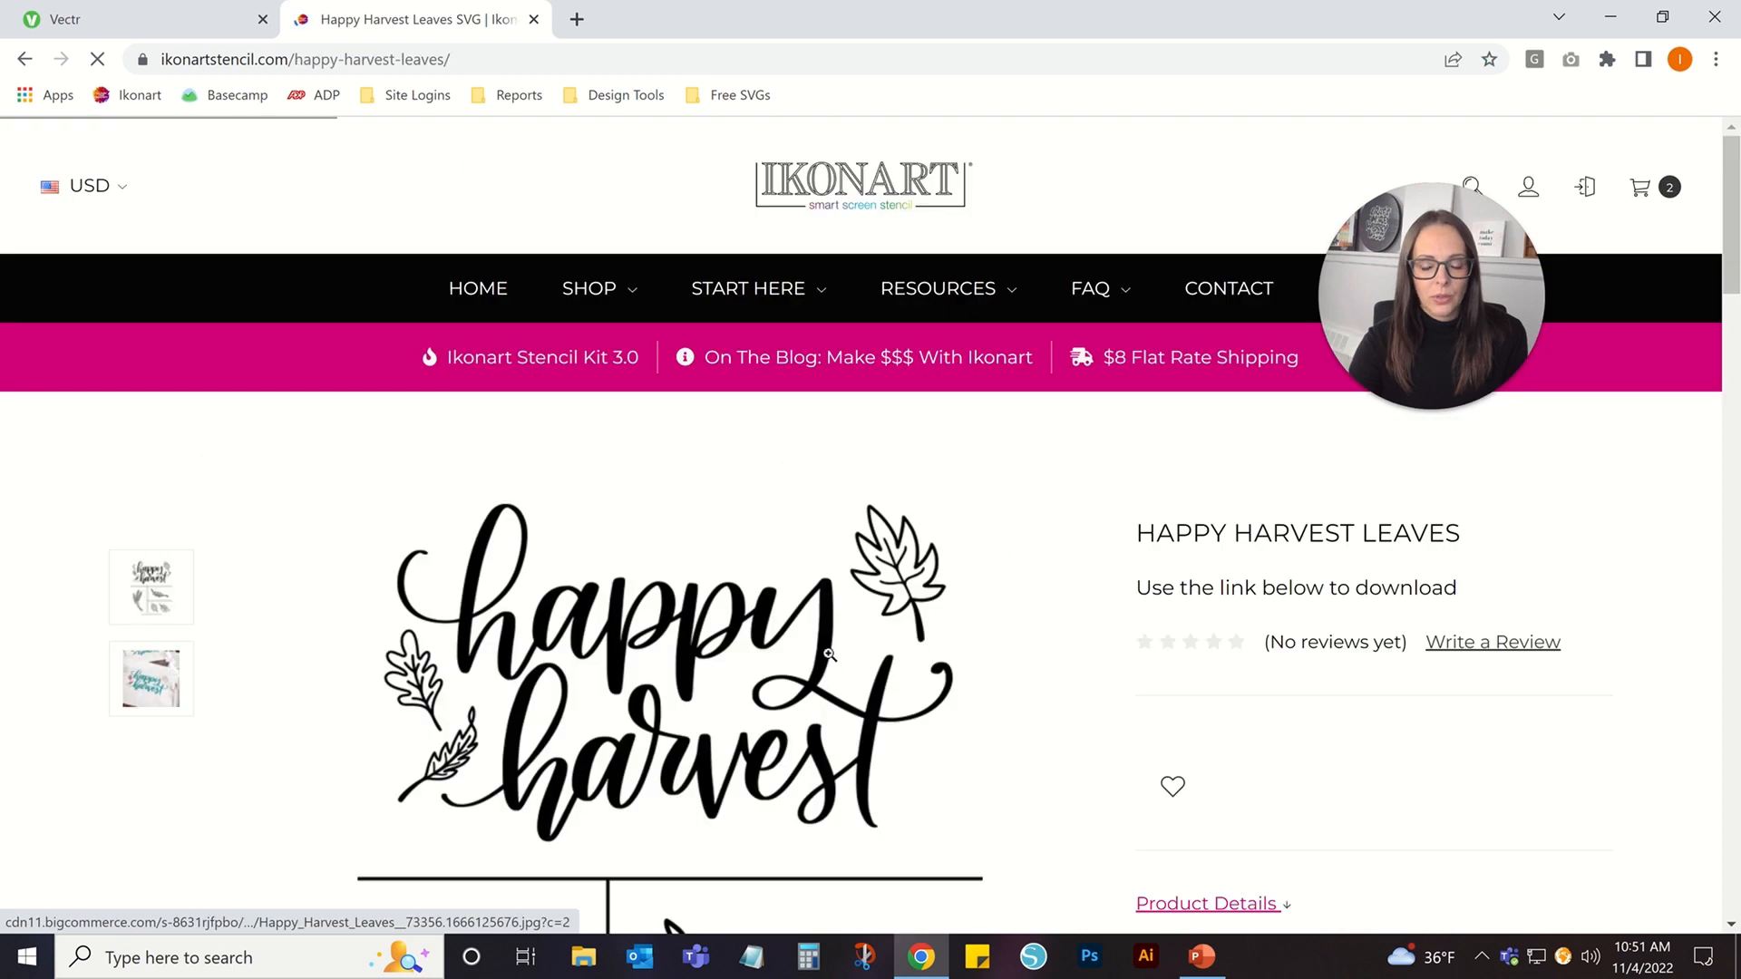
{"action": "scroll", "coordinate": [828, 666], "scroll_direction": "down", "scroll_amount": 8}
{"action": "scroll", "coordinate": [828, 662], "scroll_direction": "down", "scroll_amount": 5}
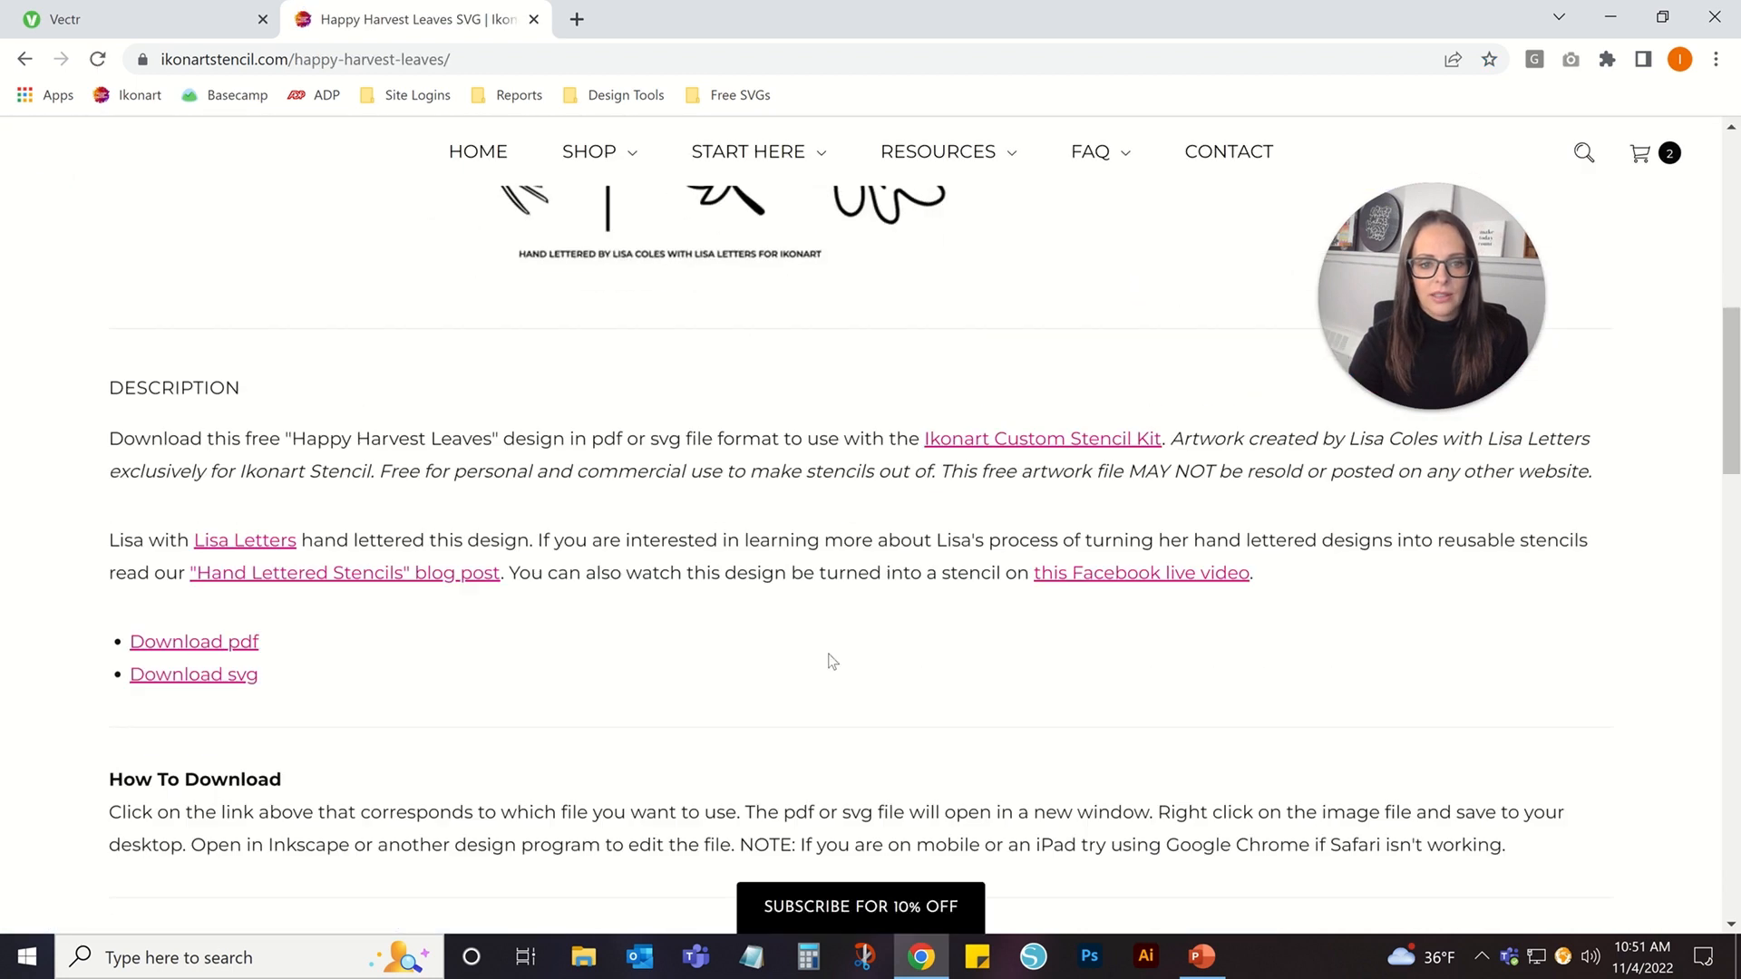
{"action": "left_click", "coordinate": [168, 478]}
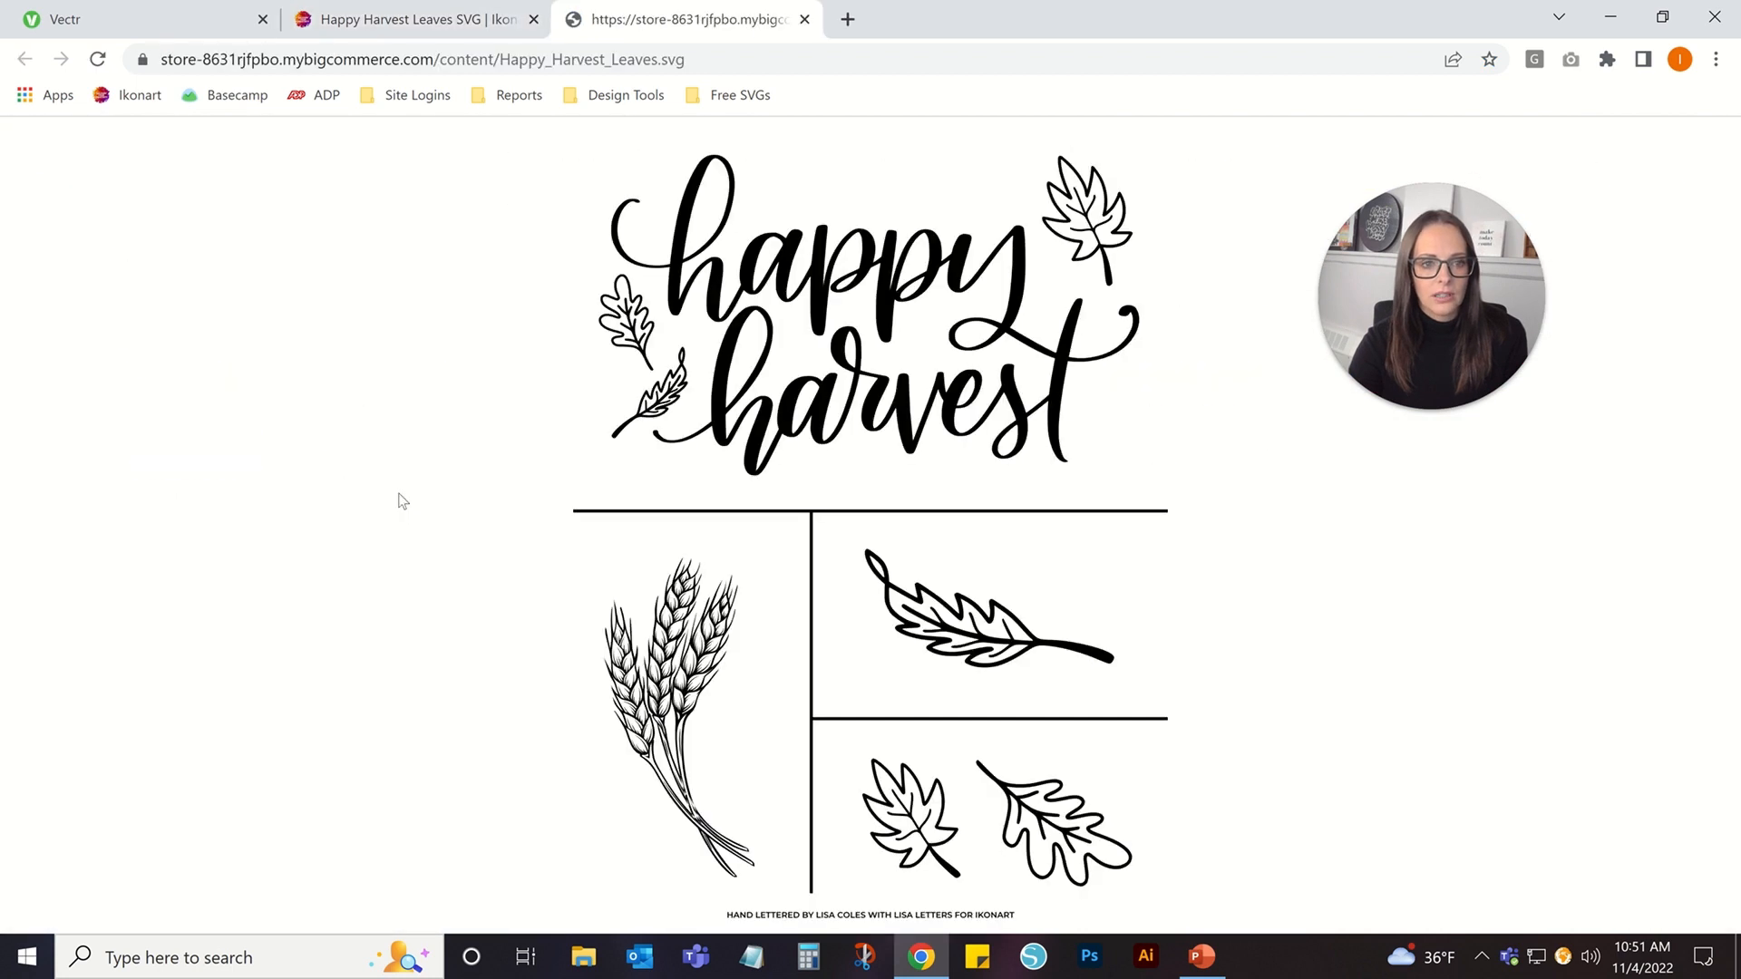
Save the opened artwork to the Desktop as Happy_Harvest_Leaves.svg.
{"action": "right_click", "coordinate": [949, 358]}
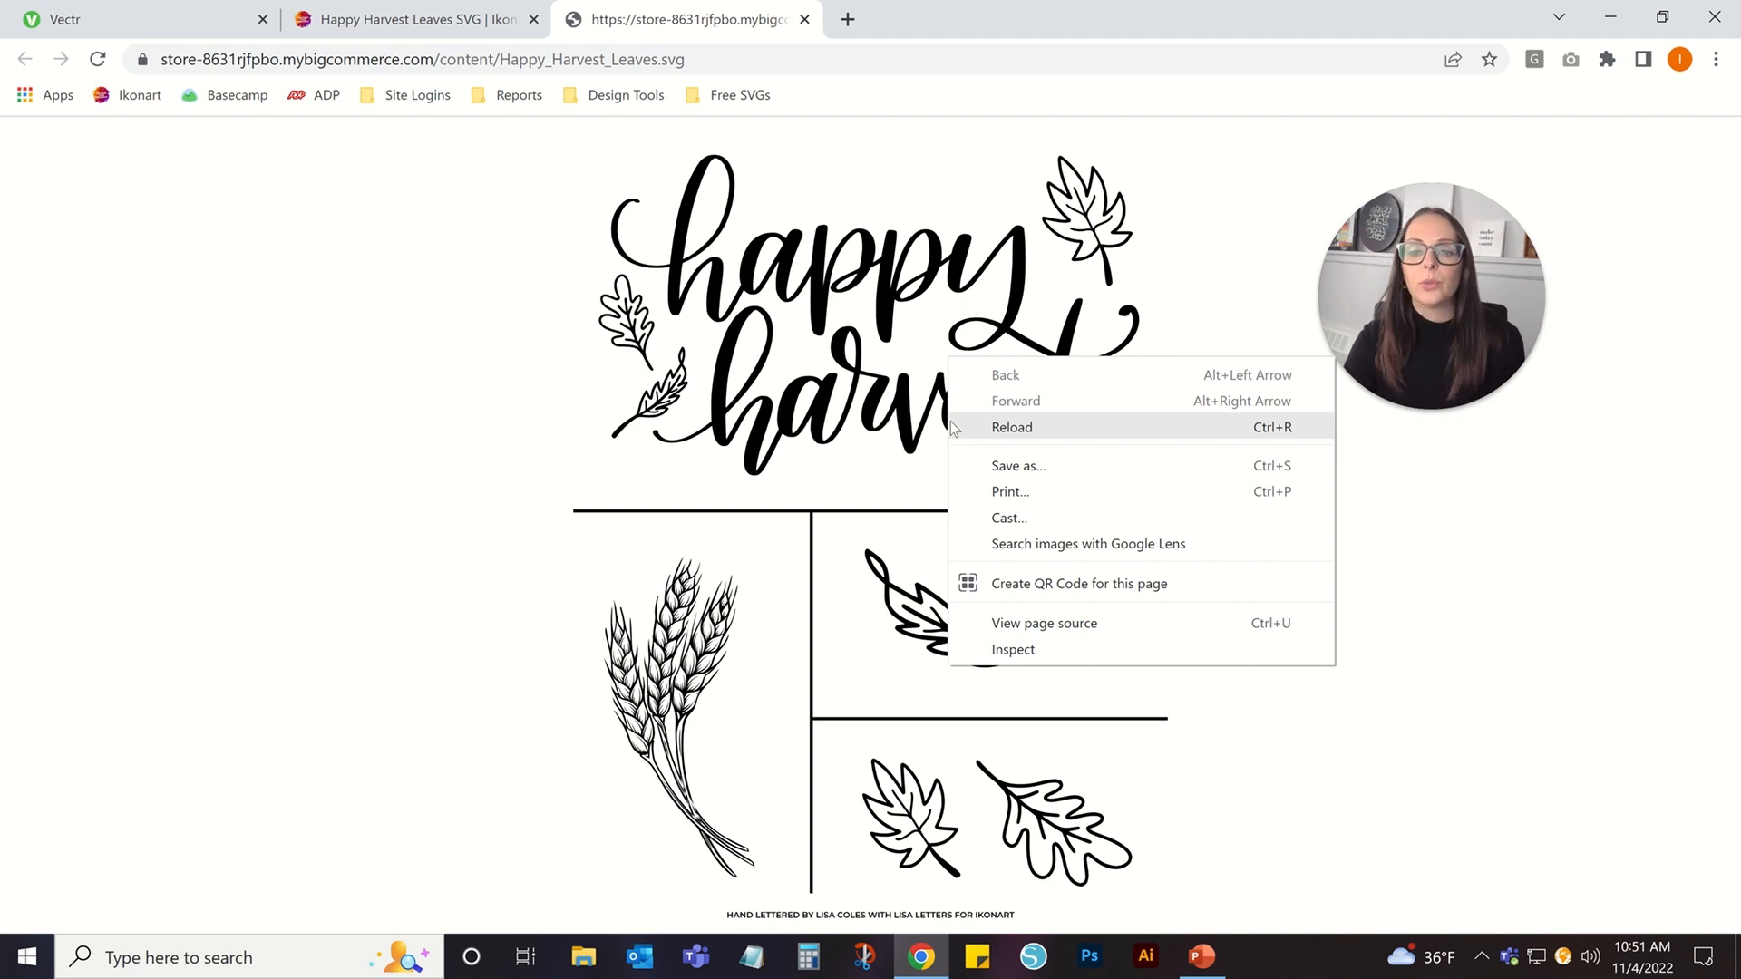
{"action": "left_click", "coordinate": [977, 476]}
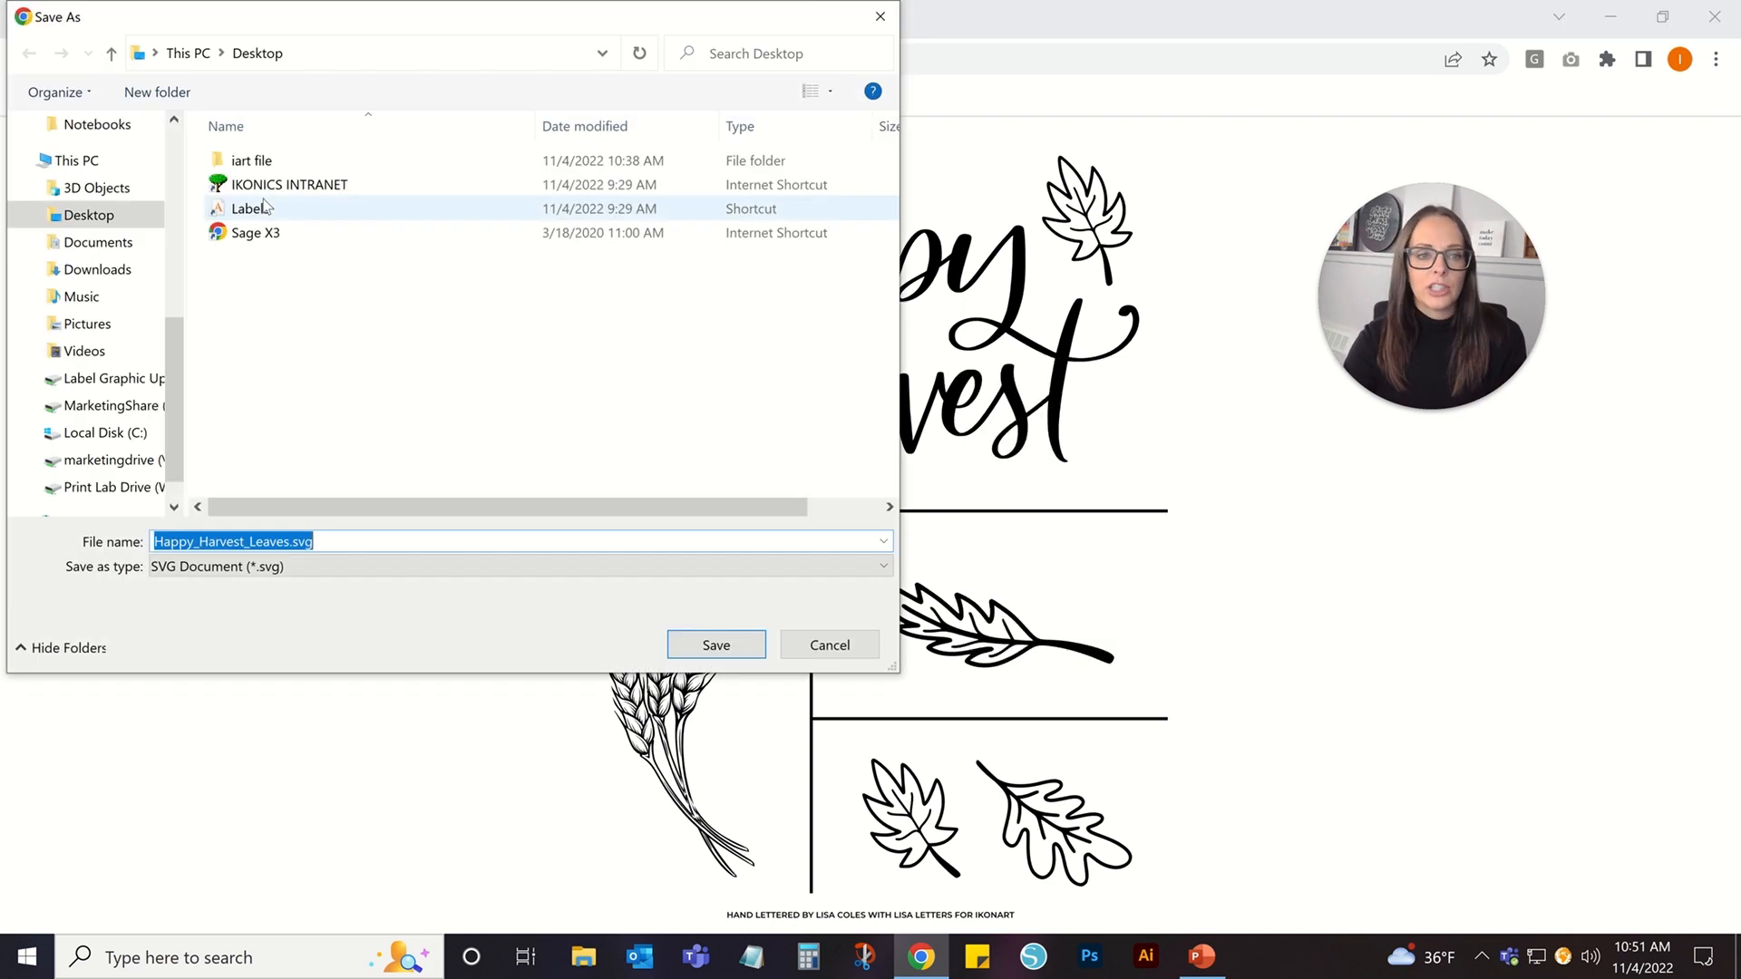
{"action": "left_click", "coordinate": [760, 646]}
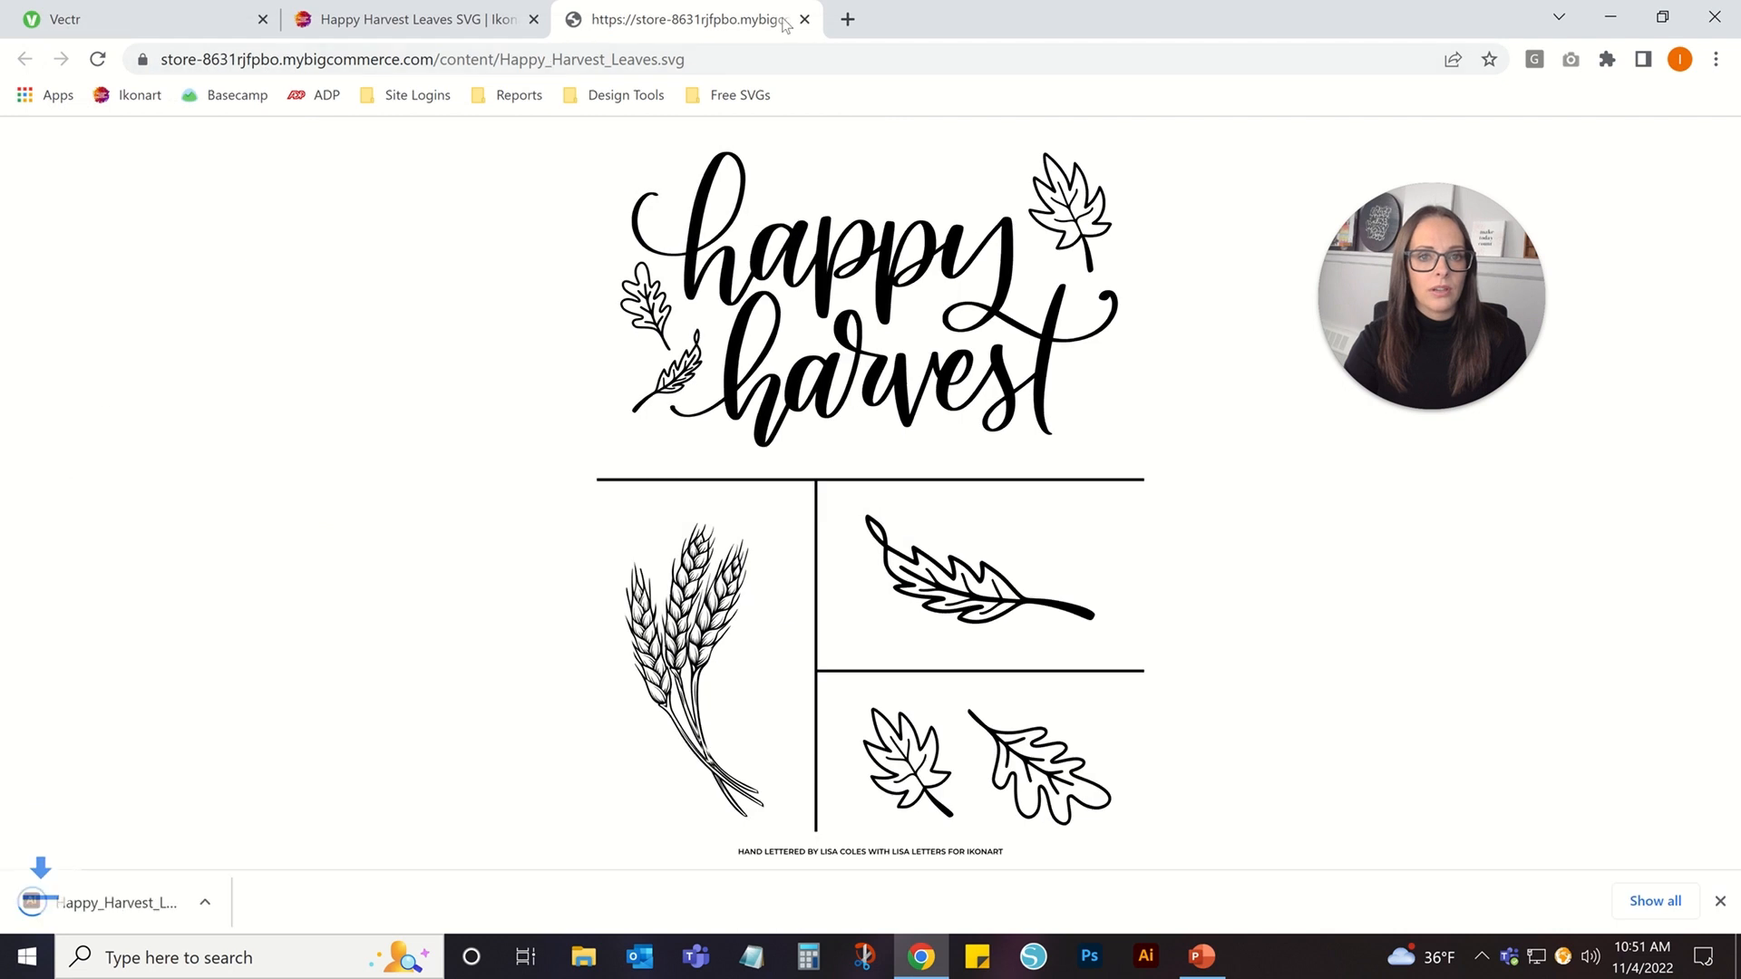
Return to the Ikonart free artwork listing, find the Eat Drink Give Thanks design and open its SVG download.
{"action": "left_click", "coordinate": [805, 19]}
{"action": "key", "text": "alt+Left"}
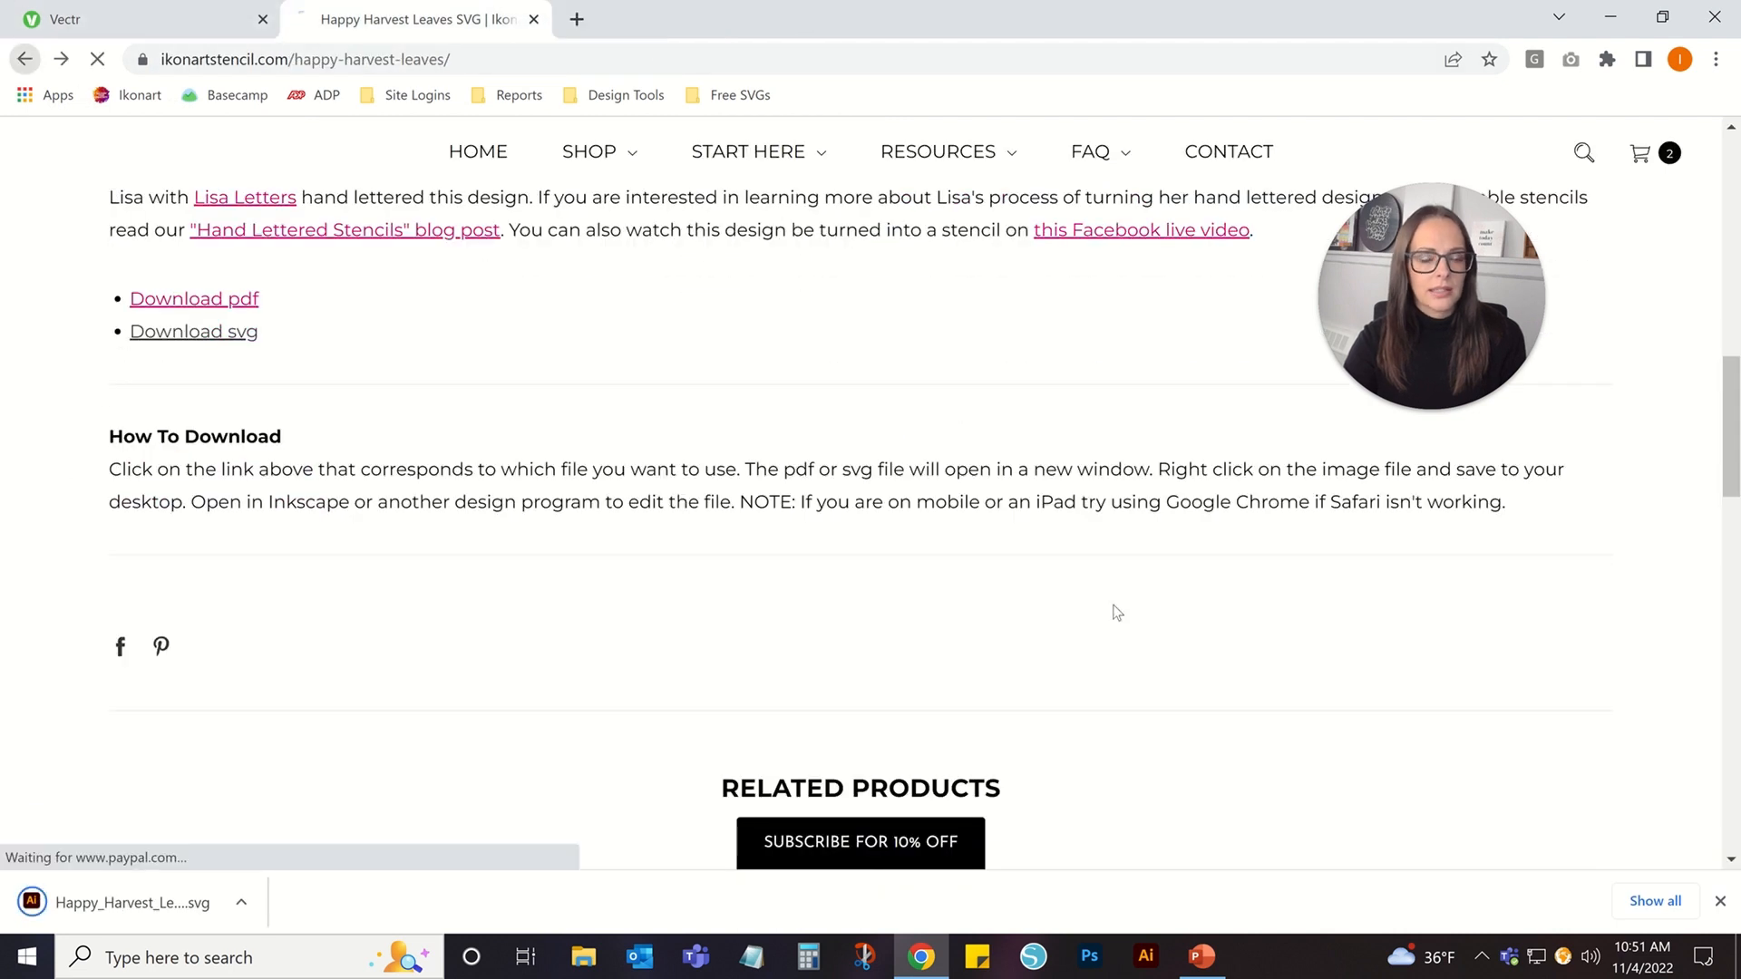
{"action": "scroll", "coordinate": [1173, 731], "scroll_direction": "down", "scroll_amount": 10}
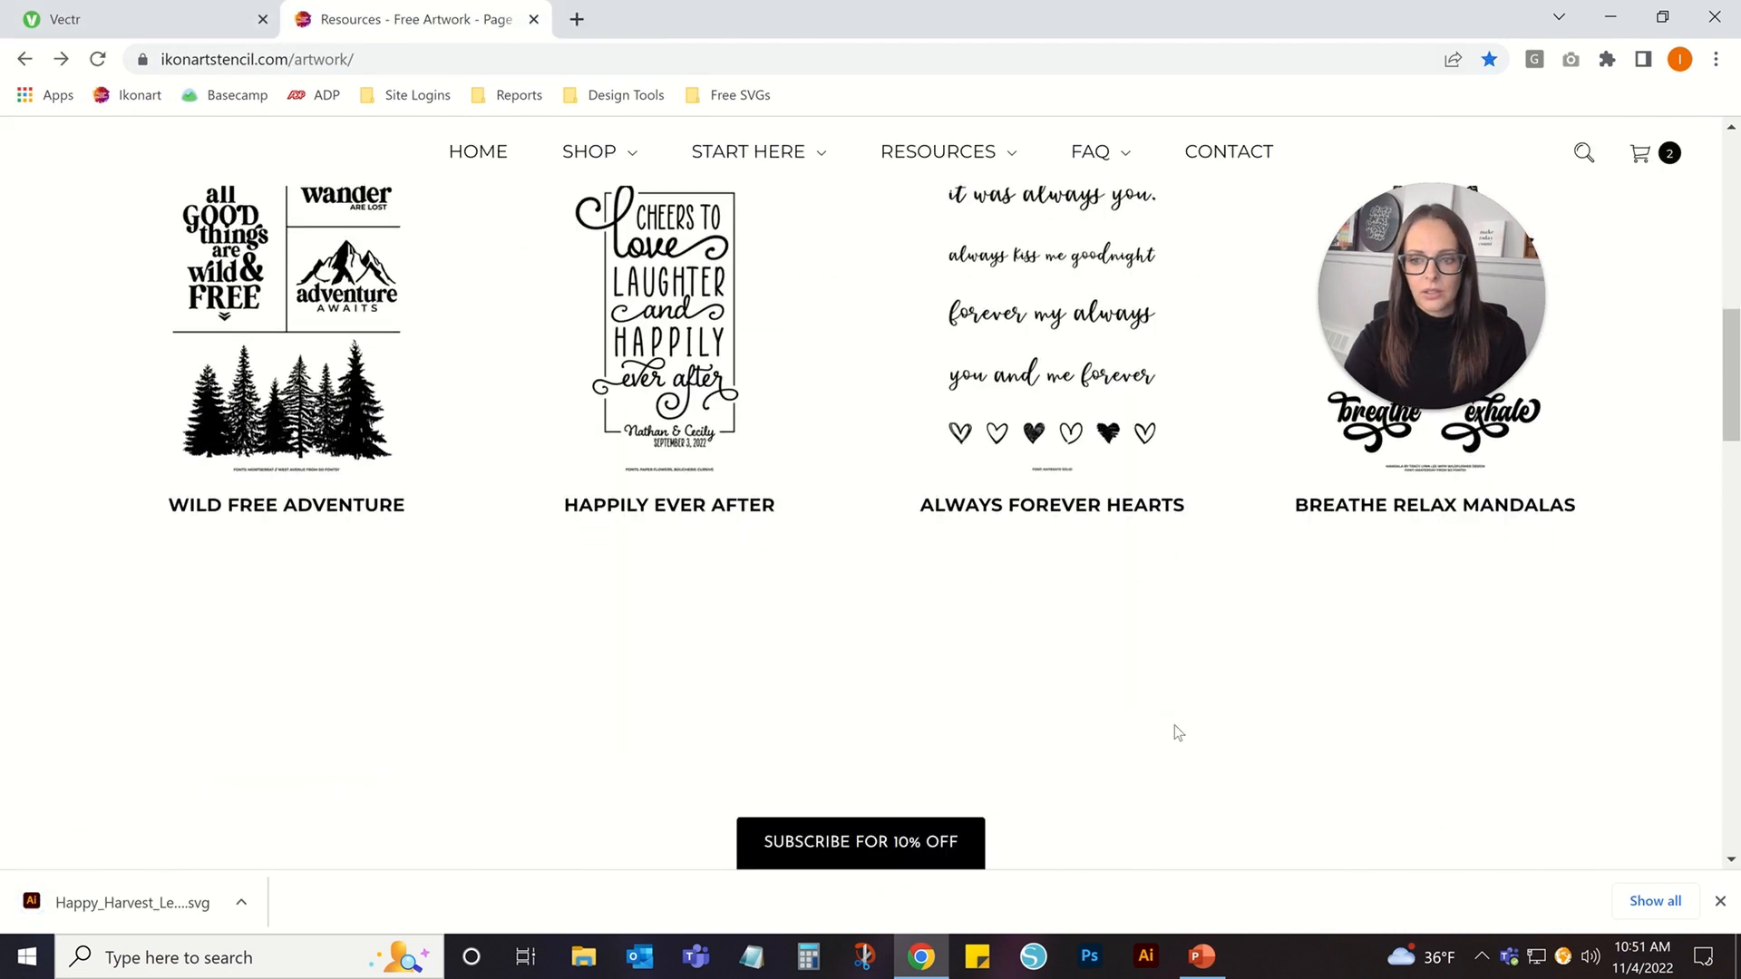
{"action": "scroll", "coordinate": [1177, 731], "scroll_direction": "down", "scroll_amount": 6}
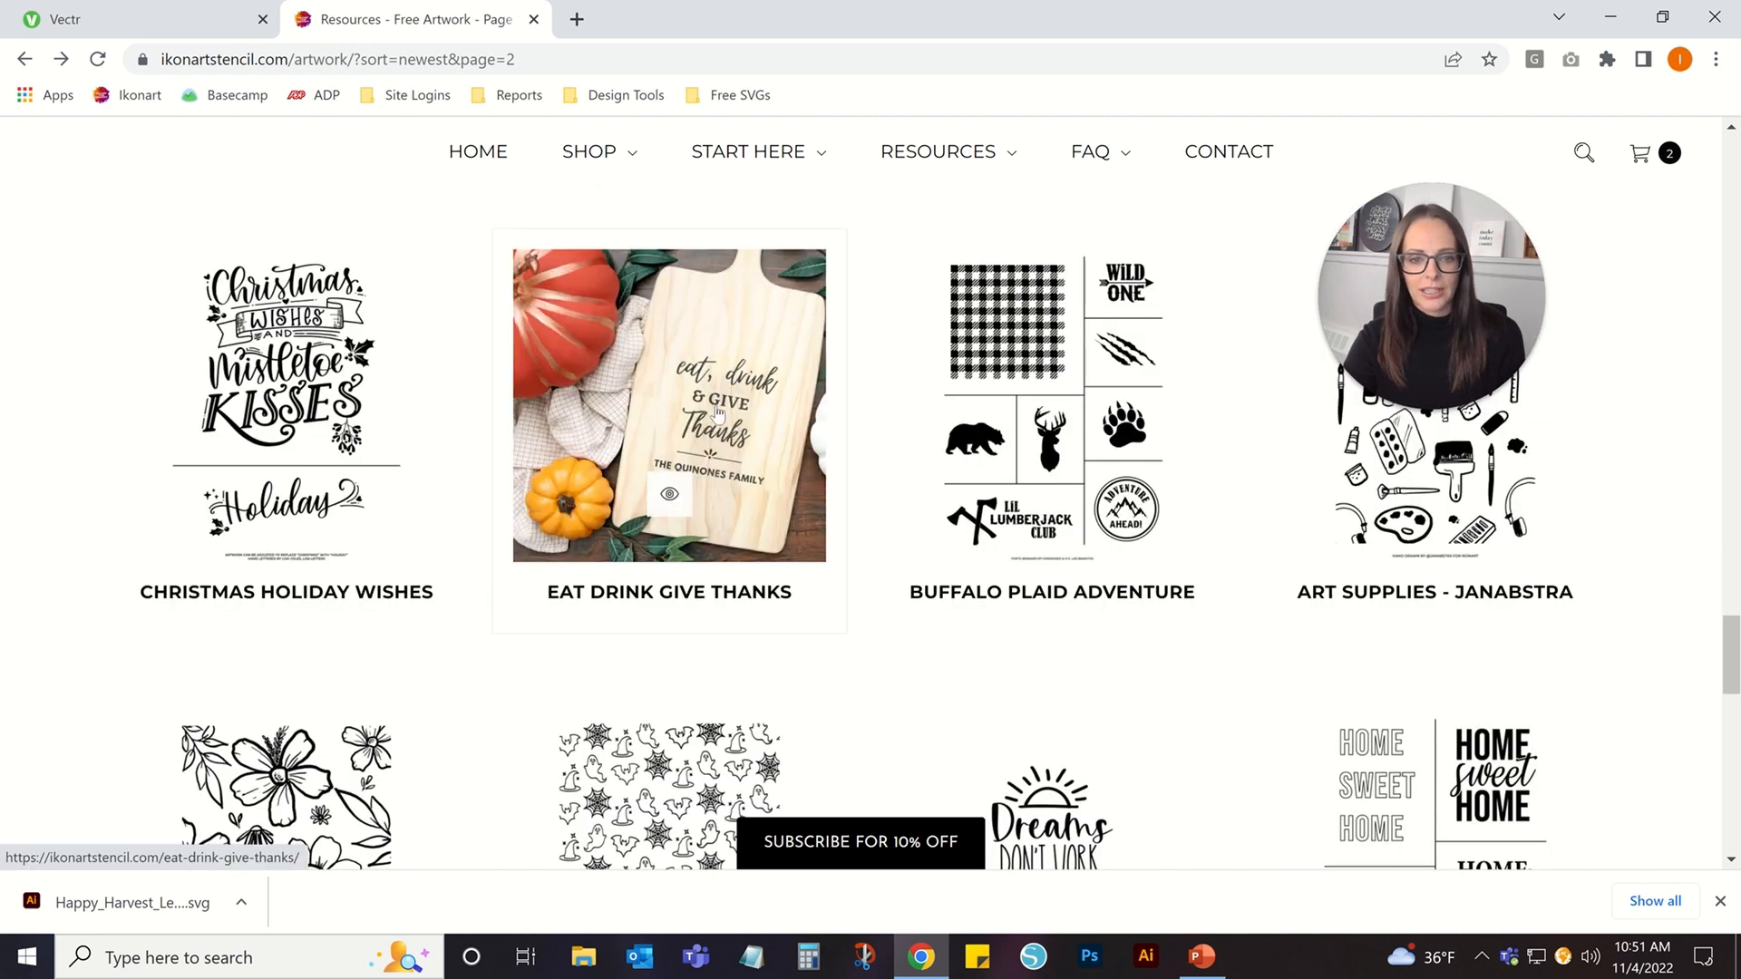
{"action": "left_click", "coordinate": [764, 492]}
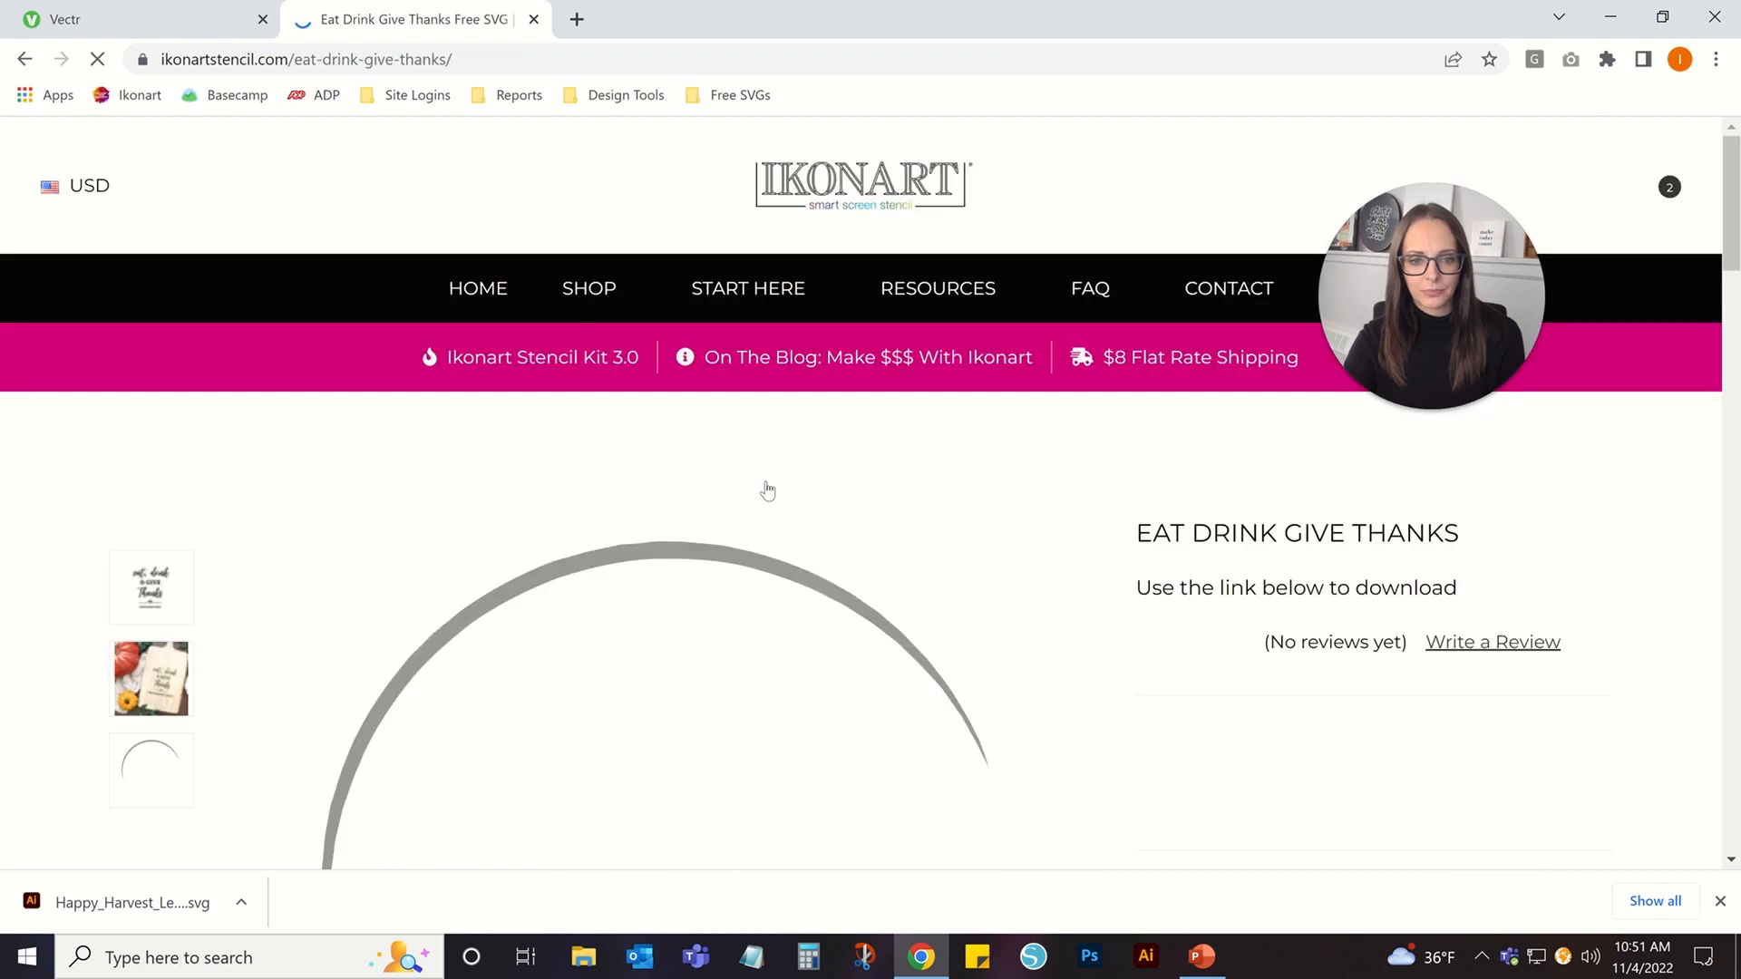
{"action": "scroll", "coordinate": [768, 494], "scroll_direction": "down", "scroll_amount": 15}
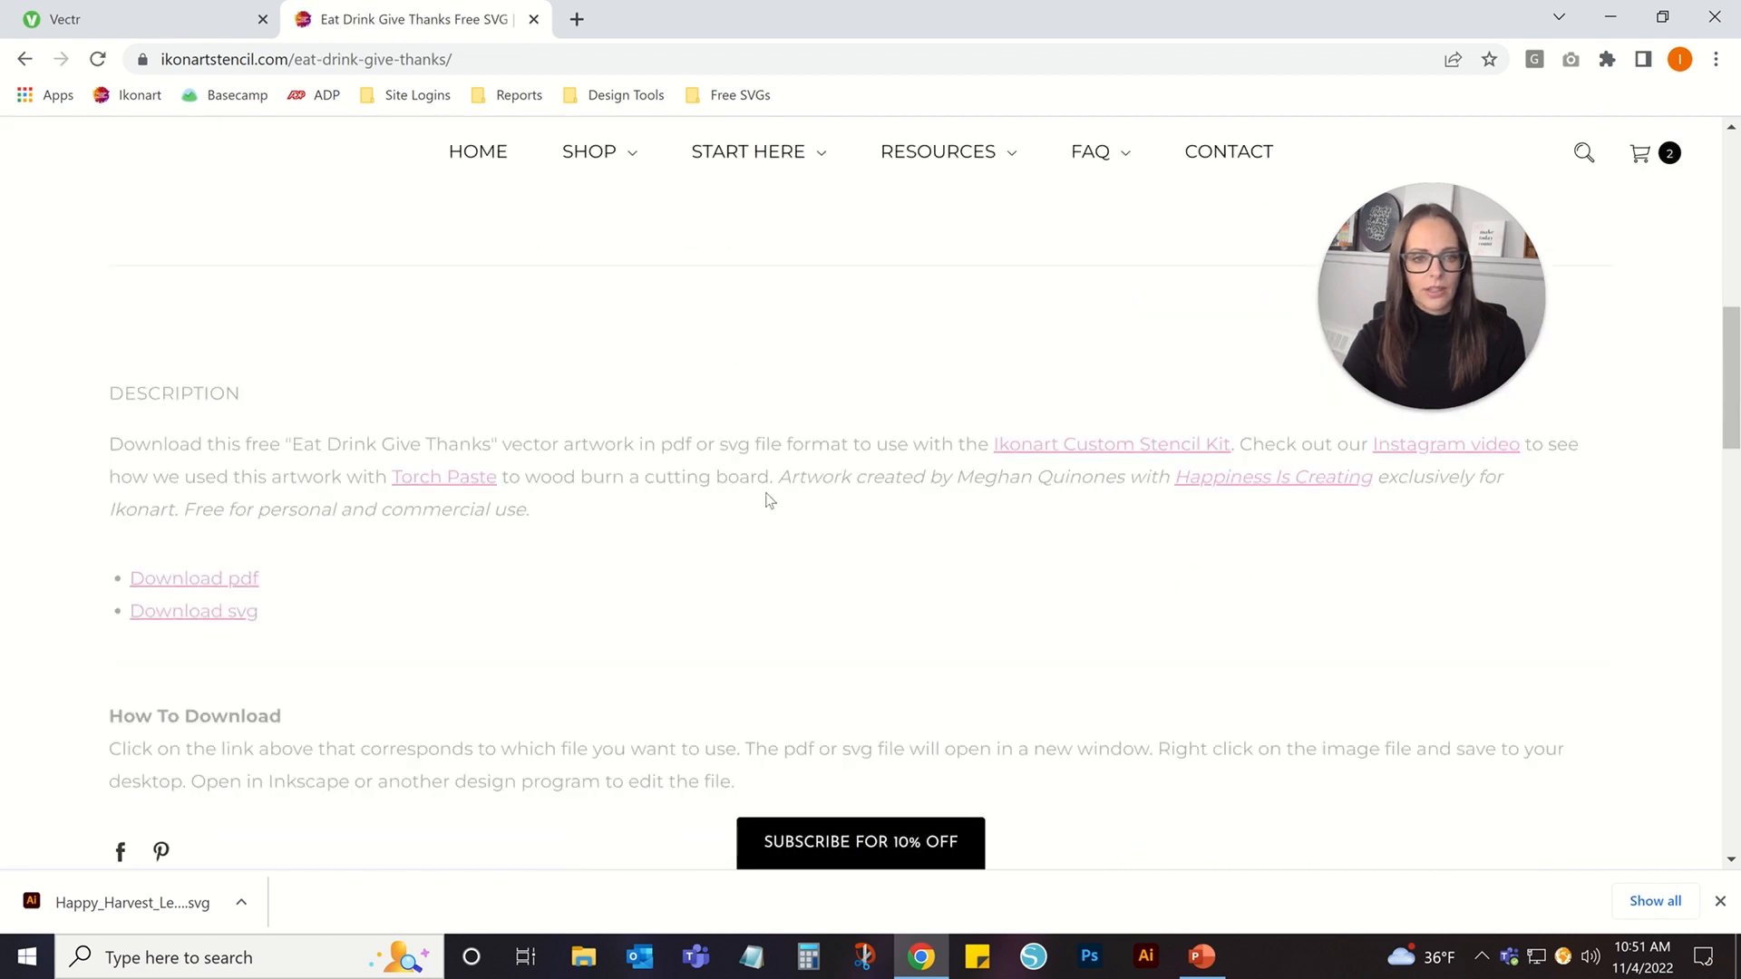
{"action": "scroll", "coordinate": [767, 501], "scroll_direction": "down", "scroll_amount": 1}
{"action": "left_click", "coordinate": [216, 544]}
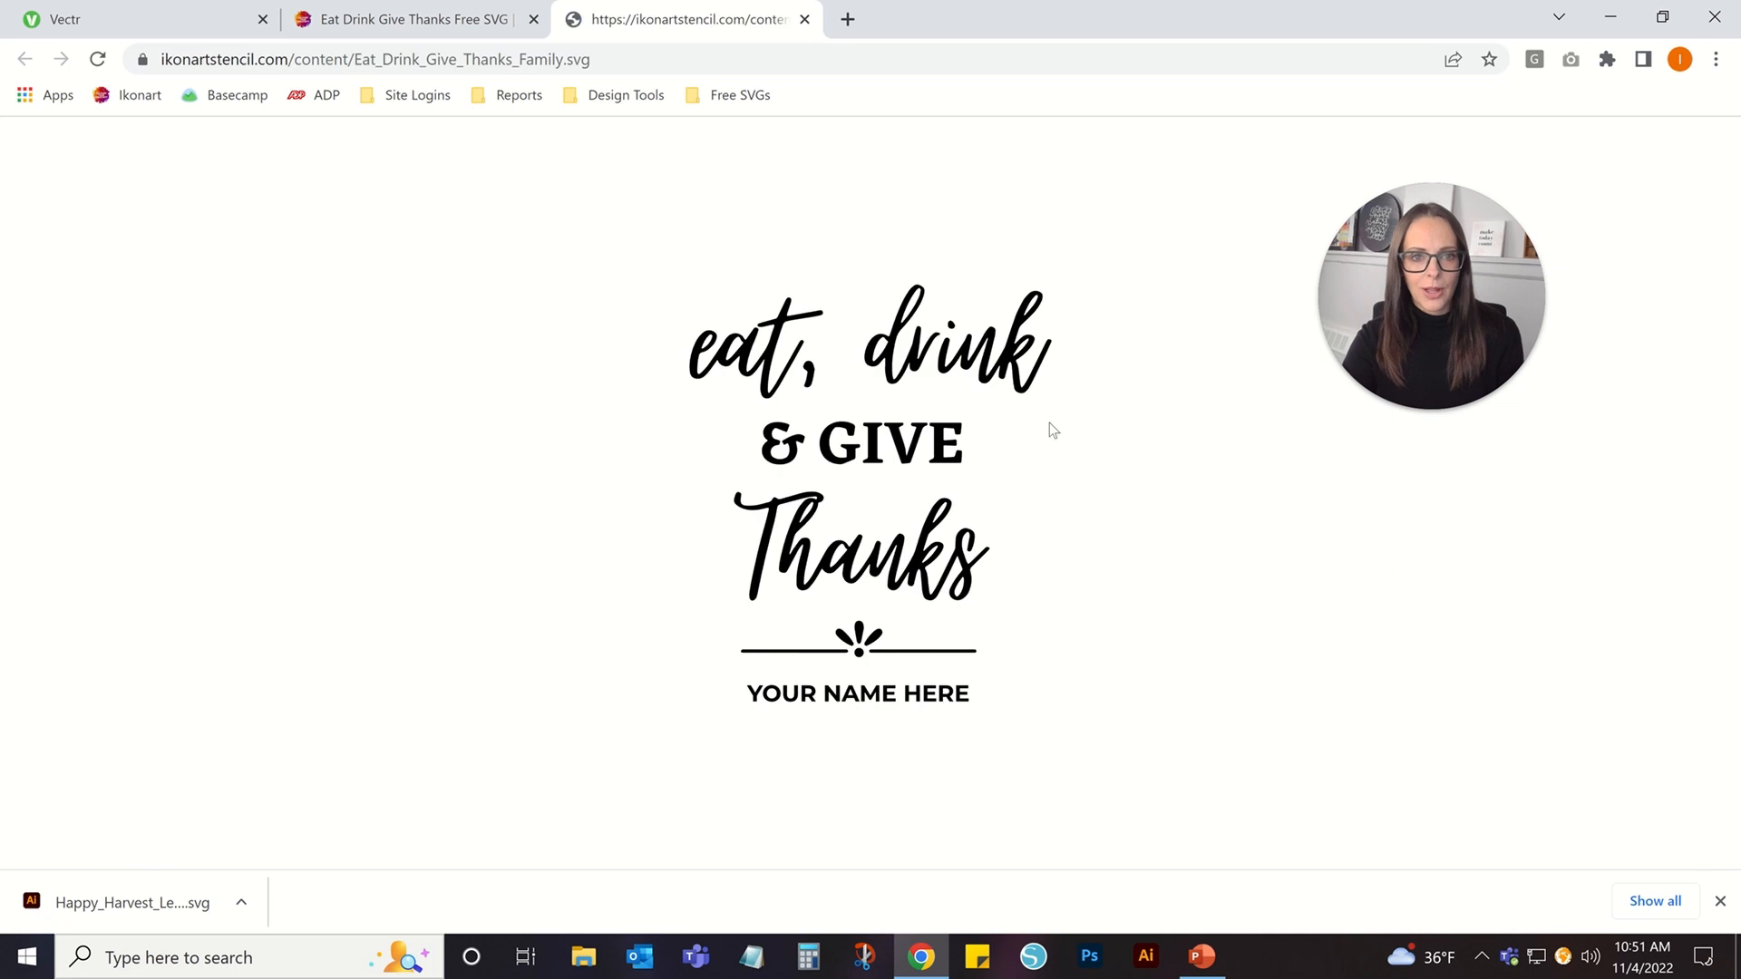
Save the opened artwork to the Desktop as Eat_Drink_Give_Thanks_Family.svg and close the Ikonart pages to return to Vectr.
{"action": "right_click", "coordinate": [910, 462]}
{"action": "left_click", "coordinate": [1005, 573]}
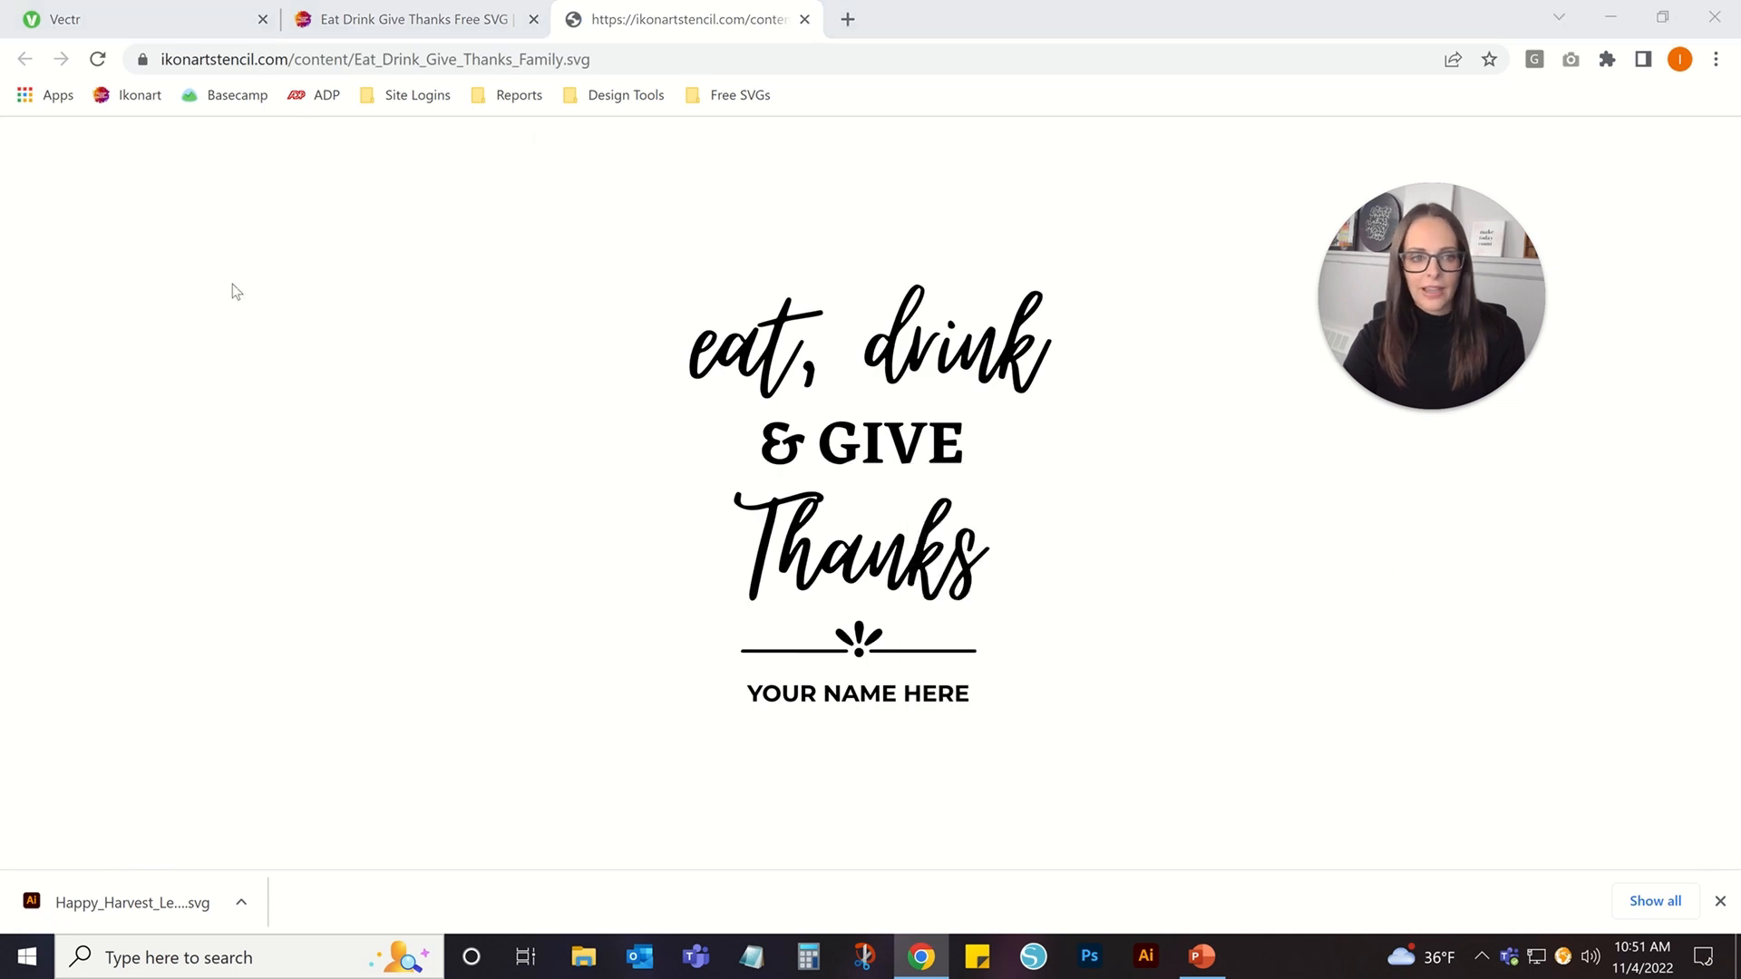
{"action": "left_click", "coordinate": [717, 644]}
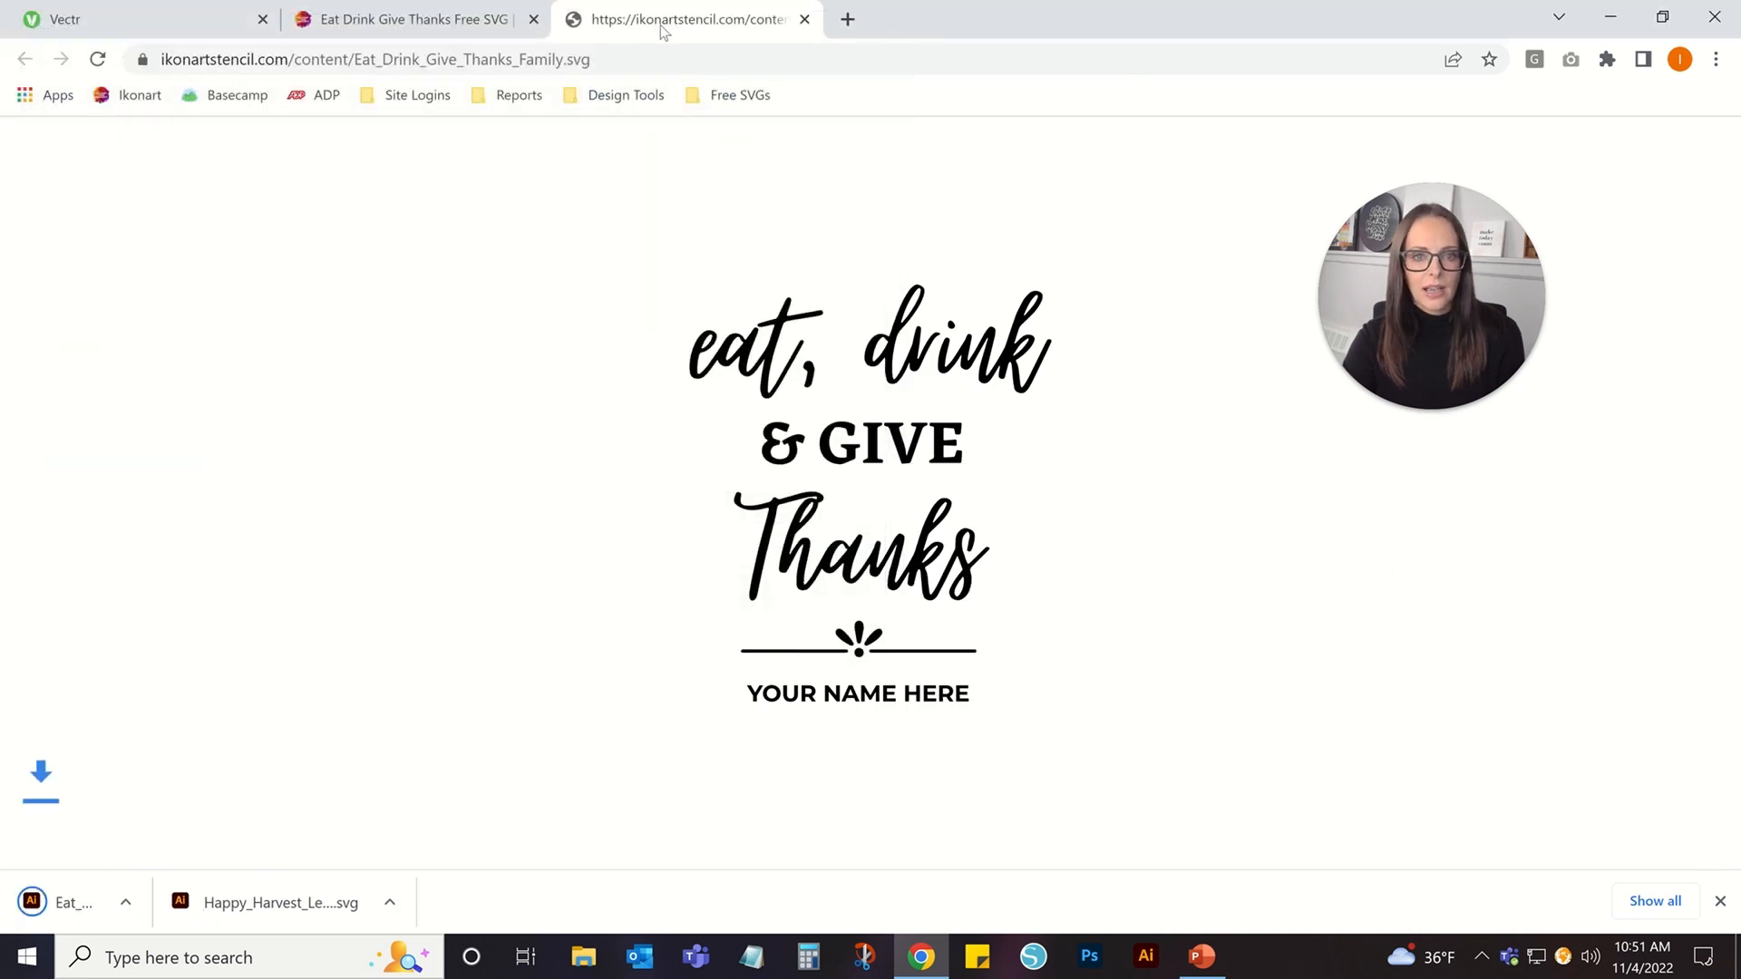
{"action": "left_click", "coordinate": [803, 19]}
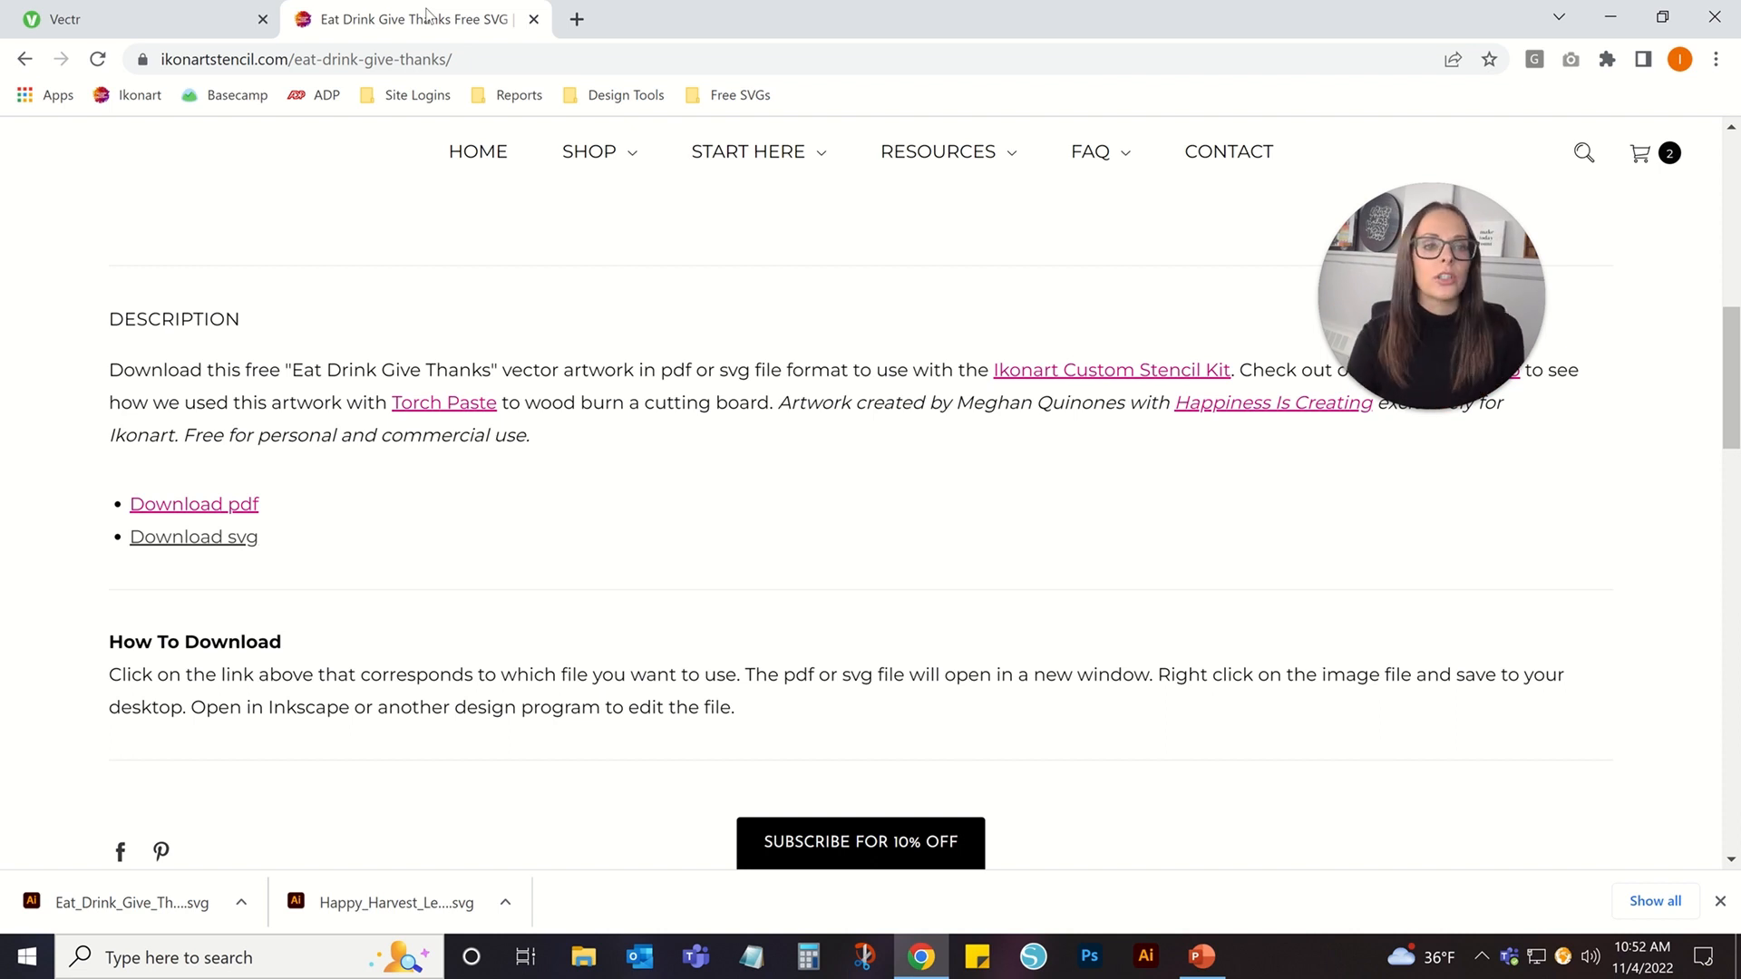
{"action": "left_click", "coordinate": [535, 19]}
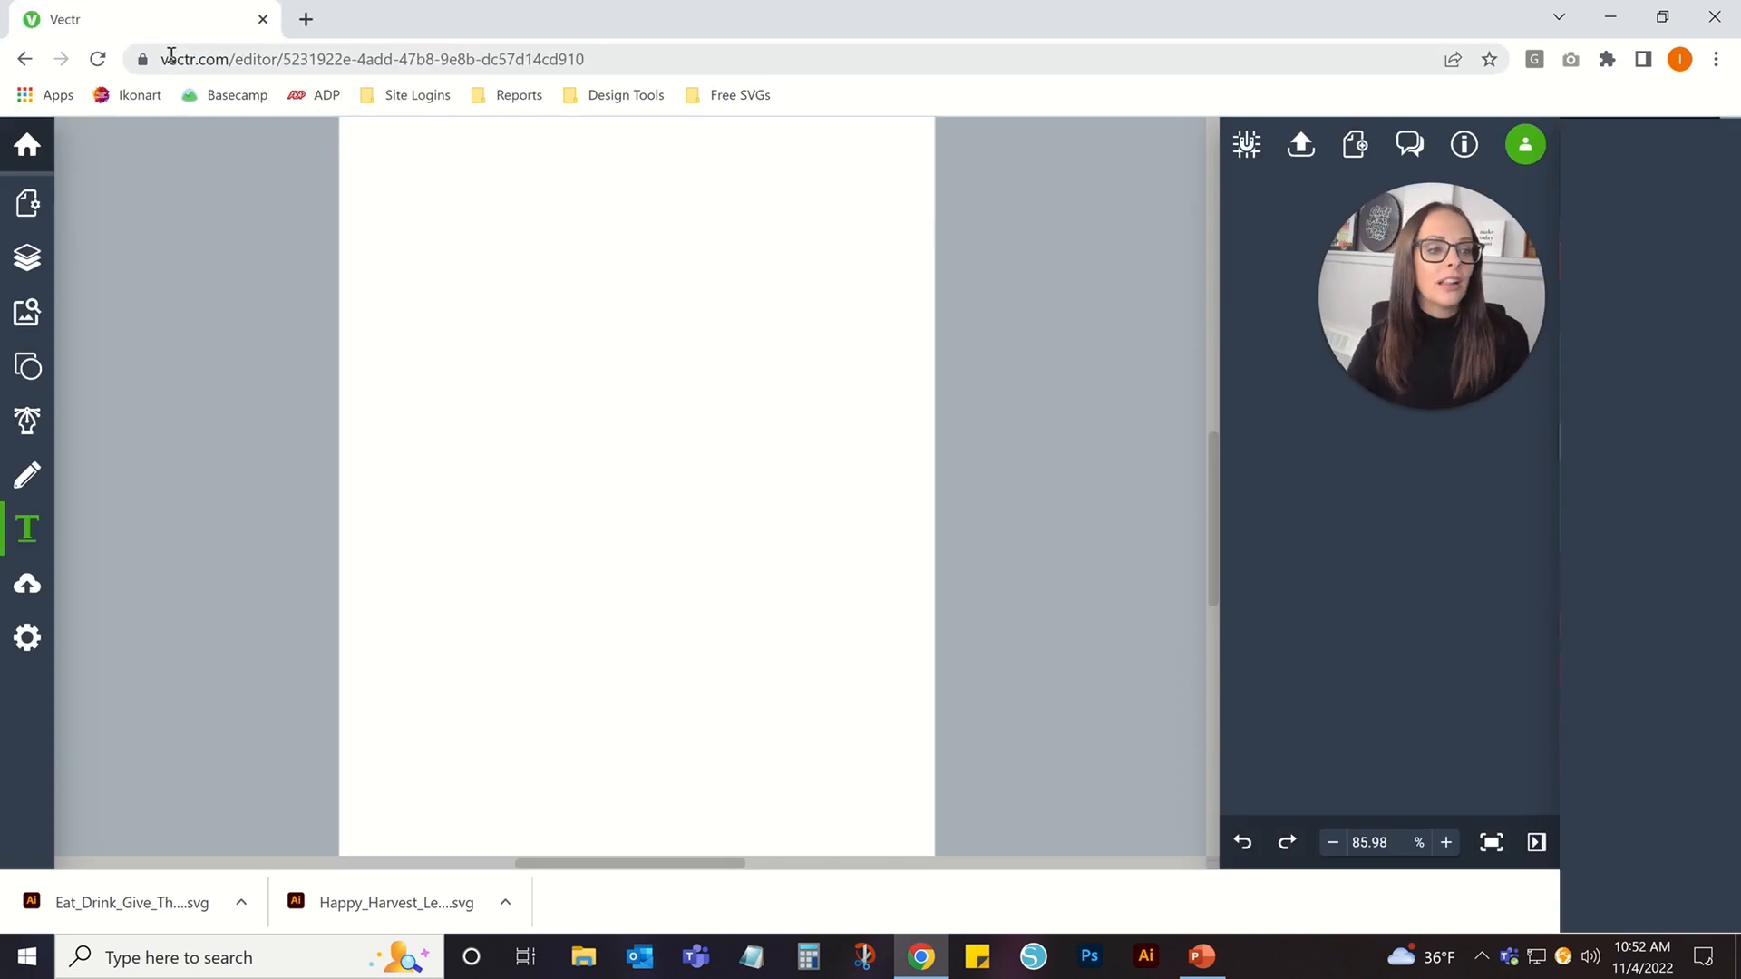
Upload Happy_Harvest_Leaves.svg from the Desktop into the artwork.
{"action": "left_click", "coordinate": [27, 584]}
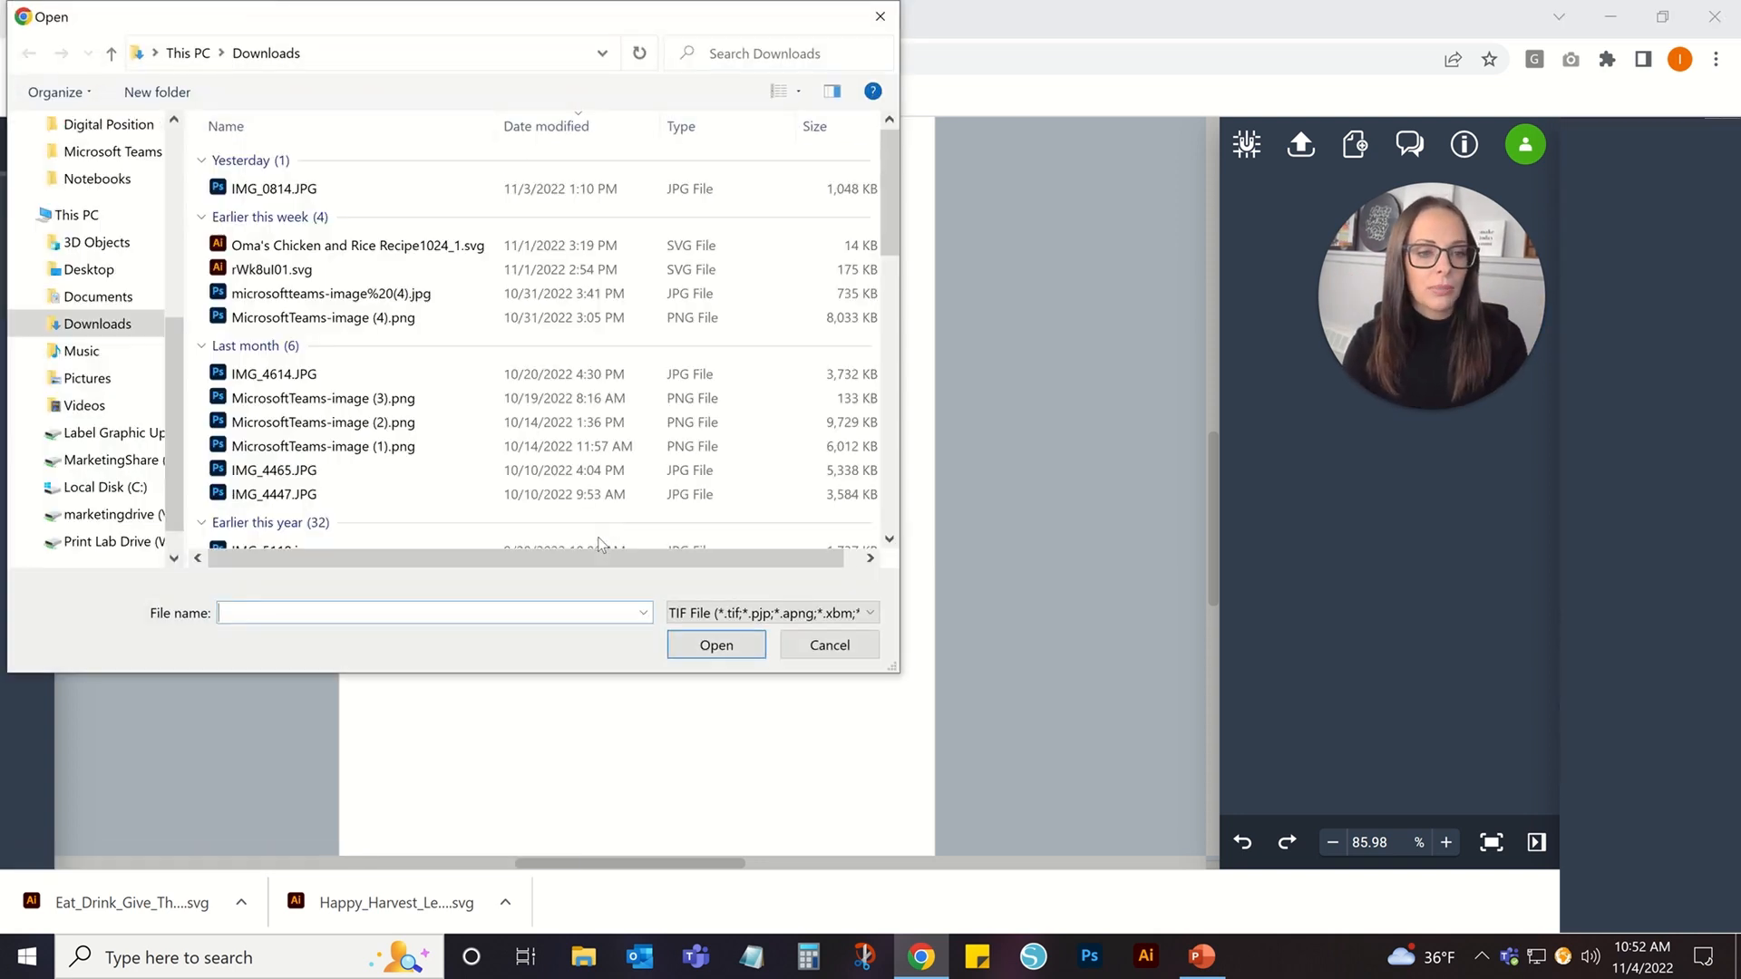
{"action": "left_click", "coordinate": [88, 269]}
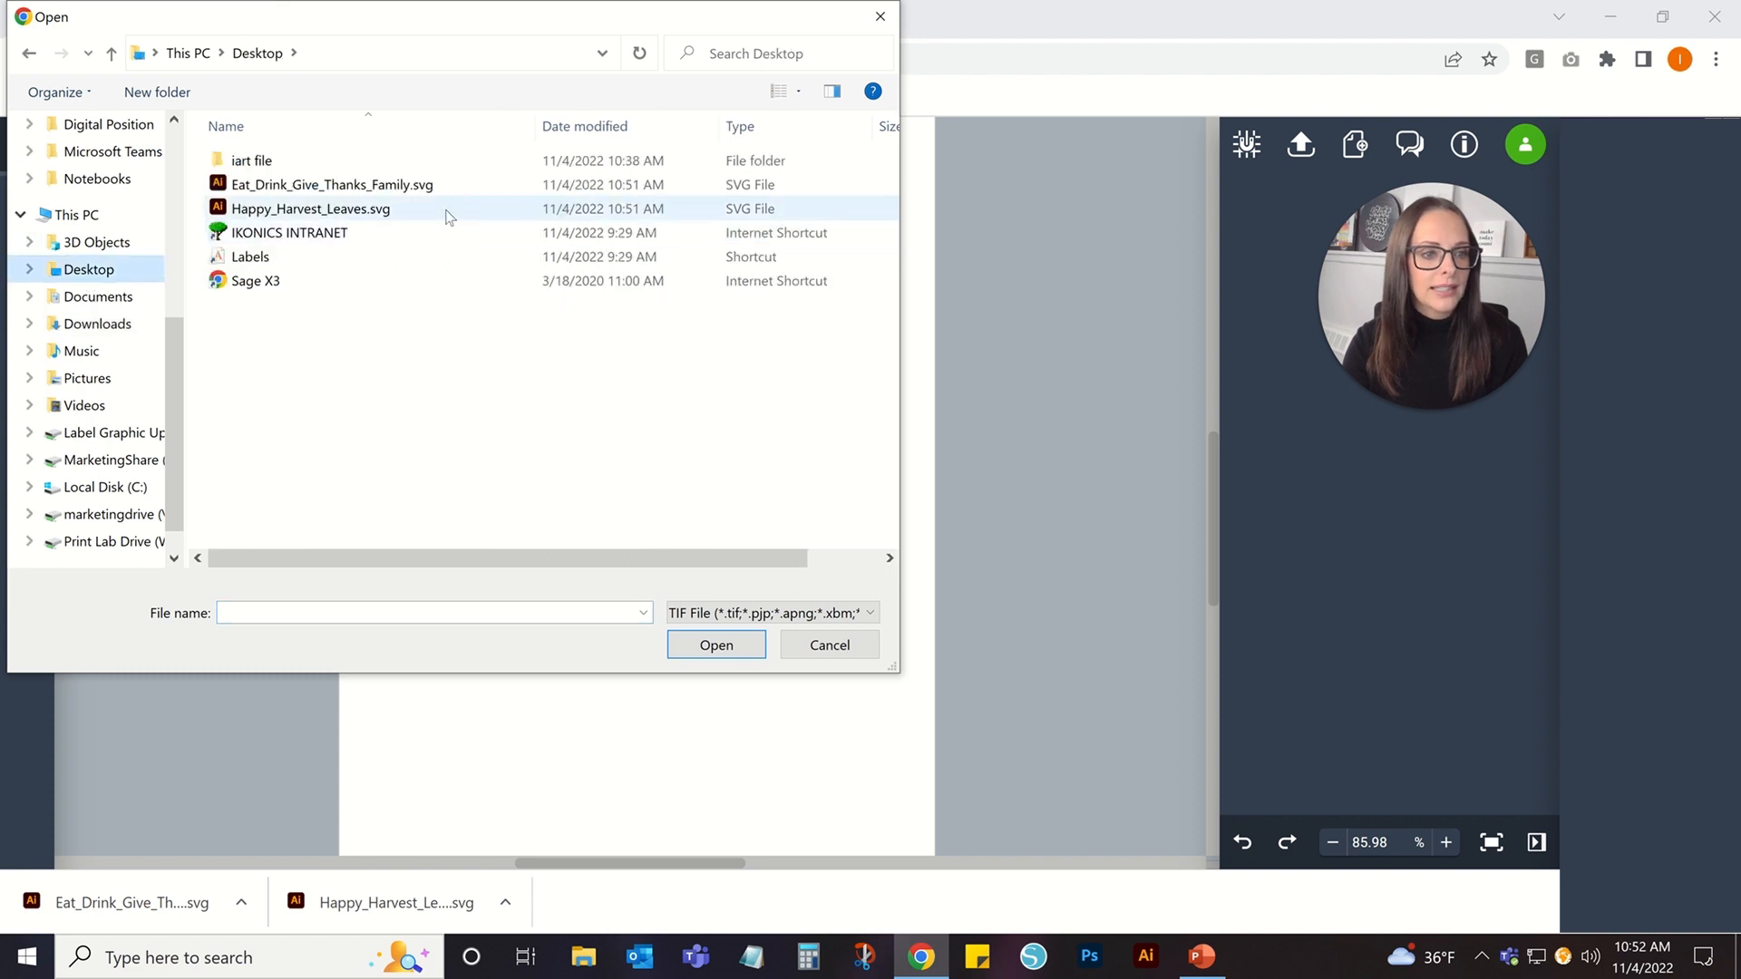
{"action": "left_click", "coordinate": [445, 185]}
{"action": "left_click", "coordinate": [453, 208]}
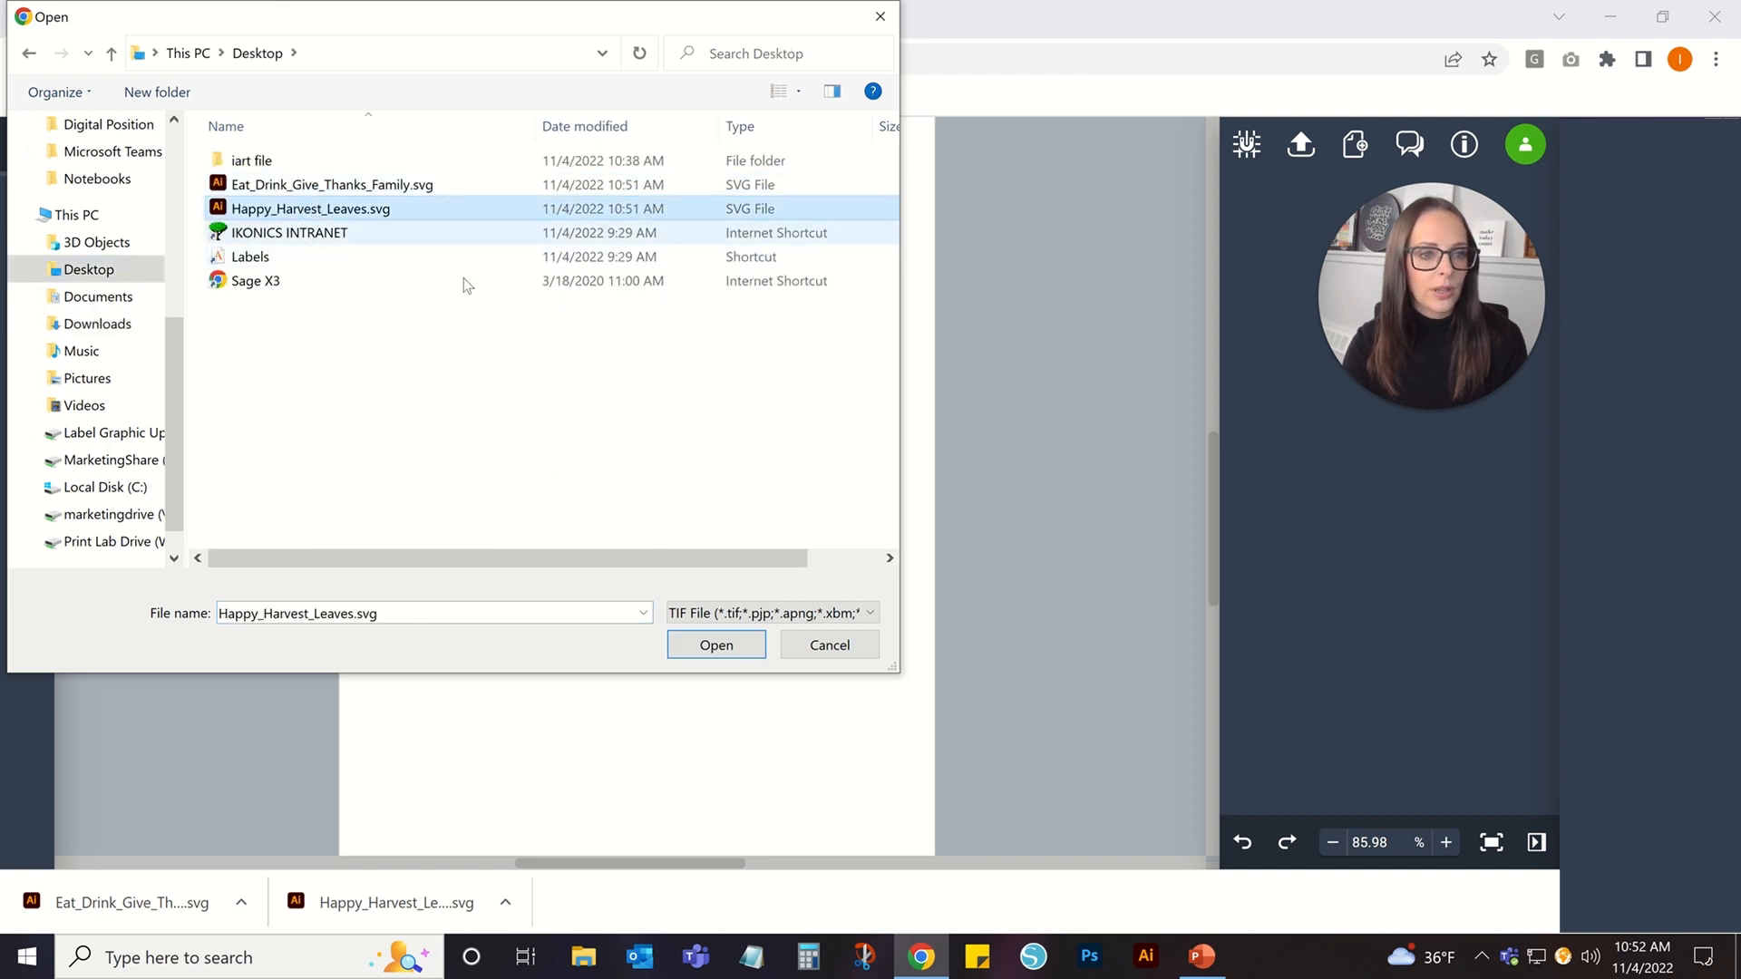
{"action": "left_click", "coordinate": [717, 644]}
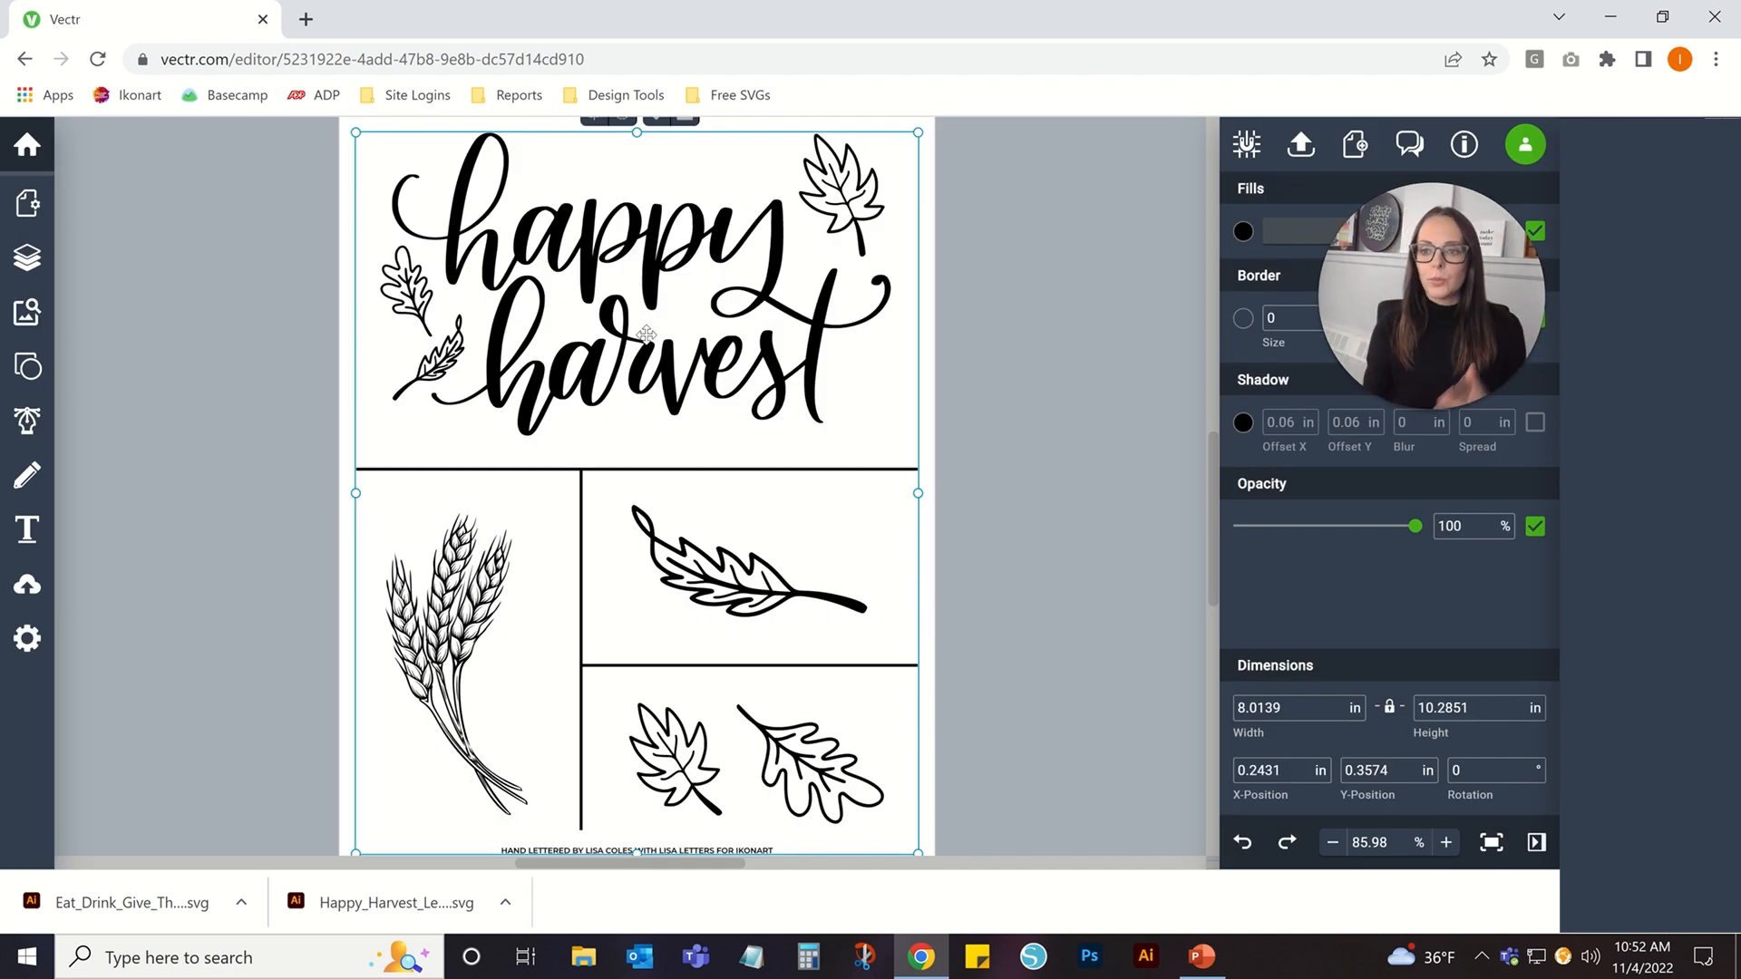
Ungroup the imported Happy Harvest design into its separate elements and clear the selection.
{"action": "right_click", "coordinate": [639, 287]}
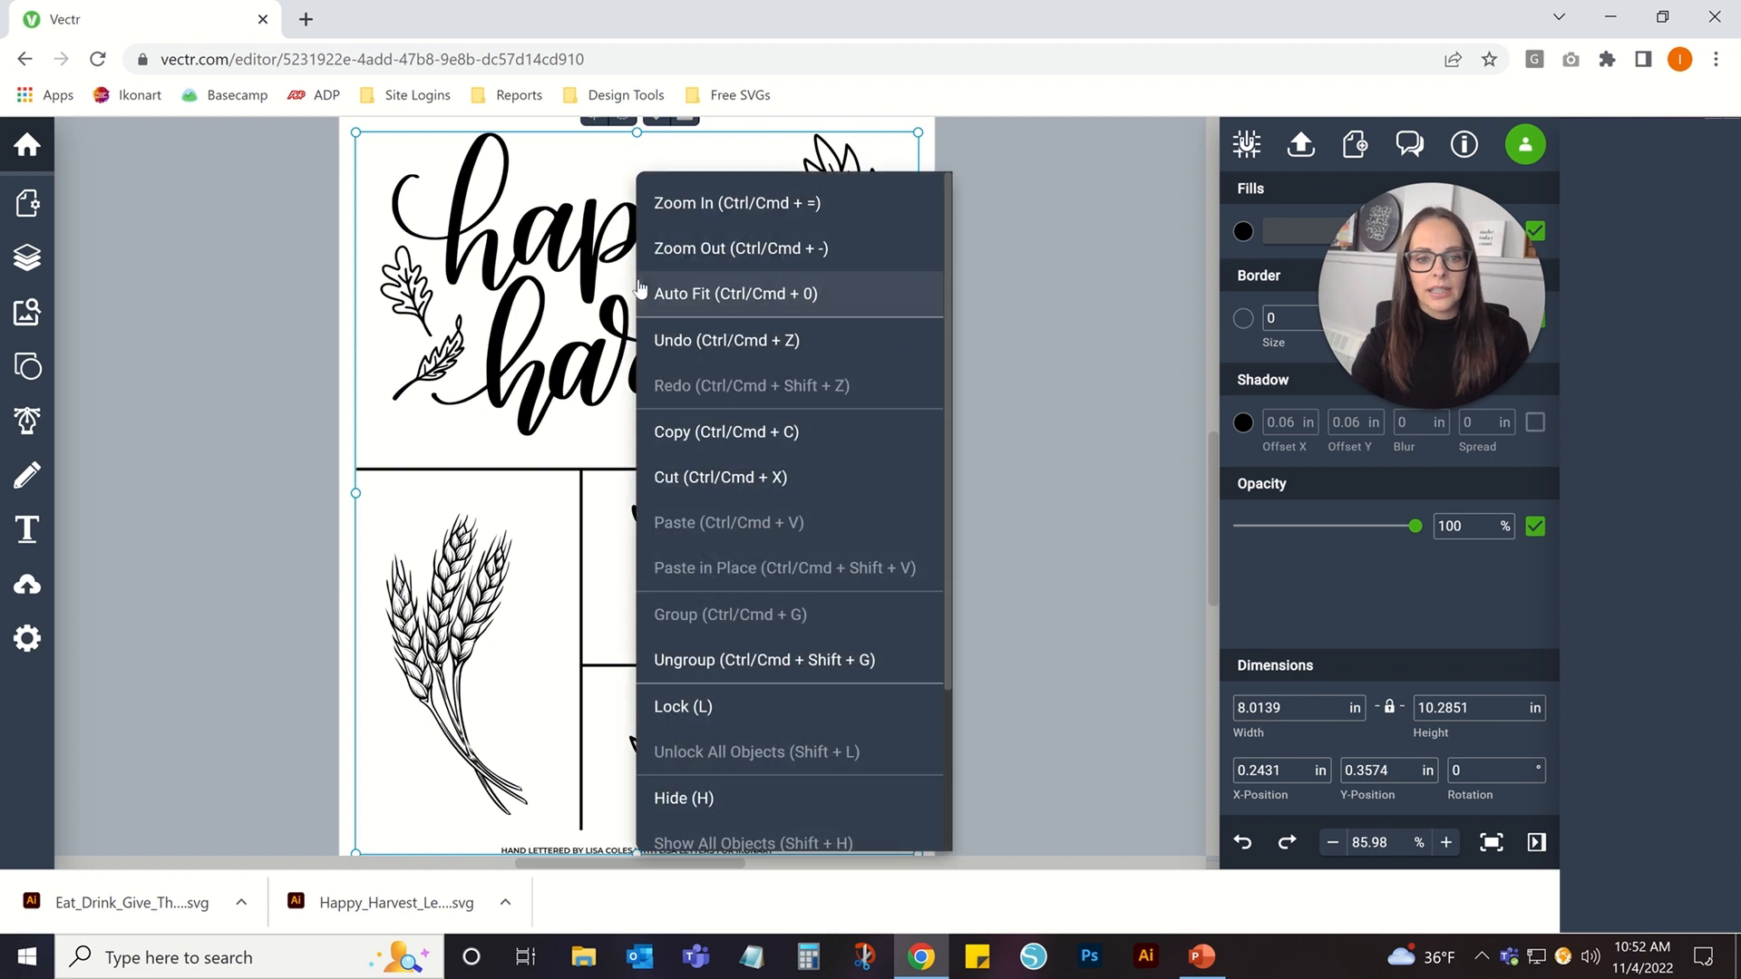
{"action": "left_click", "coordinate": [685, 661]}
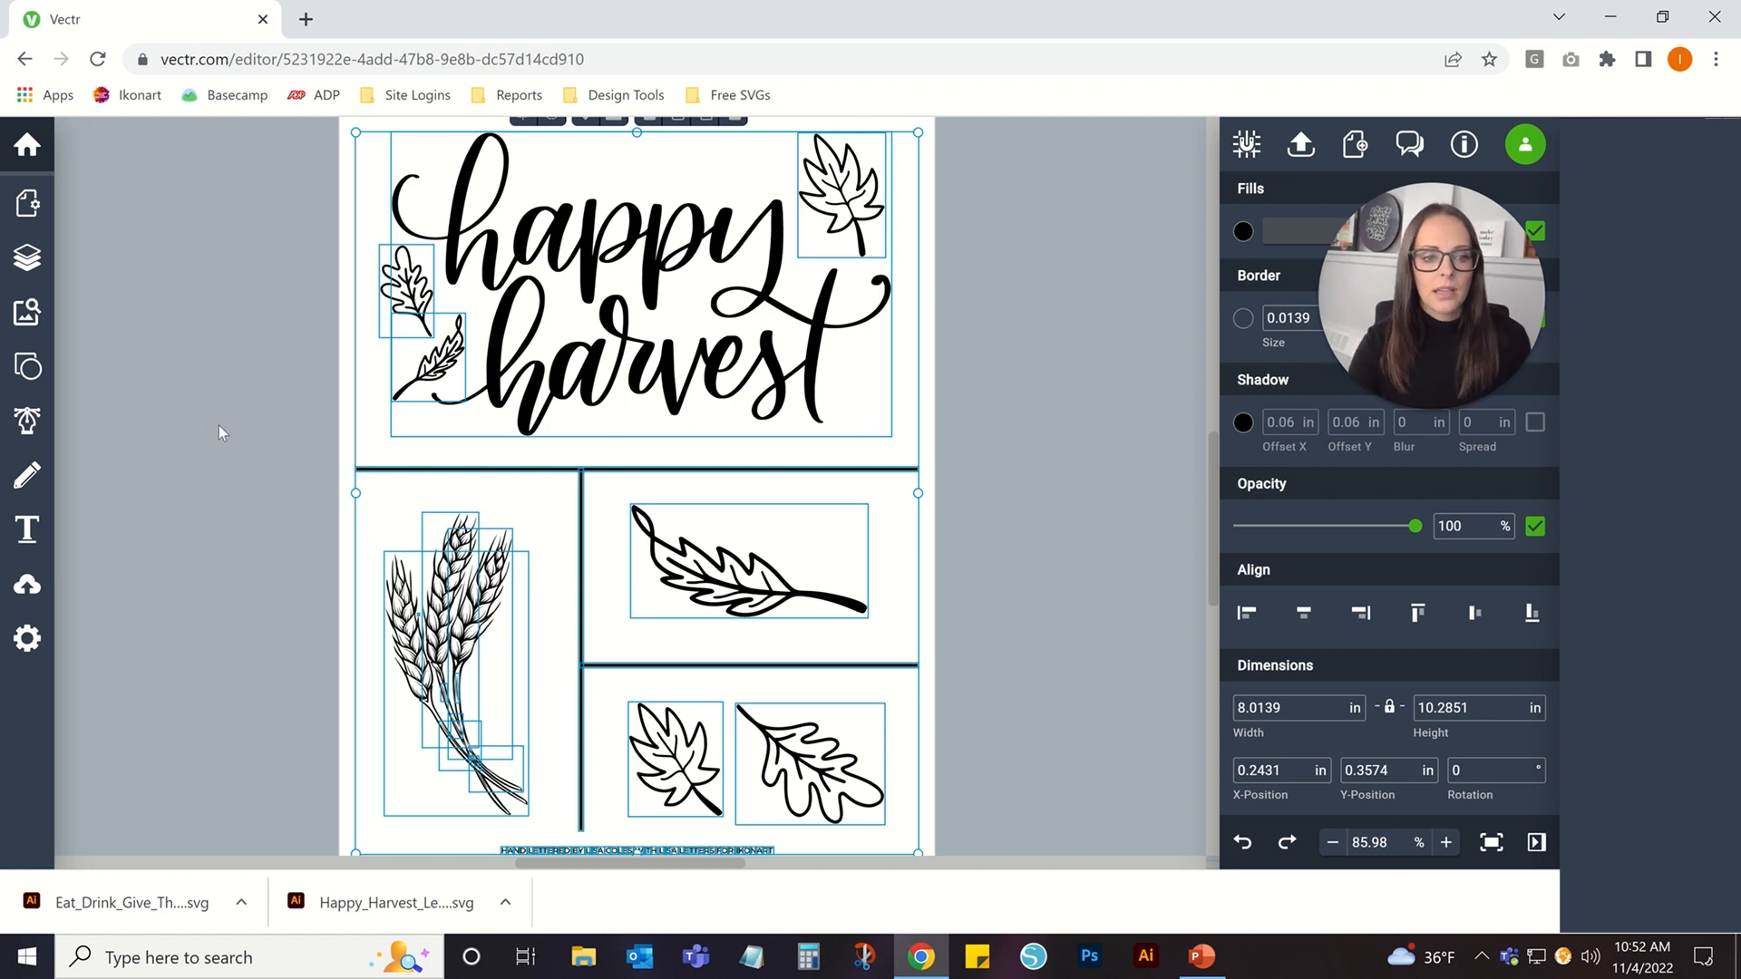
{"action": "left_click", "coordinate": [295, 428]}
Delete everything below the happy harvest lettering: the wheat, large leaves, divider lines and the small credit line.
{"action": "mouse_move", "coordinate": [773, 593]}
{"action": "left_mouse_down"}
{"action": "mouse_move", "coordinate": [659, 589]}
{"action": "mouse_move", "coordinate": [768, 590]}
{"action": "left_mouse_up"}
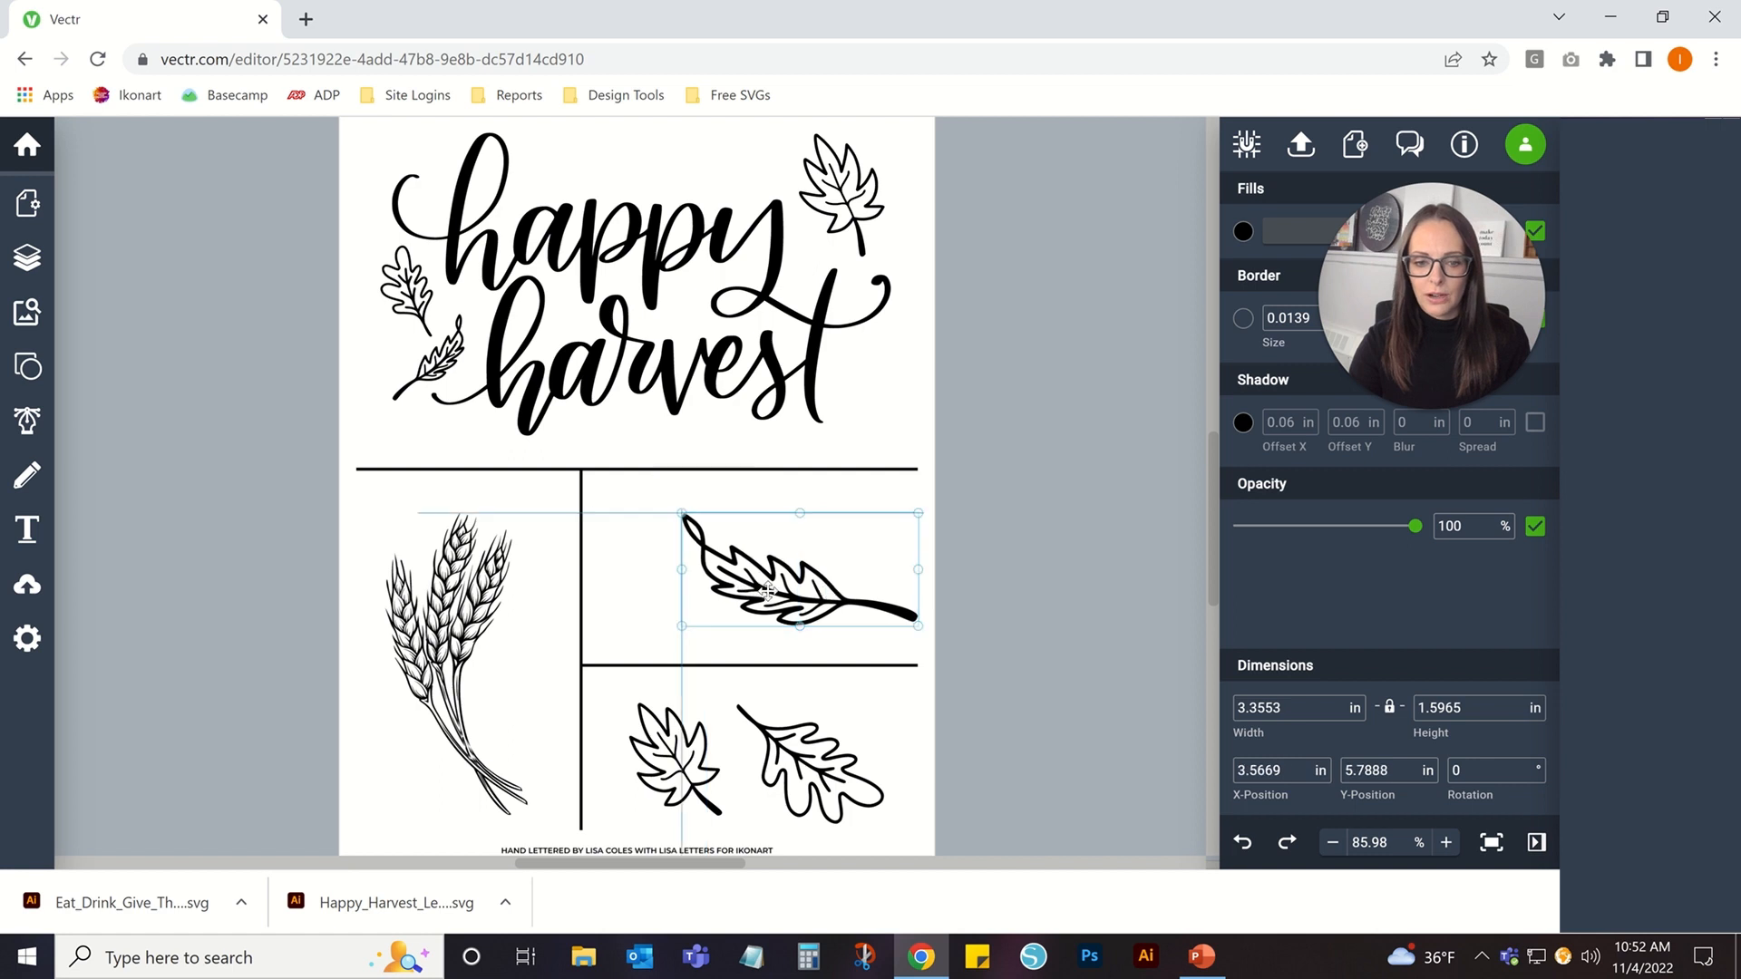
{"action": "key", "text": "Delete"}
{"action": "left_click_drag", "start_coordinate": [303, 501], "coordinate": [938, 801]}
{"action": "key", "text": "Delete"}
{"action": "left_click_drag", "start_coordinate": [411, 493], "coordinate": [412, 495]}
{"action": "key", "text": "Delete"}
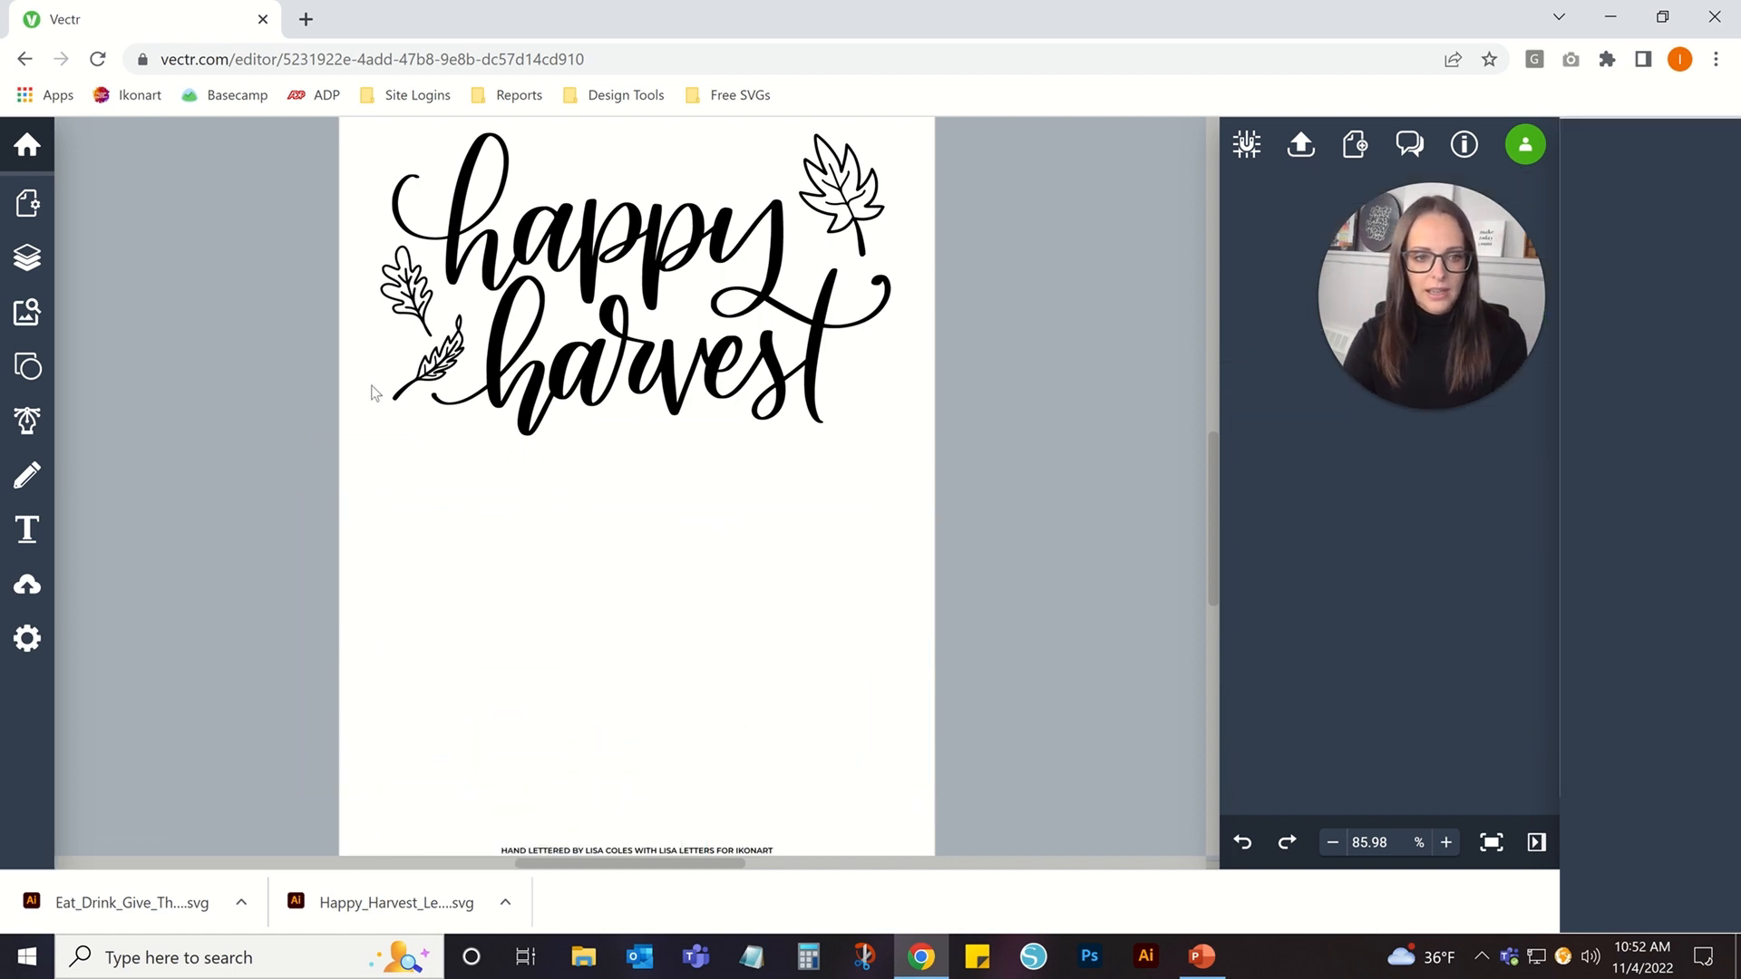
{"action": "left_click_drag", "start_coordinate": [511, 845], "coordinate": [545, 822]}
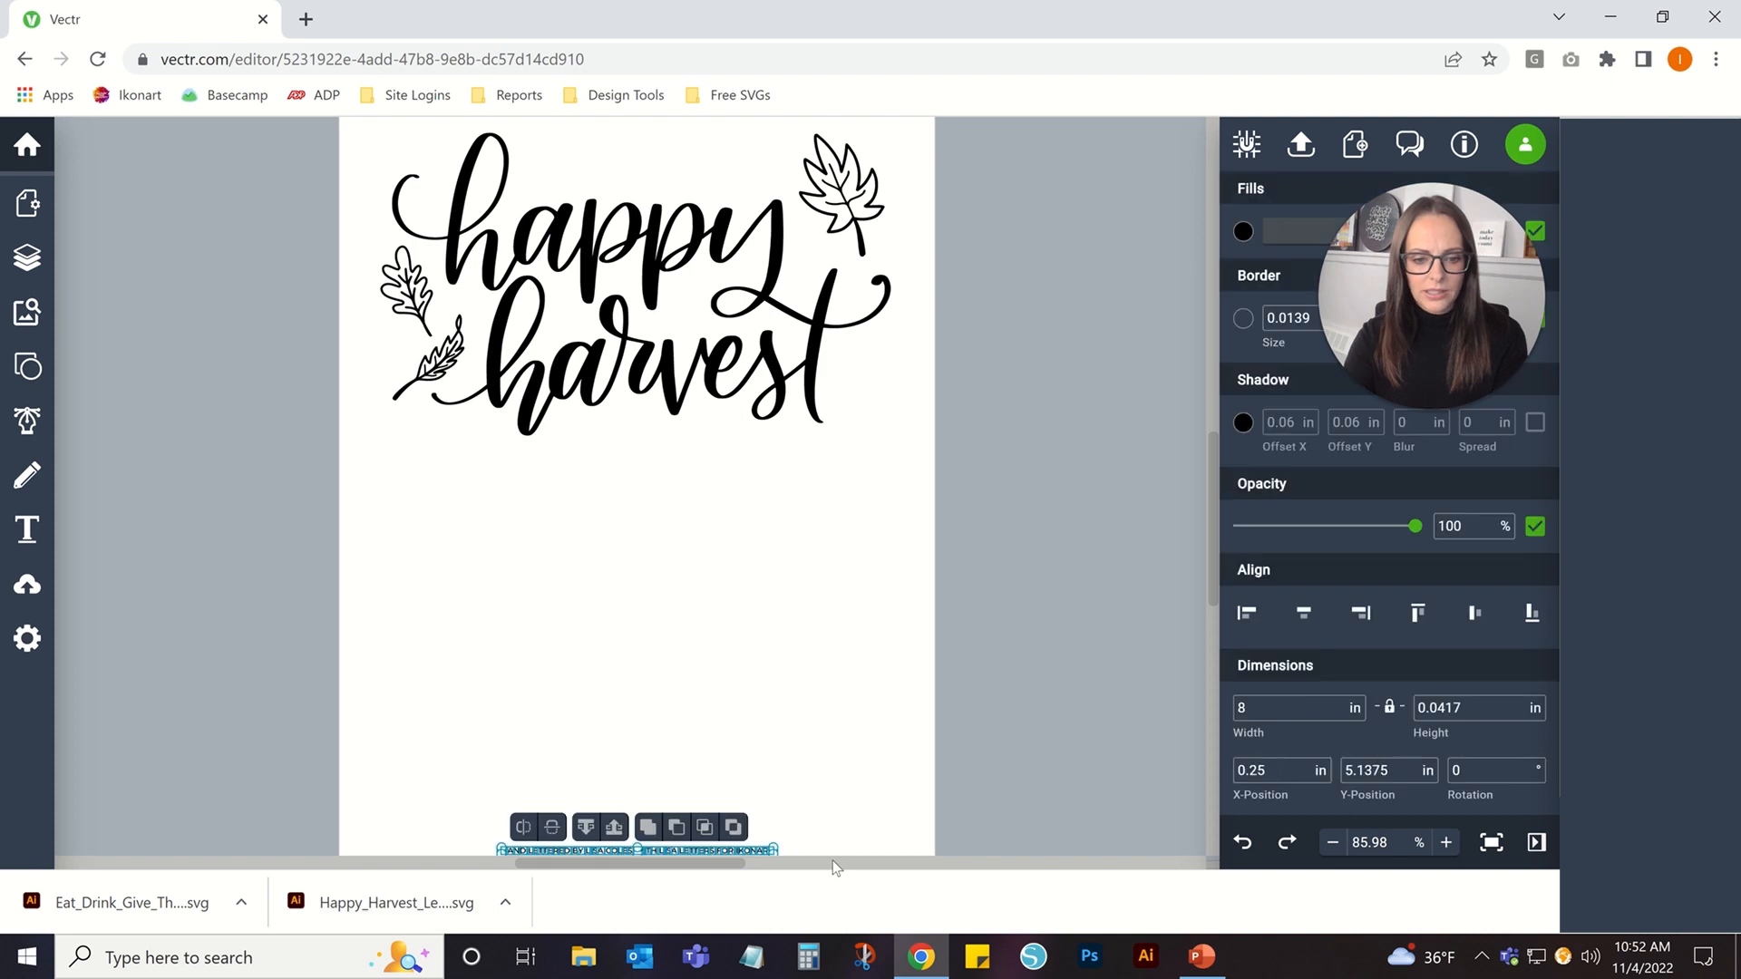
{"action": "key", "text": "Delete"}
Group the happy harvest lettering with its three small surrounding leaves.
{"action": "left_click_drag", "start_coordinate": [350, 155], "coordinate": [1068, 498]}
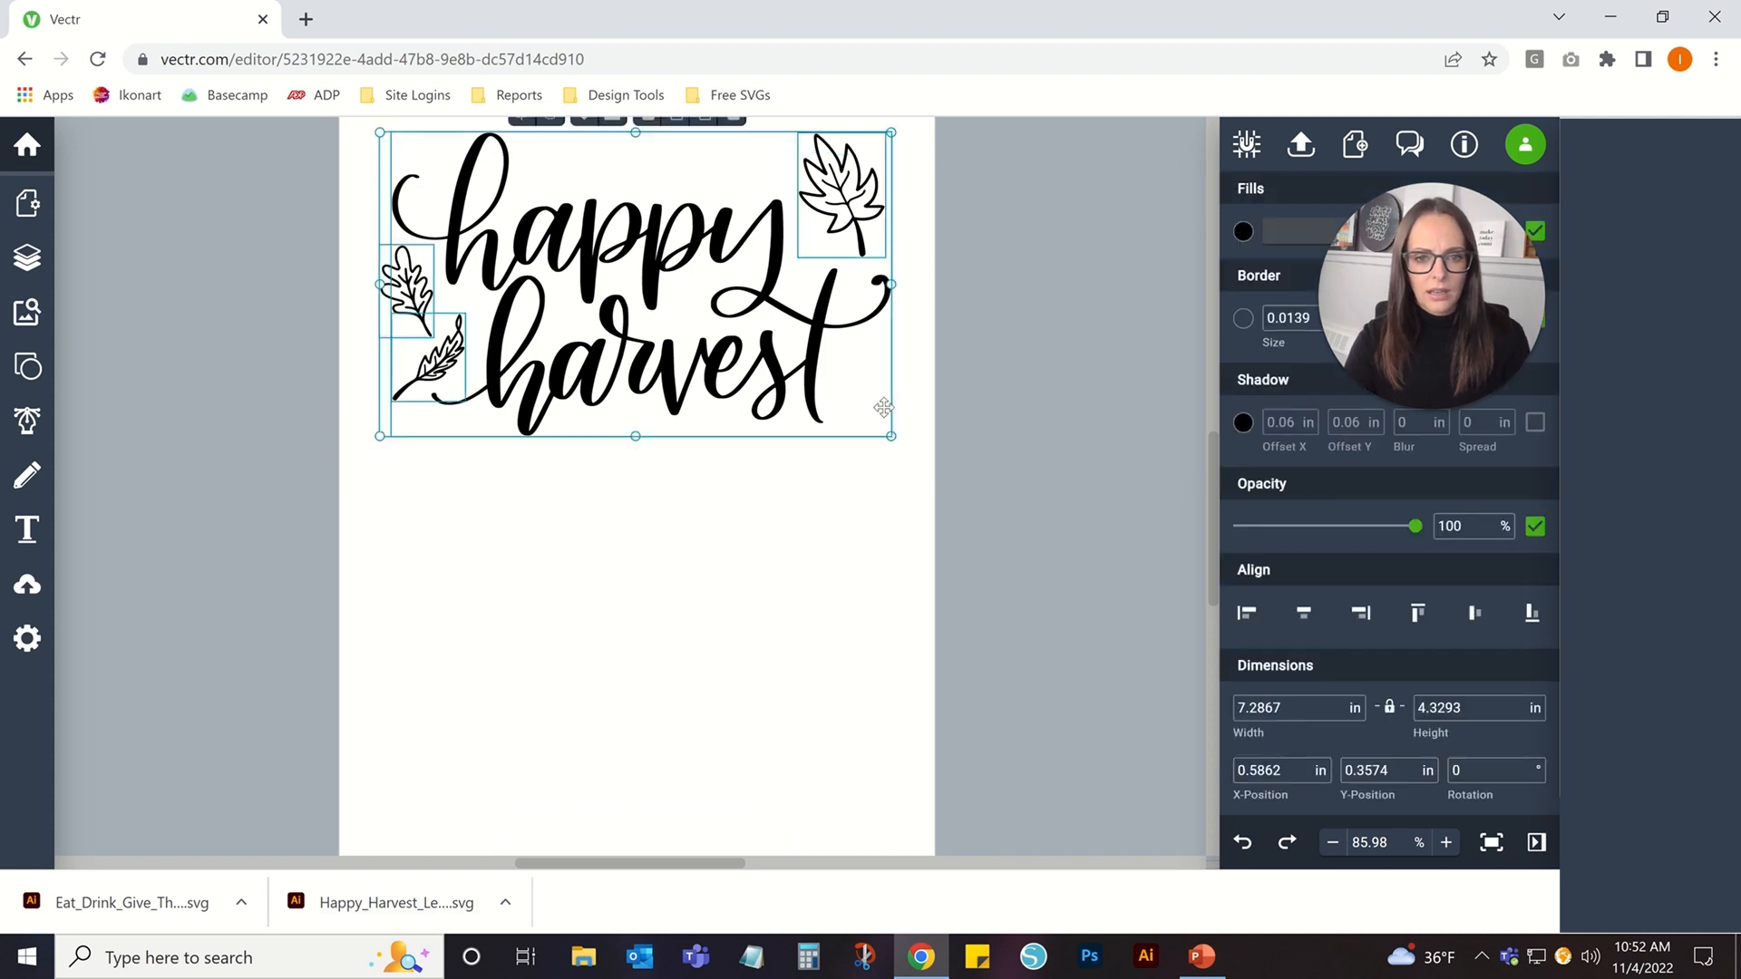
{"action": "left_click", "coordinate": [850, 521]}
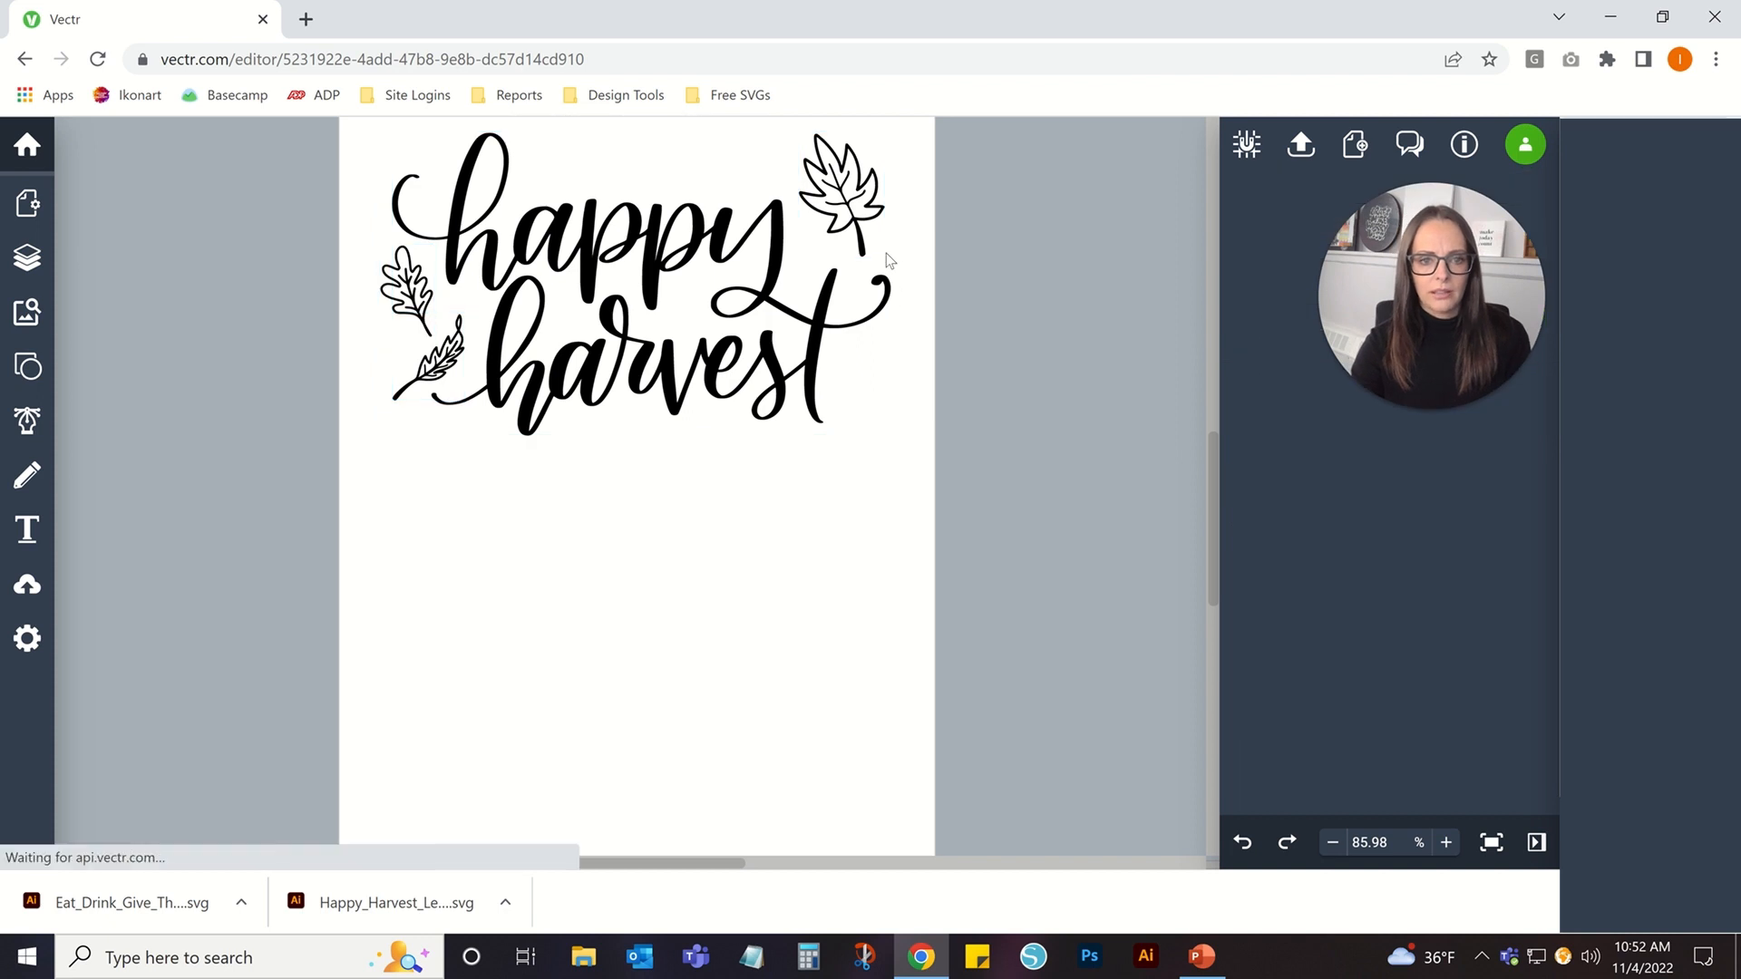
{"action": "left_click_drag", "start_coordinate": [316, 160], "coordinate": [1064, 439]}
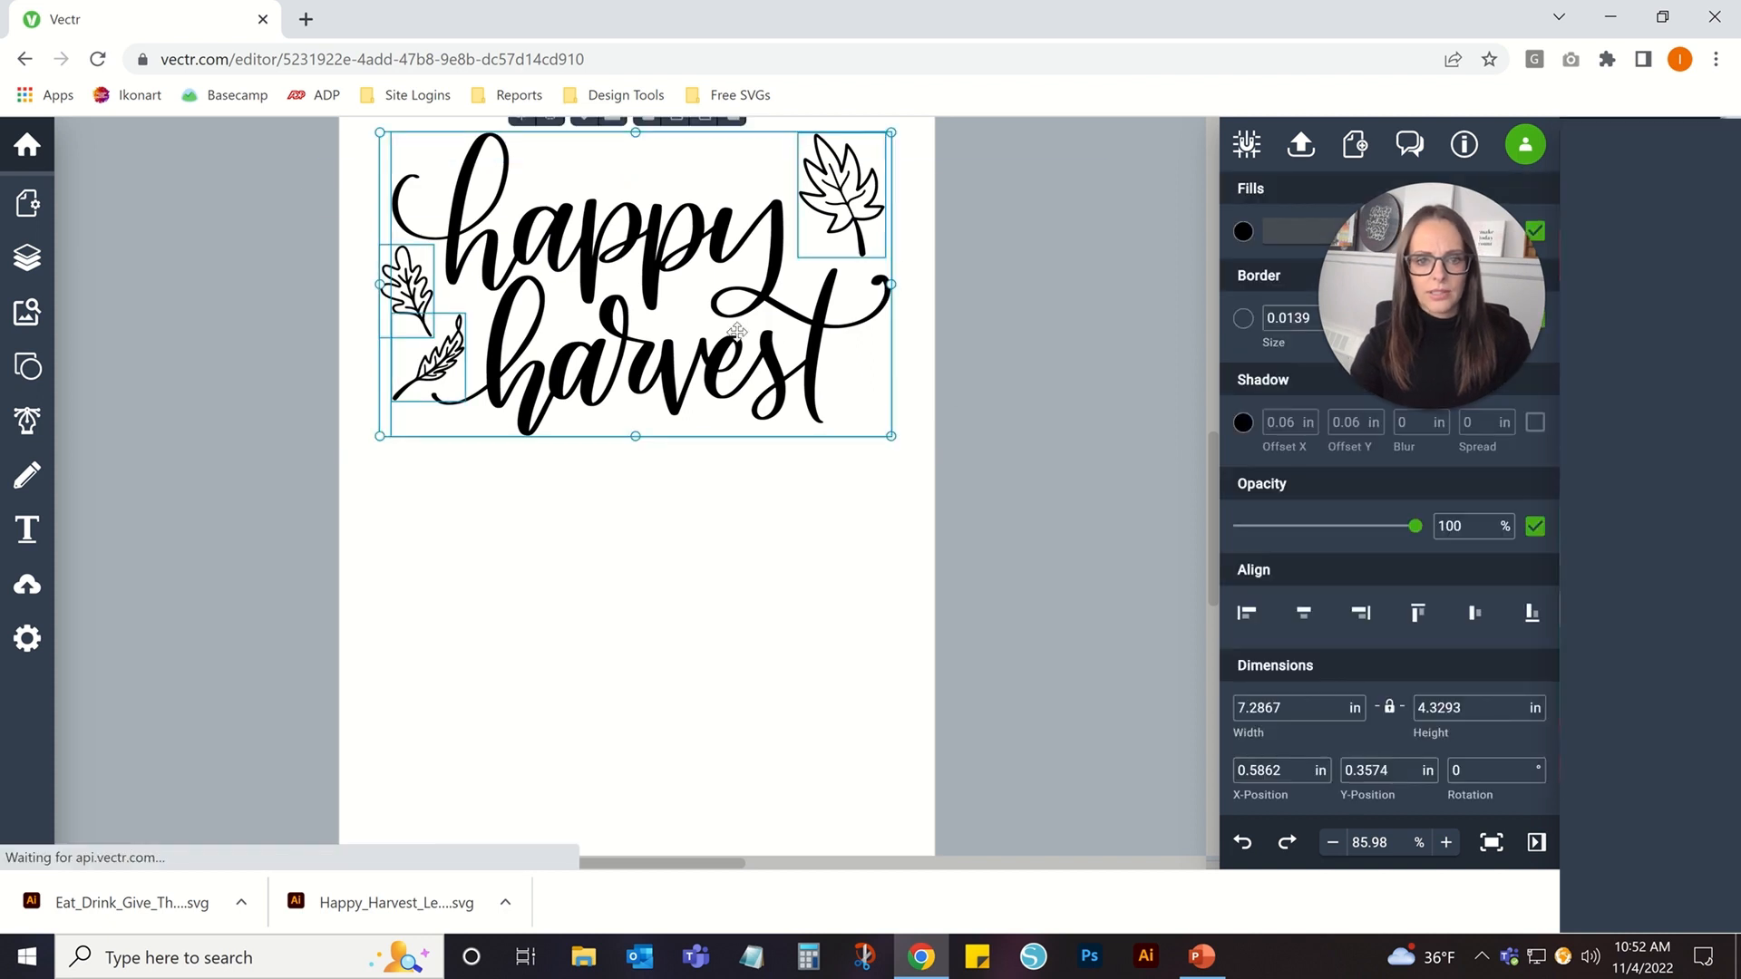
{"action": "right_click", "coordinate": [735, 173]}
{"action": "left_click", "coordinate": [789, 614]}
{"action": "left_click", "coordinate": [630, 600]}
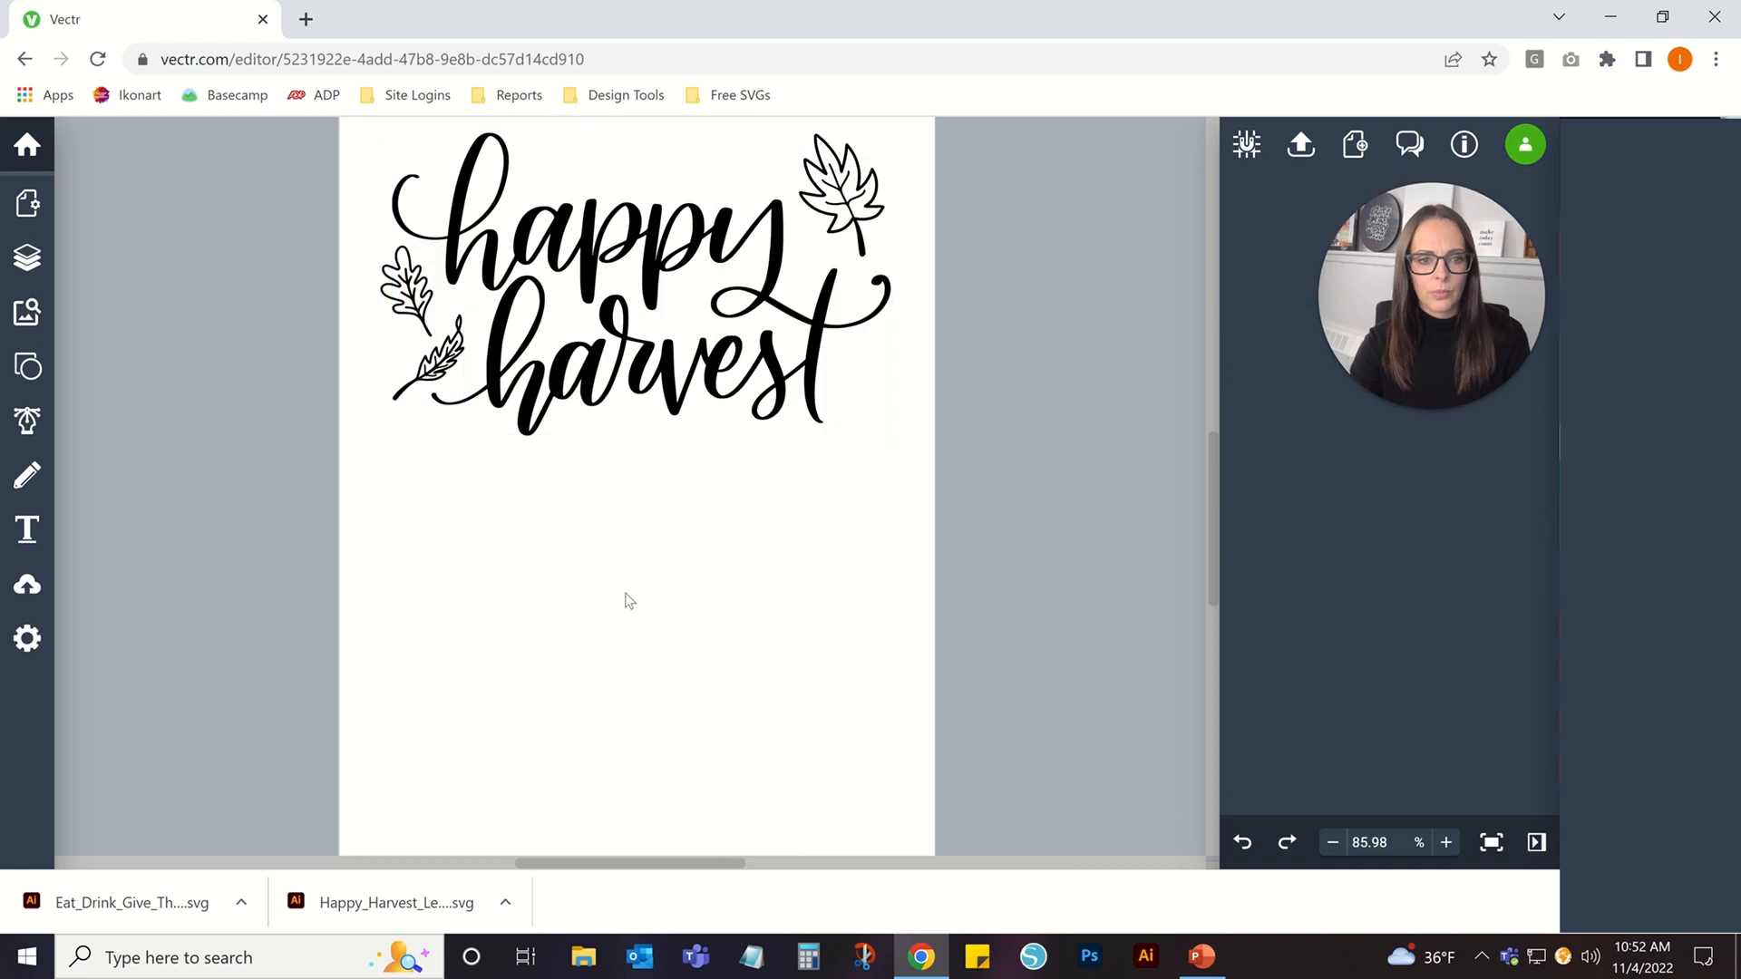
Lock the grouped happy harvest lettering in place.
{"action": "left_click", "coordinate": [590, 251]}
{"action": "right_click", "coordinate": [591, 251]}
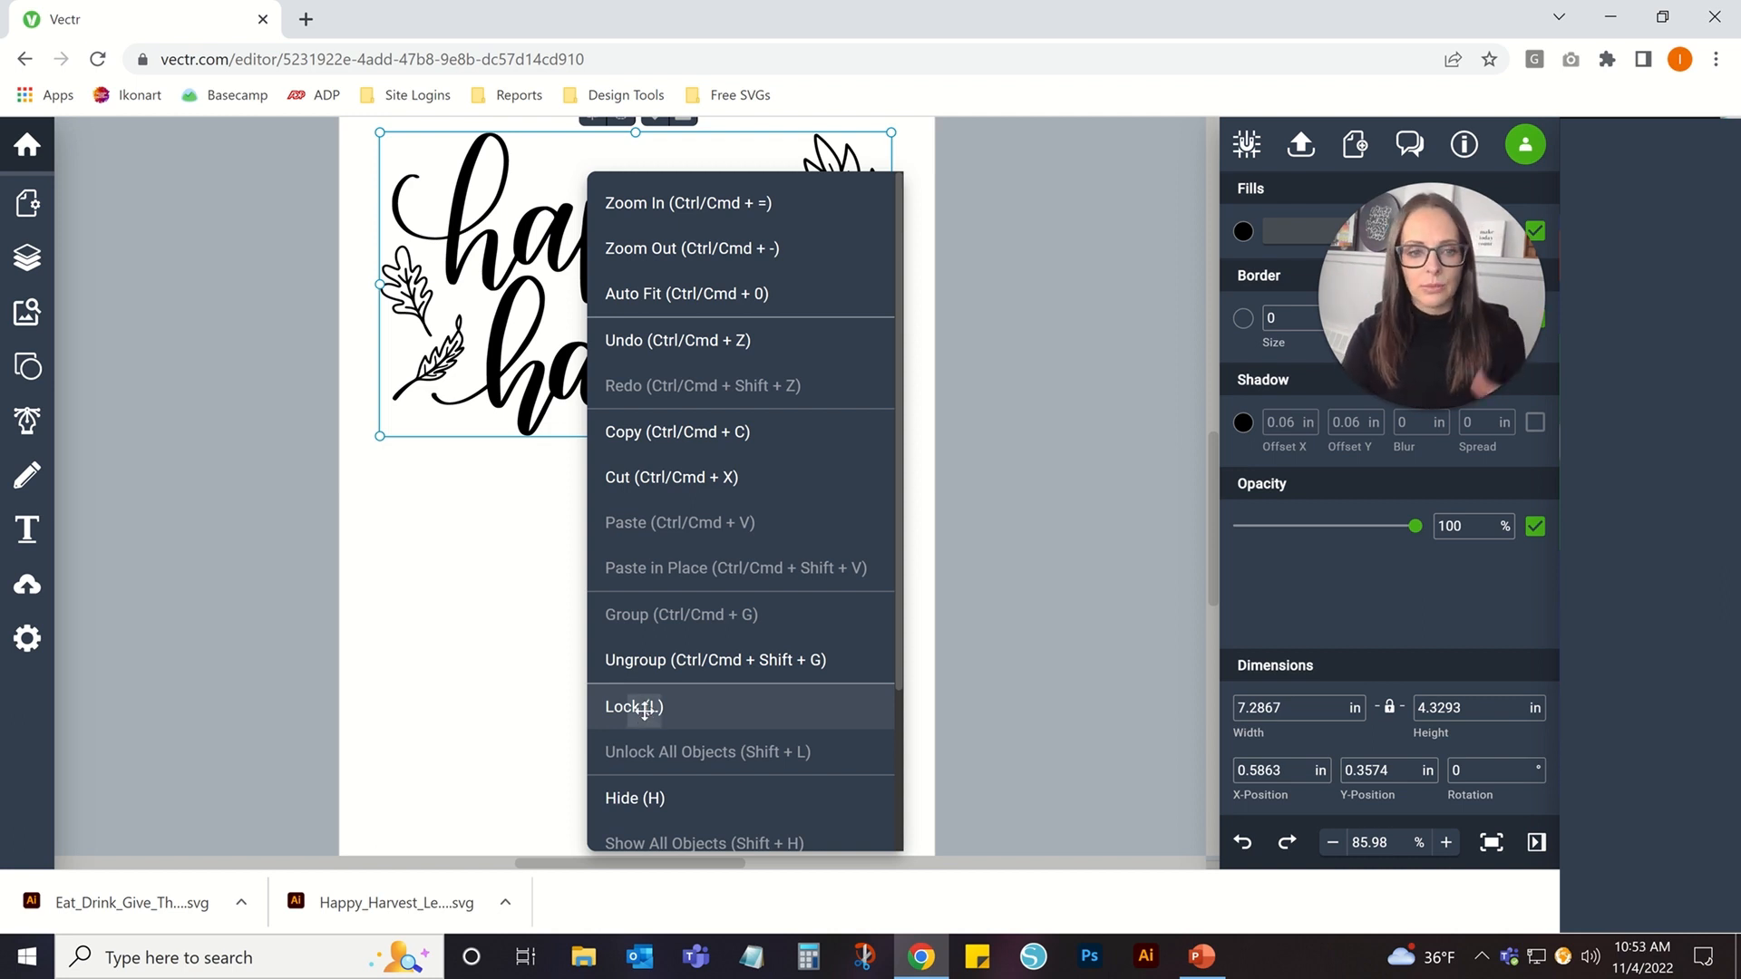
{"action": "left_click", "coordinate": [646, 712]}
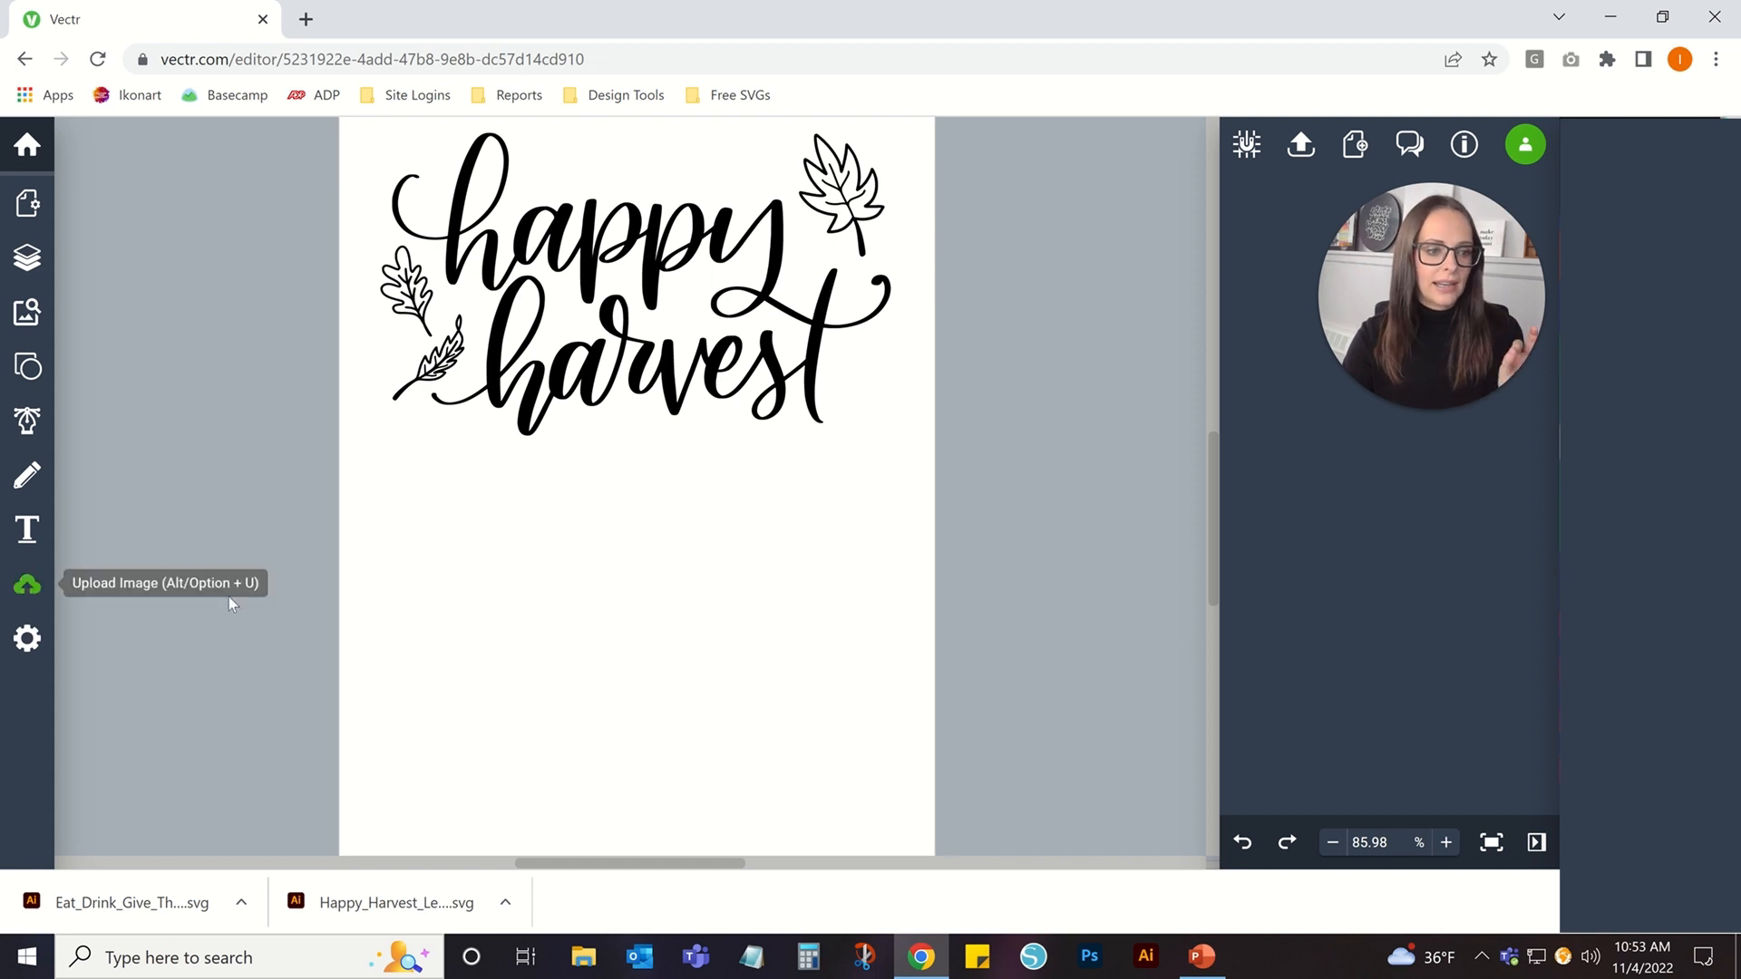
Upload Eat_Drink_Give_Thanks_Family.svg from the Desktop and ungroup it into separate elements.
{"action": "left_click", "coordinate": [27, 585]}
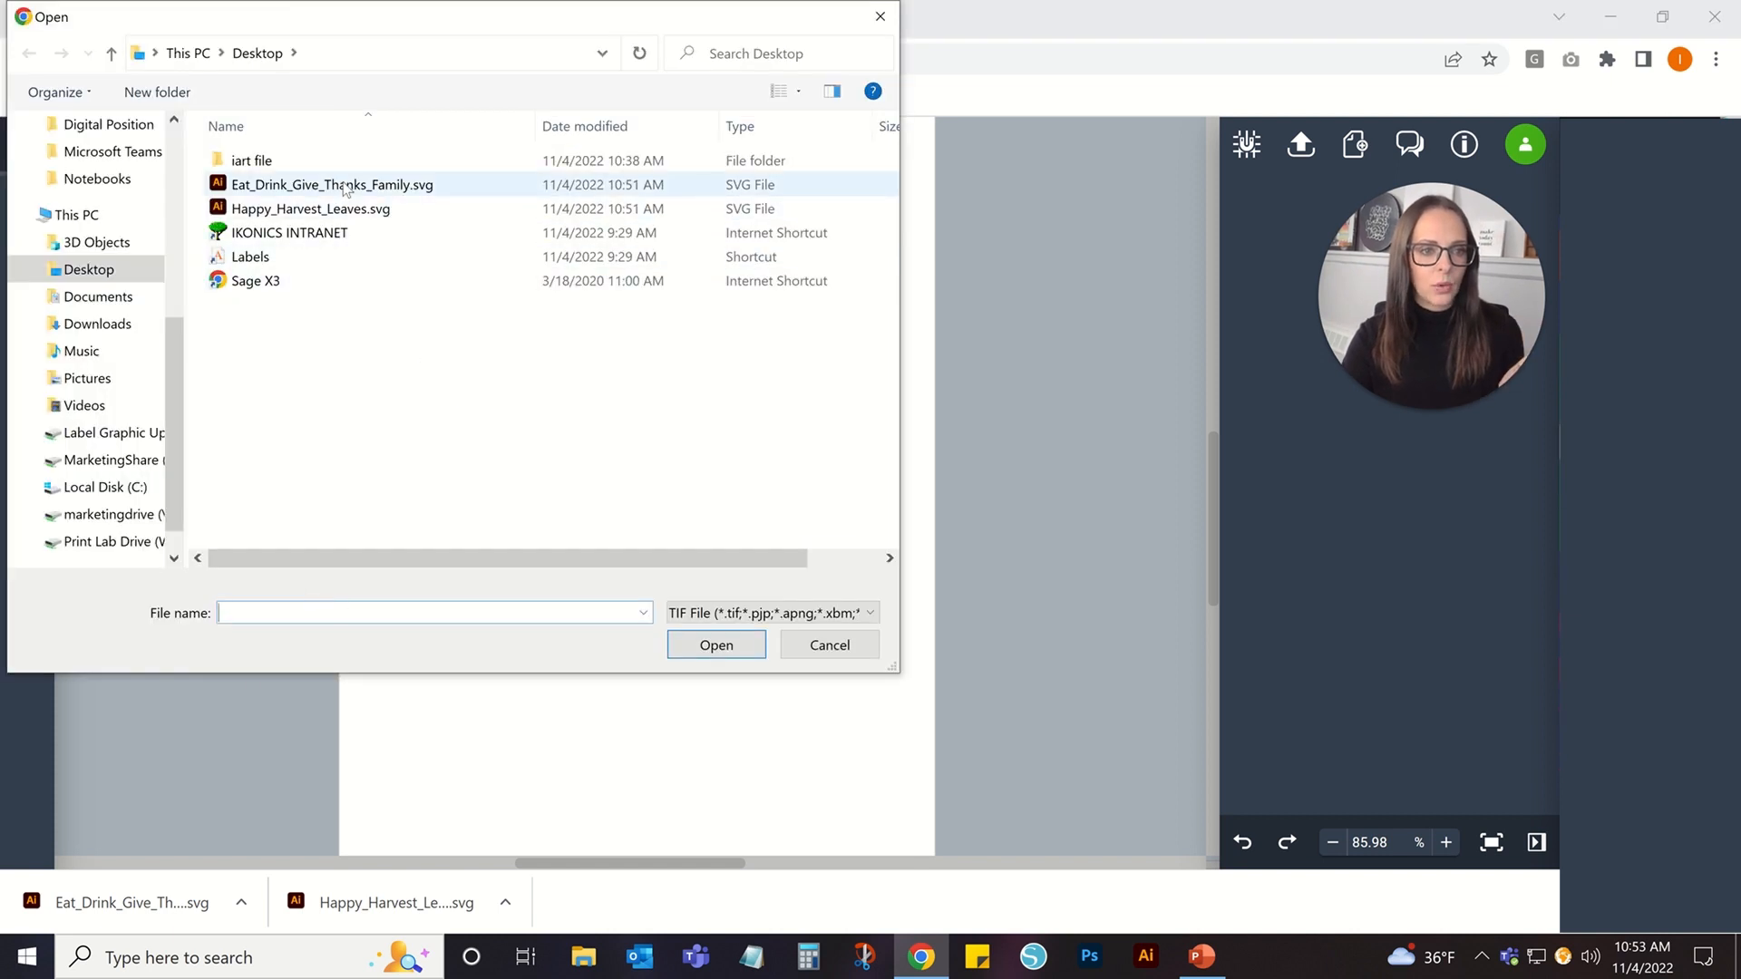
{"action": "left_click", "coordinate": [309, 184]}
{"action": "left_click", "coordinate": [733, 650]}
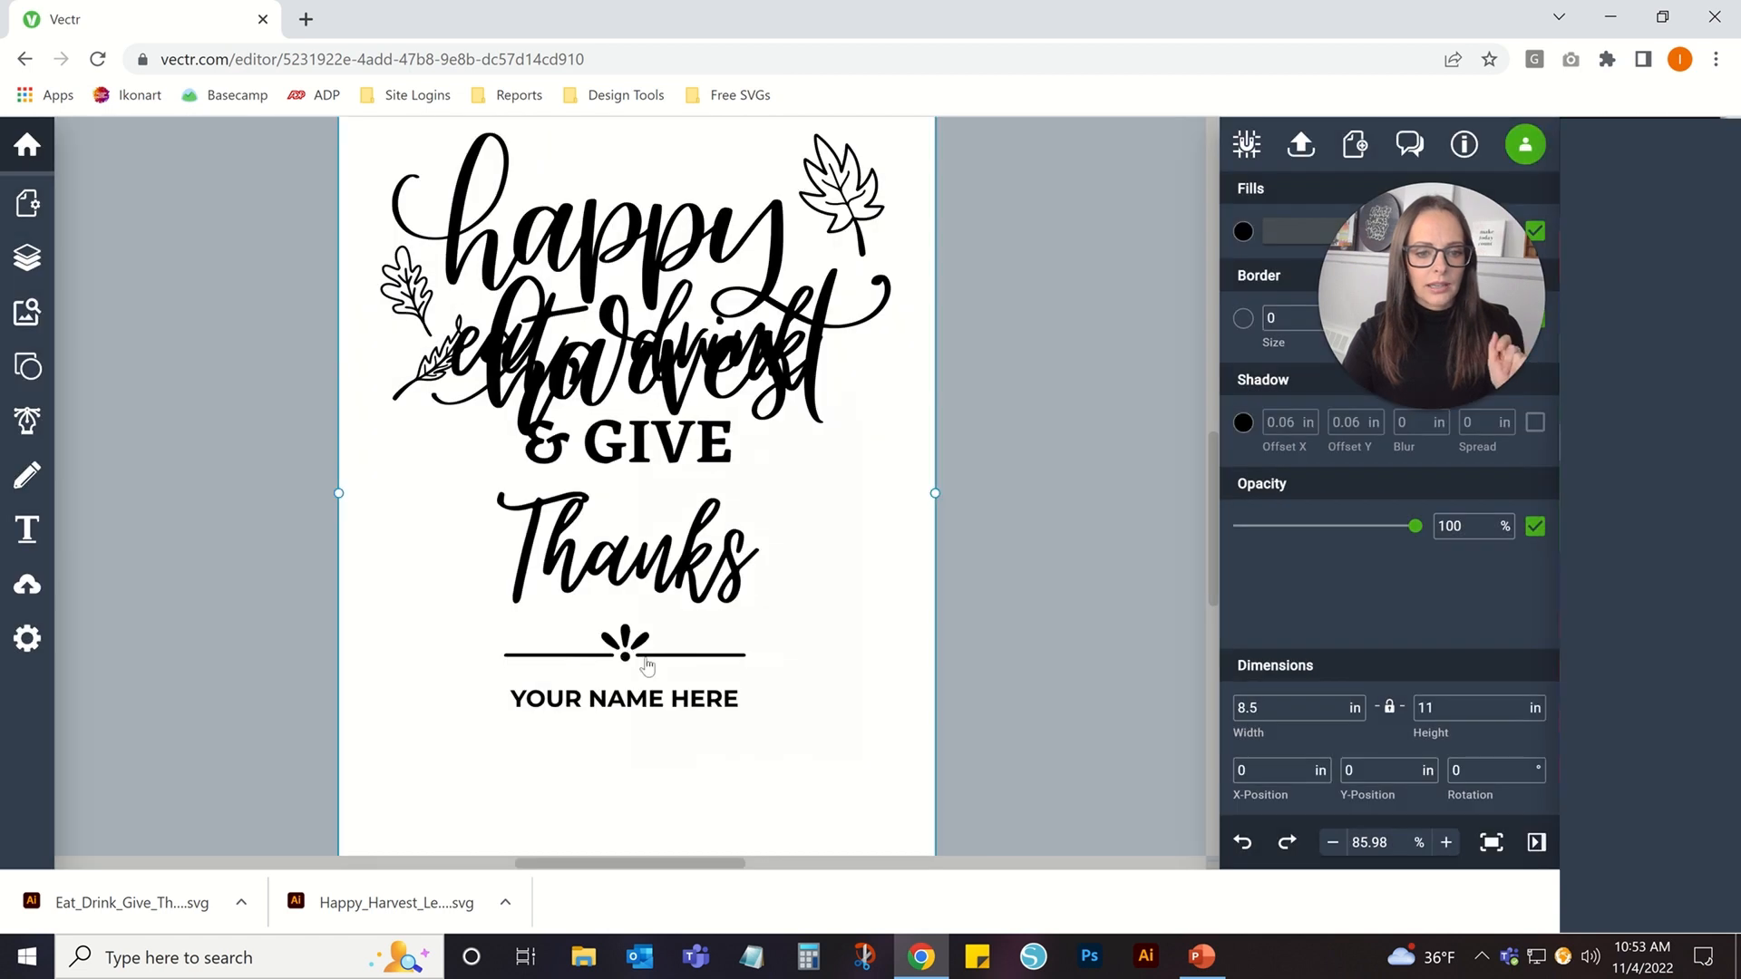
{"action": "right_click", "coordinate": [647, 666]}
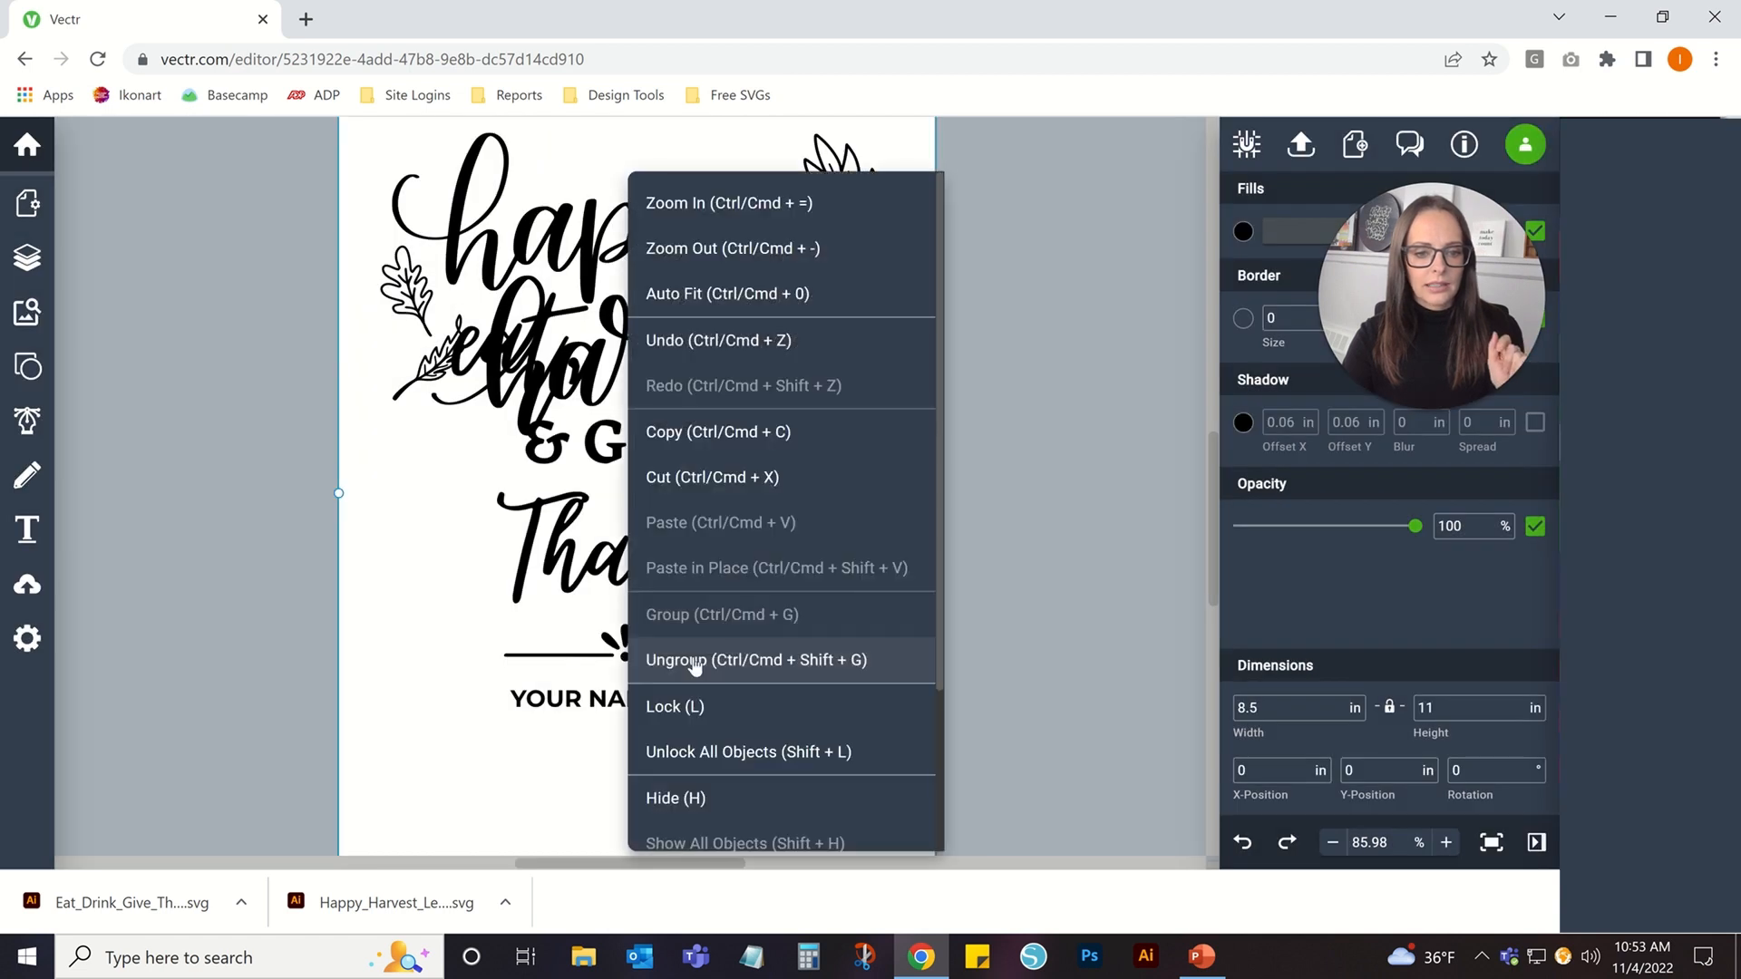
{"action": "left_click", "coordinate": [732, 656]}
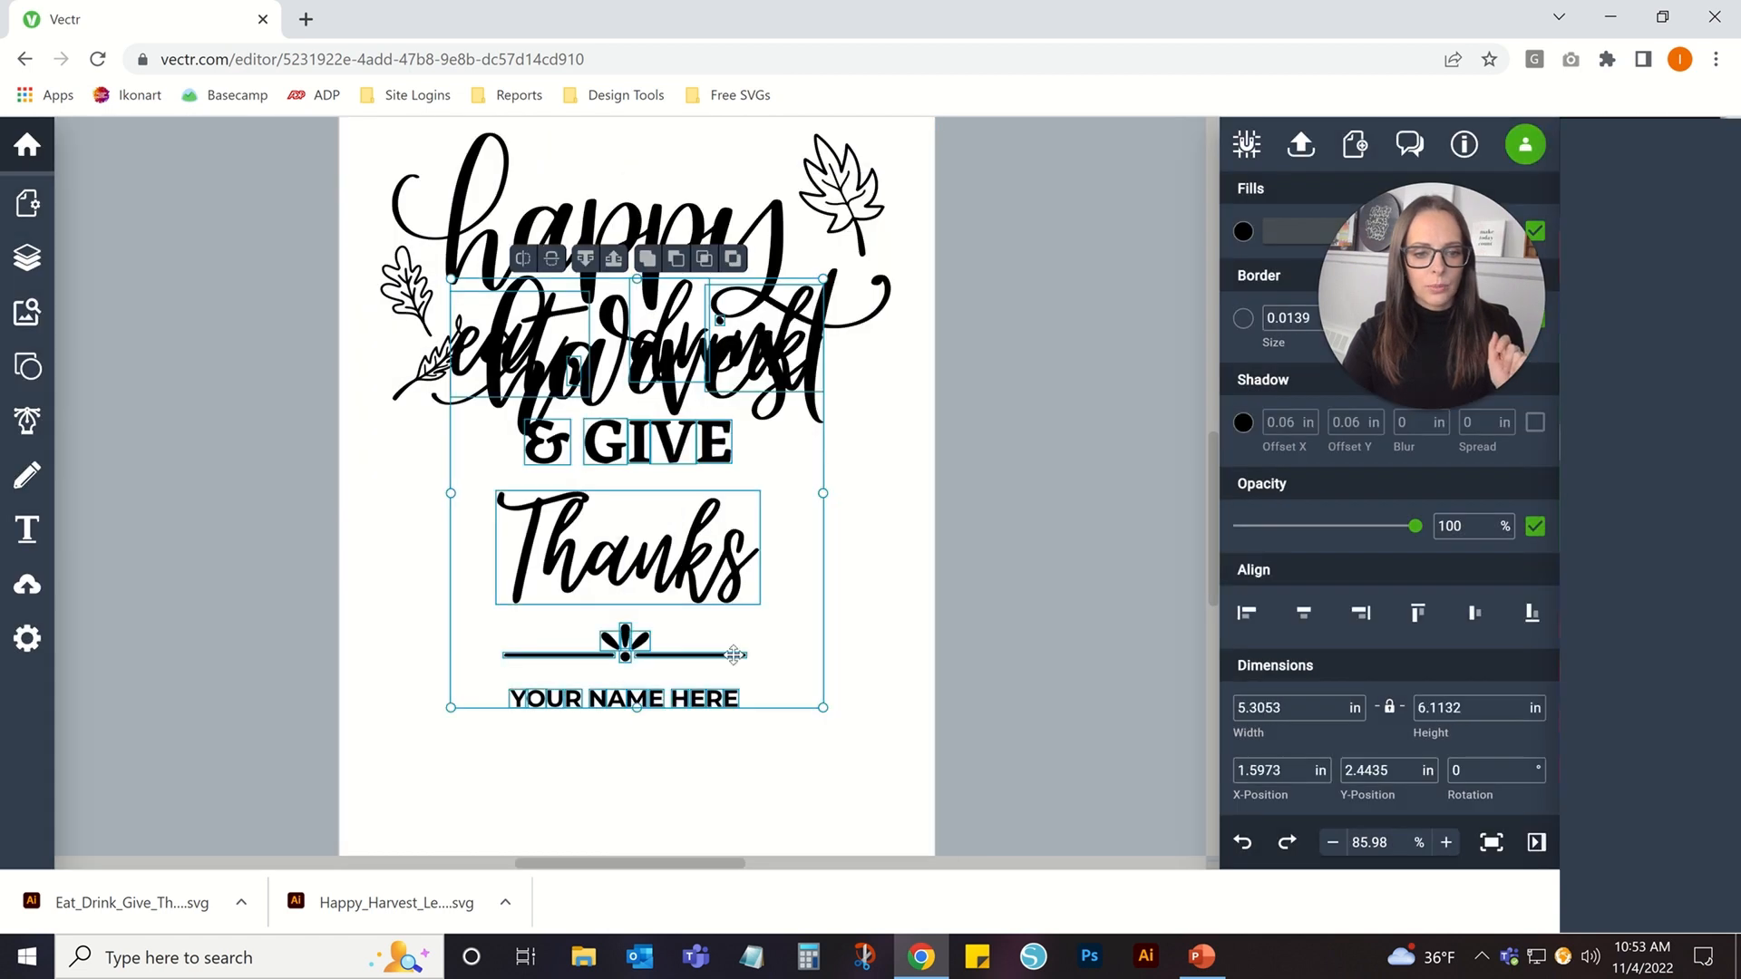
{"action": "left_click", "coordinate": [934, 613]}
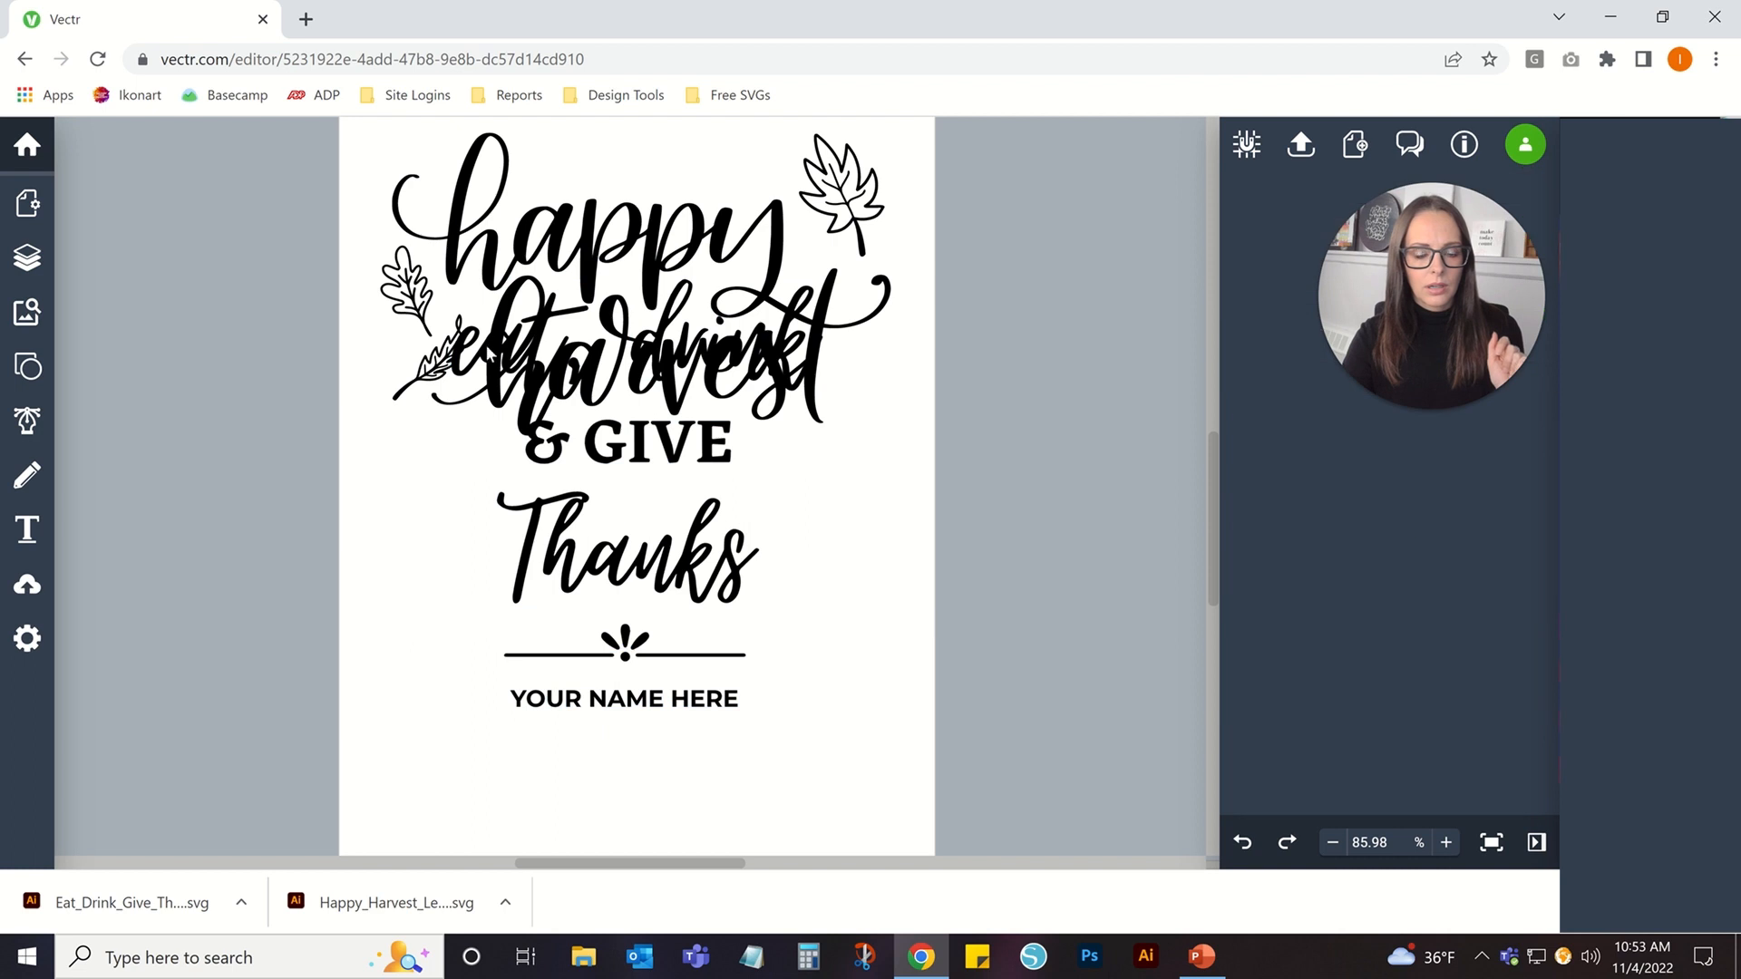
Move all the Eat Drink Give Thanks pieces beside the page, scale them to about 4.72 × 5.43 in and place them below happy harvest.
{"action": "left_click_drag", "start_coordinate": [384, 220], "coordinate": [1003, 809]}
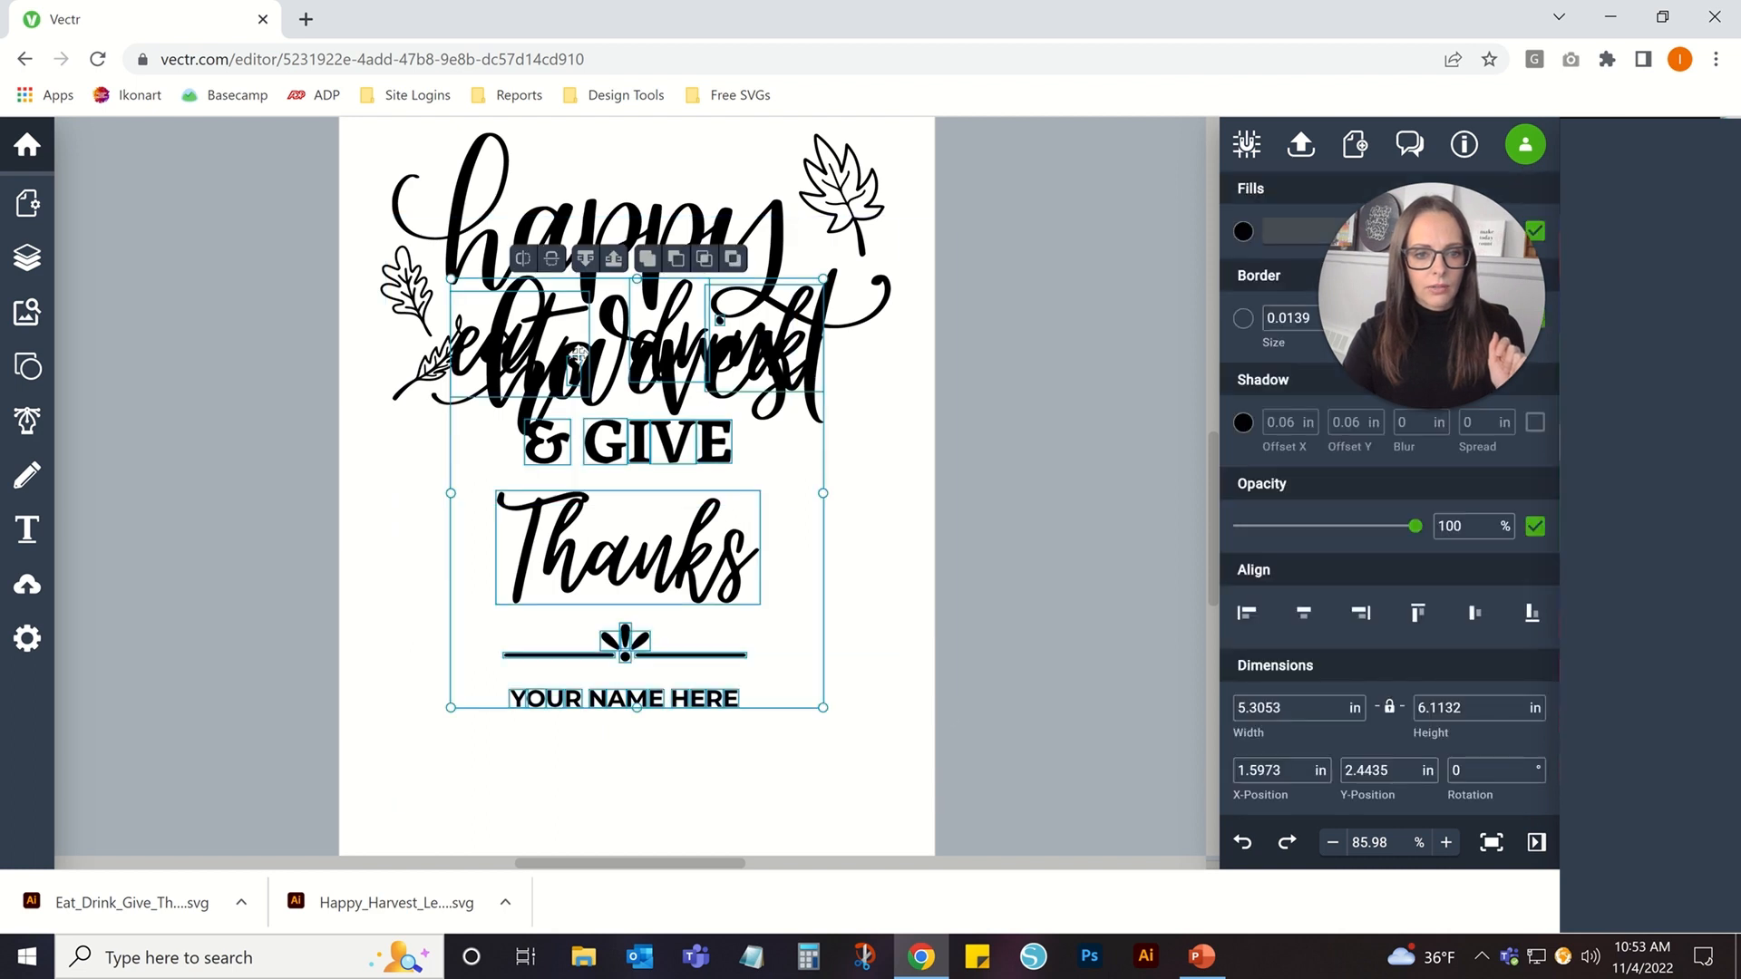
{"action": "left_click", "coordinate": [1333, 843]}
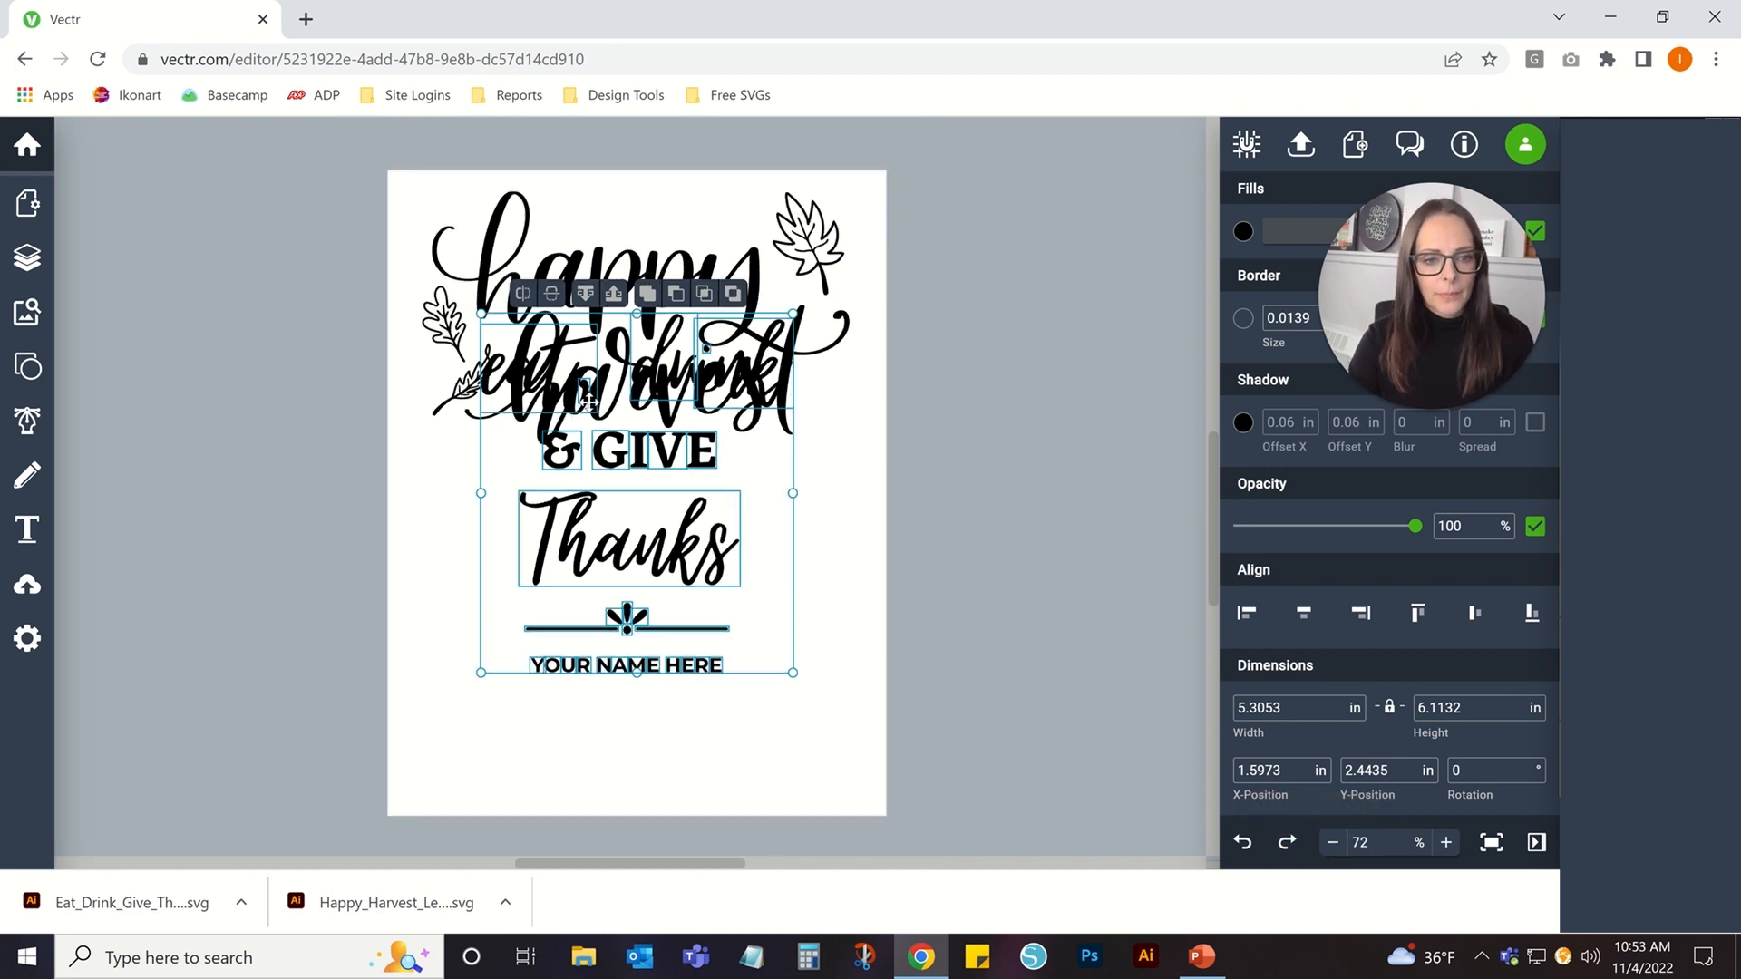
{"action": "left_click_drag", "start_coordinate": [590, 401], "coordinate": [170, 478]}
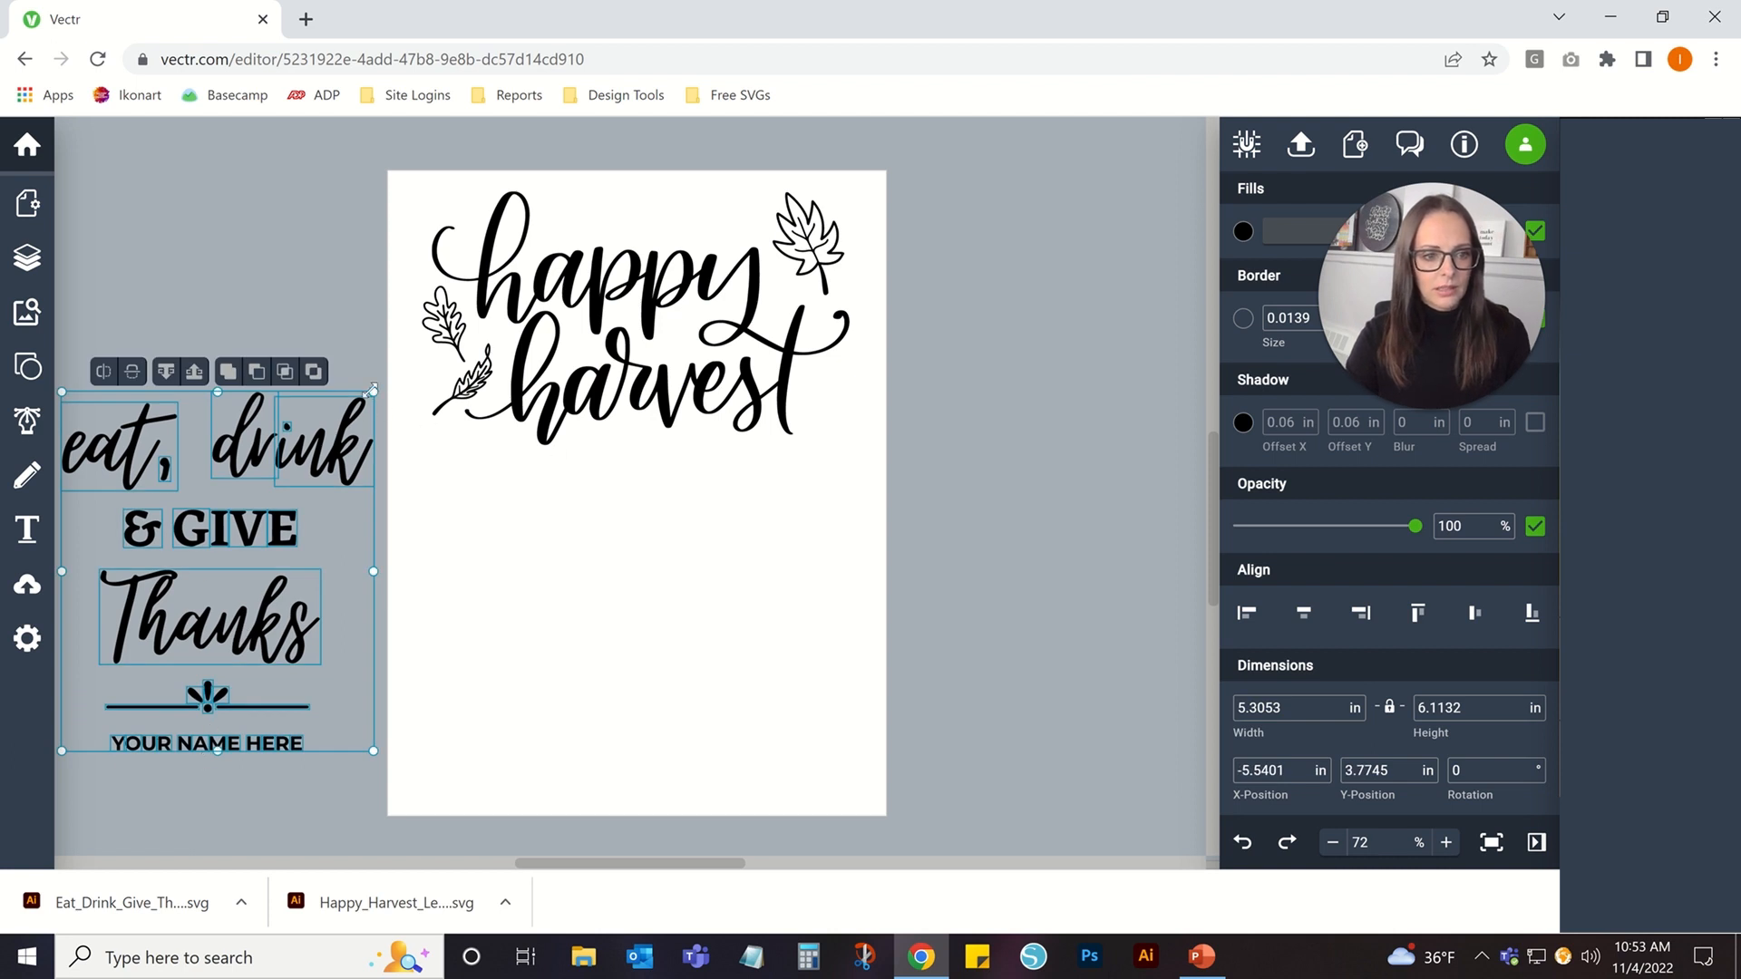
{"action": "left_click_drag", "start_coordinate": [372, 391], "coordinate": [341, 433]}
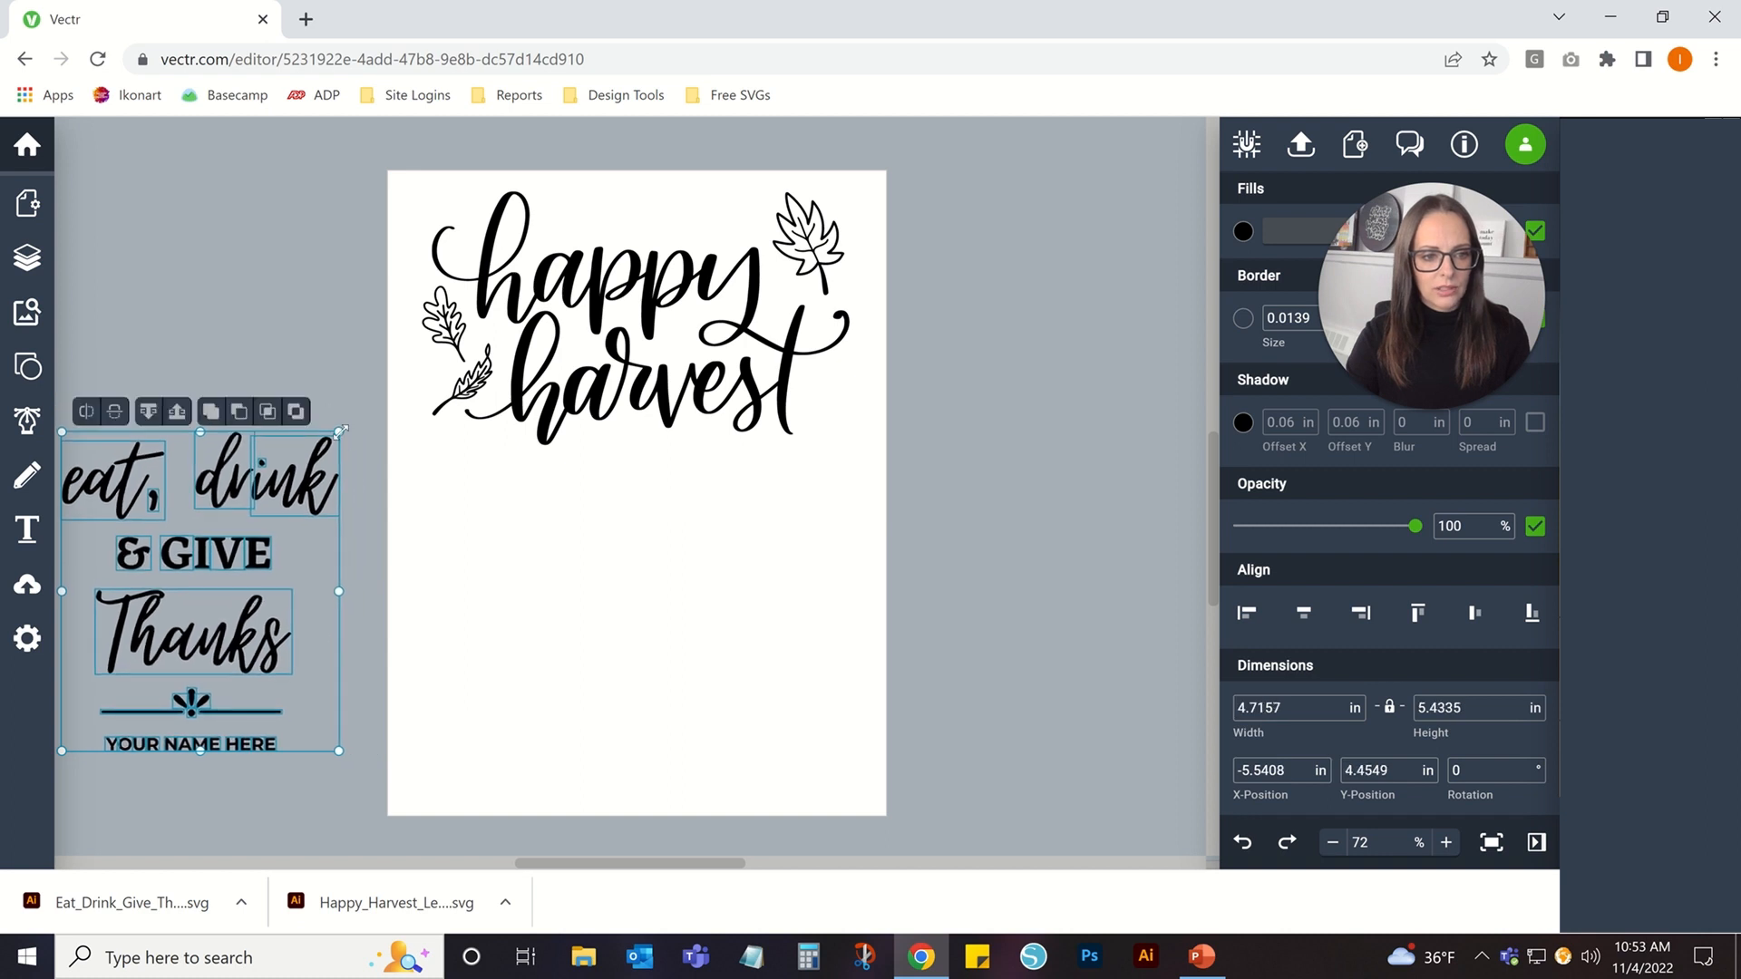
{"action": "left_click_drag", "start_coordinate": [279, 486], "coordinate": [628, 523]}
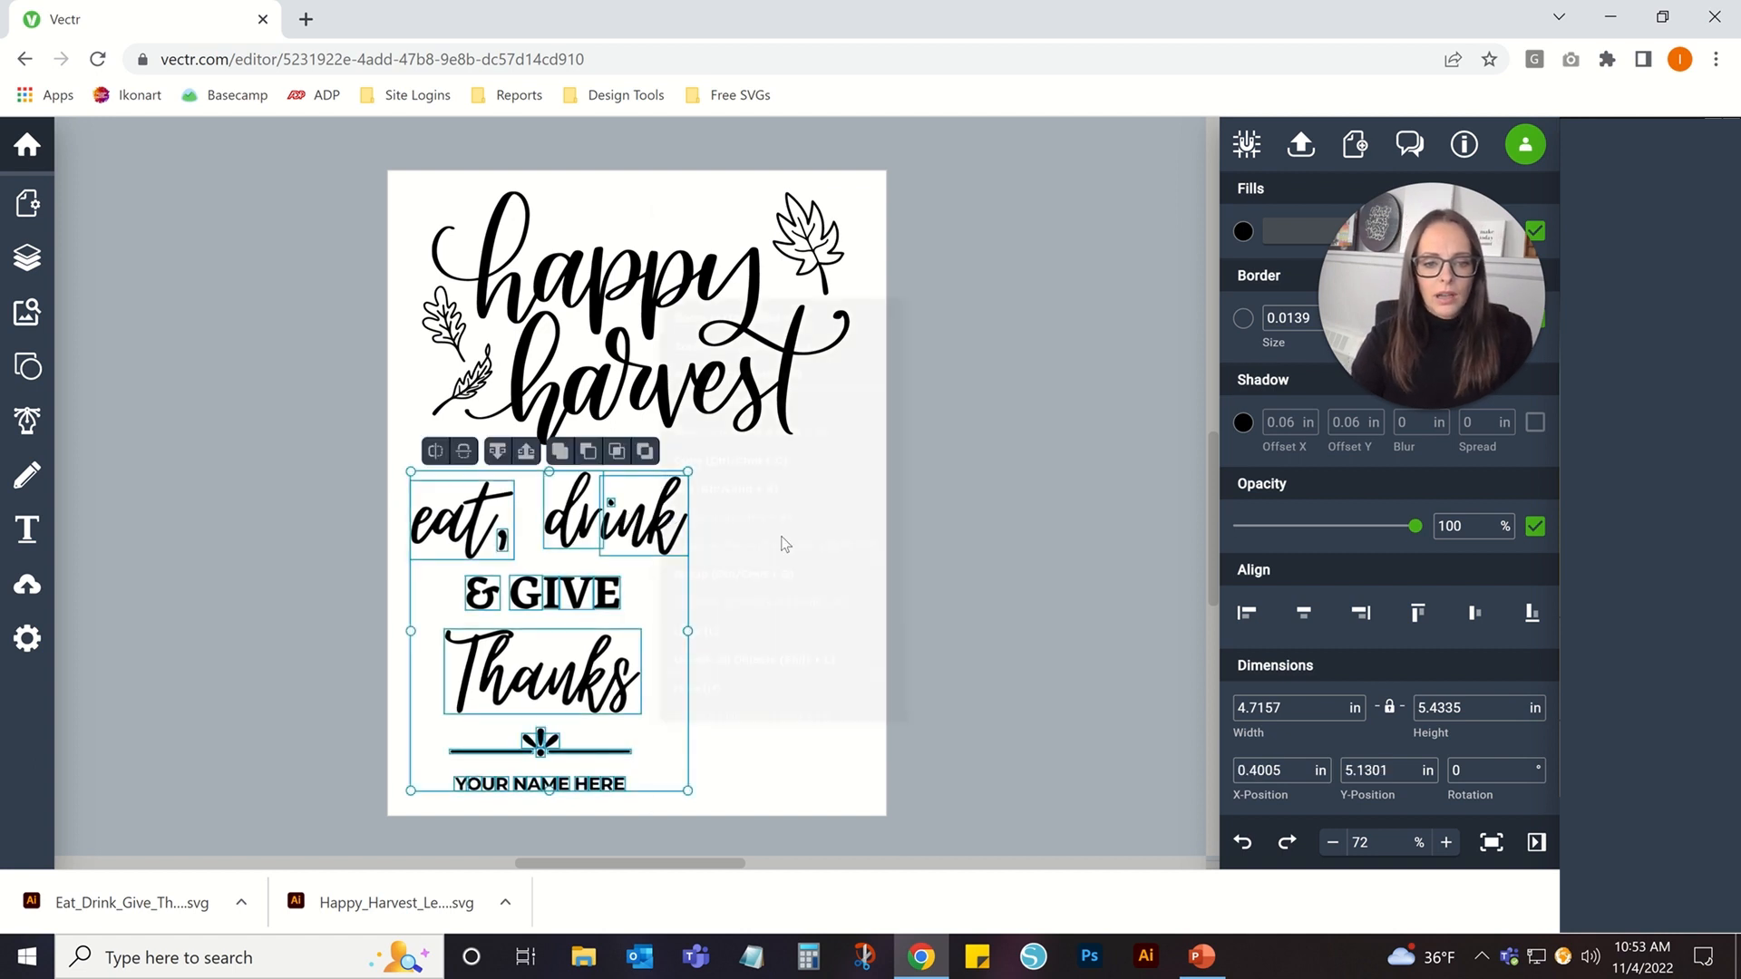
Group the Eat Drink Give Thanks pieces and set the group's width to 4 in.
{"action": "right_click", "coordinate": [663, 511]}
{"action": "left_click", "coordinate": [819, 616]}
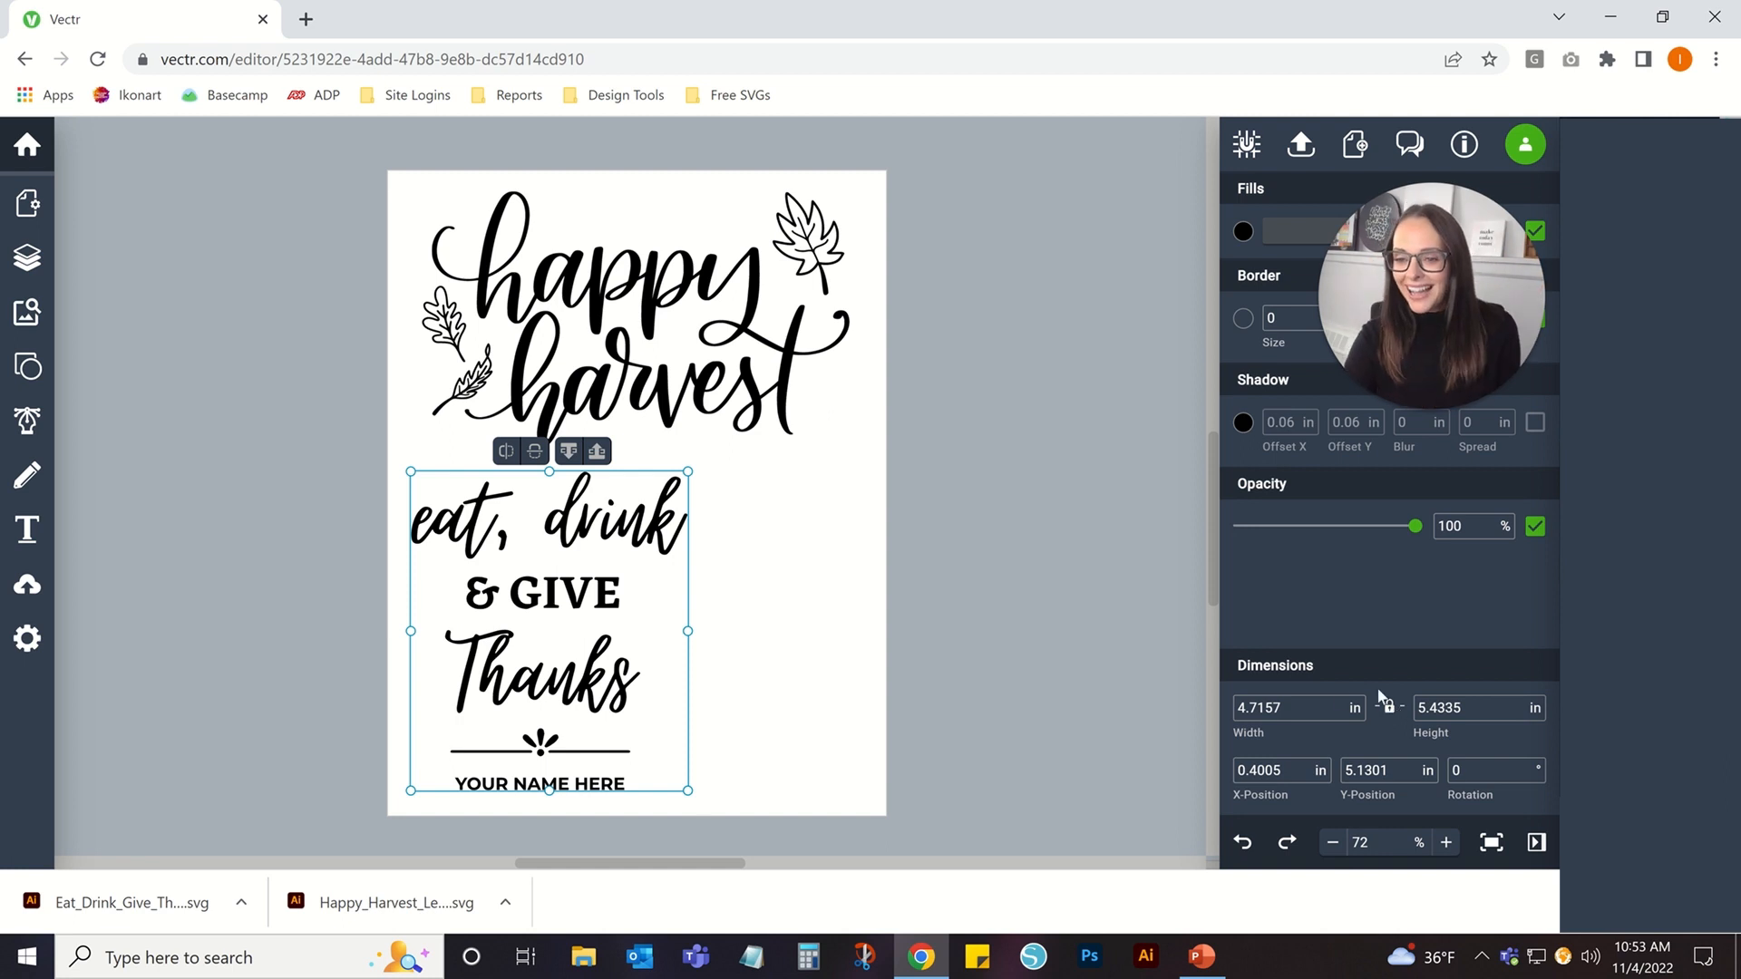
{"action": "left_click", "coordinate": [1313, 710]}
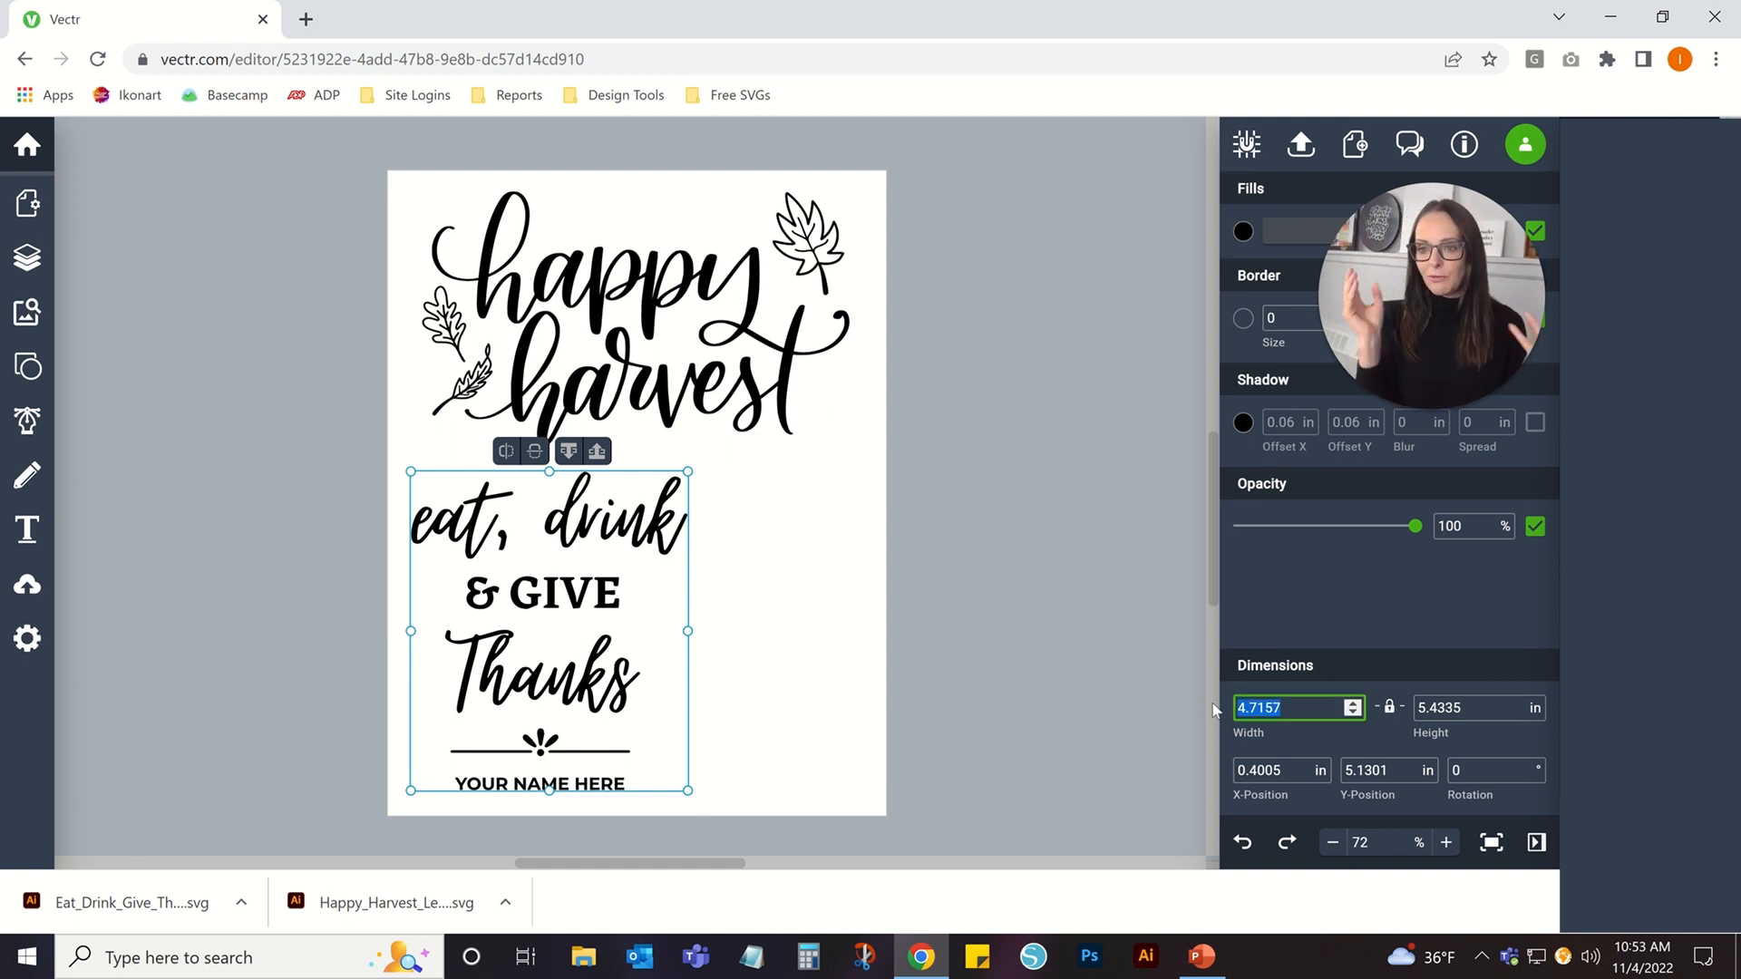
{"action": "type", "text": "4"}
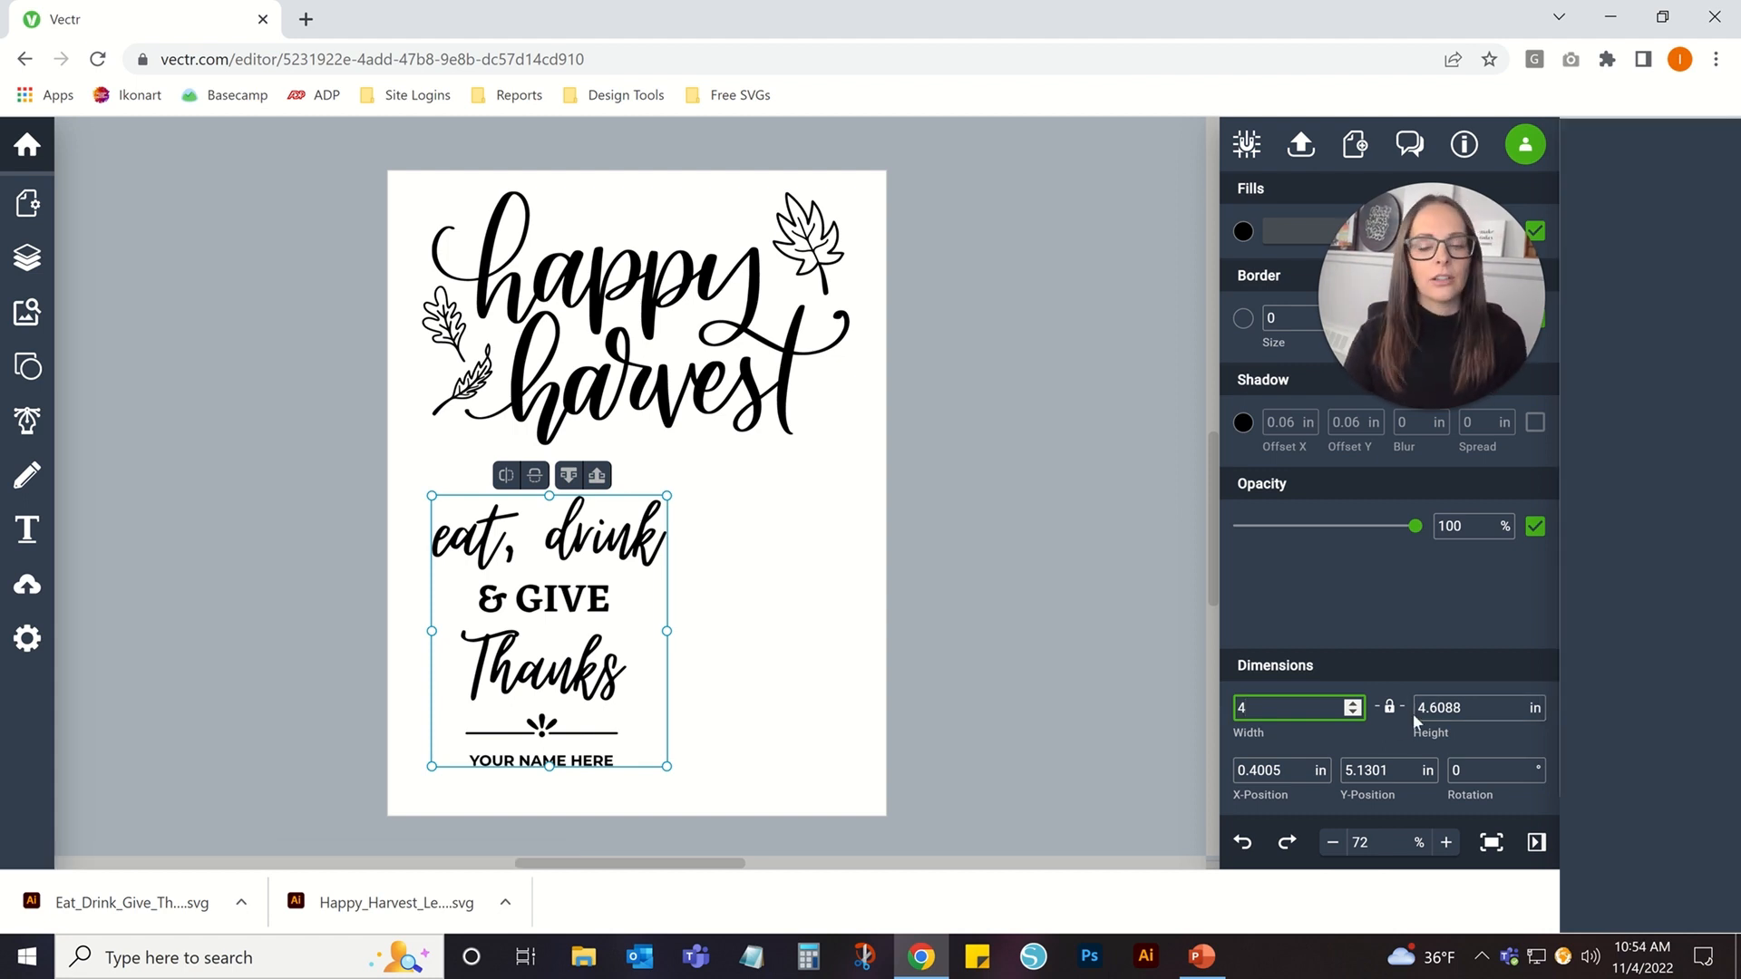
Move the Eat Drink Give Thanks group towards the page's lower-left corner, at about X 0.51 in and Y 5.79 in, and ungroup it.
{"action": "left_click", "coordinate": [753, 551]}
{"action": "left_click", "coordinate": [516, 545]}
{"action": "left_click_drag", "start_coordinate": [517, 545], "coordinate": [502, 561]}
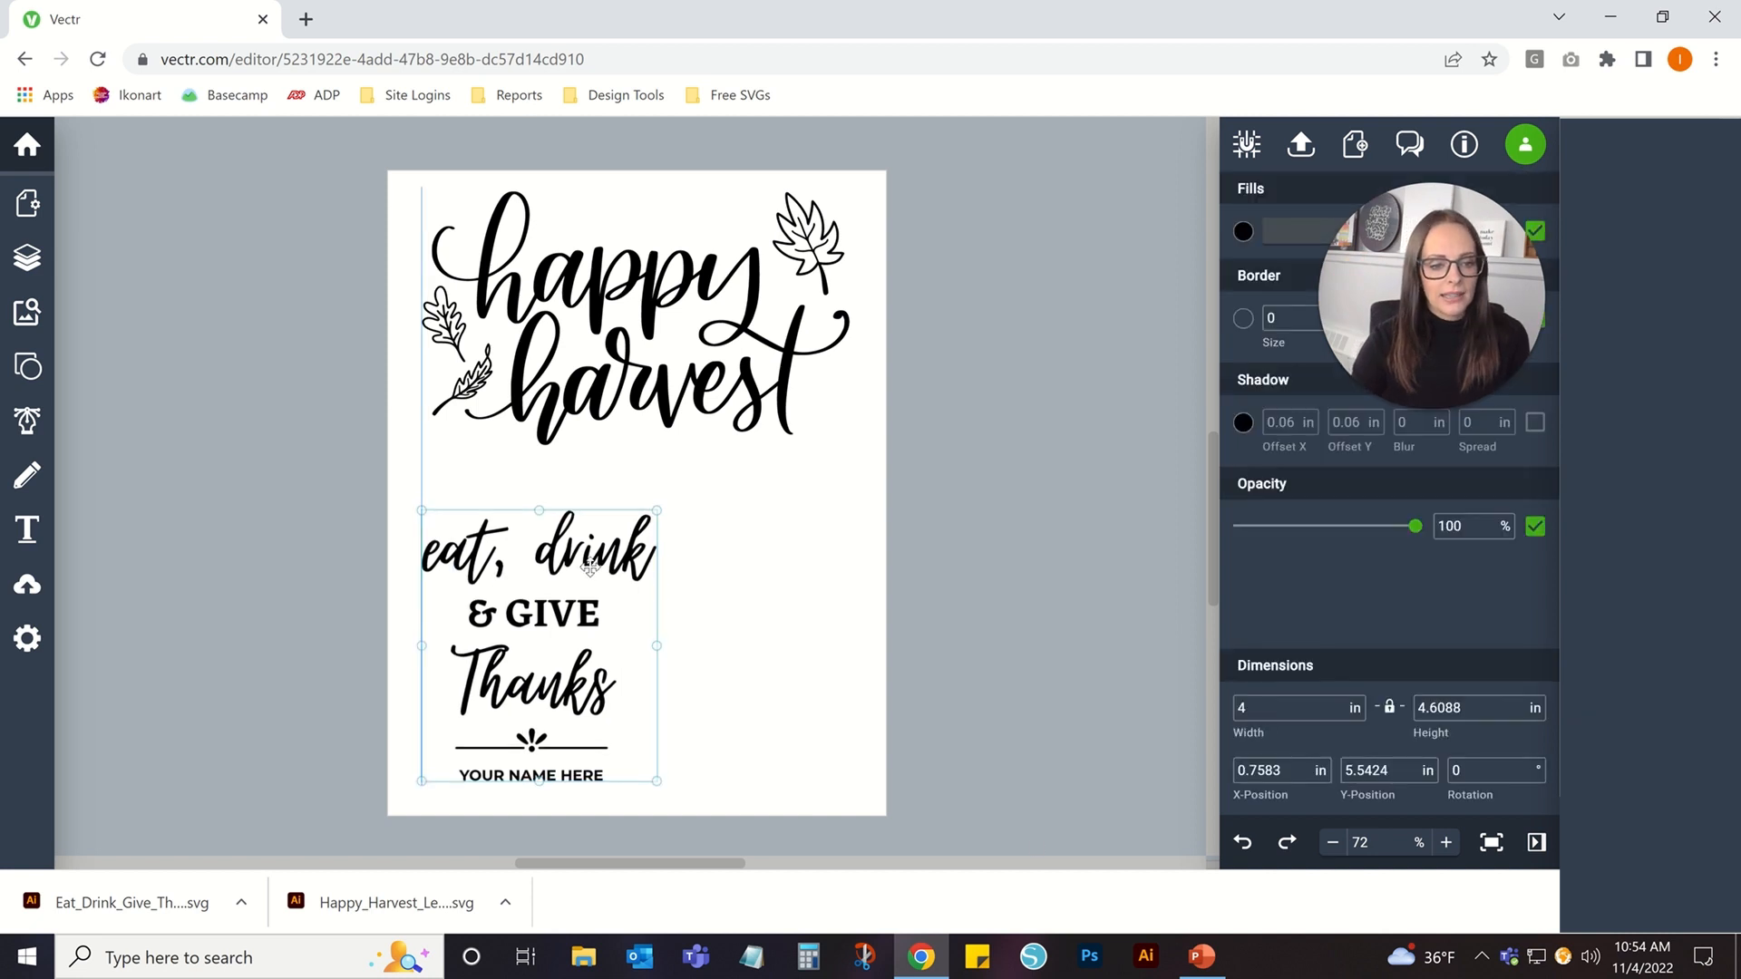
{"action": "right_click", "coordinate": [576, 577]}
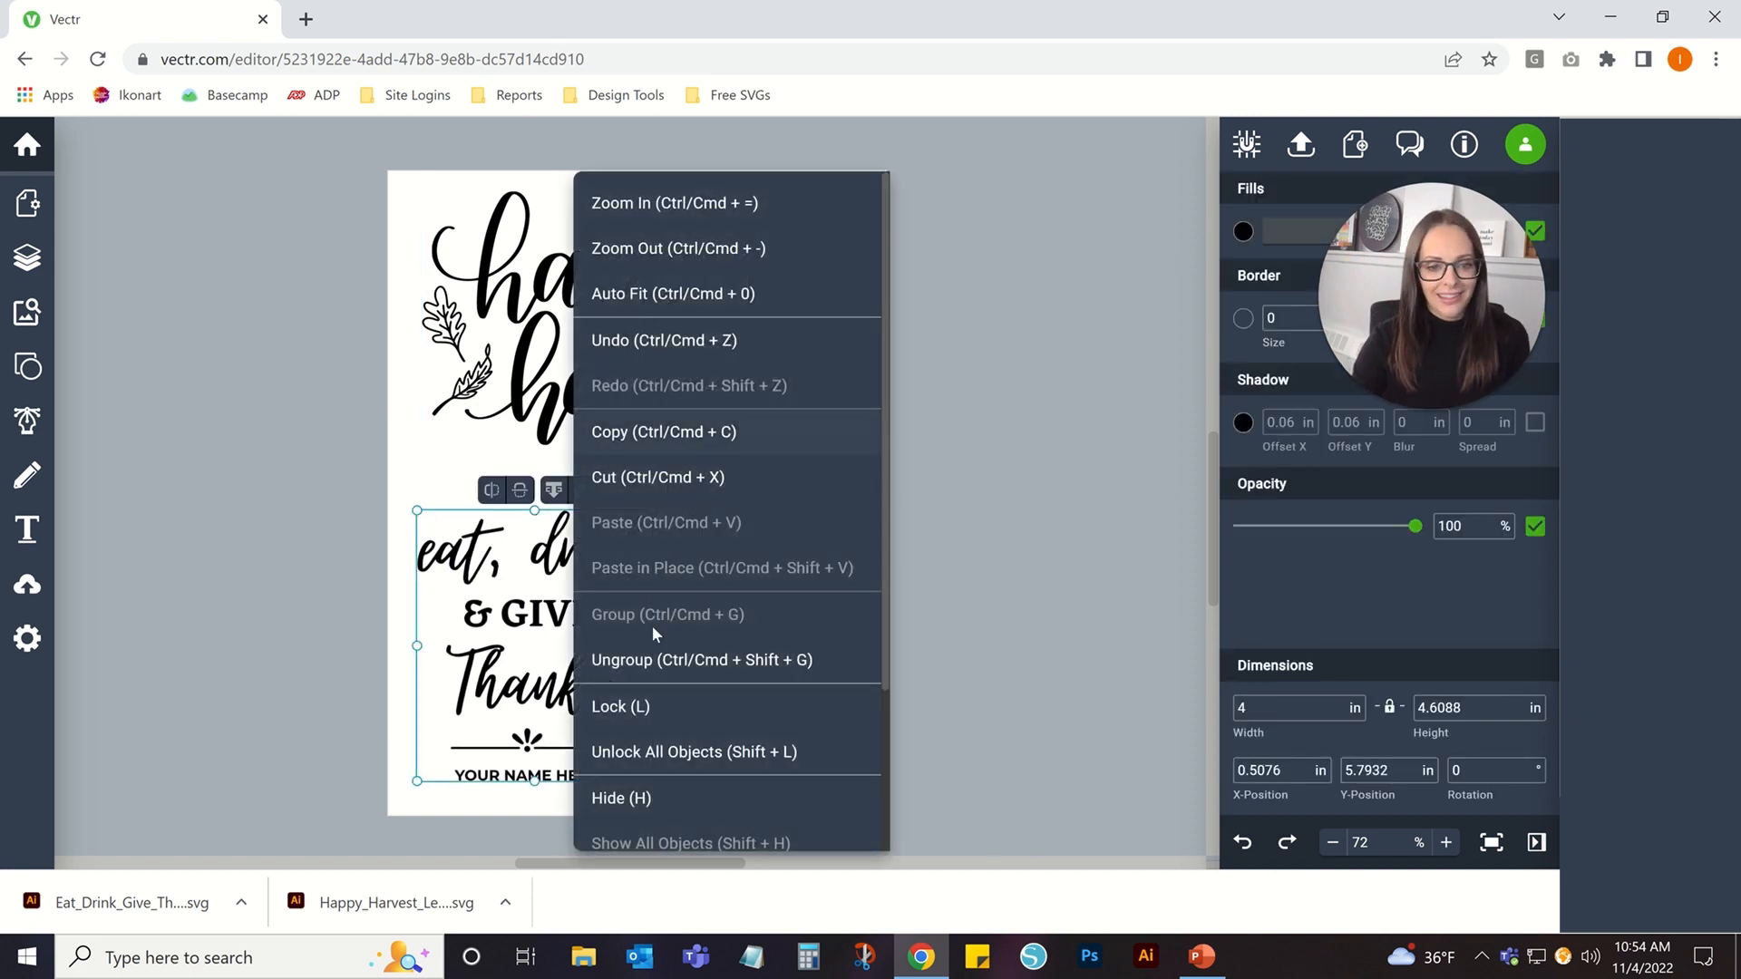
{"action": "left_click", "coordinate": [649, 660]}
{"action": "left_click", "coordinate": [797, 668]}
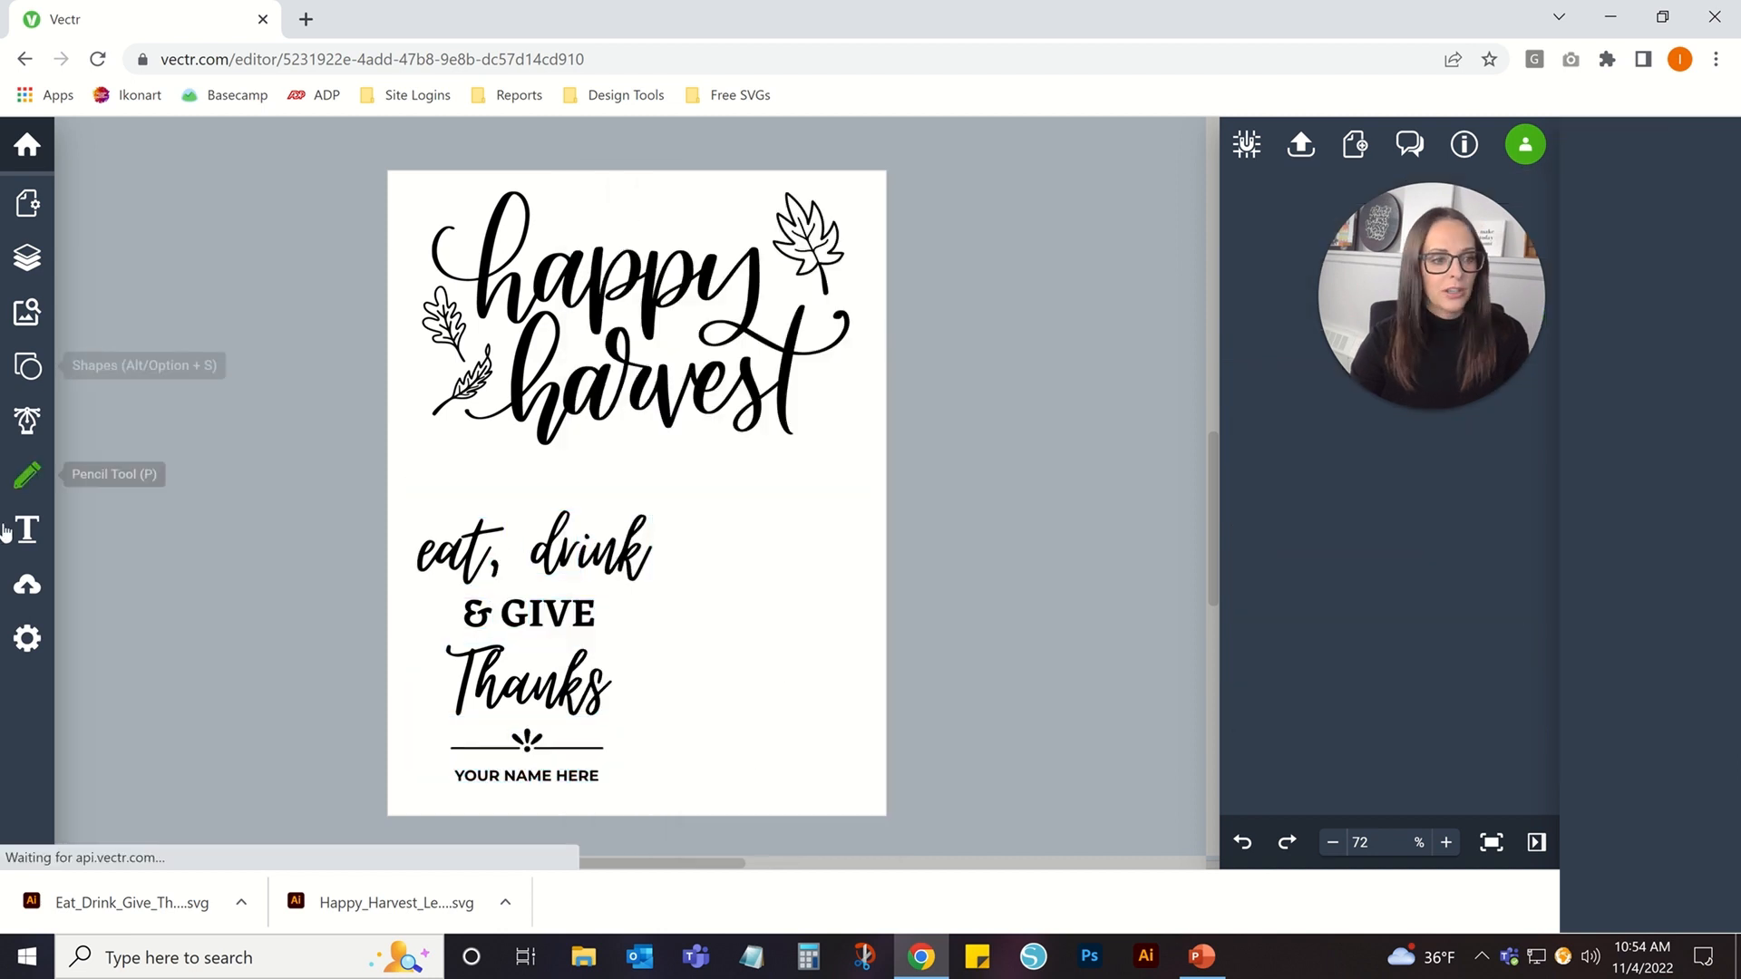
Add a text object beside YOUR NAME HERE containing the family name in capitals.
{"action": "key", "text": "t"}
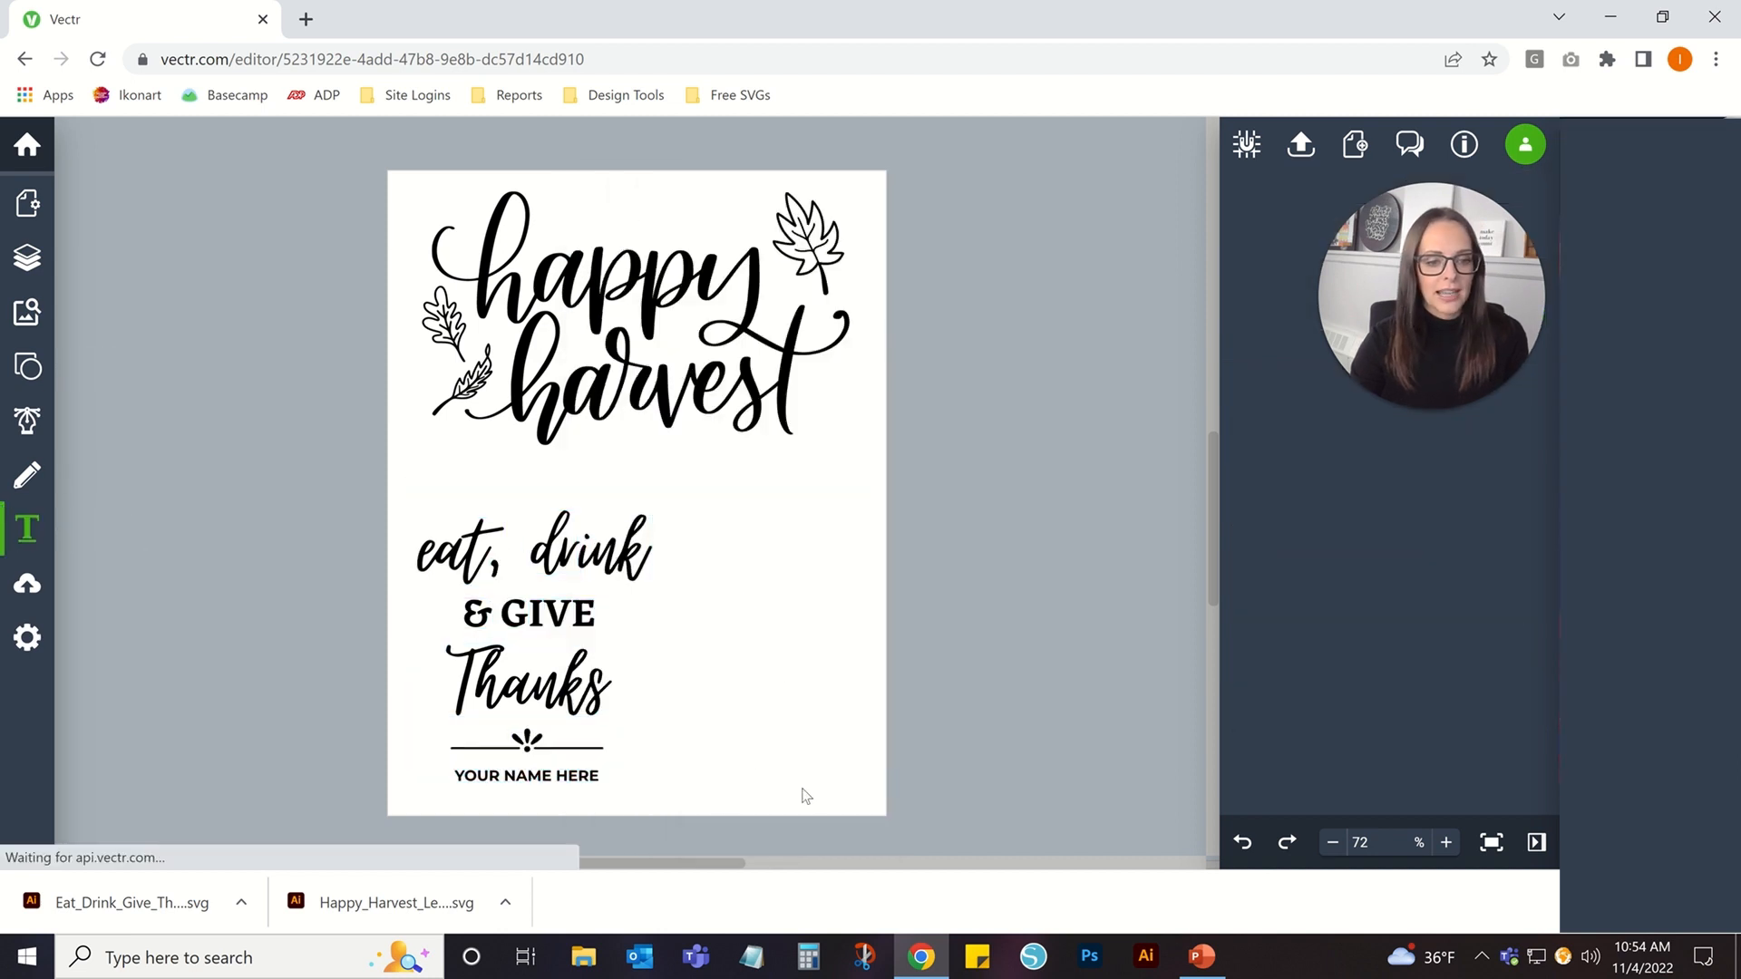
{"action": "left_click", "coordinate": [737, 771]}
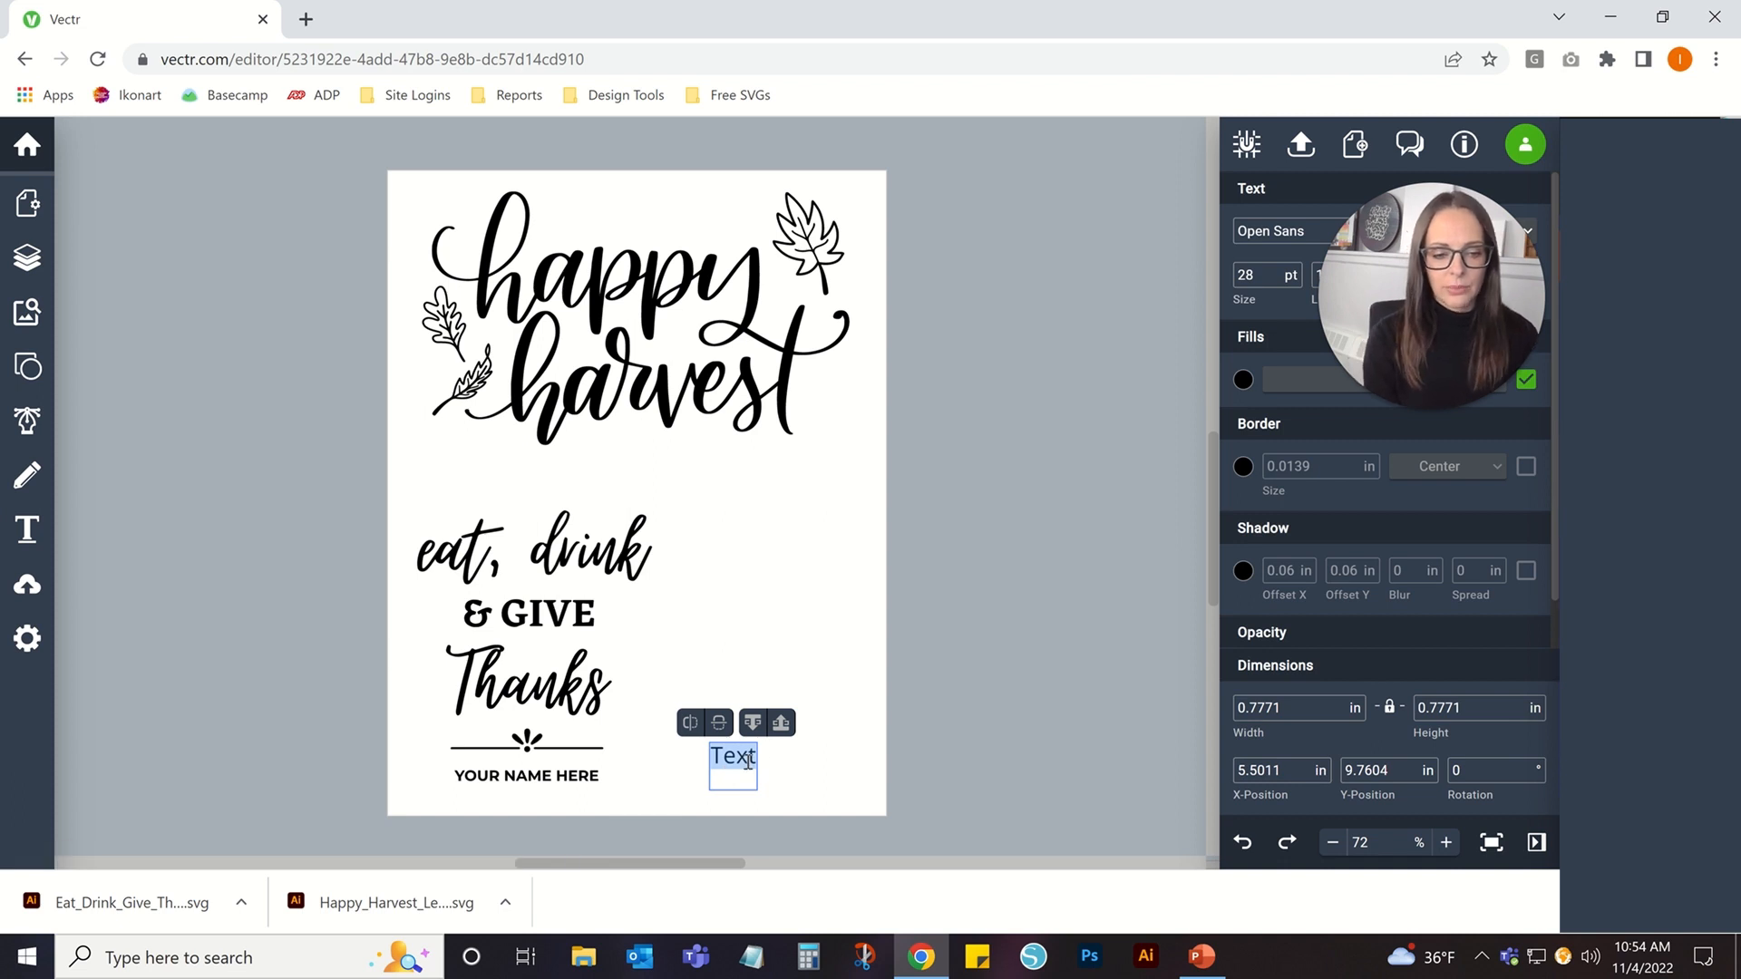
{"action": "type", "text": "The S"}
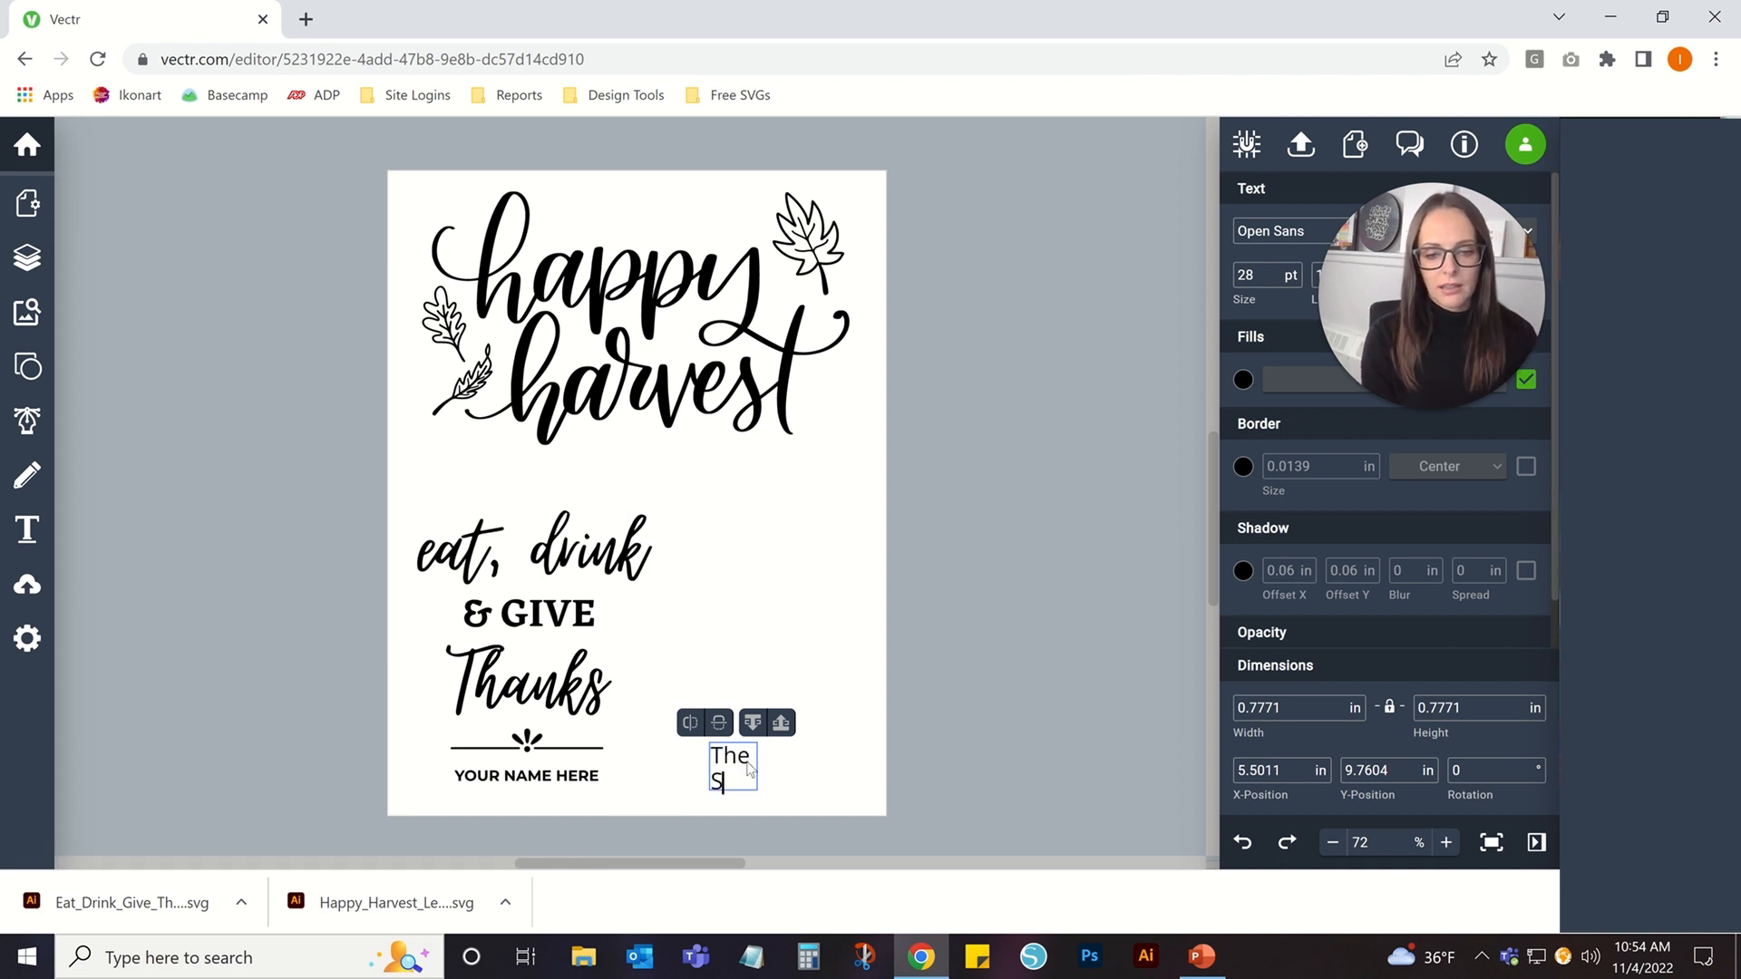
{"action": "key", "text": "BackSpace"}
{"action": "key", "text": "BackSpace"}
{"action": "key", "text": "BackSpace"}
{"action": "key", "text": "BackSpace"}
{"action": "key", "text": "BackSpace"}
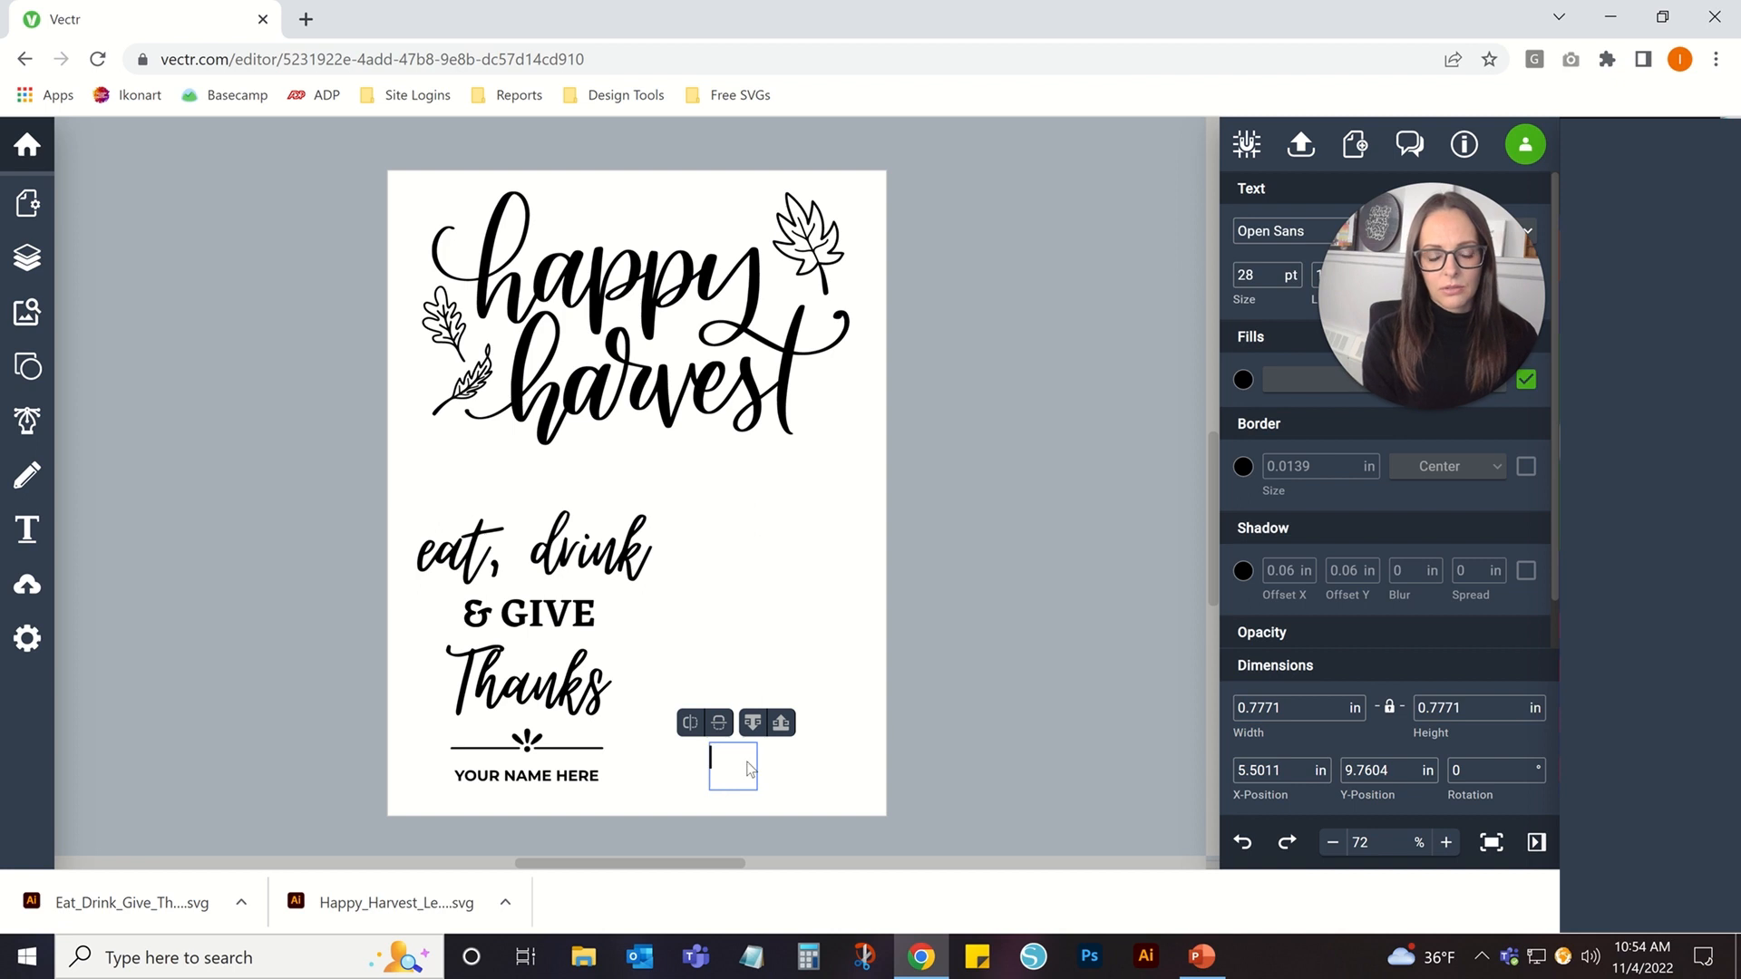
{"action": "type", "text": "THE SWANSONS"}
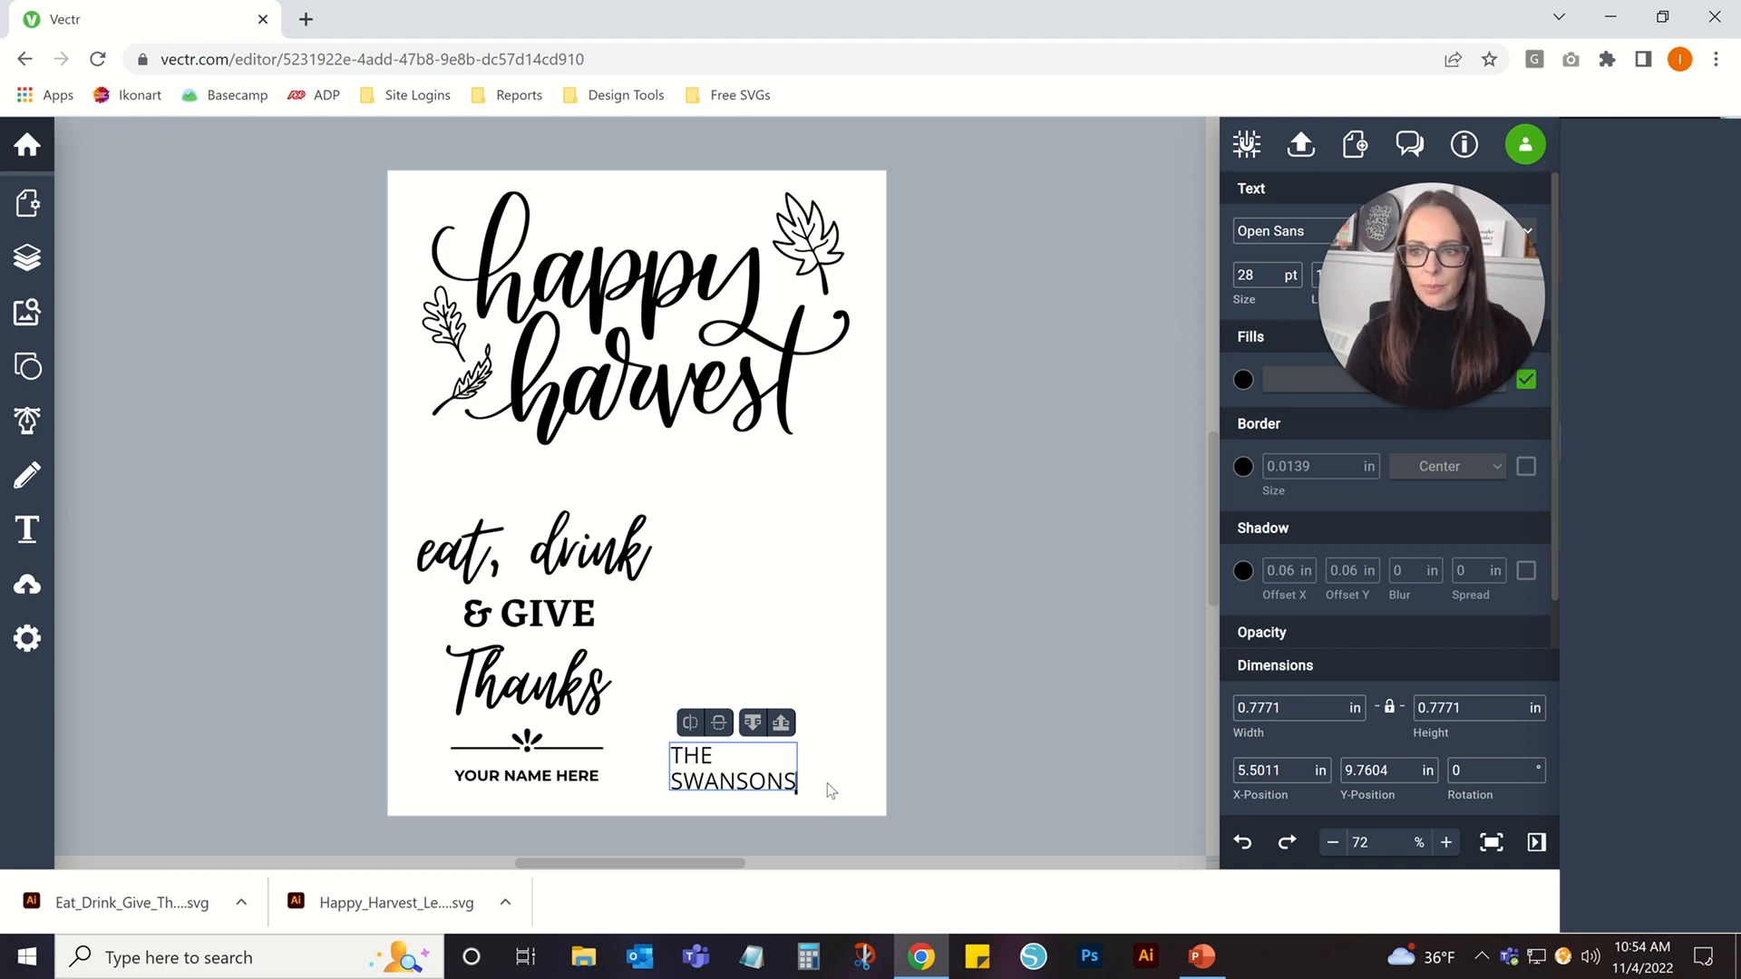
Widen the family name's text box to about 3.53 in so it fits on one line, and select its text.
{"action": "key", "text": "Escape"}
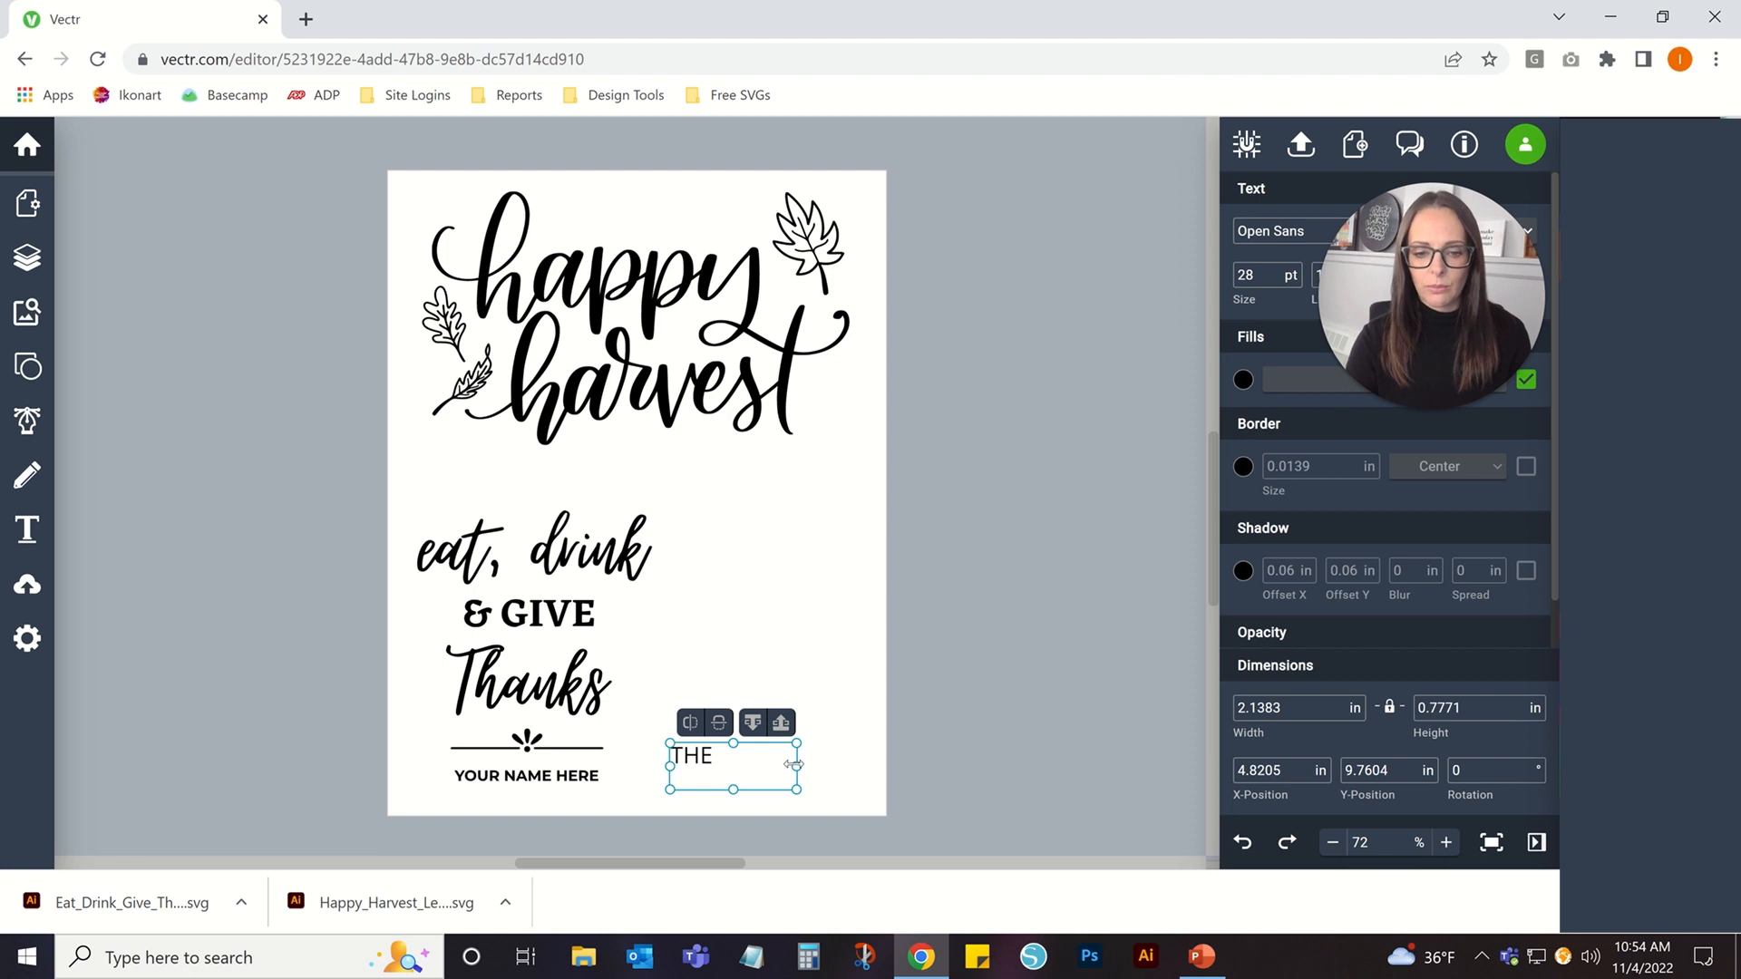
{"action": "left_click_drag", "start_coordinate": [796, 766], "coordinate": [879, 766]}
{"action": "double_click", "coordinate": [792, 767]}
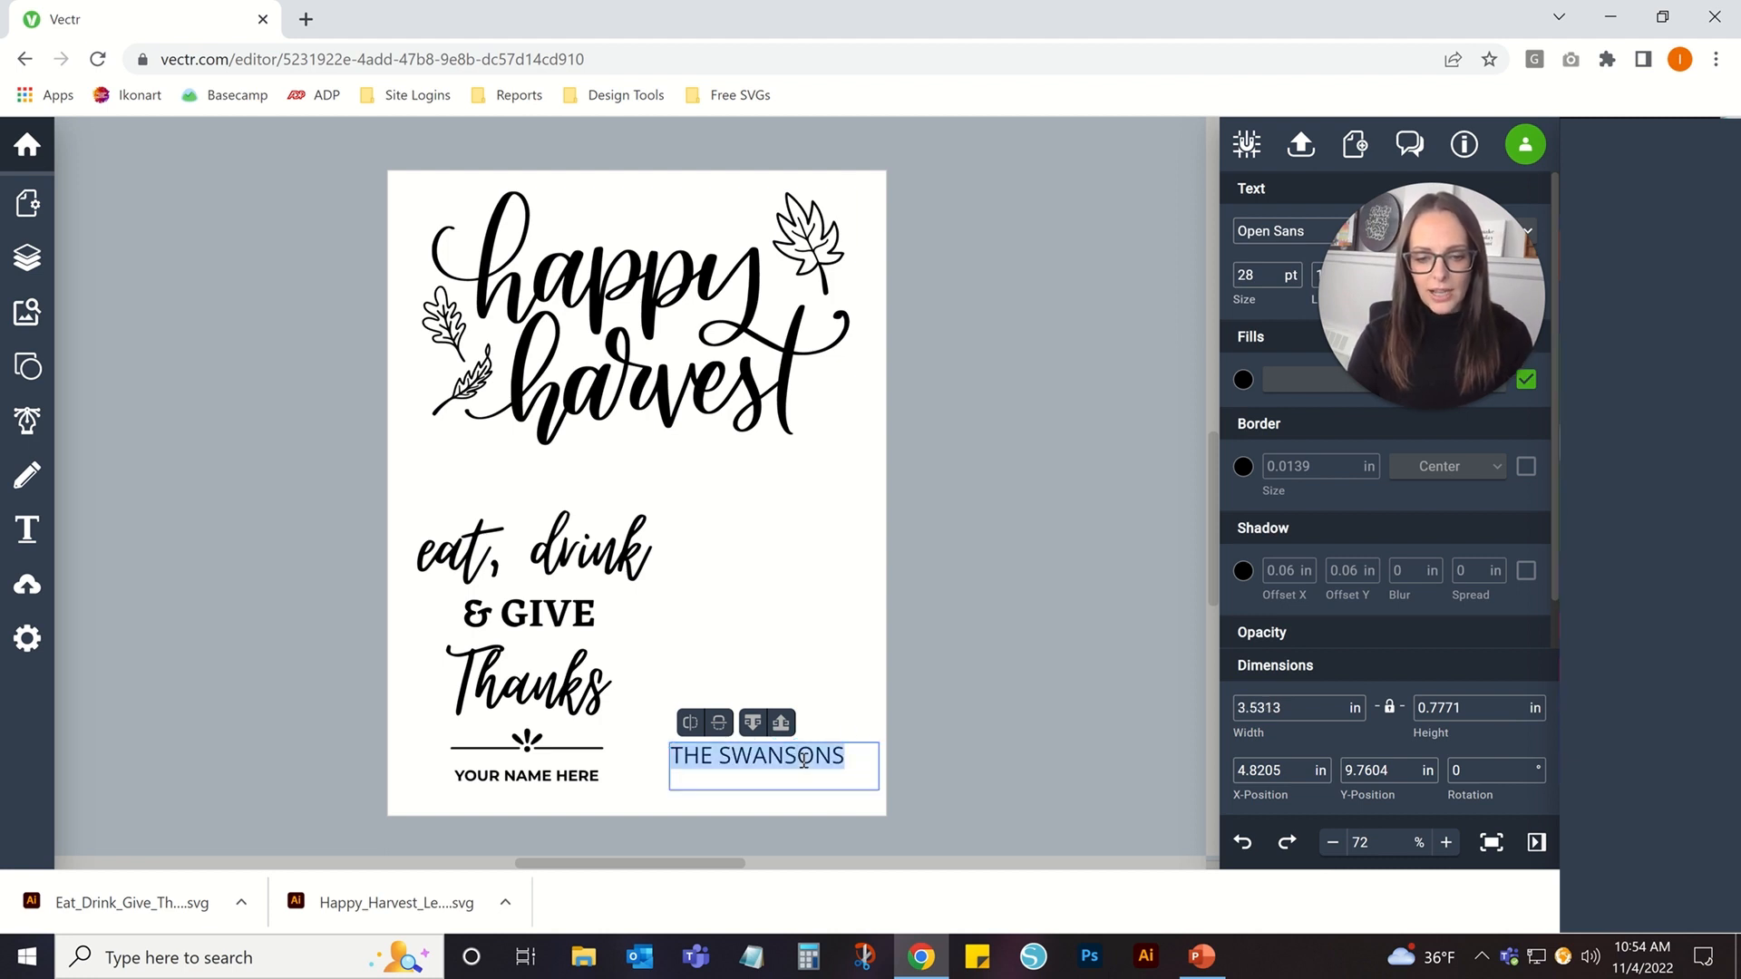
{"action": "left_click_drag", "start_coordinate": [1443, 263], "coordinate": [1086, 212]}
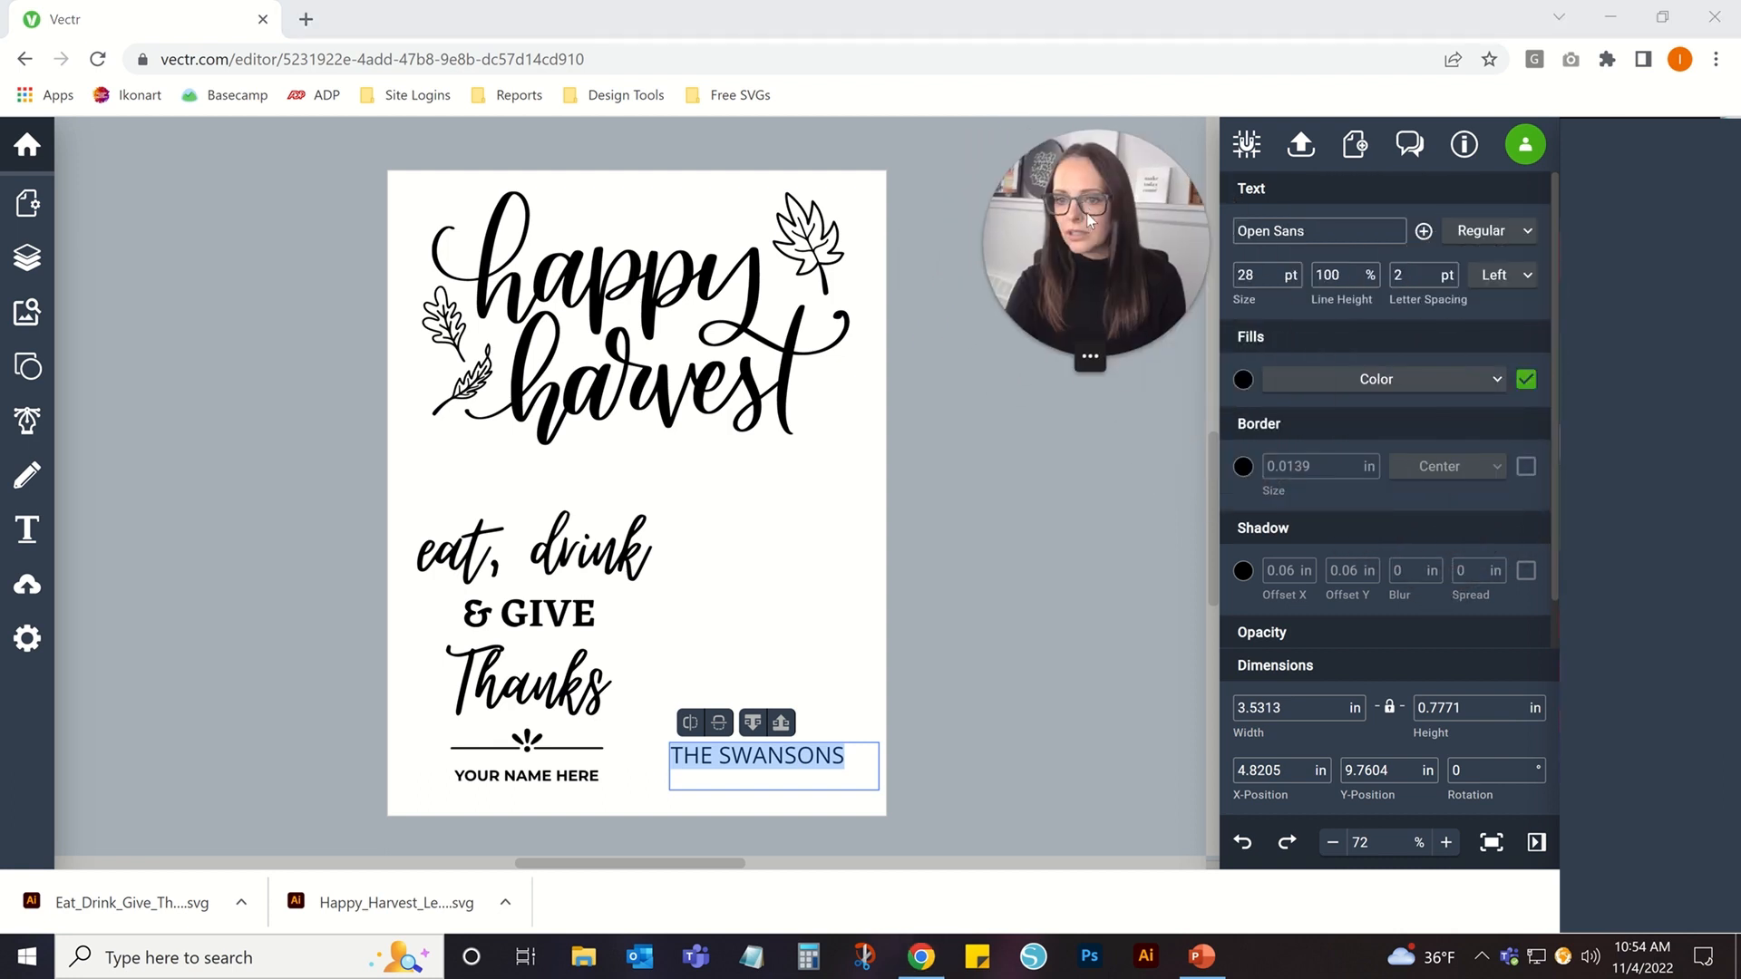
Look at the option for adding a local font and try Niramit on the family name text.
{"action": "left_click", "coordinate": [1330, 233]}
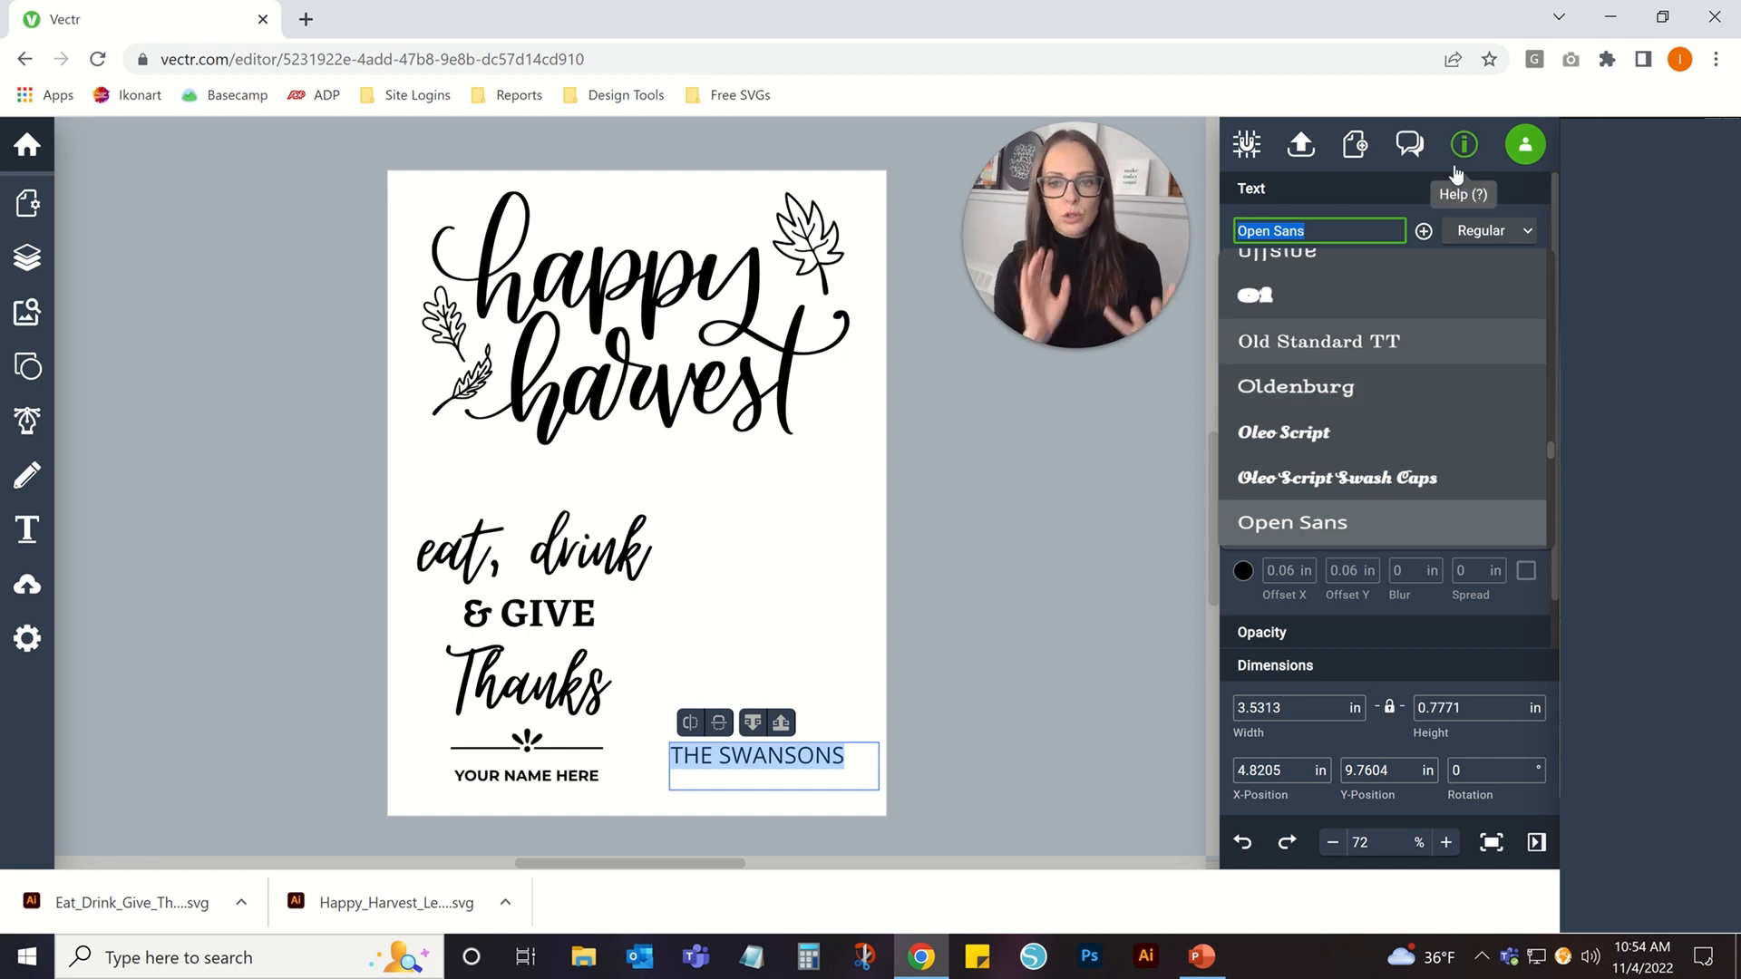
{"action": "left_click", "coordinate": [1424, 232]}
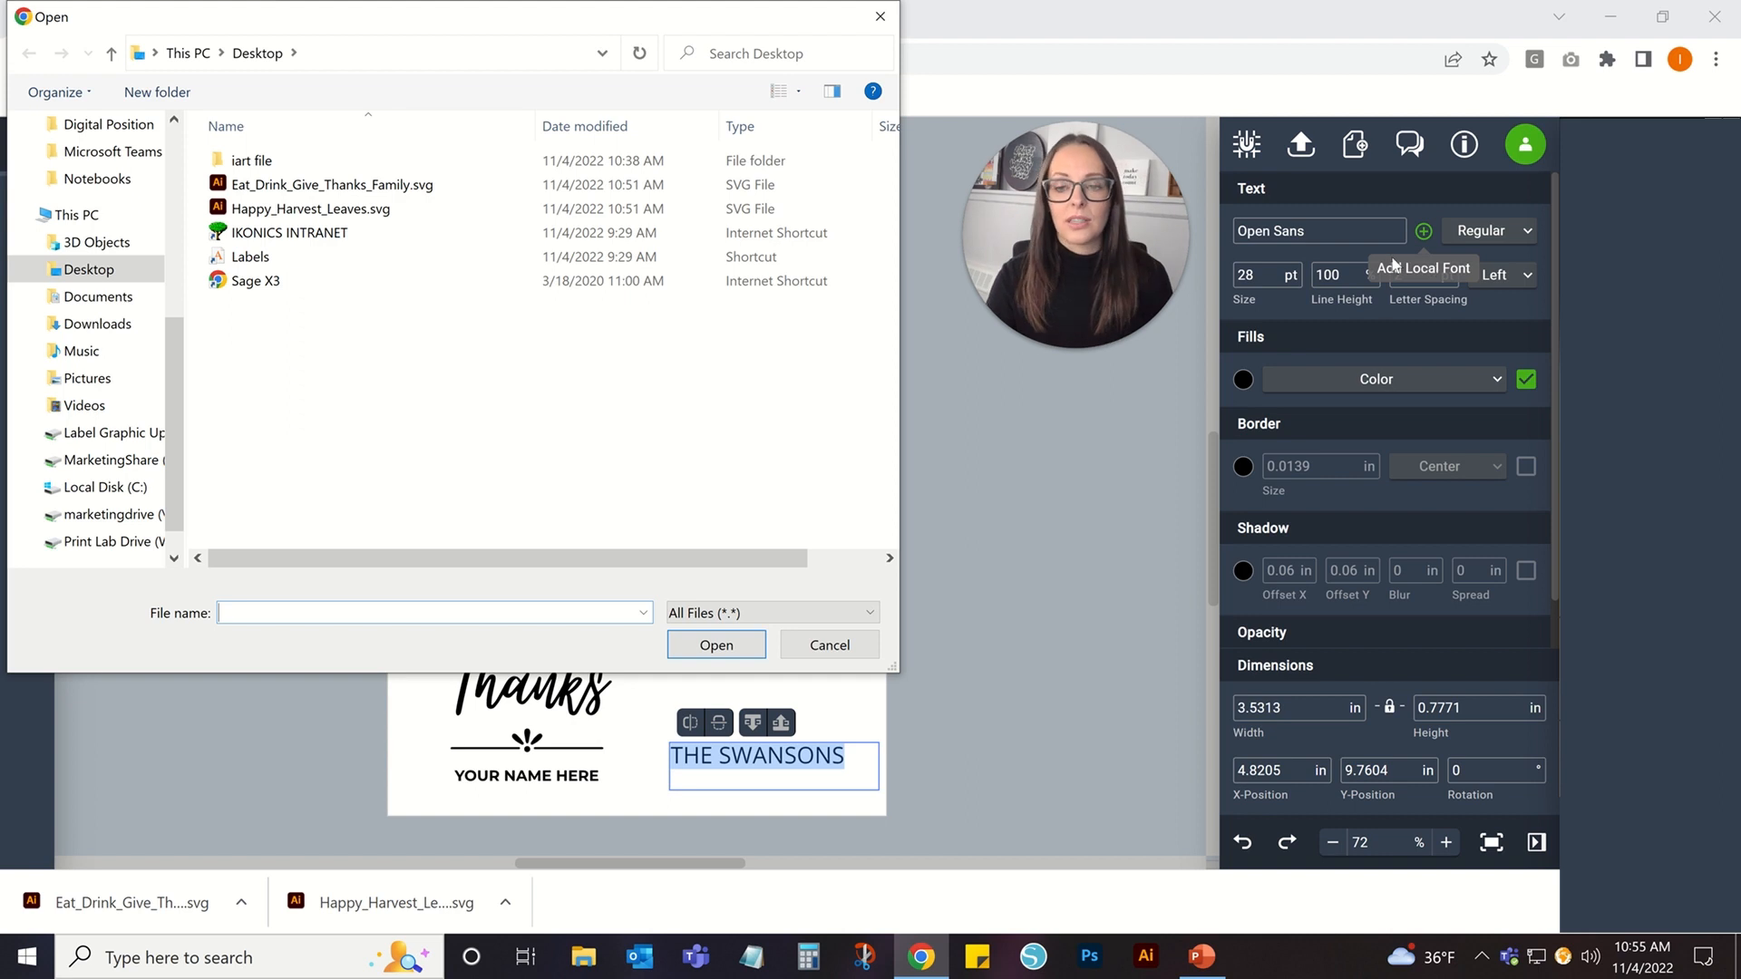
{"action": "left_click", "coordinate": [830, 645]}
{"action": "left_click", "coordinate": [1371, 238]}
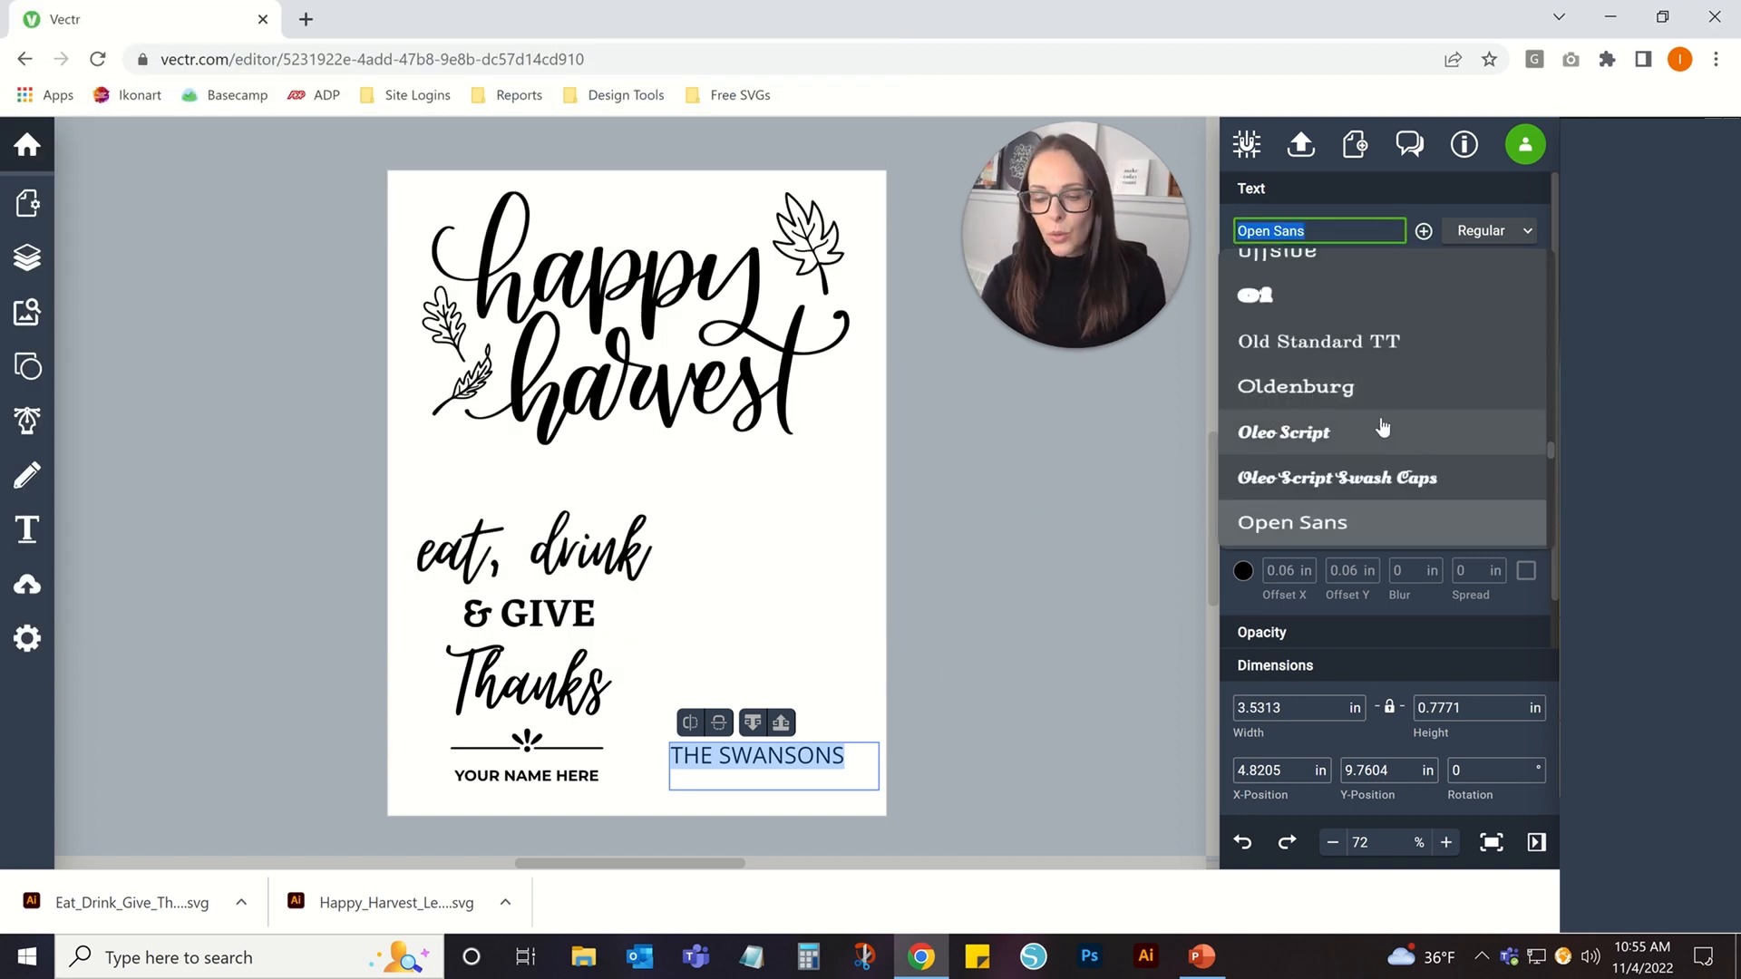
{"action": "scroll", "coordinate": [1352, 388], "scroll_direction": "up", "scroll_amount": 10}
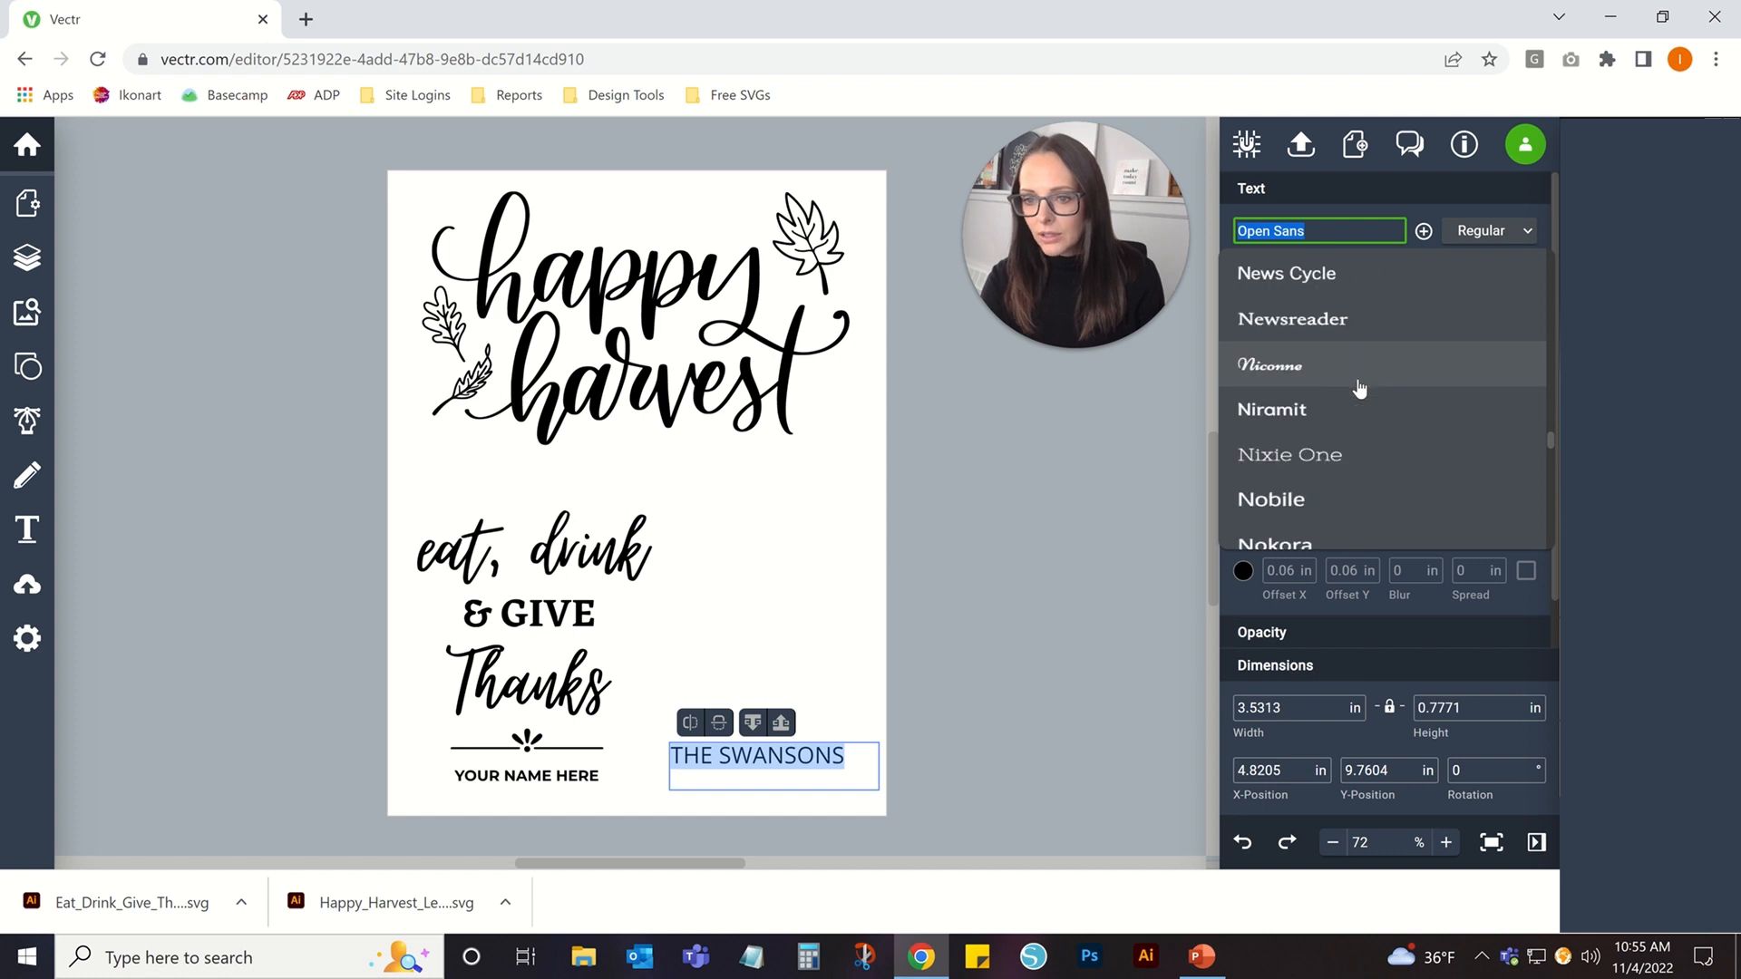
{"action": "left_click", "coordinate": [1343, 424]}
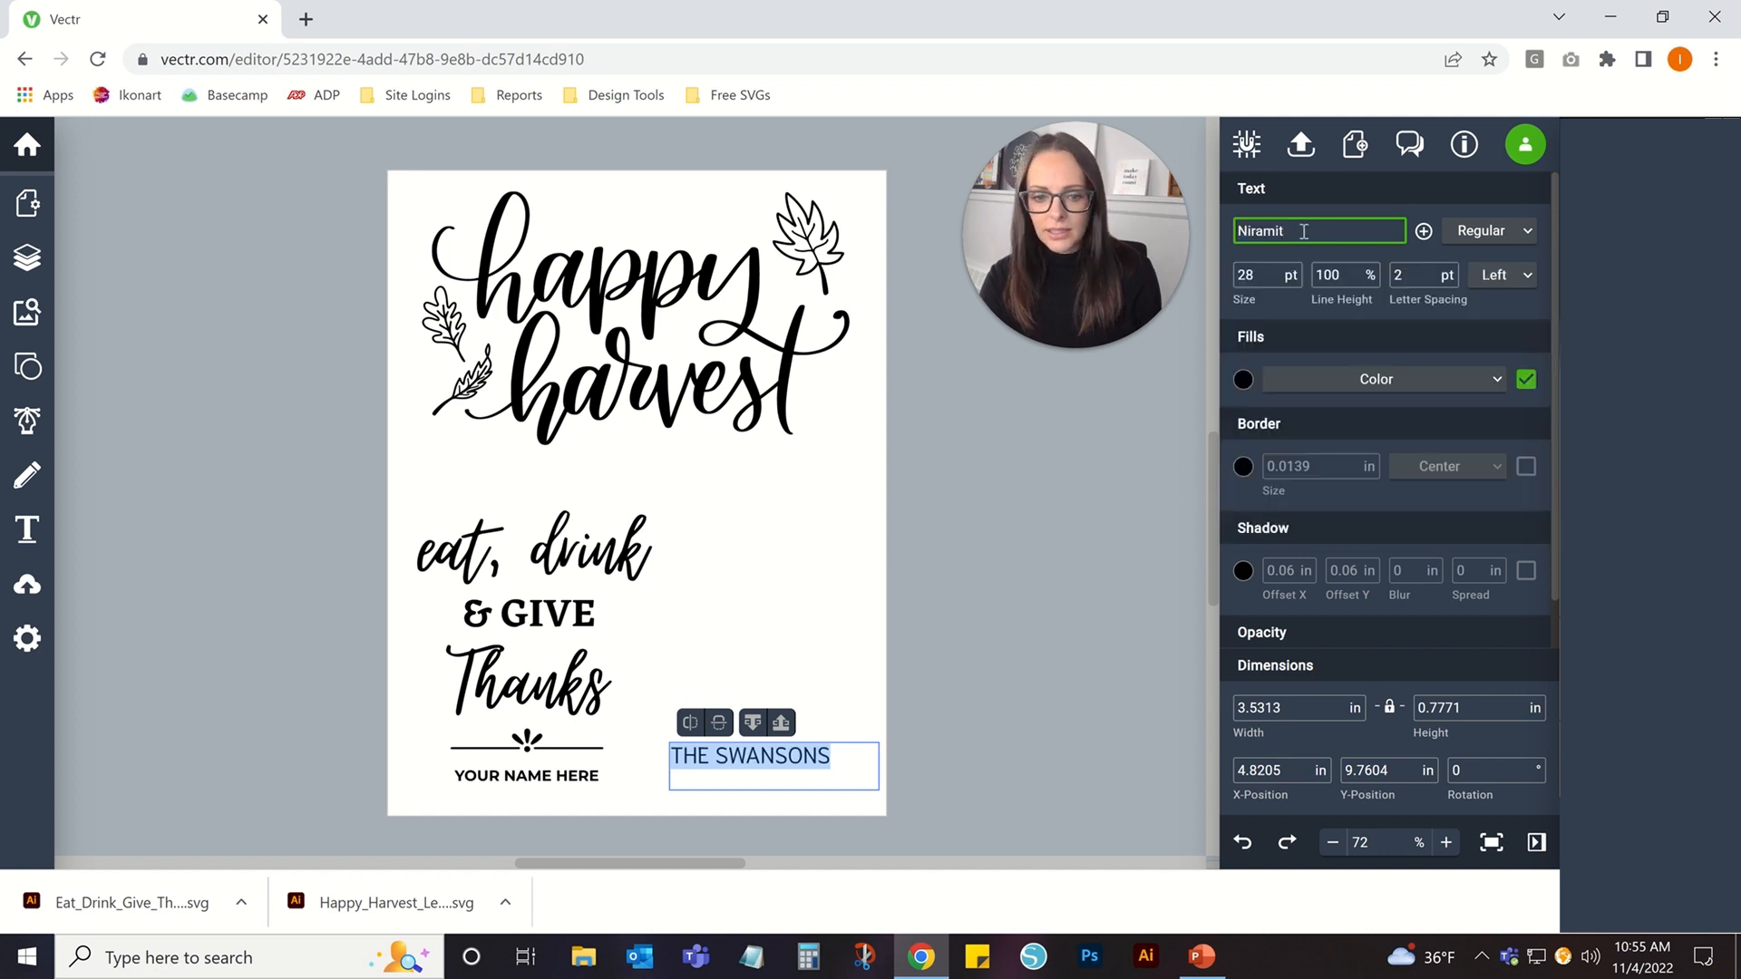
Set the family name text to the Montserrat font in Bold.
{"action": "left_click", "coordinate": [1324, 230]}
{"action": "scroll", "coordinate": [1351, 390], "scroll_direction": "up", "scroll_amount": 8}
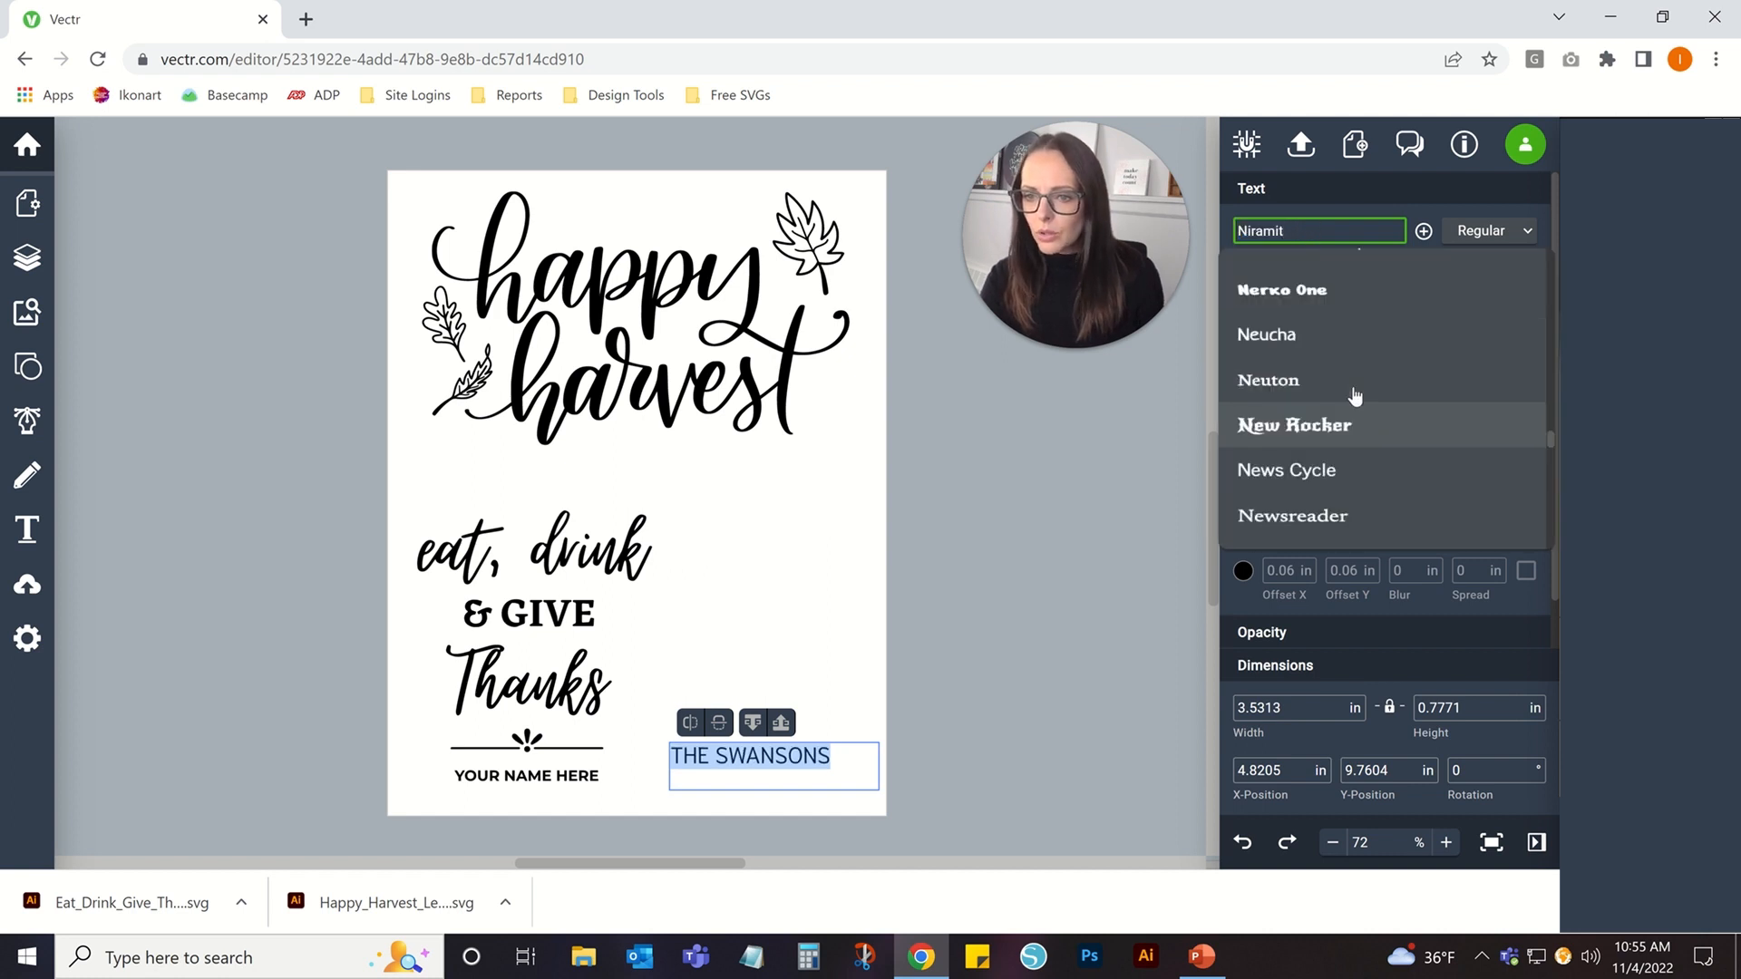
{"action": "scroll", "coordinate": [1354, 399], "scroll_direction": "up", "scroll_amount": 6}
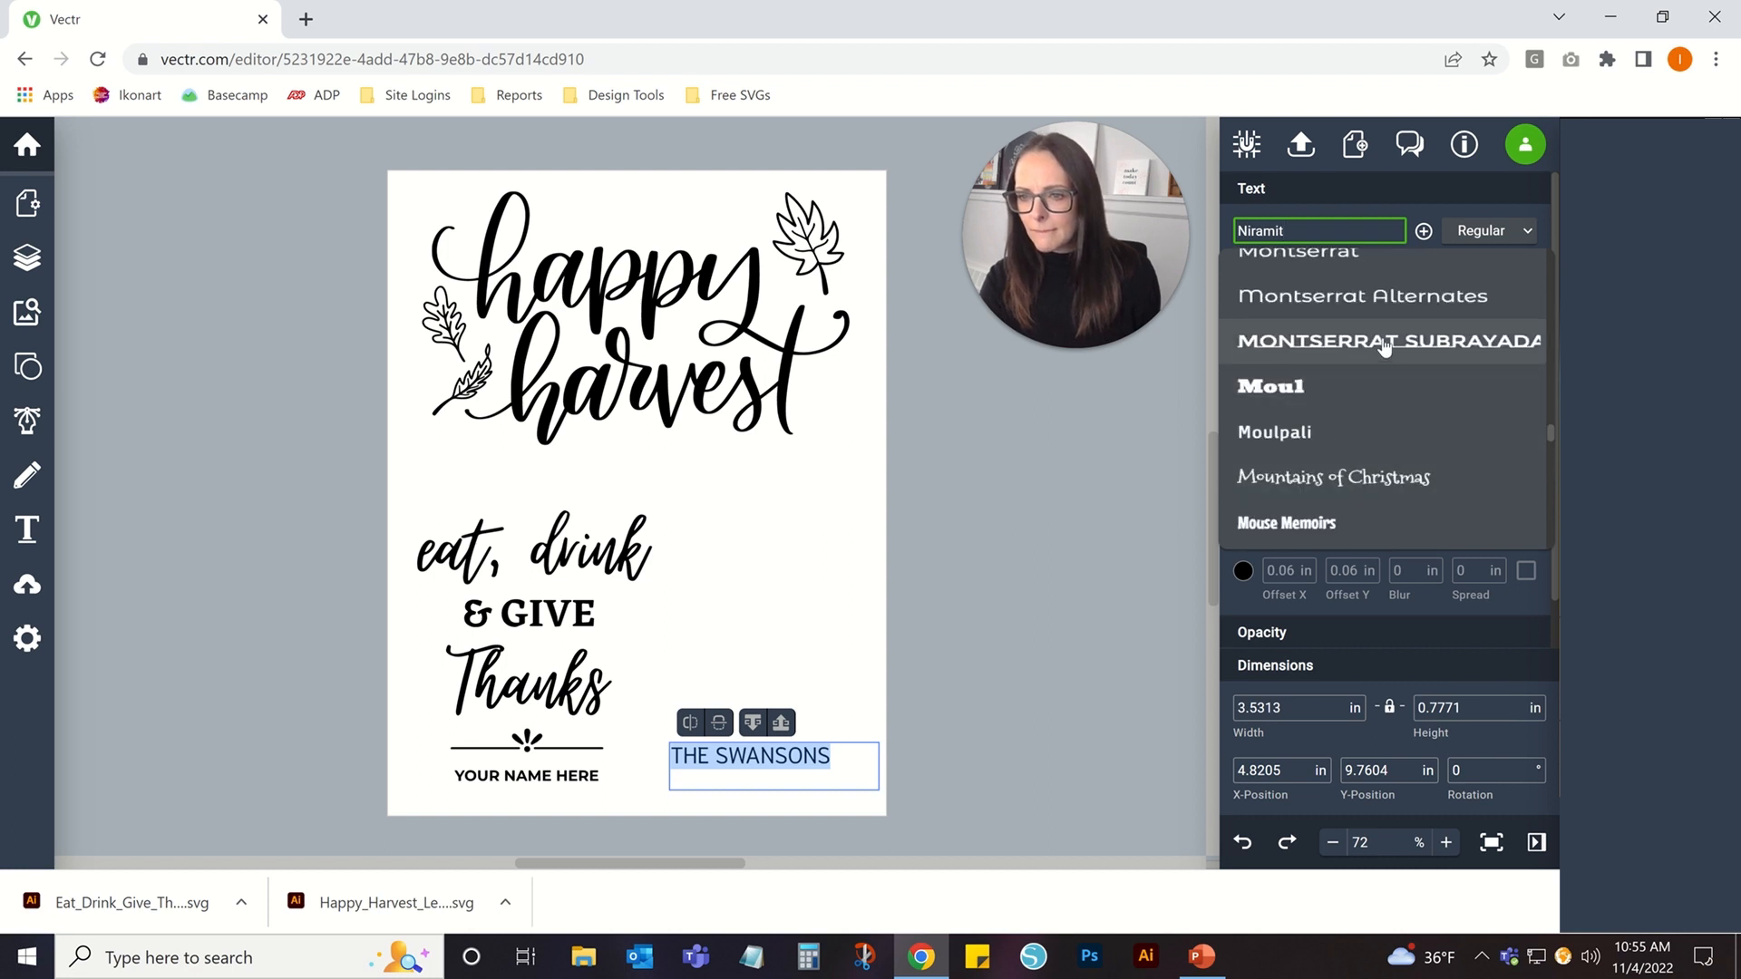
{"action": "scroll", "coordinate": [1368, 377], "scroll_direction": "up", "scroll_amount": 3}
{"action": "left_click", "coordinate": [1346, 474]}
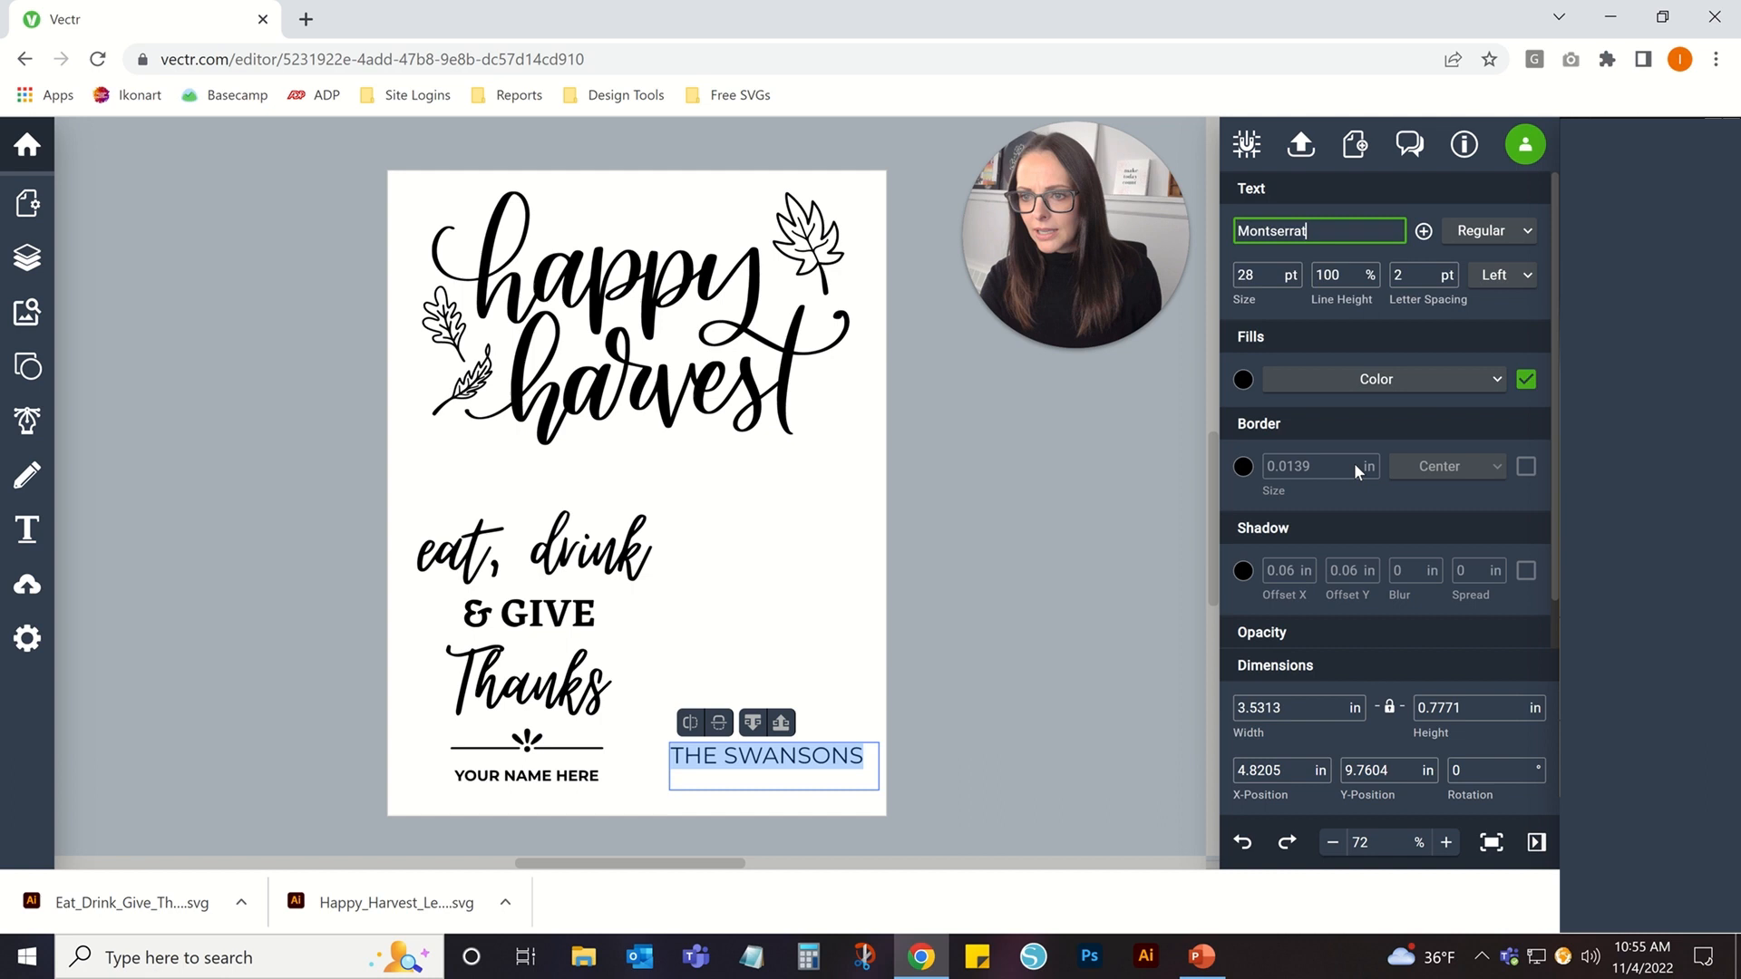
{"action": "left_click", "coordinate": [1483, 228]}
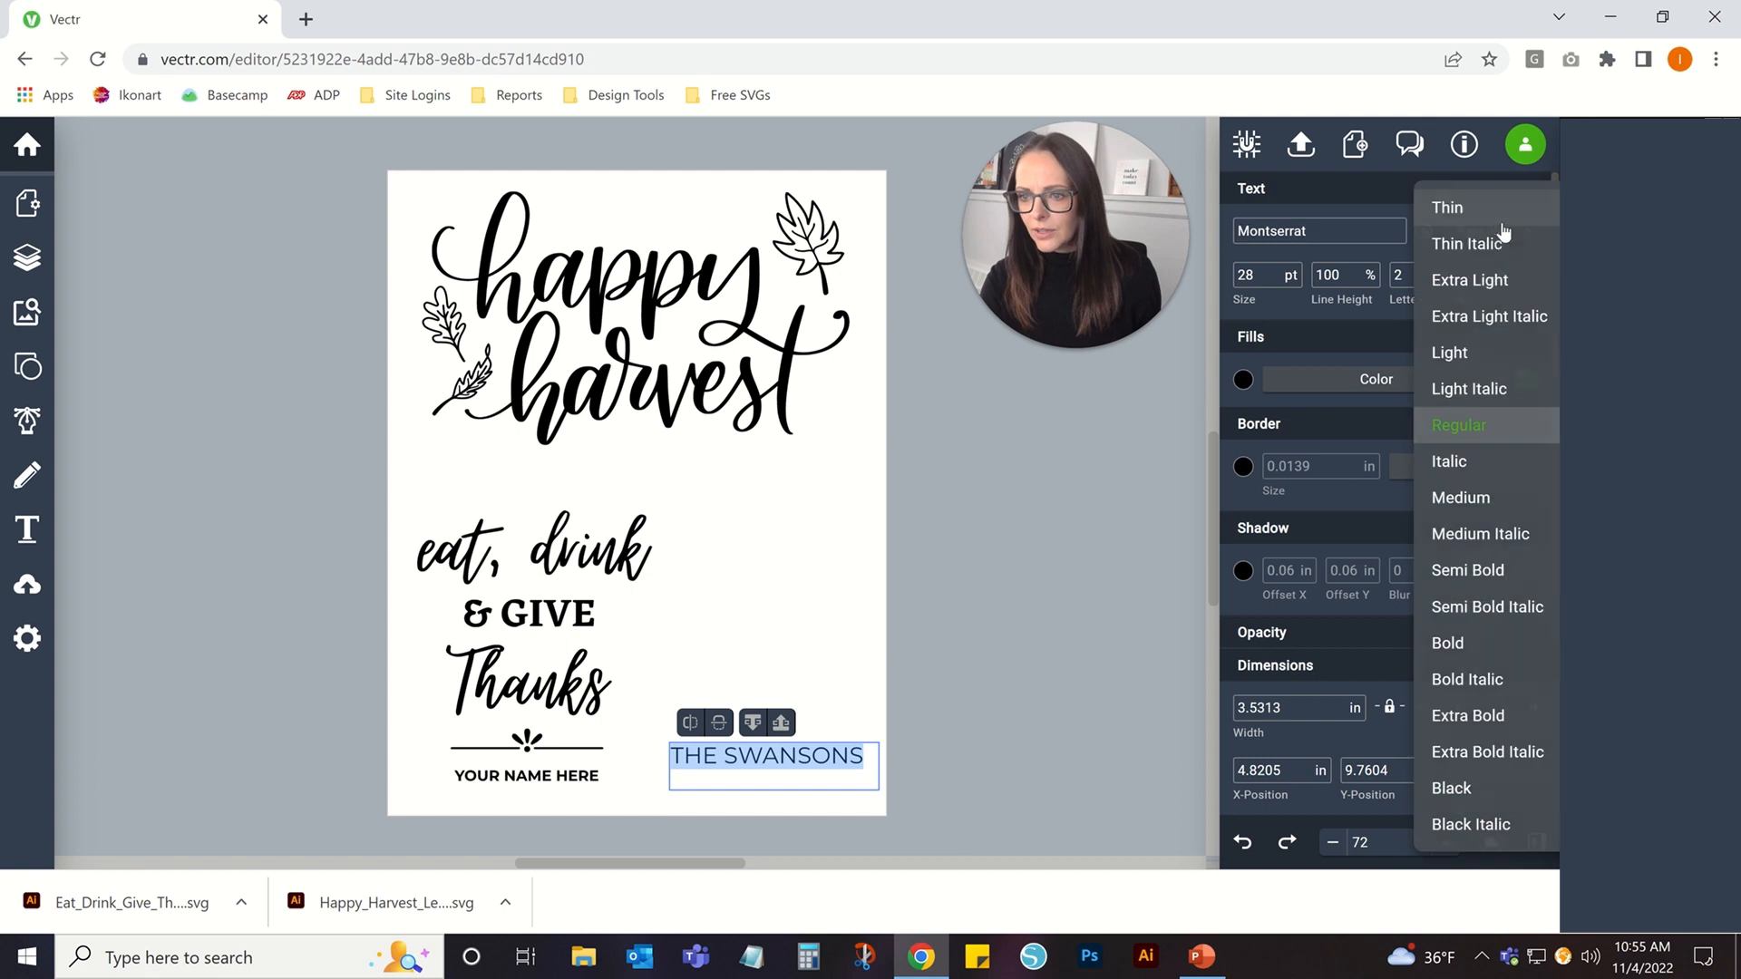
{"action": "left_click", "coordinate": [1454, 649]}
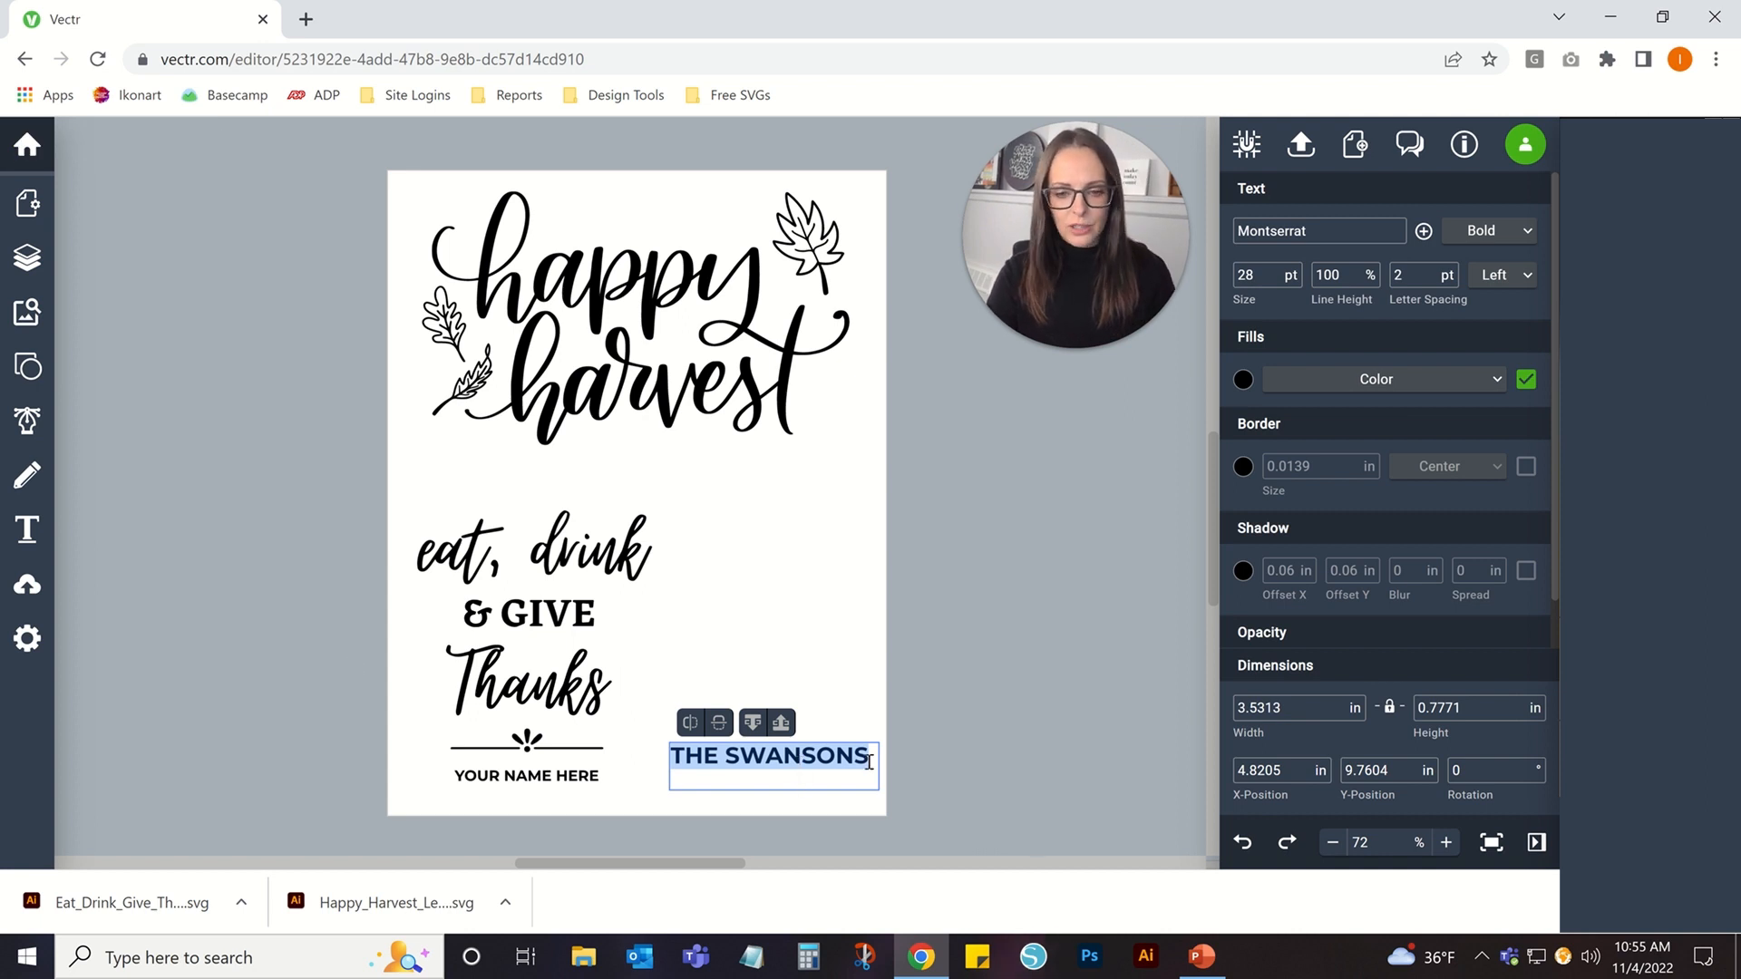
Move the family name text up beside Thanks, at about X 4.42 in and Y 8.85 in, and set its letter spacing to 33.
{"action": "left_click_drag", "start_coordinate": [869, 761], "coordinate": [932, 764]}
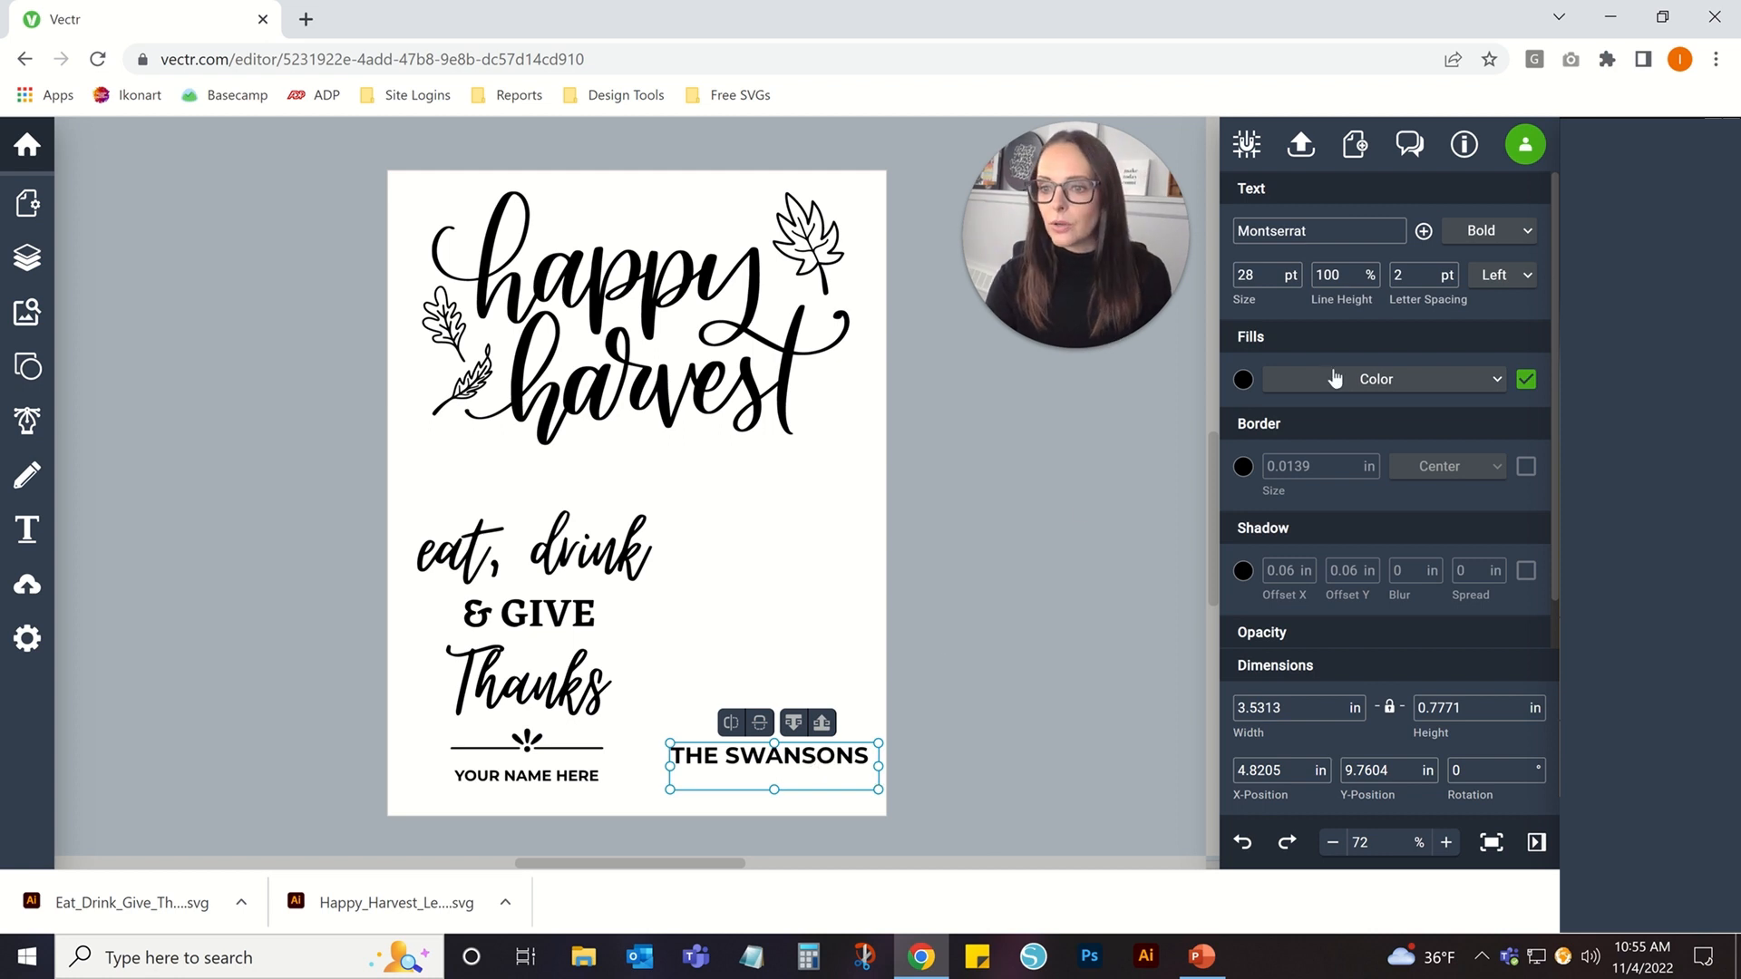
{"action": "left_click_drag", "start_coordinate": [806, 766], "coordinate": [782, 713]}
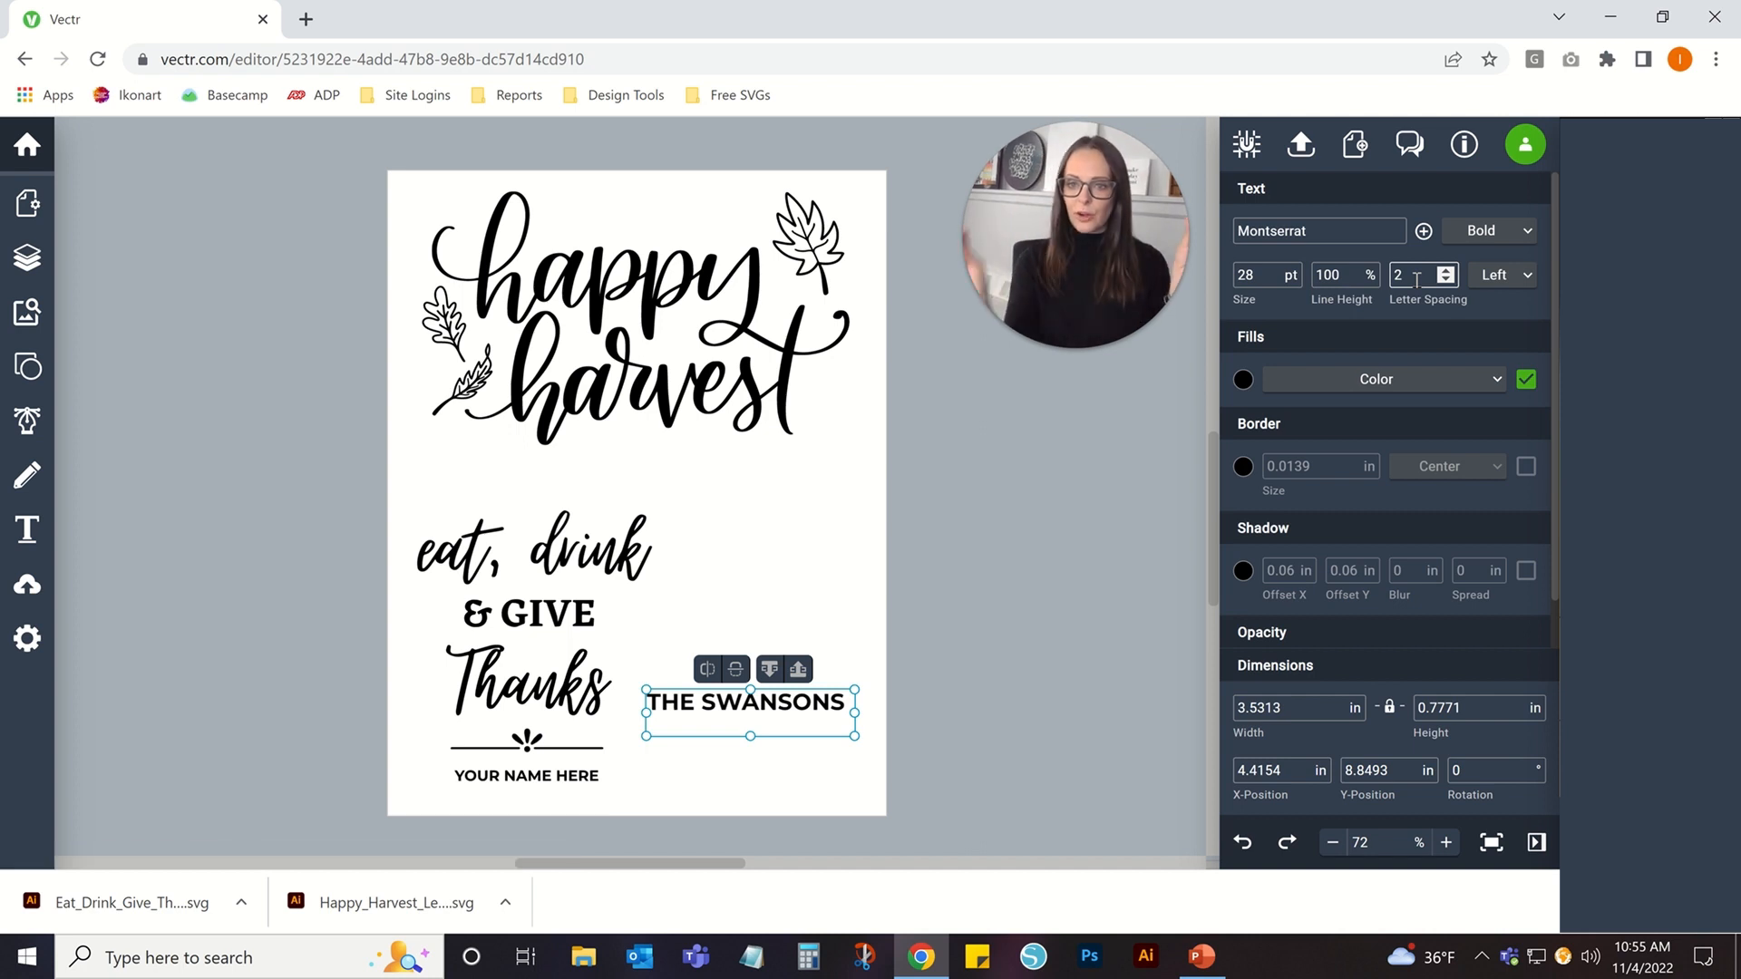
{"action": "left_click", "coordinate": [1446, 271]}
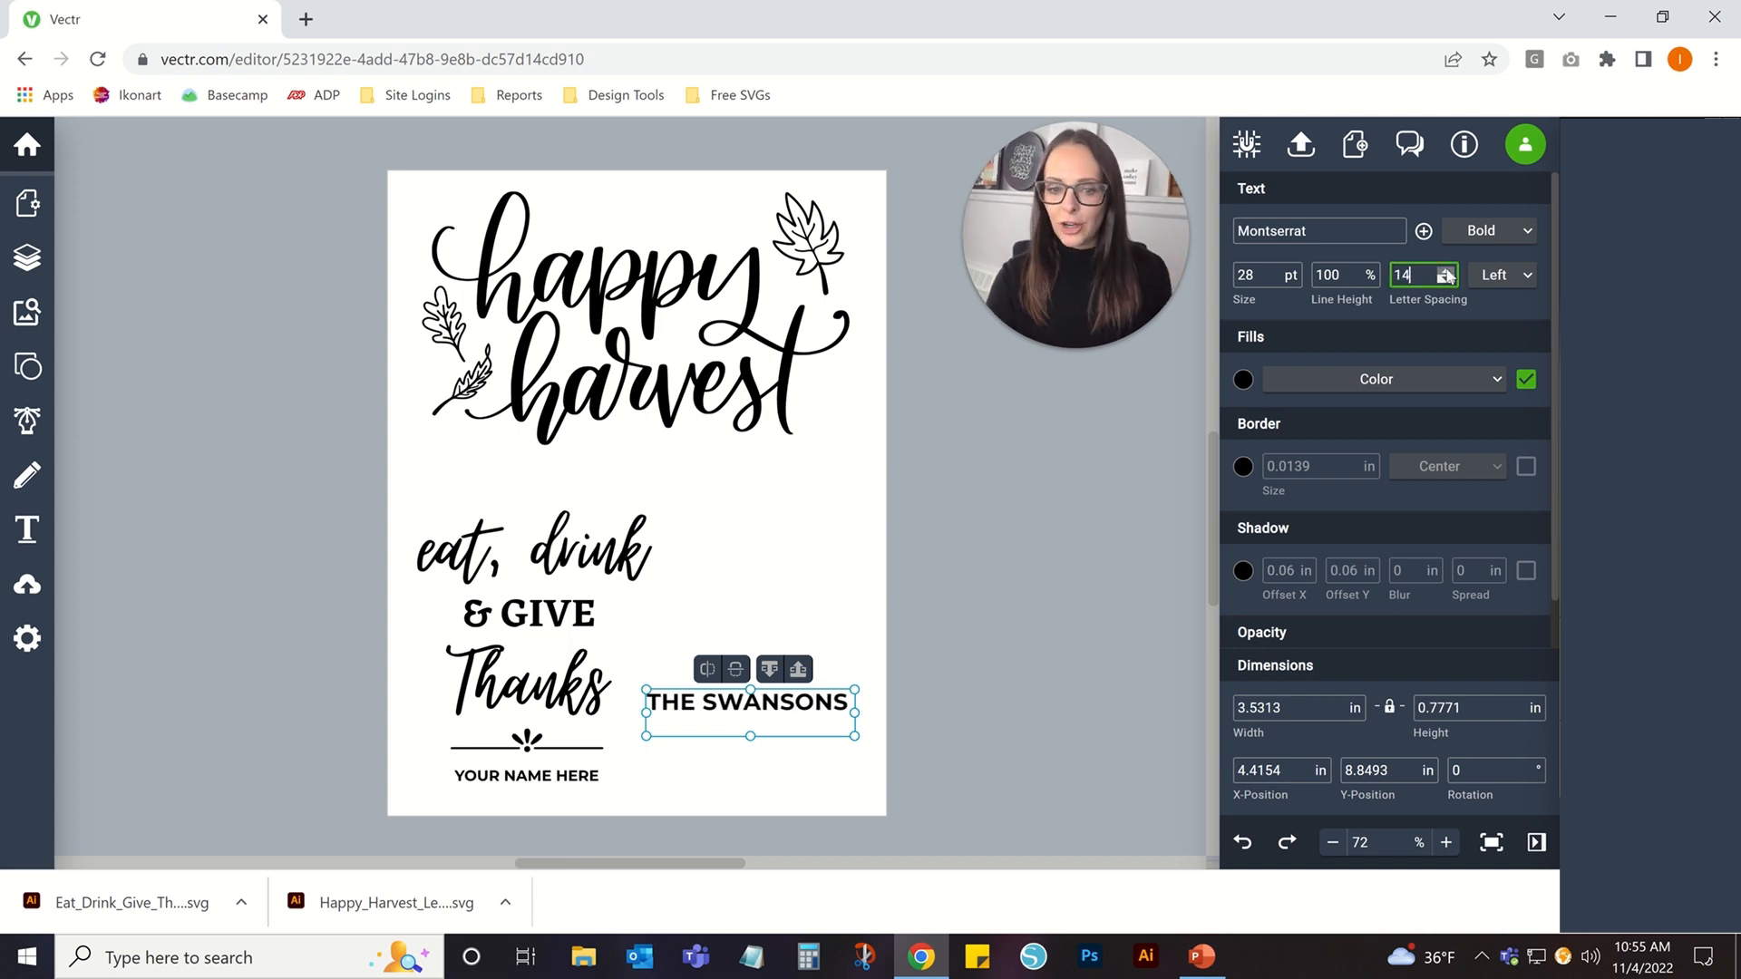
{"action": "left_click", "coordinate": [1446, 271]}
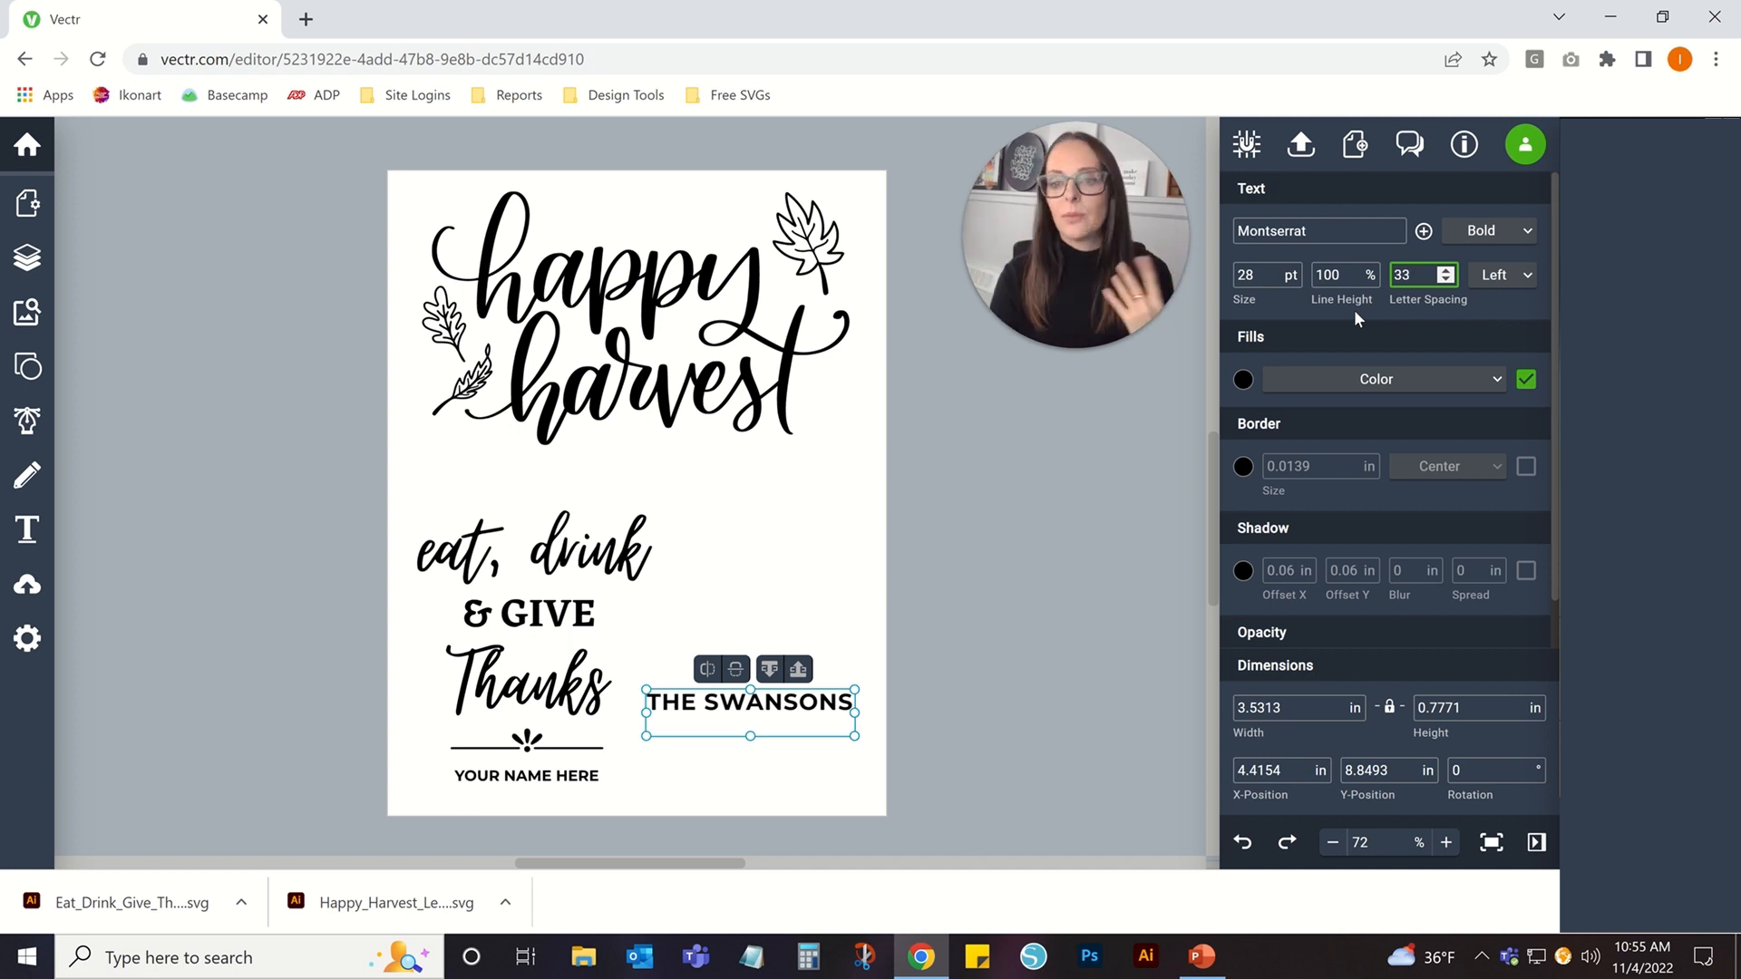
{"action": "left_click", "coordinate": [824, 606]}
Convert the family name text to outlines.
{"action": "left_click", "coordinate": [785, 712]}
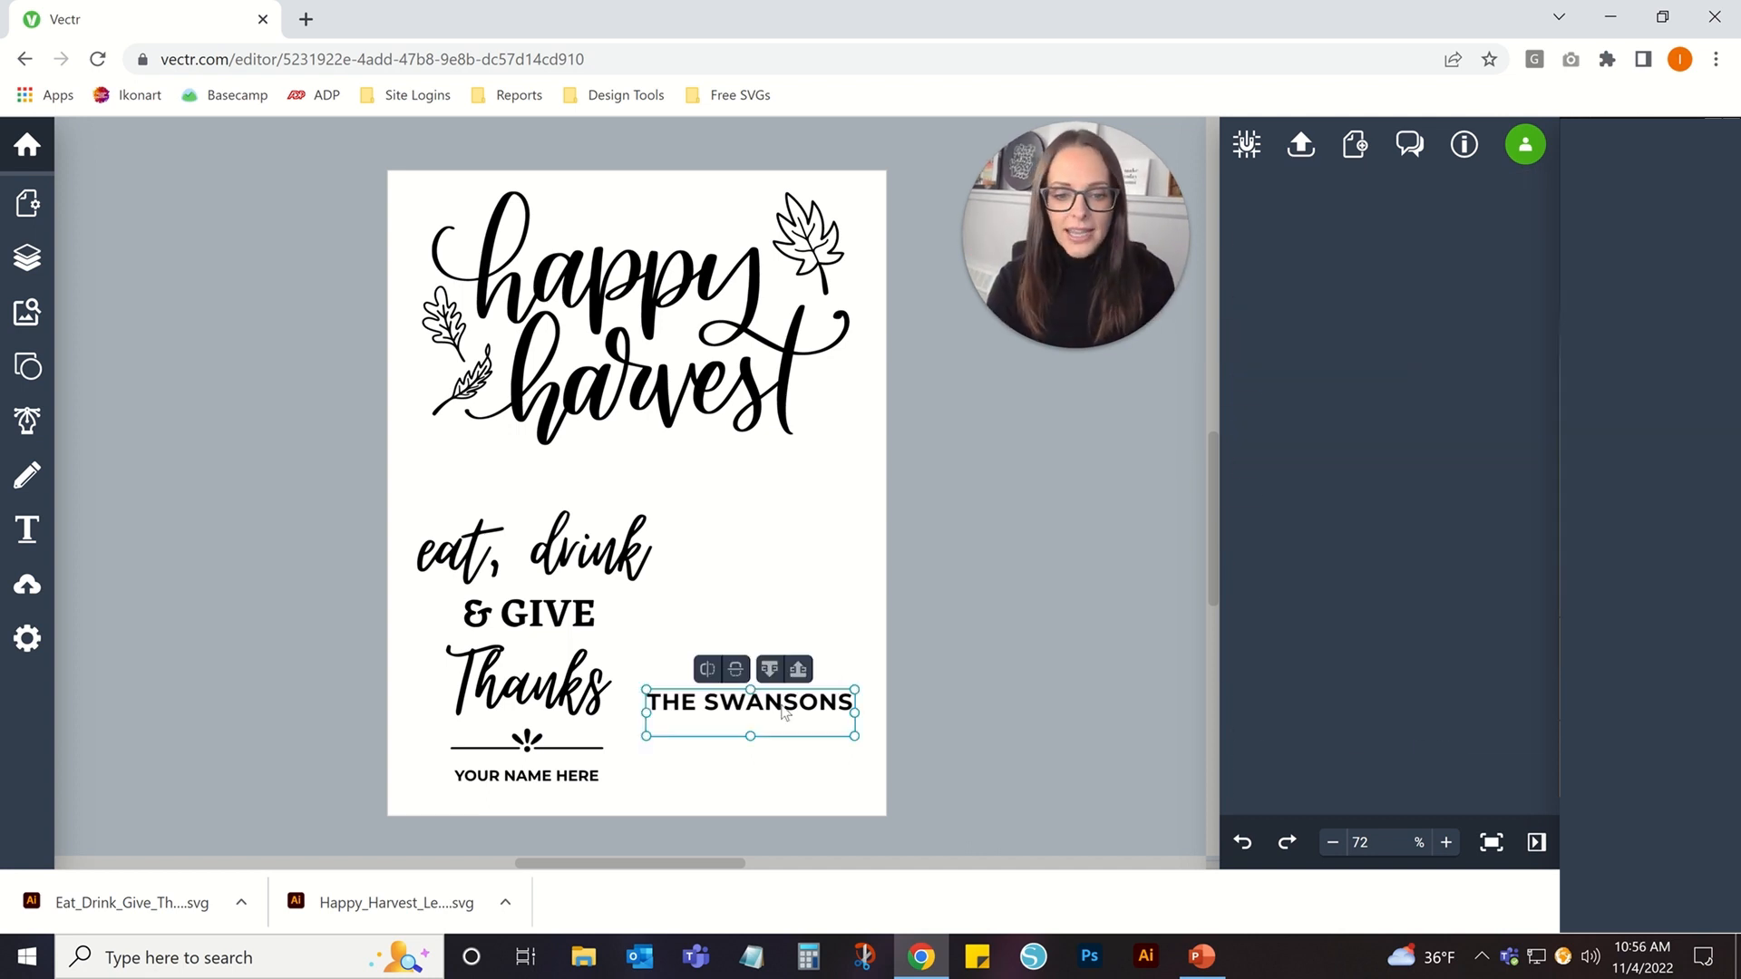
{"action": "right_click", "coordinate": [785, 712]}
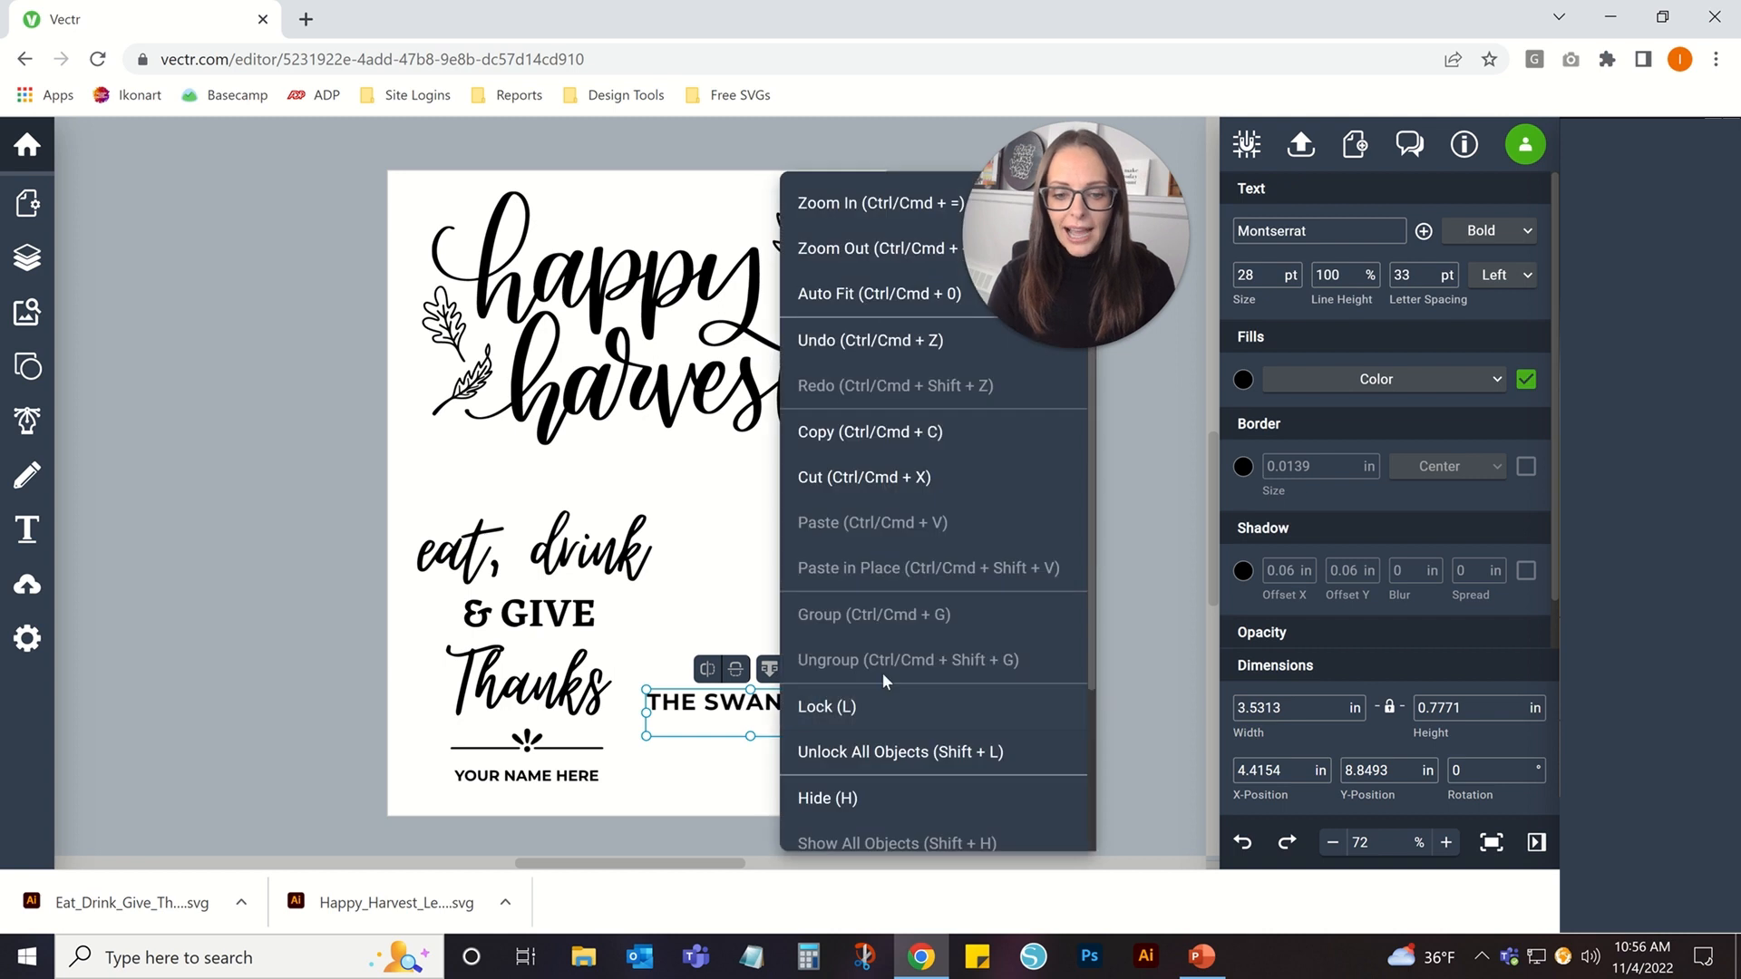
{"action": "scroll", "coordinate": [883, 671], "scroll_direction": "down", "scroll_amount": 3}
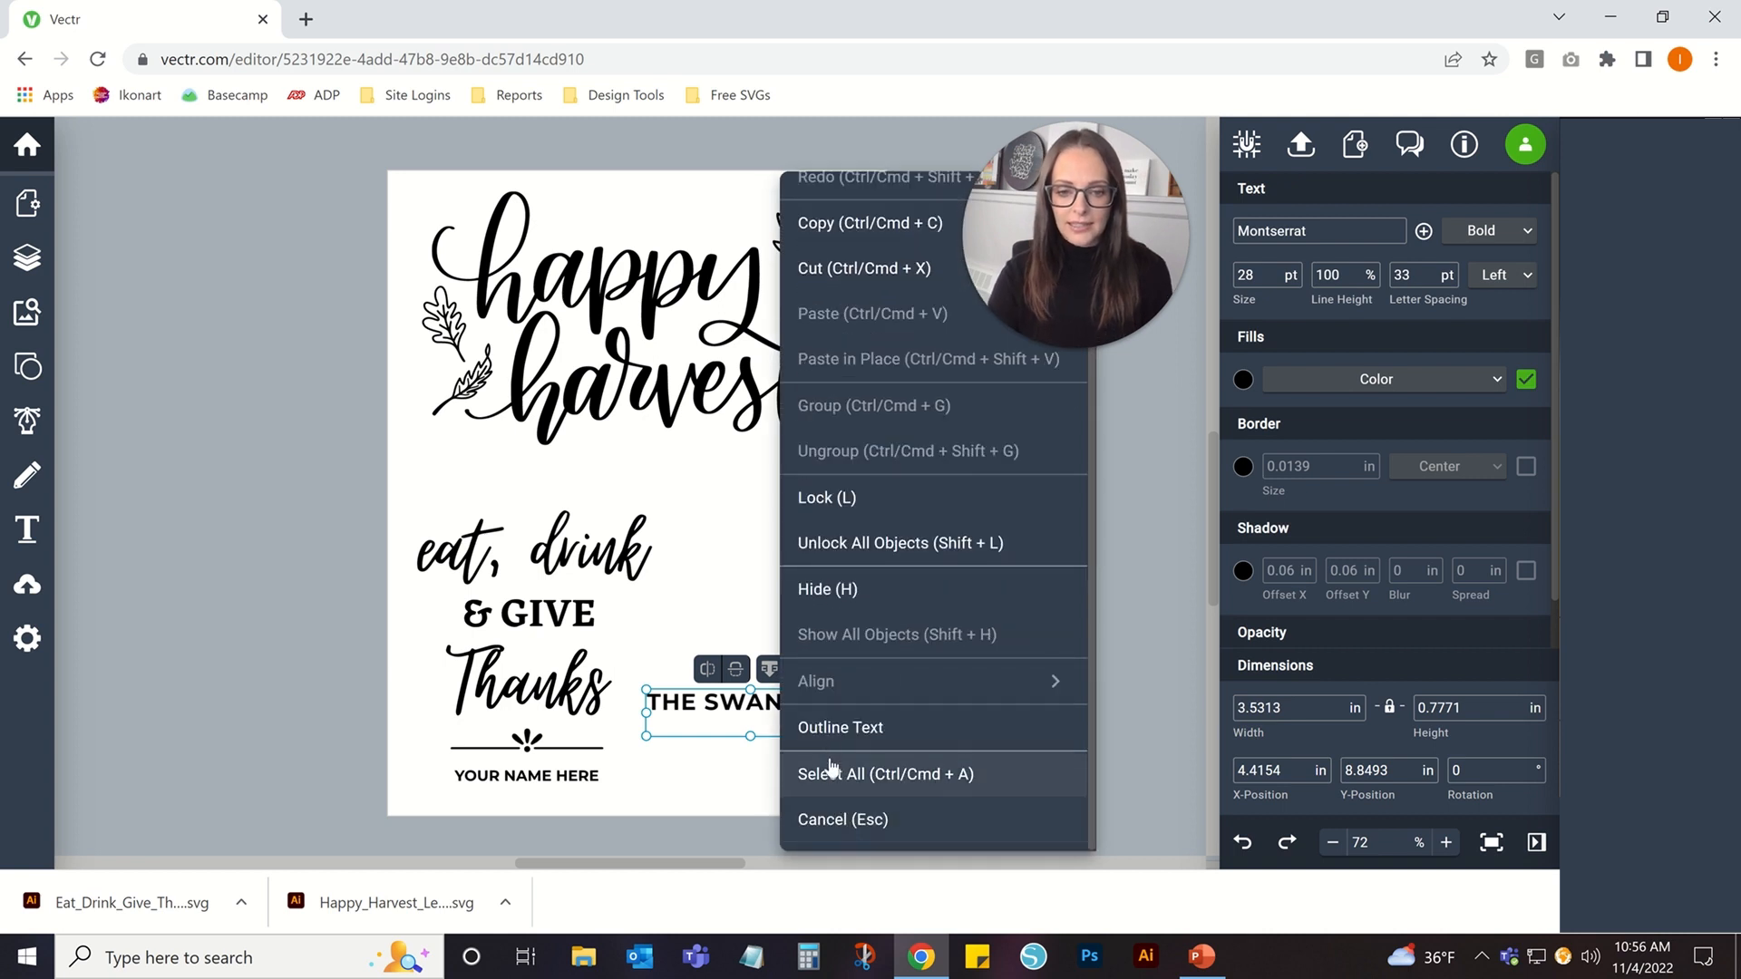
{"action": "left_click", "coordinate": [829, 726]}
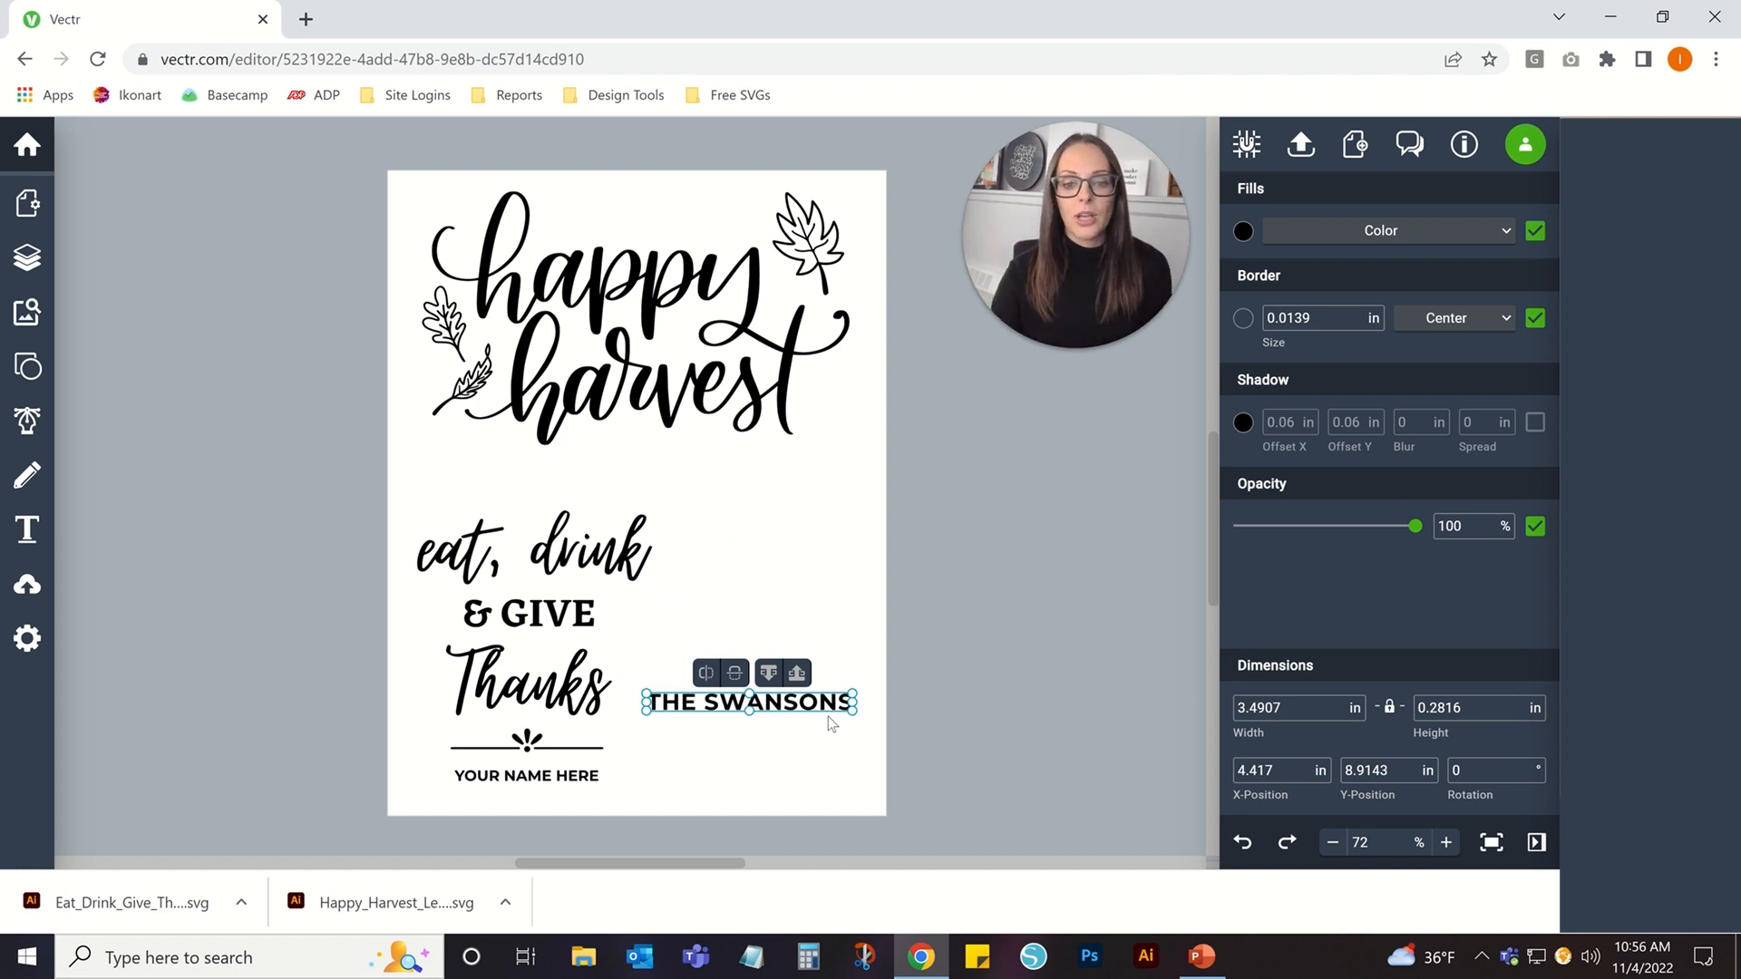
{"action": "right_click", "coordinate": [823, 713]}
{"action": "scroll", "coordinate": [874, 694], "scroll_direction": "down", "scroll_amount": 1}
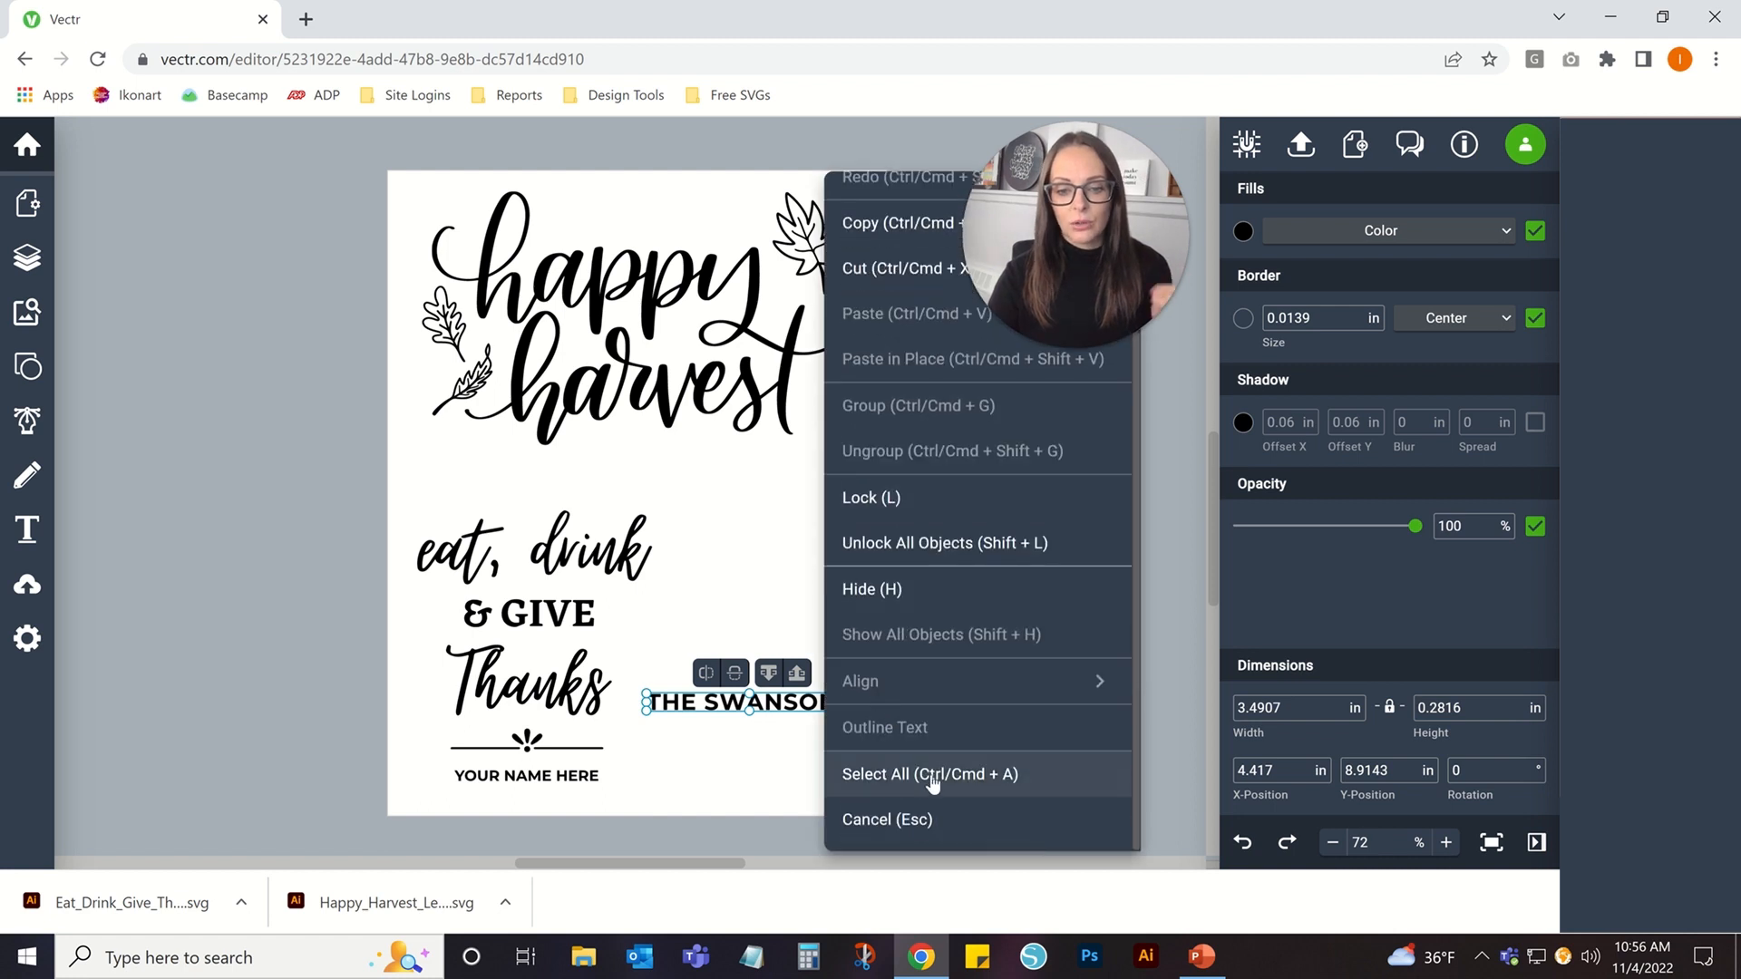
{"action": "left_click", "coordinate": [749, 588]}
Scale the outlined family name to about 2.76 in wide and place it directly beside YOUR NAME HERE.
{"action": "left_click", "coordinate": [842, 713]}
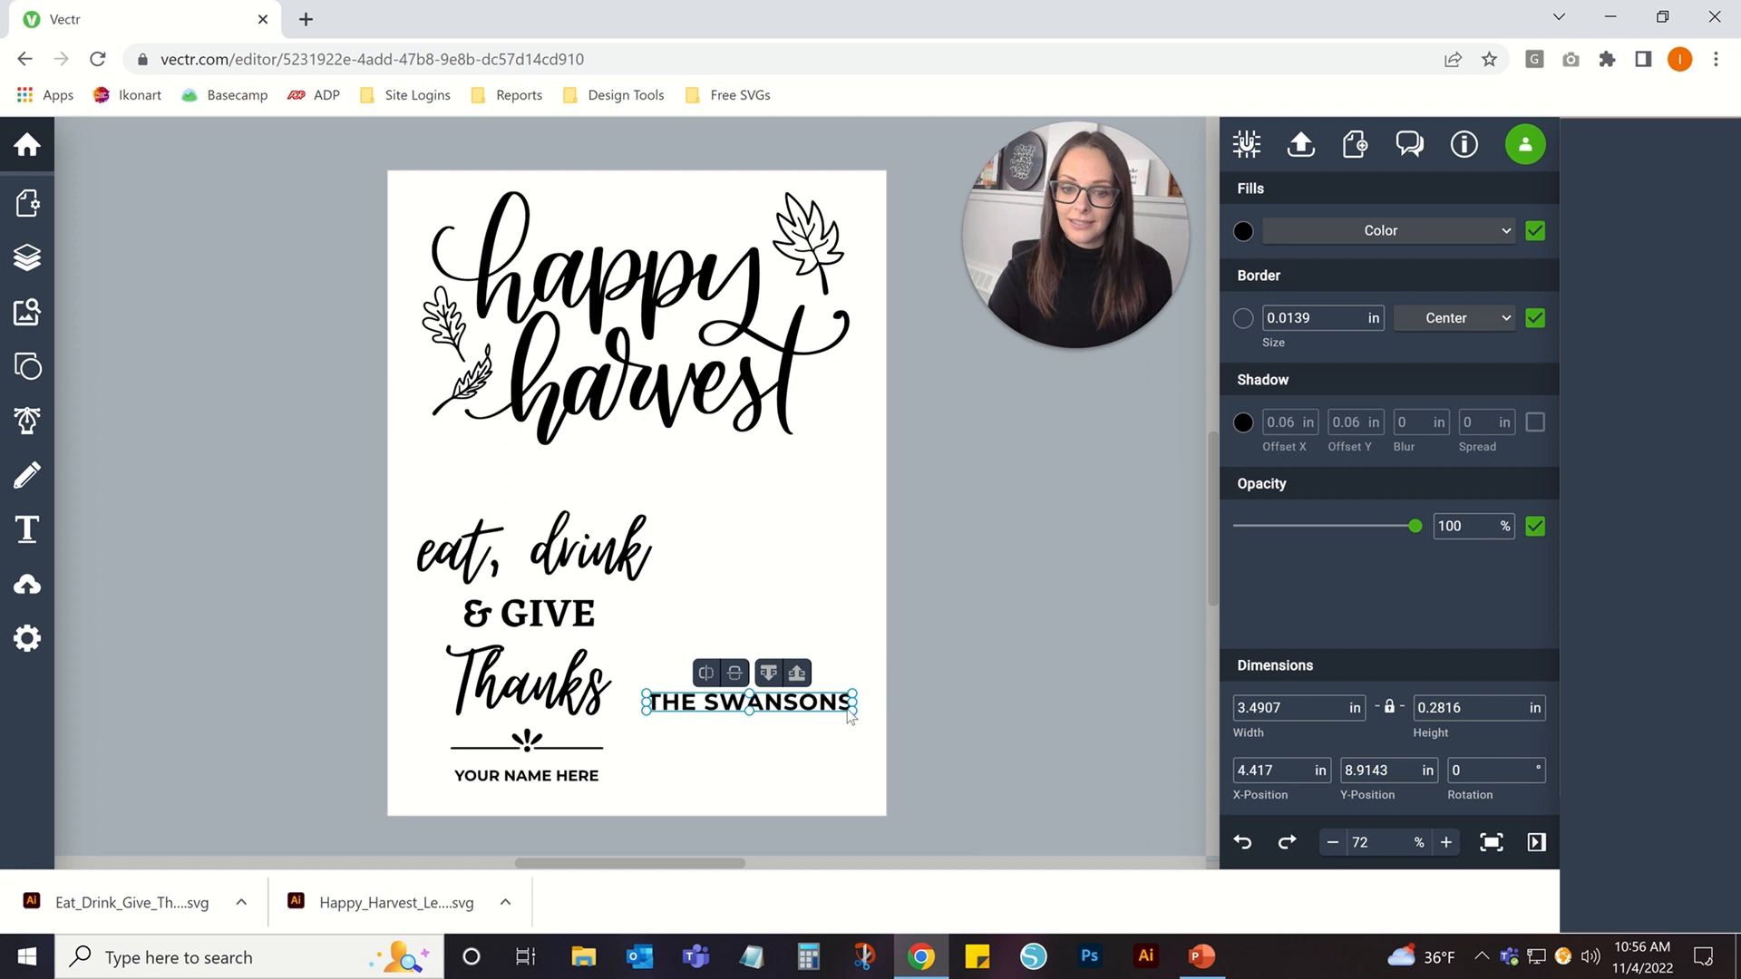
{"action": "left_click_drag", "start_coordinate": [852, 715], "coordinate": [744, 769]}
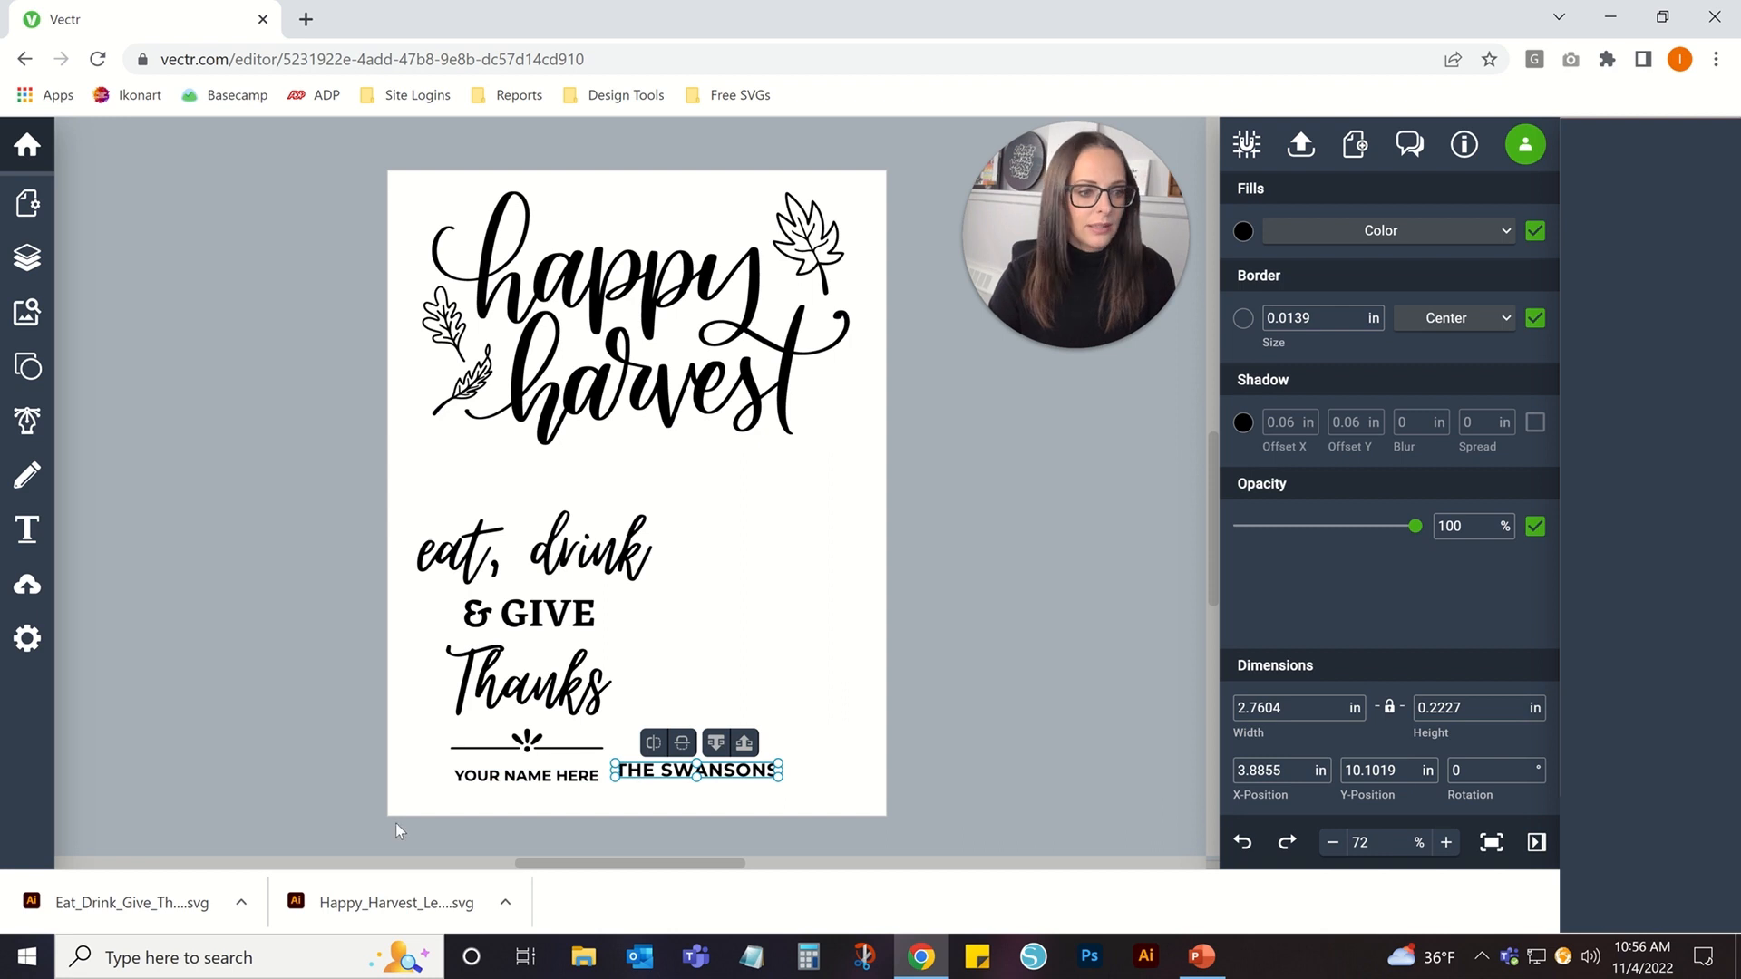
Move the outlined family name directly beneath YOUR NAME HERE and scale it down to match that line's width.
{"action": "scroll", "coordinate": [564, 765], "scroll_direction": "up", "scroll_amount": 4}
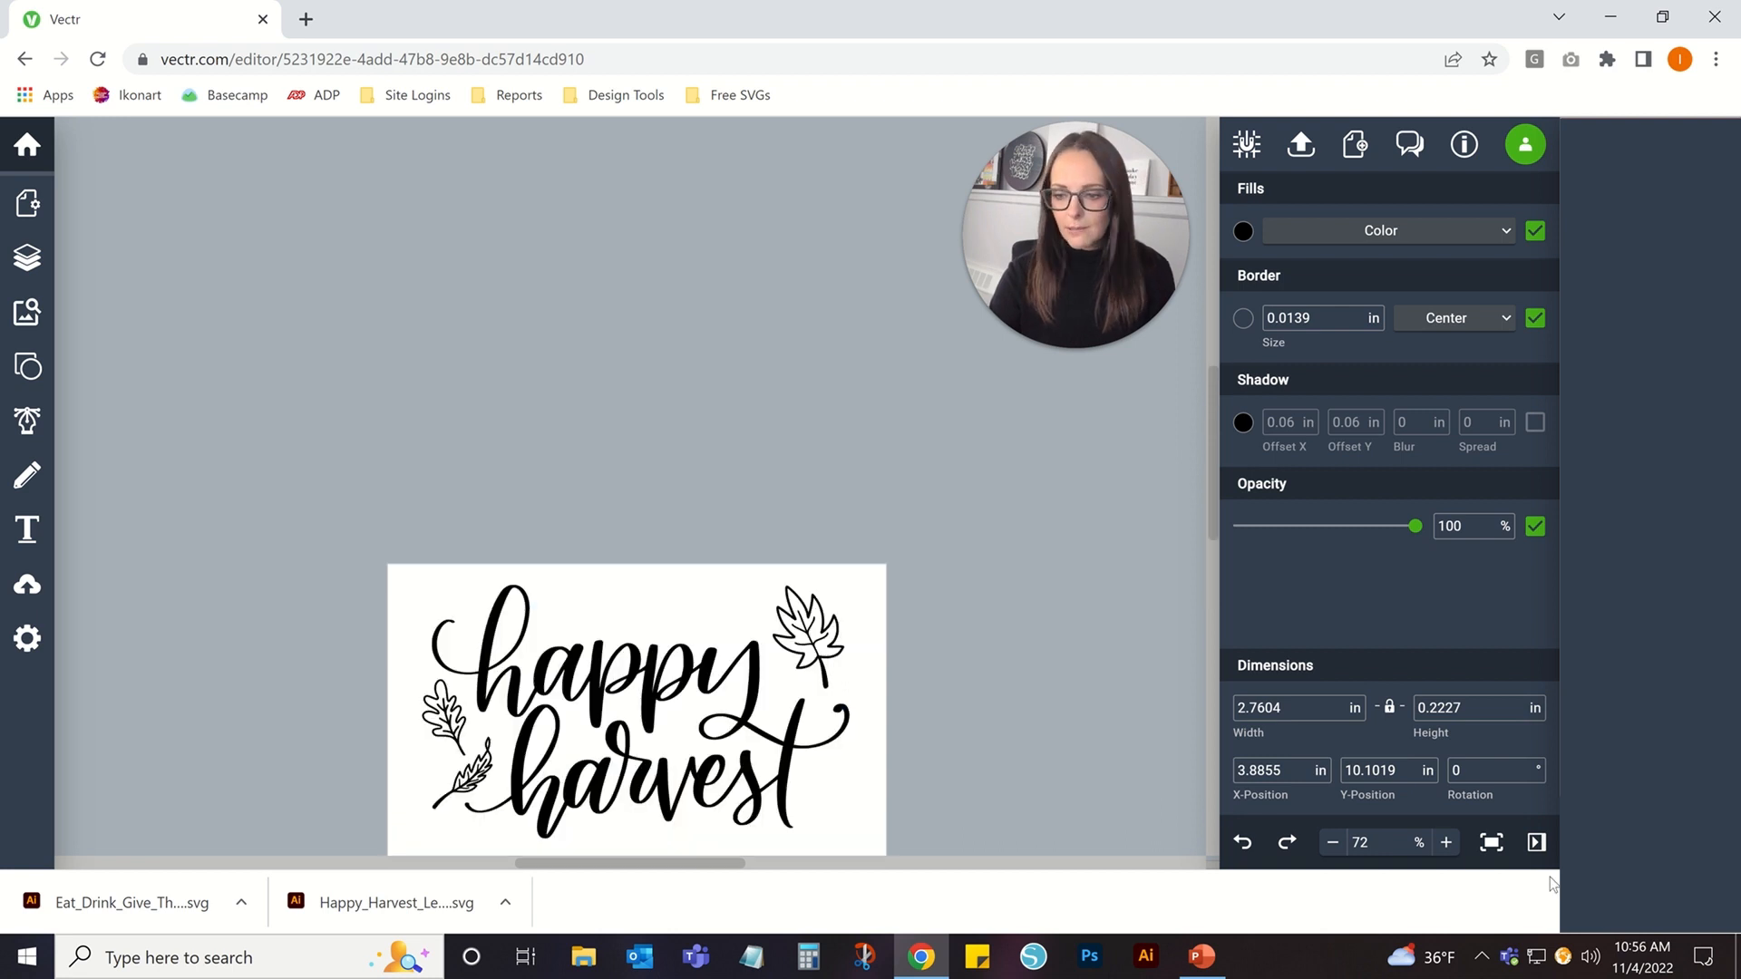
{"action": "left_click", "coordinate": [1442, 843]}
{"action": "left_click", "coordinate": [1442, 843]}
{"action": "left_click", "coordinate": [1441, 843]}
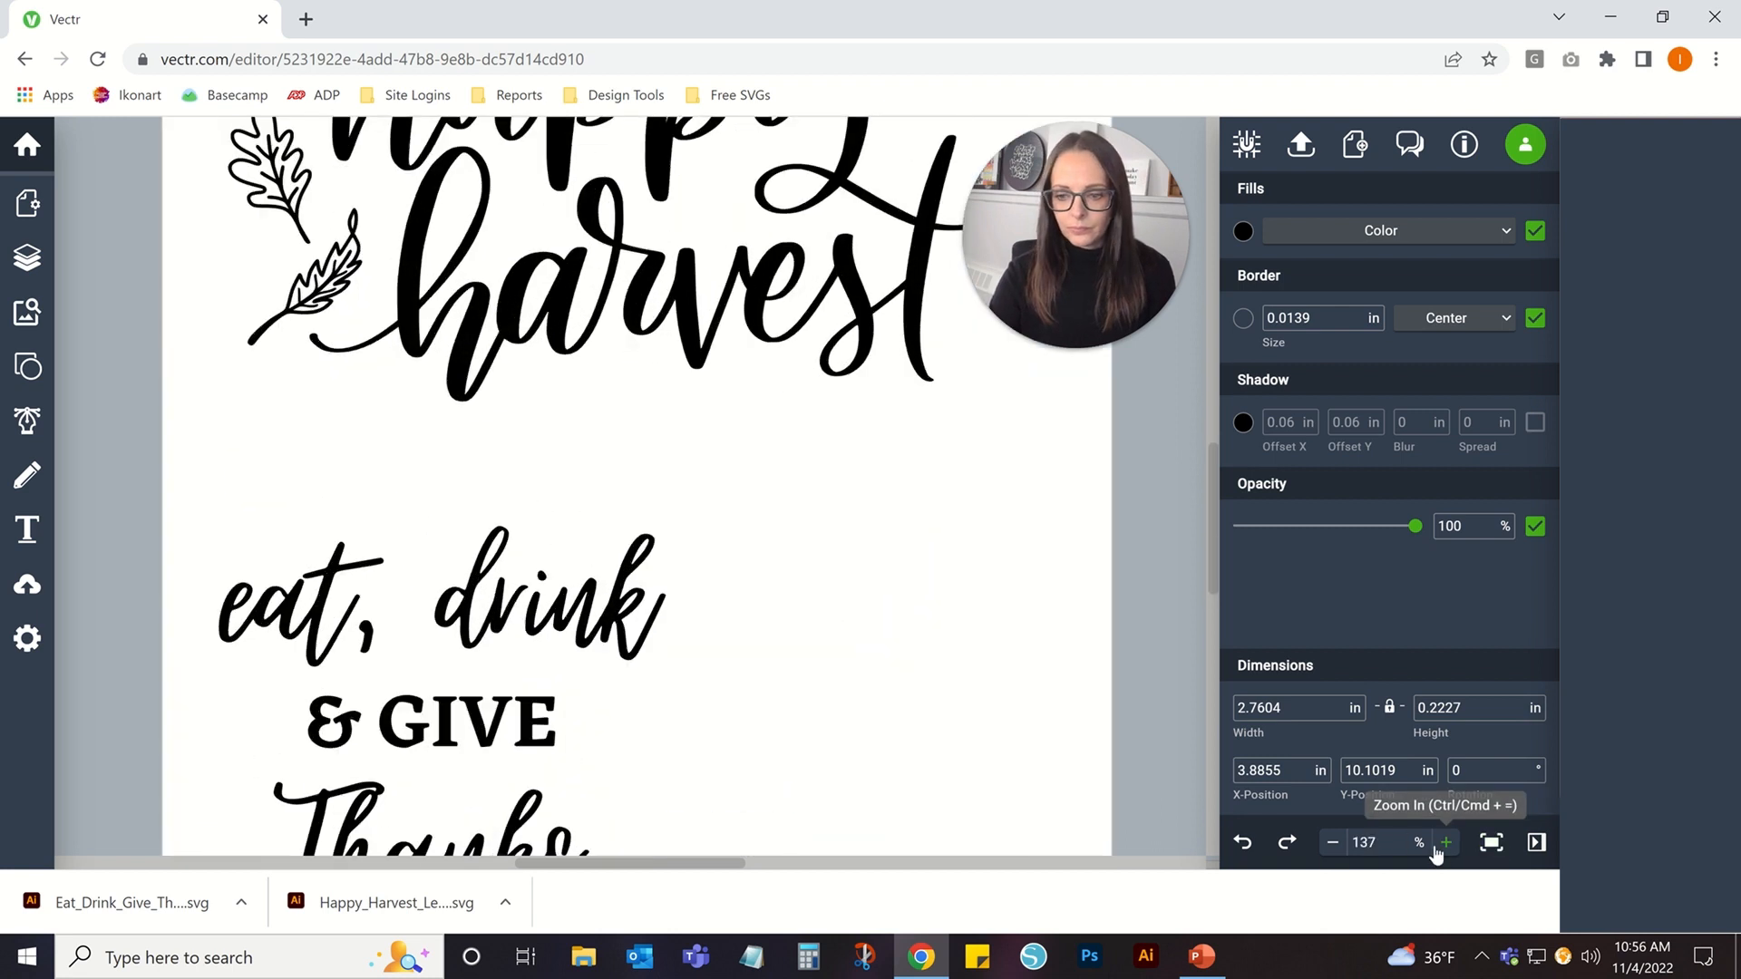
{"action": "scroll", "coordinate": [764, 684], "scroll_direction": "down", "scroll_amount": 4}
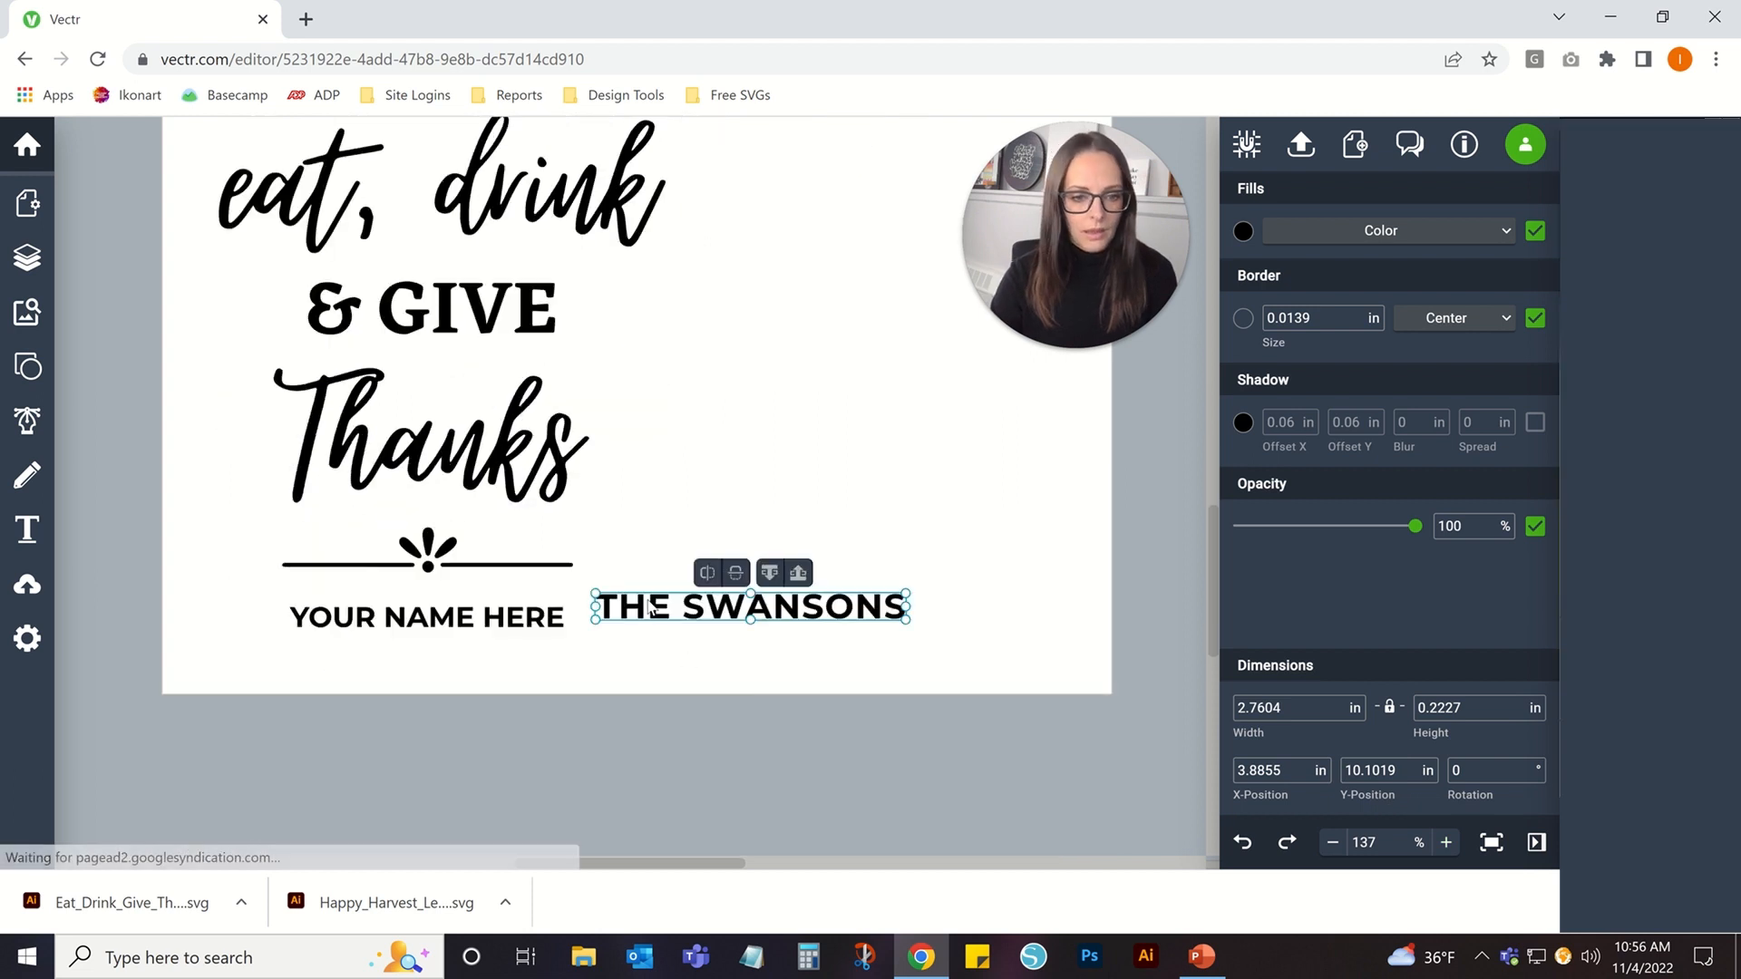
{"action": "left_click_drag", "start_coordinate": [651, 608], "coordinate": [345, 661]}
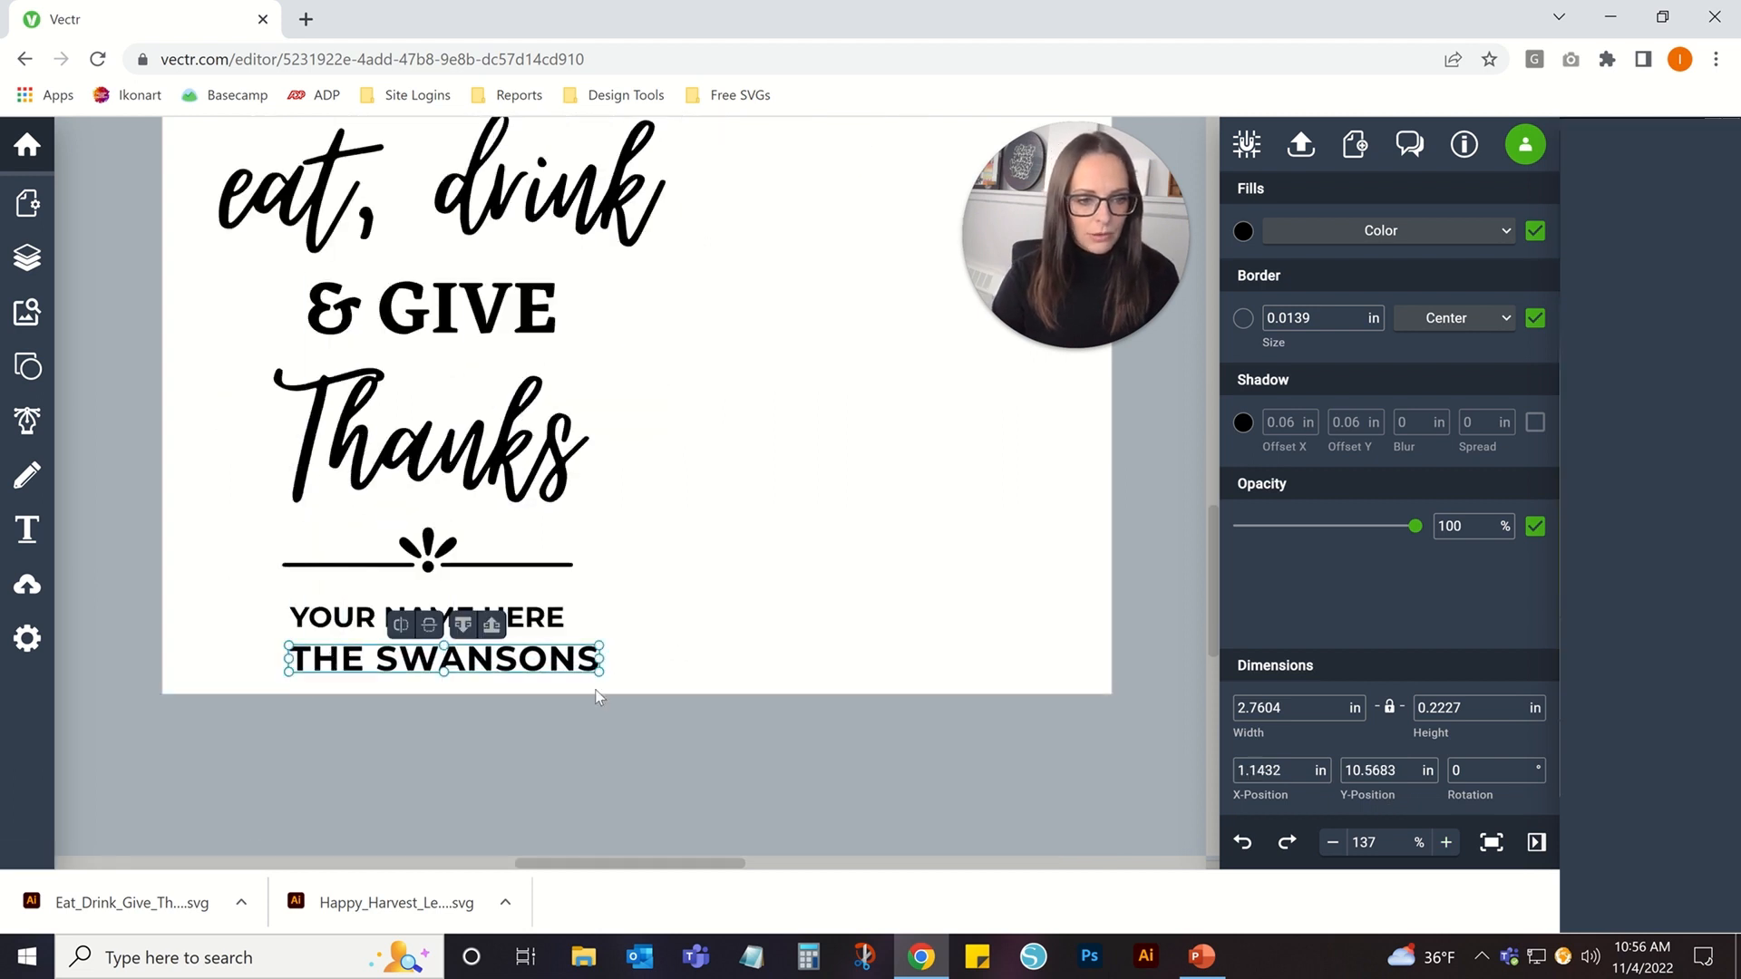
{"action": "left_click_drag", "start_coordinate": [600, 672], "coordinate": [584, 649]}
{"action": "left_click", "coordinate": [632, 651]}
Delete the YOUR NAME HERE placeholder, and center the slightly smaller outlined family name close beneath the decorative divider line.
{"action": "left_click_drag", "start_coordinate": [243, 589], "coordinate": [602, 624]}
{"action": "key", "text": "Delete"}
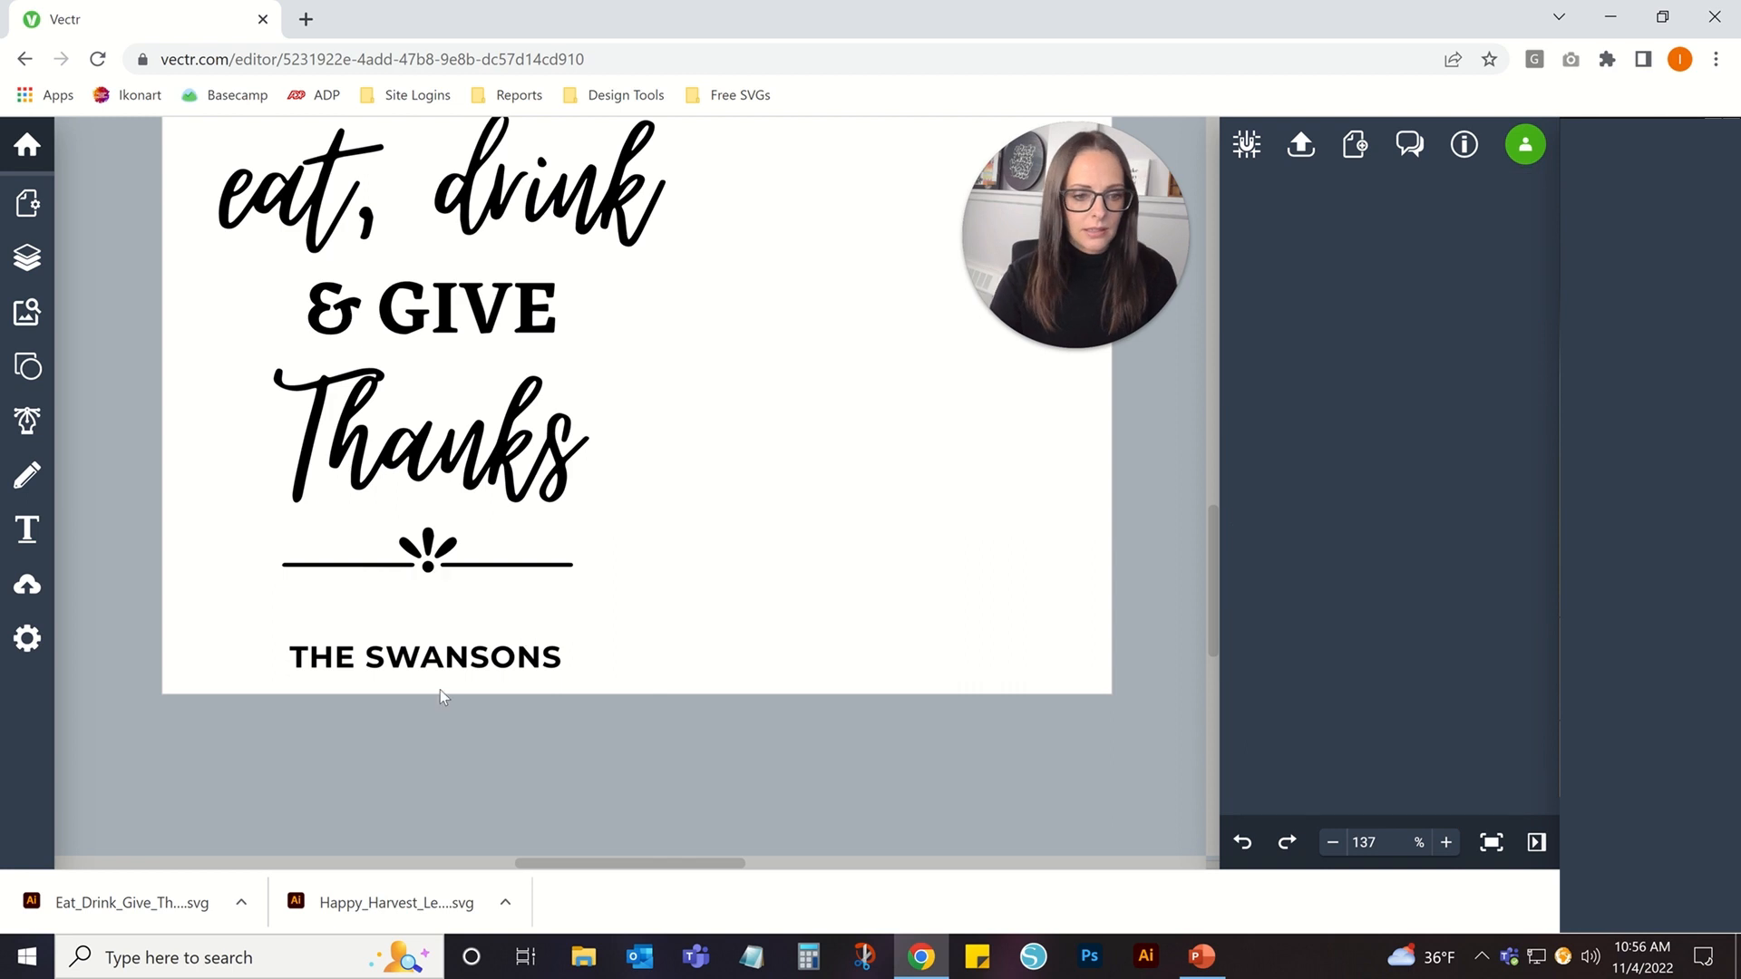
{"action": "left_click_drag", "start_coordinate": [459, 647], "coordinate": [451, 603]}
{"action": "left_click_drag", "start_coordinate": [565, 617], "coordinate": [497, 602]}
{"action": "left_click", "coordinate": [781, 568]}
Unlock all objects in the artwork and check that the happy harvest design can be selected.
{"action": "scroll", "coordinate": [816, 571], "scroll_direction": "up", "scroll_amount": 5}
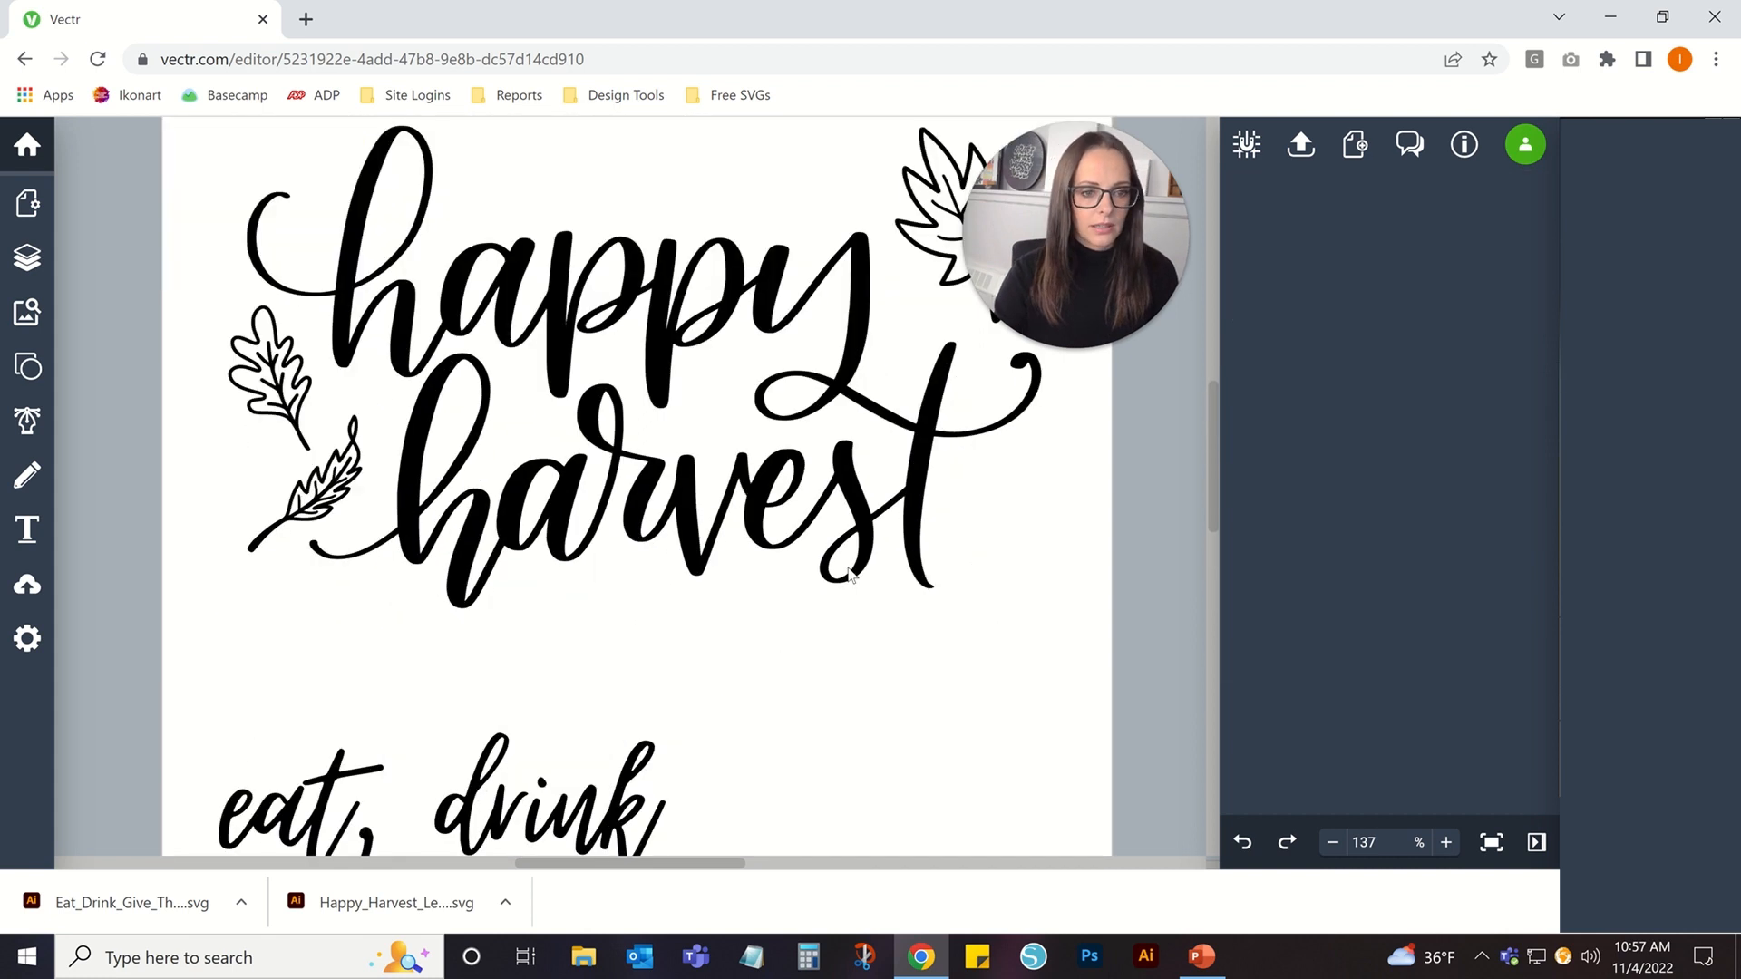
{"action": "scroll", "coordinate": [850, 573], "scroll_direction": "down", "scroll_amount": 8}
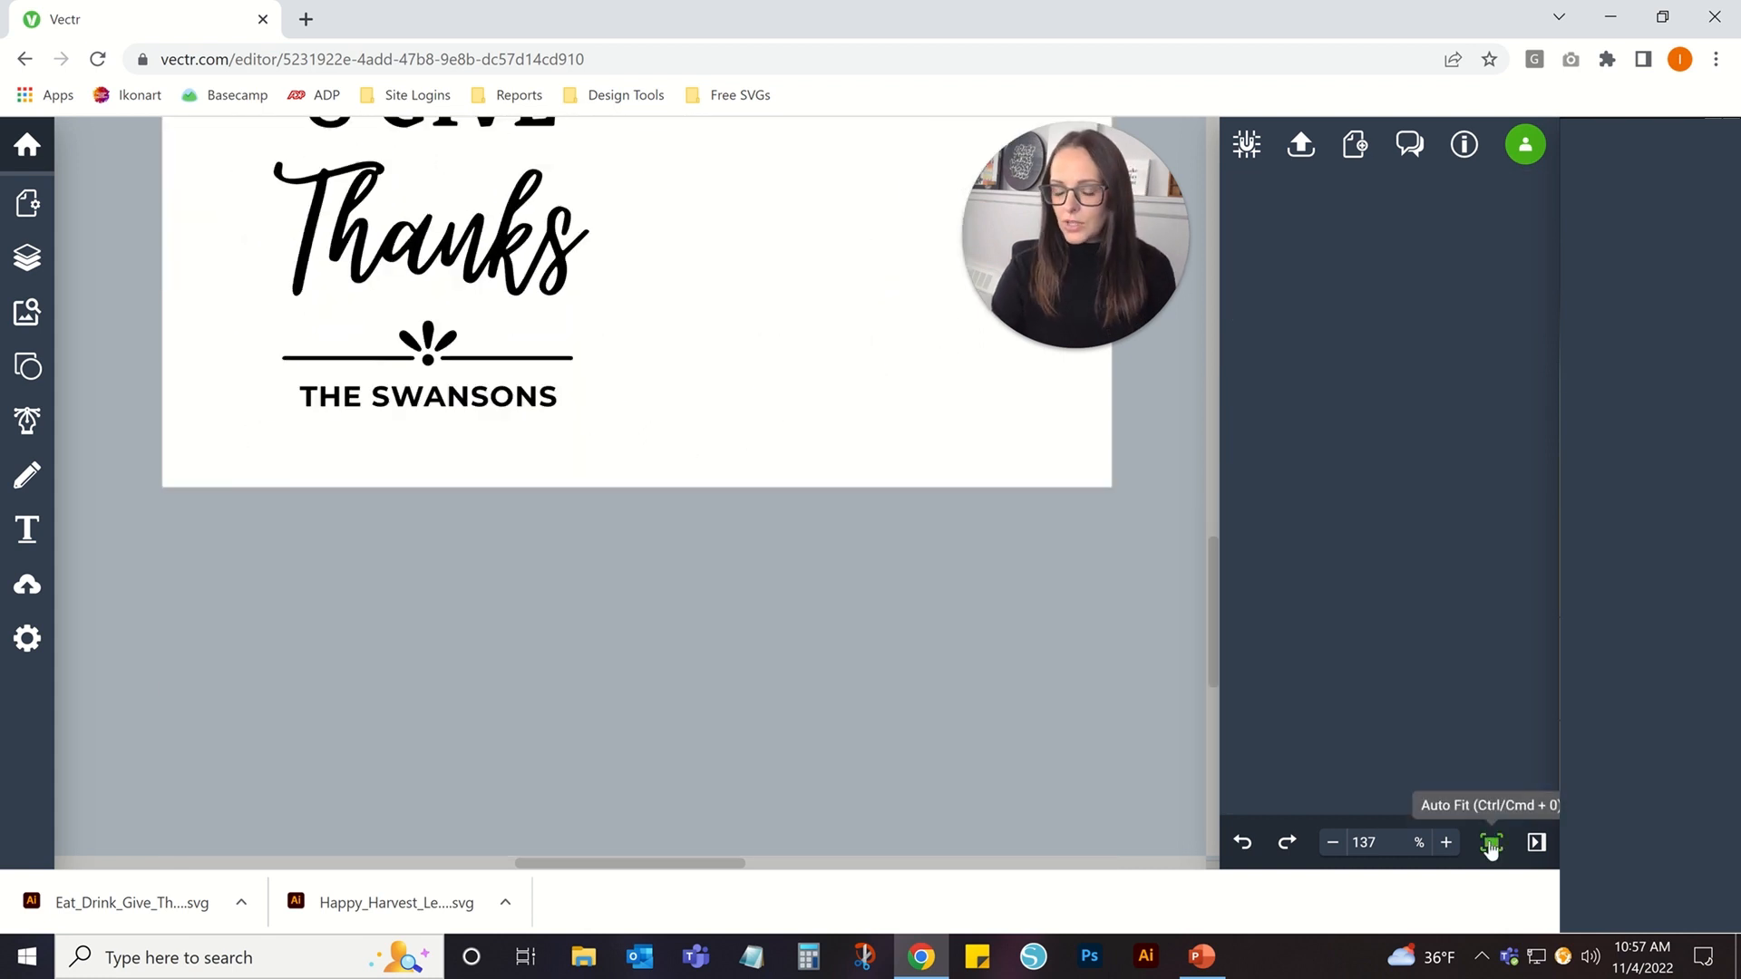
{"action": "left_click", "coordinate": [1492, 846]}
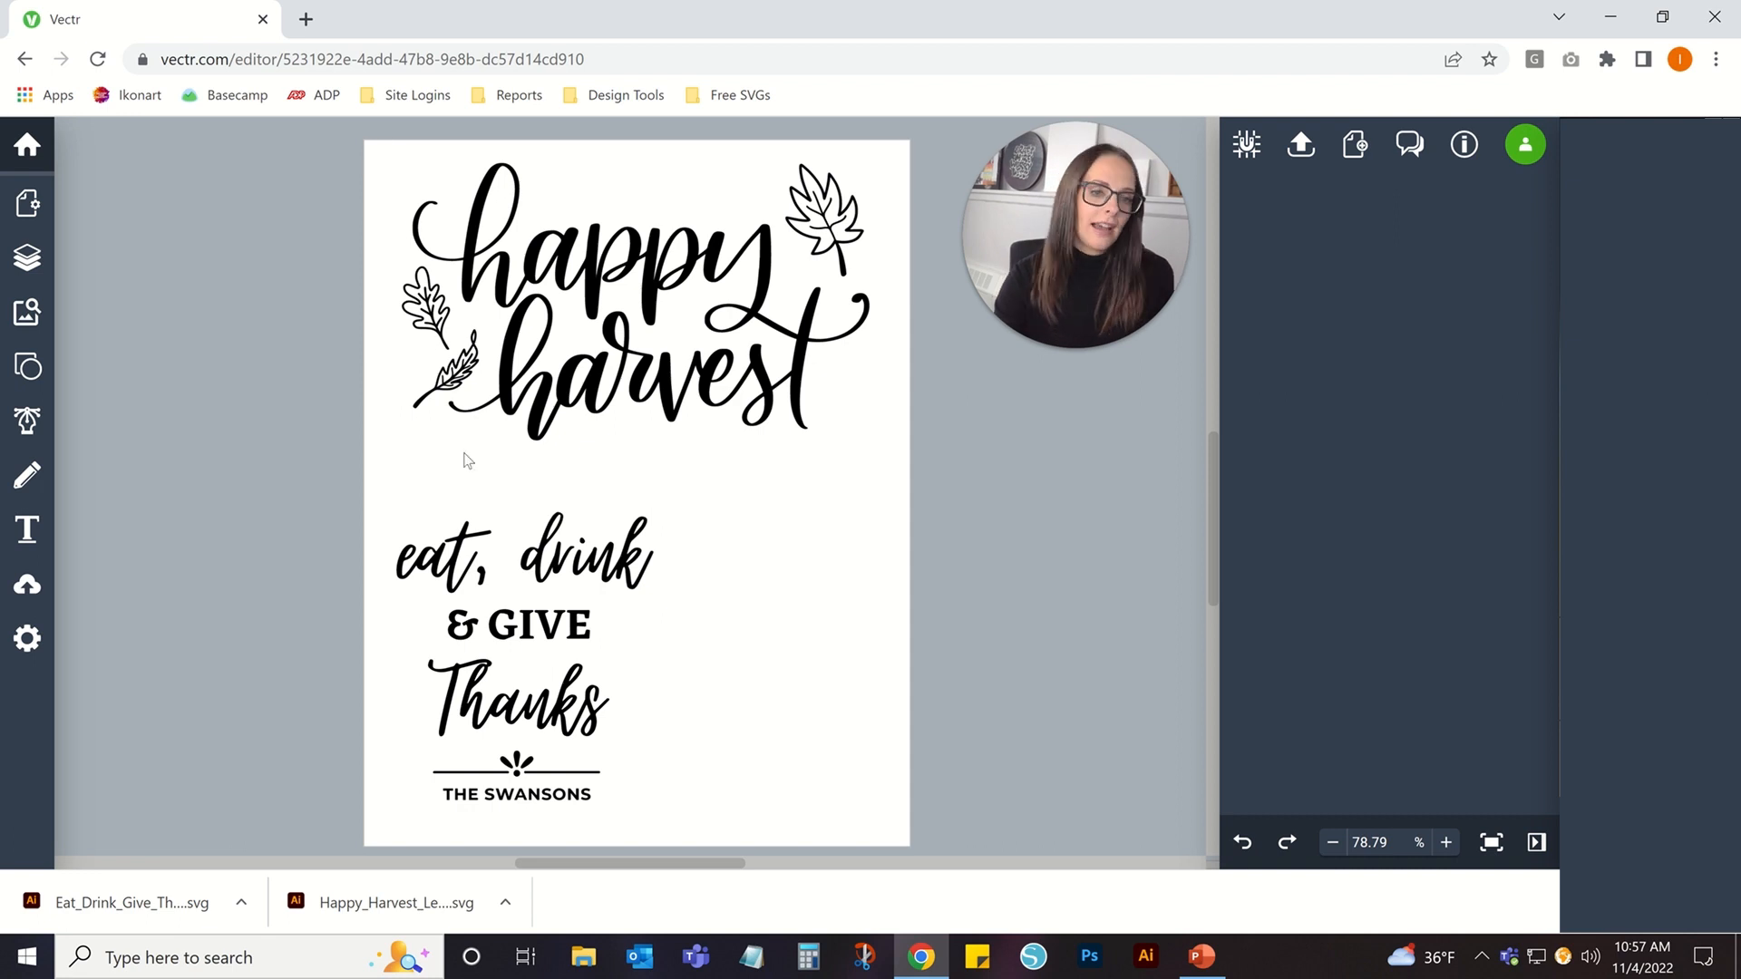
{"action": "left_click_drag", "start_coordinate": [334, 181], "coordinate": [958, 444]}
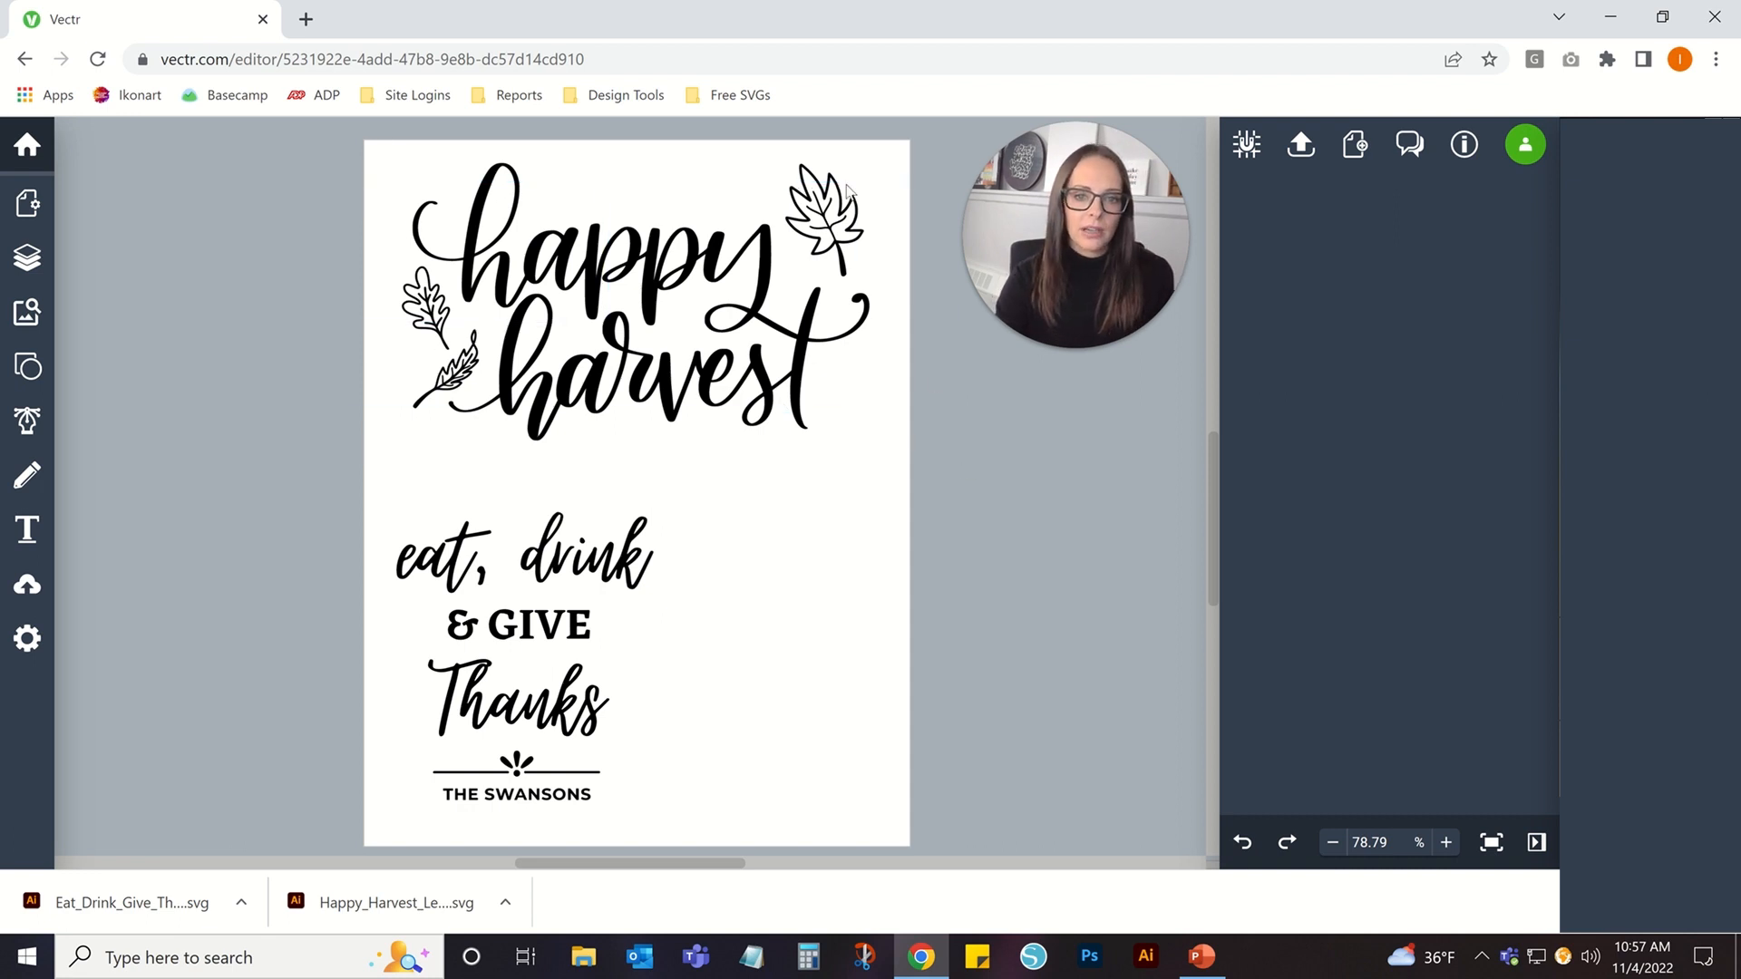
{"action": "right_click", "coordinate": [678, 267]}
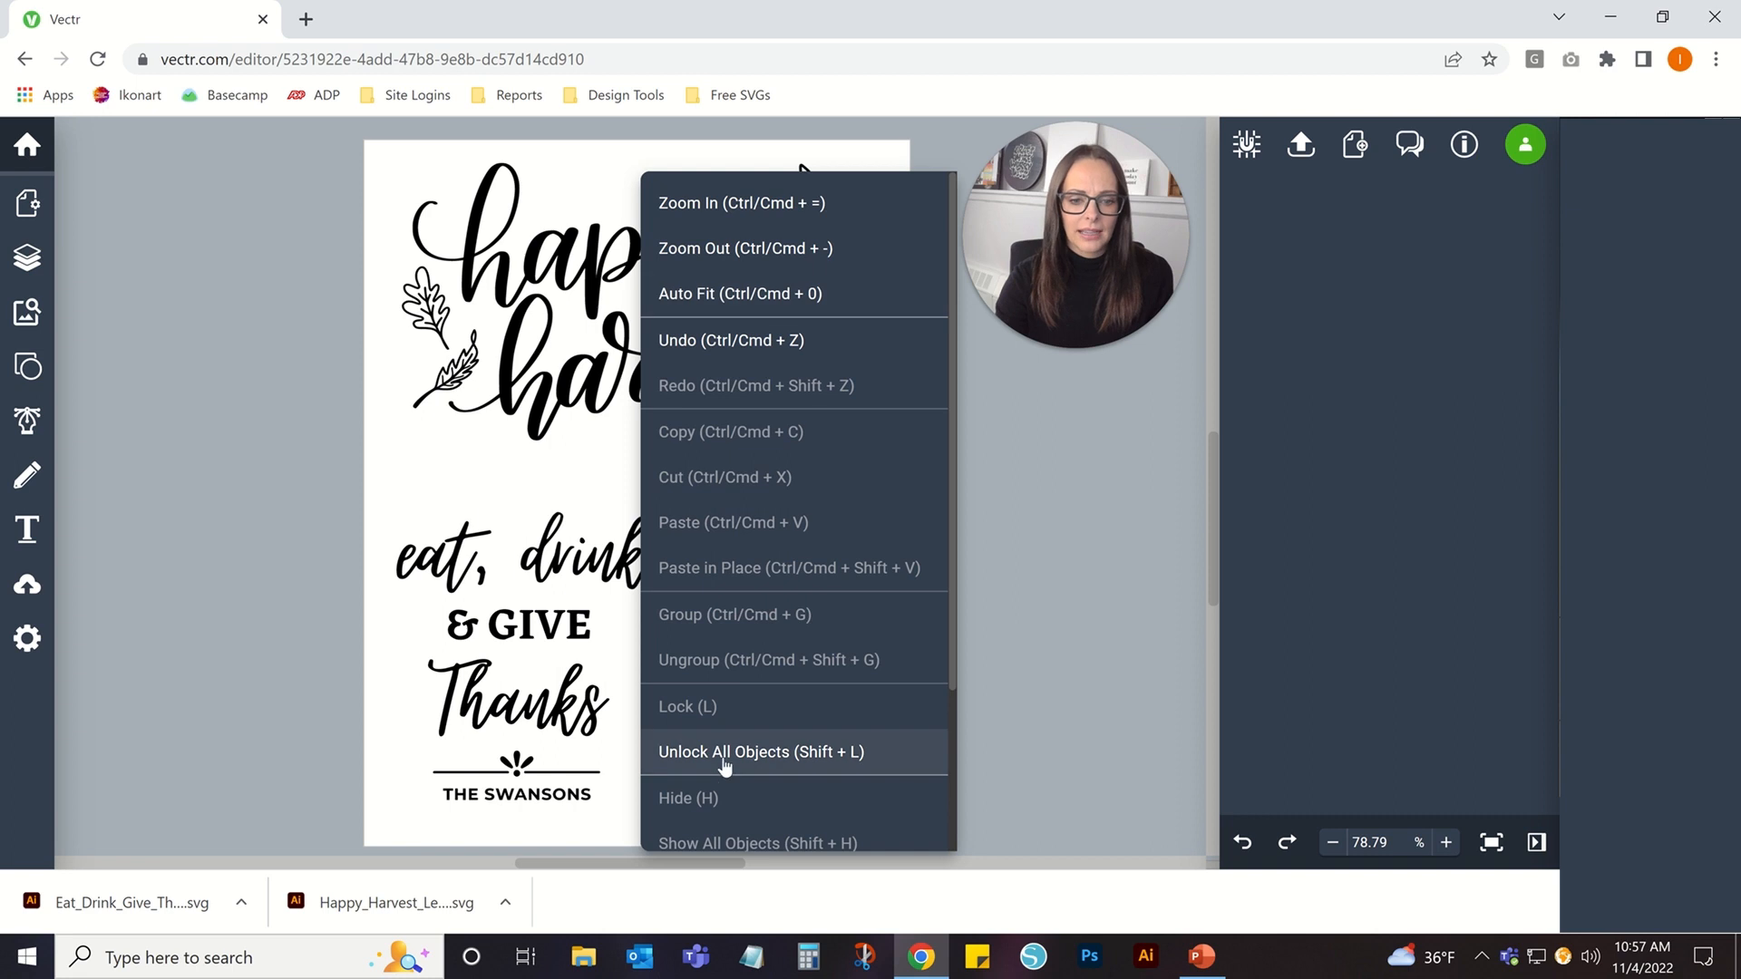
{"action": "left_click", "coordinate": [722, 764]}
{"action": "left_click", "coordinate": [647, 270]}
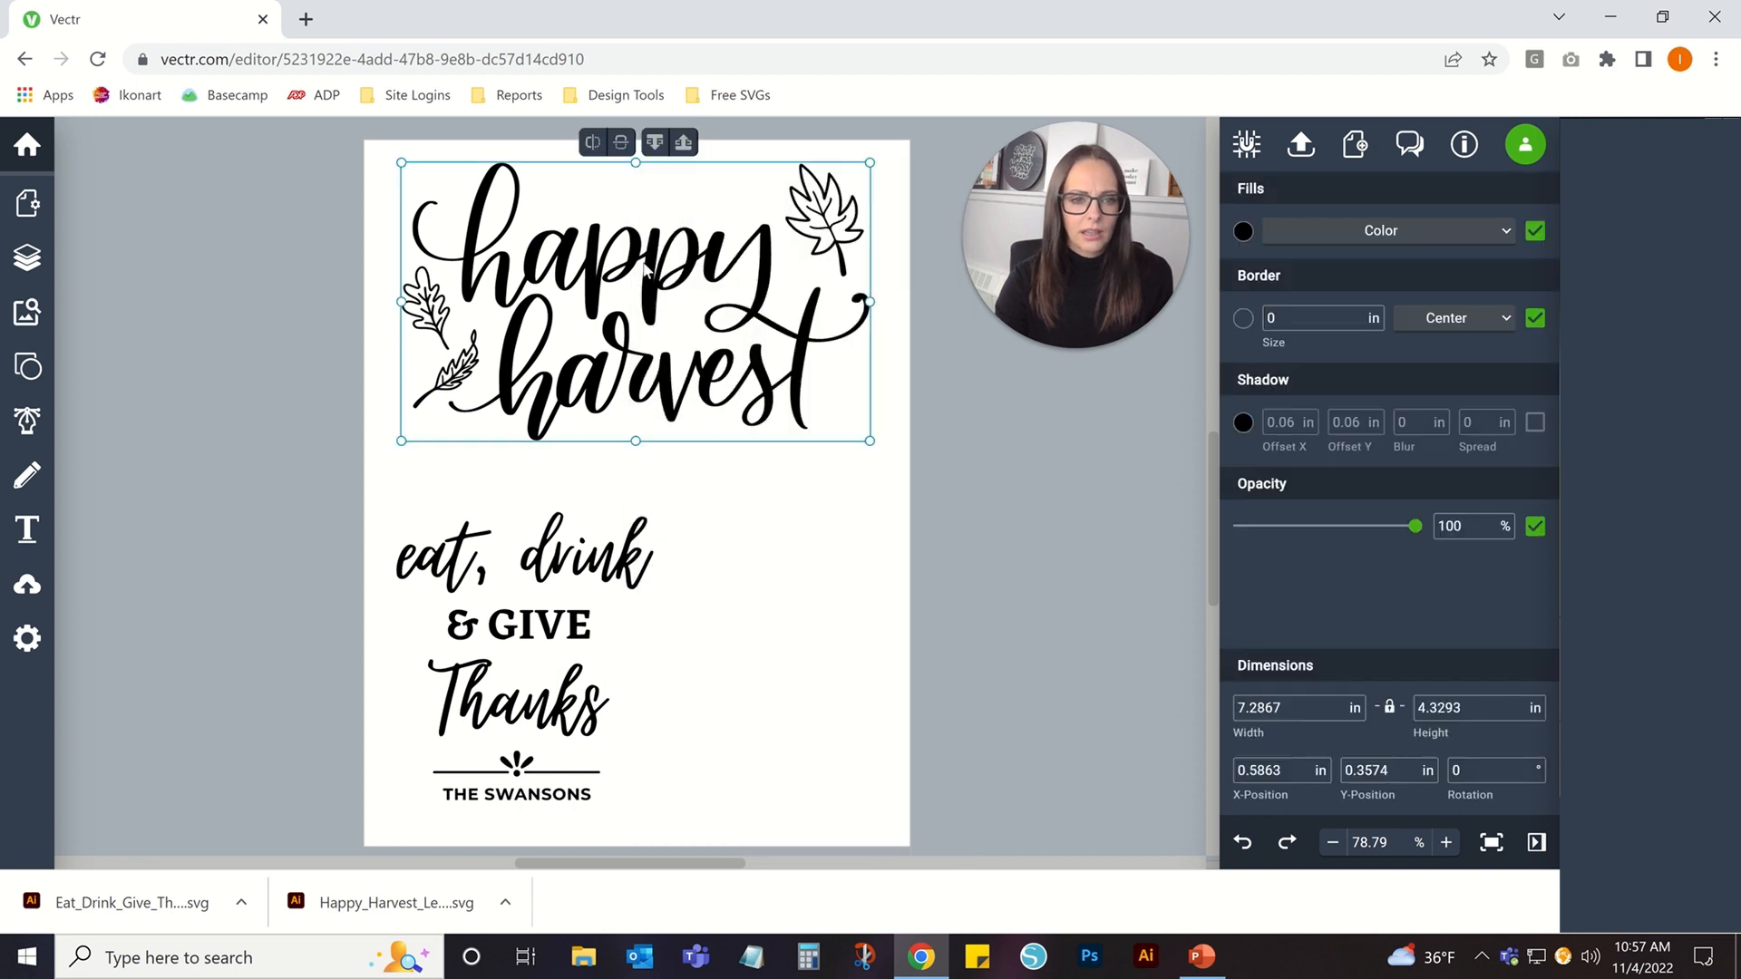
{"action": "left_click", "coordinate": [840, 617]}
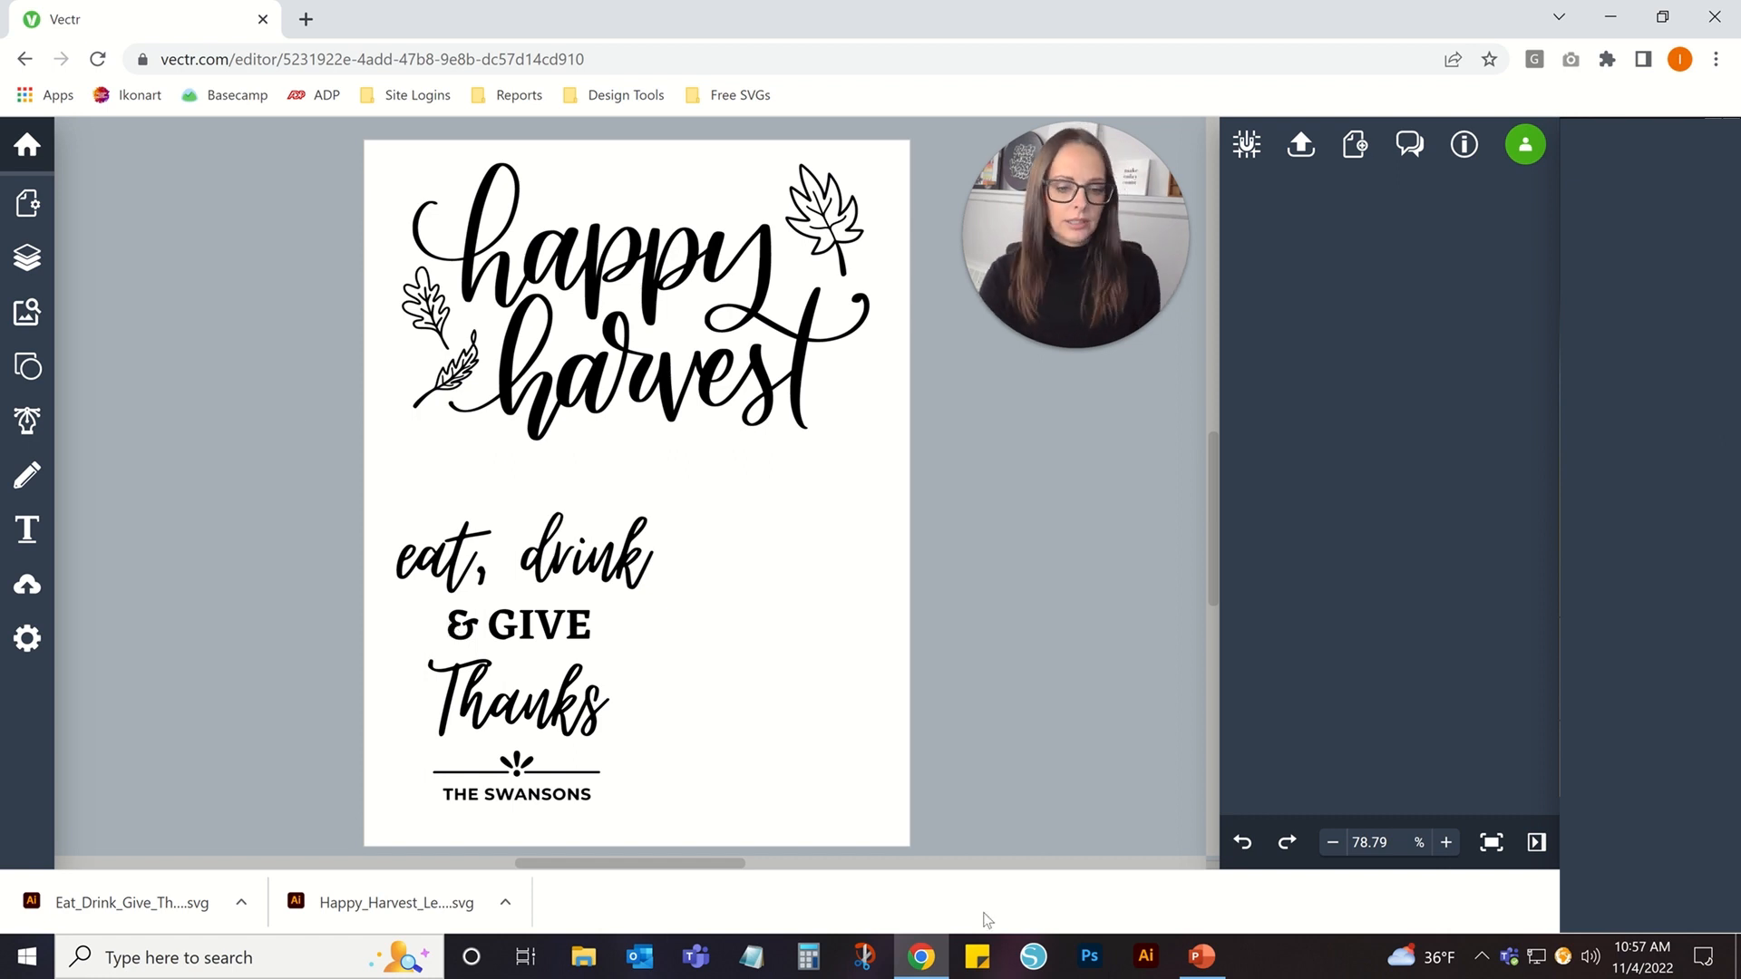
Open the Ikonart website in a new browser tab and open the Grateful Thankful Blessed Gather design from its free artwork.
{"action": "key", "text": "ctrl+t"}
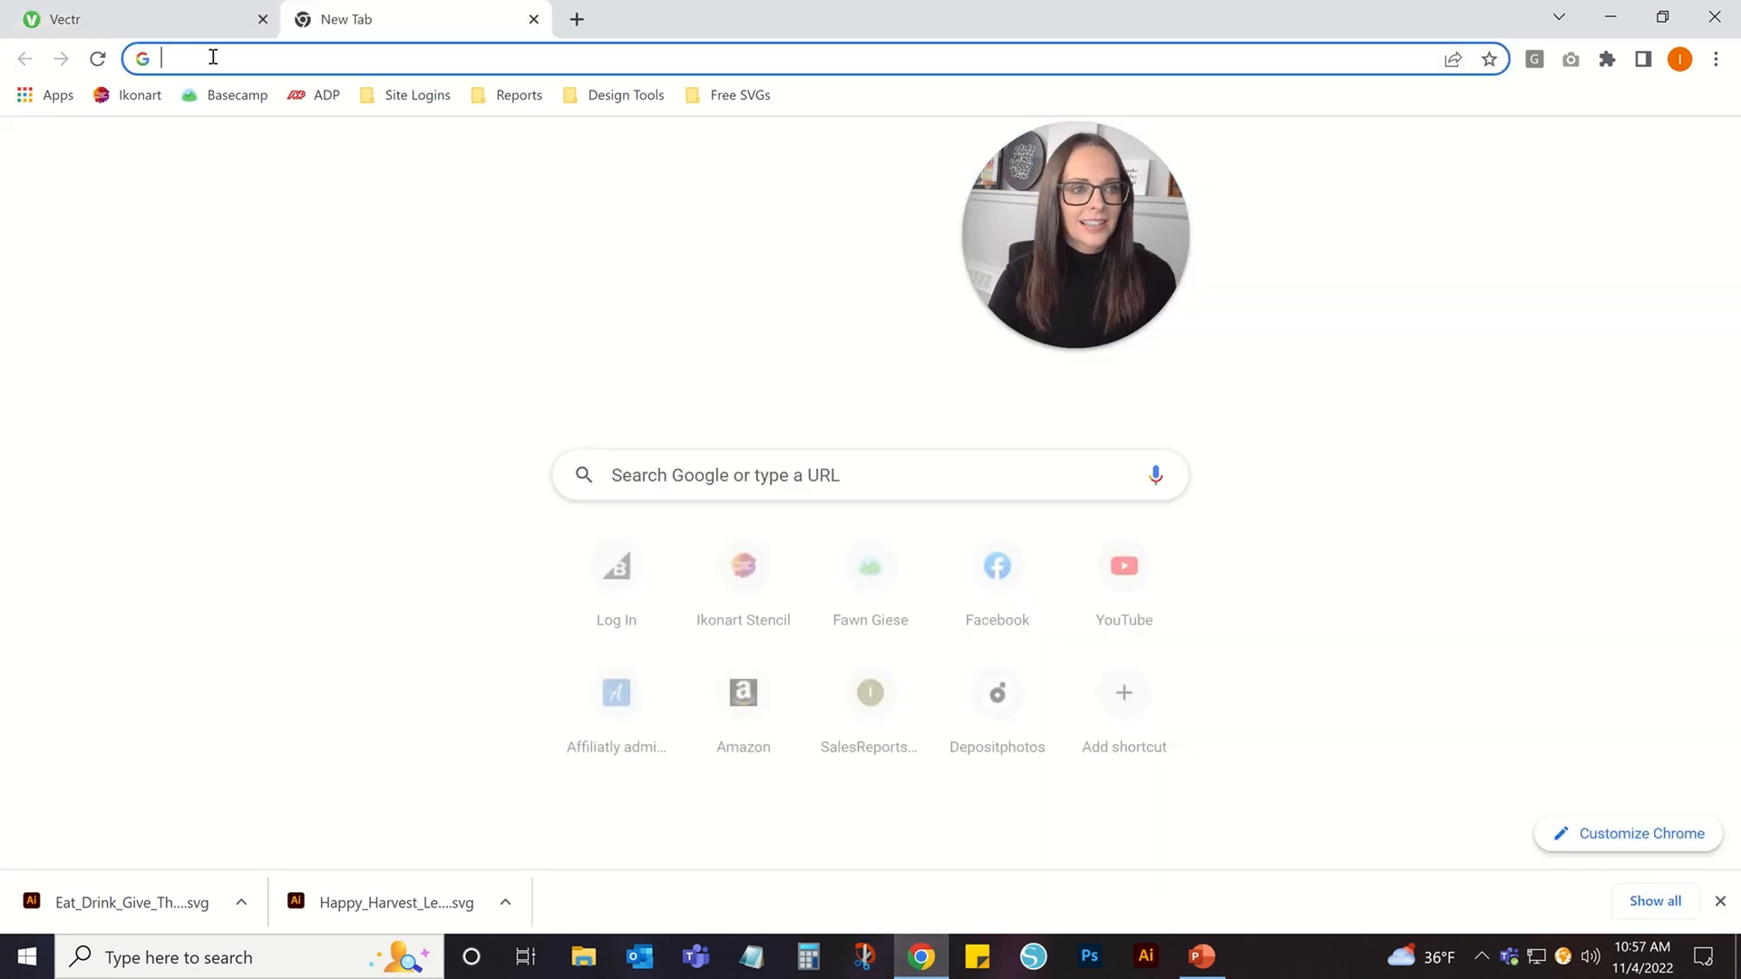
{"action": "left_click", "coordinate": [128, 95]}
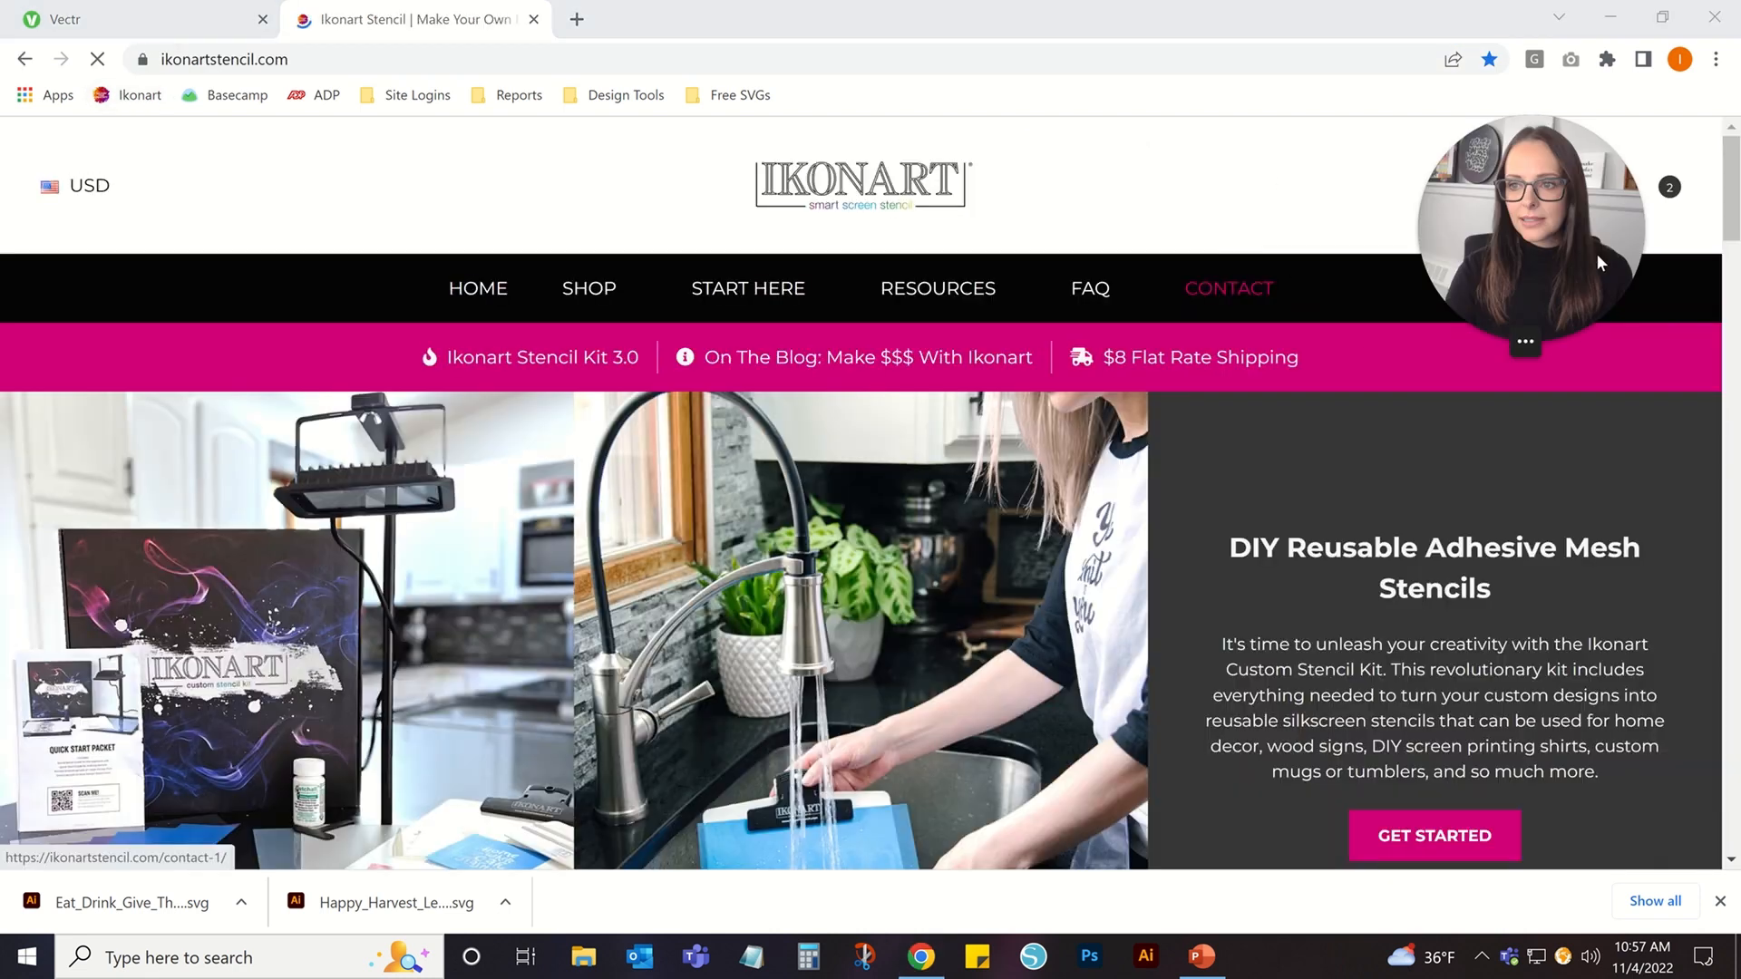
{"action": "mouse_move", "coordinate": [961, 288]}
{"action": "left_click", "coordinate": [1088, 357]}
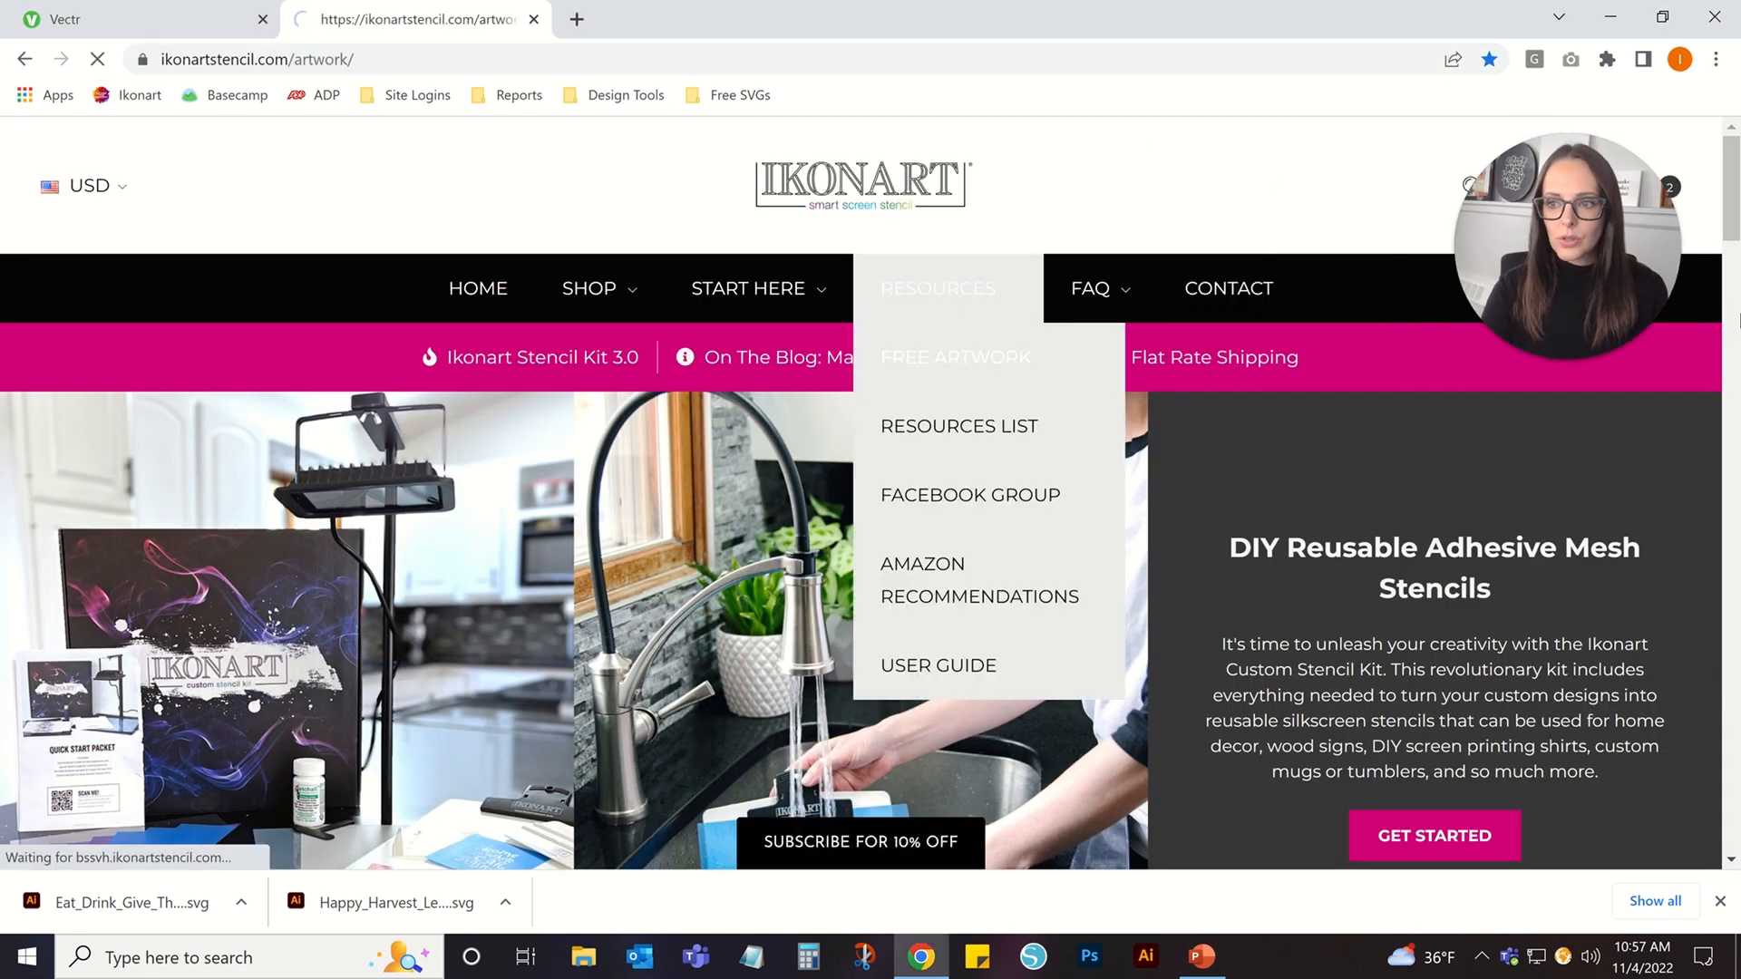
{"action": "left_click_drag", "start_coordinate": [1732, 208], "coordinate": [1737, 790]}
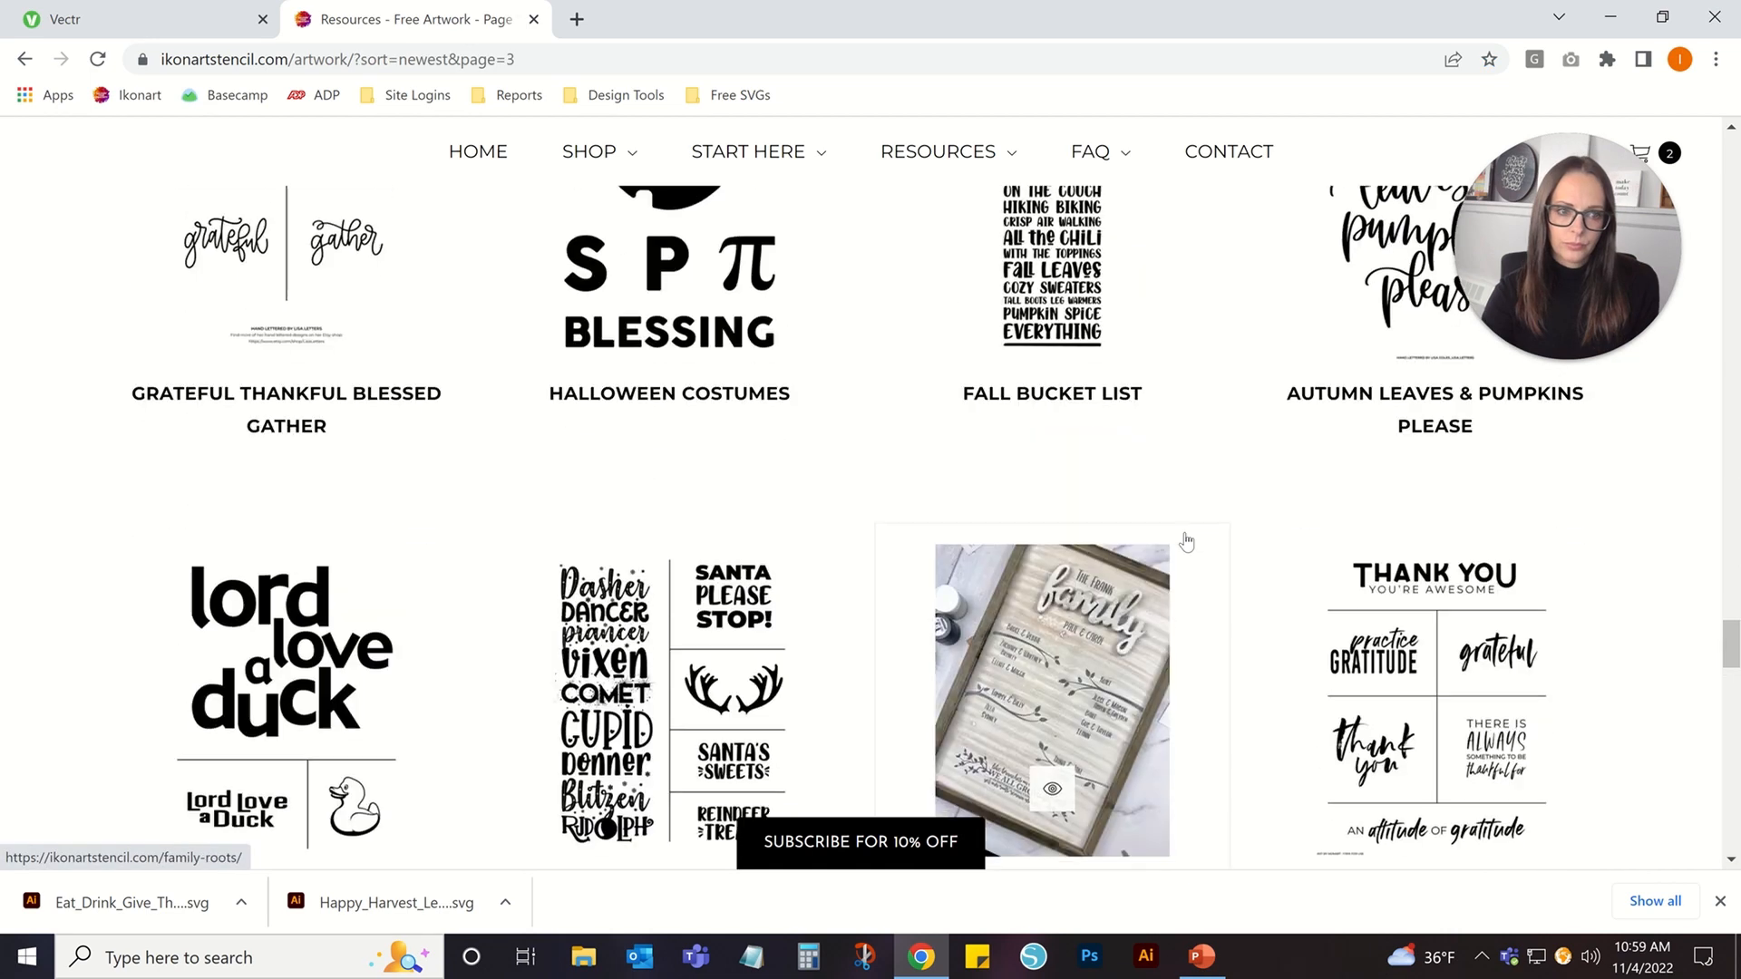
{"action": "scroll", "coordinate": [1186, 542], "scroll_direction": "up", "scroll_amount": 5}
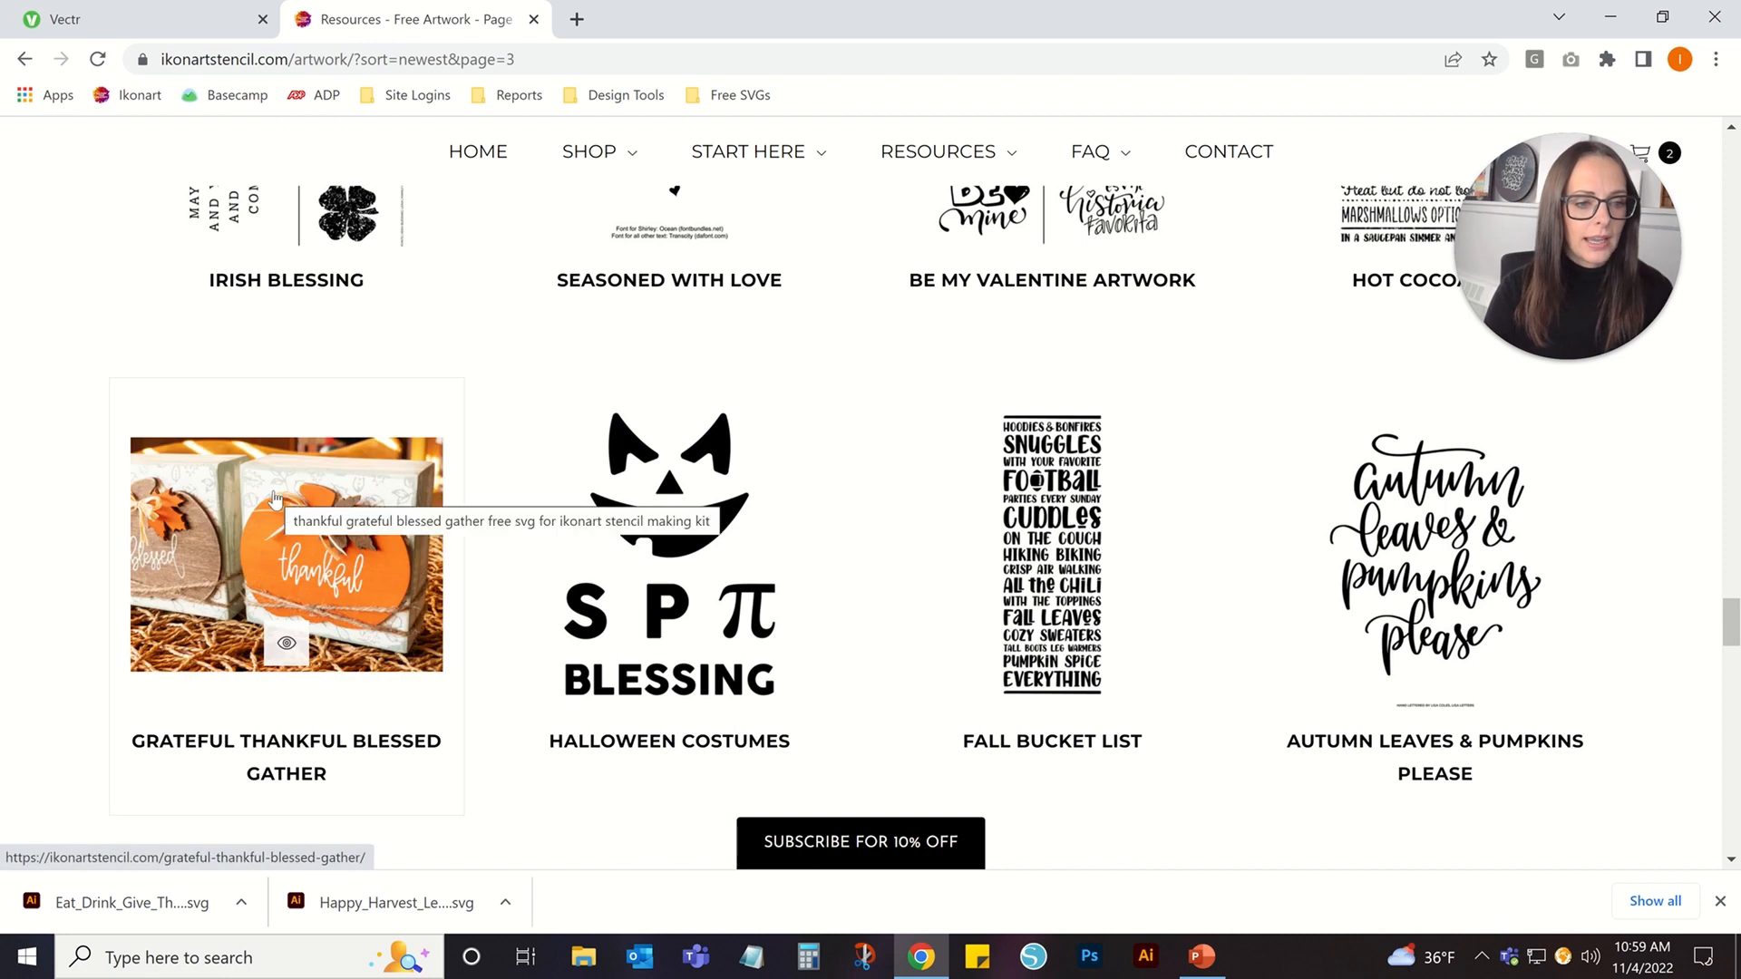
{"action": "left_click", "coordinate": [630, 524]}
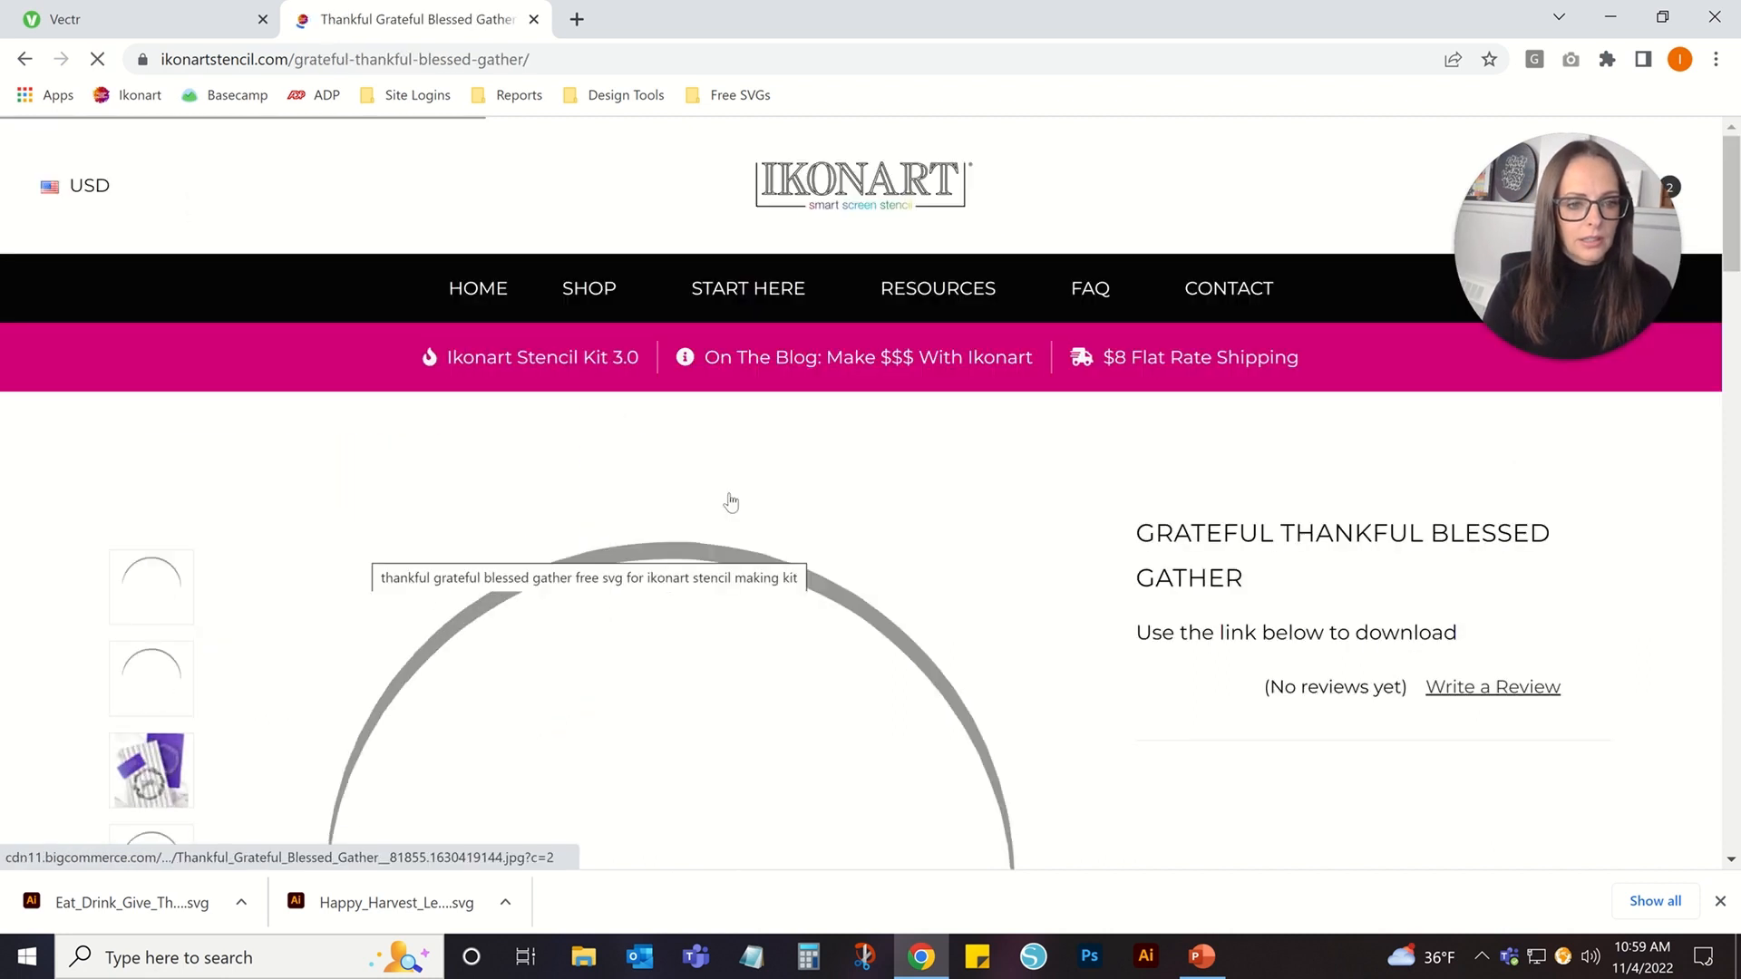
Save the design's SVG to the Desktop as Thankful_Grateful_Blessed_Gather.svg and close both Ikonart browser tabs.
{"action": "scroll", "coordinate": [727, 498], "scroll_direction": "down", "scroll_amount": 6}
{"action": "scroll", "coordinate": [602, 456], "scroll_direction": "down", "scroll_amount": 6}
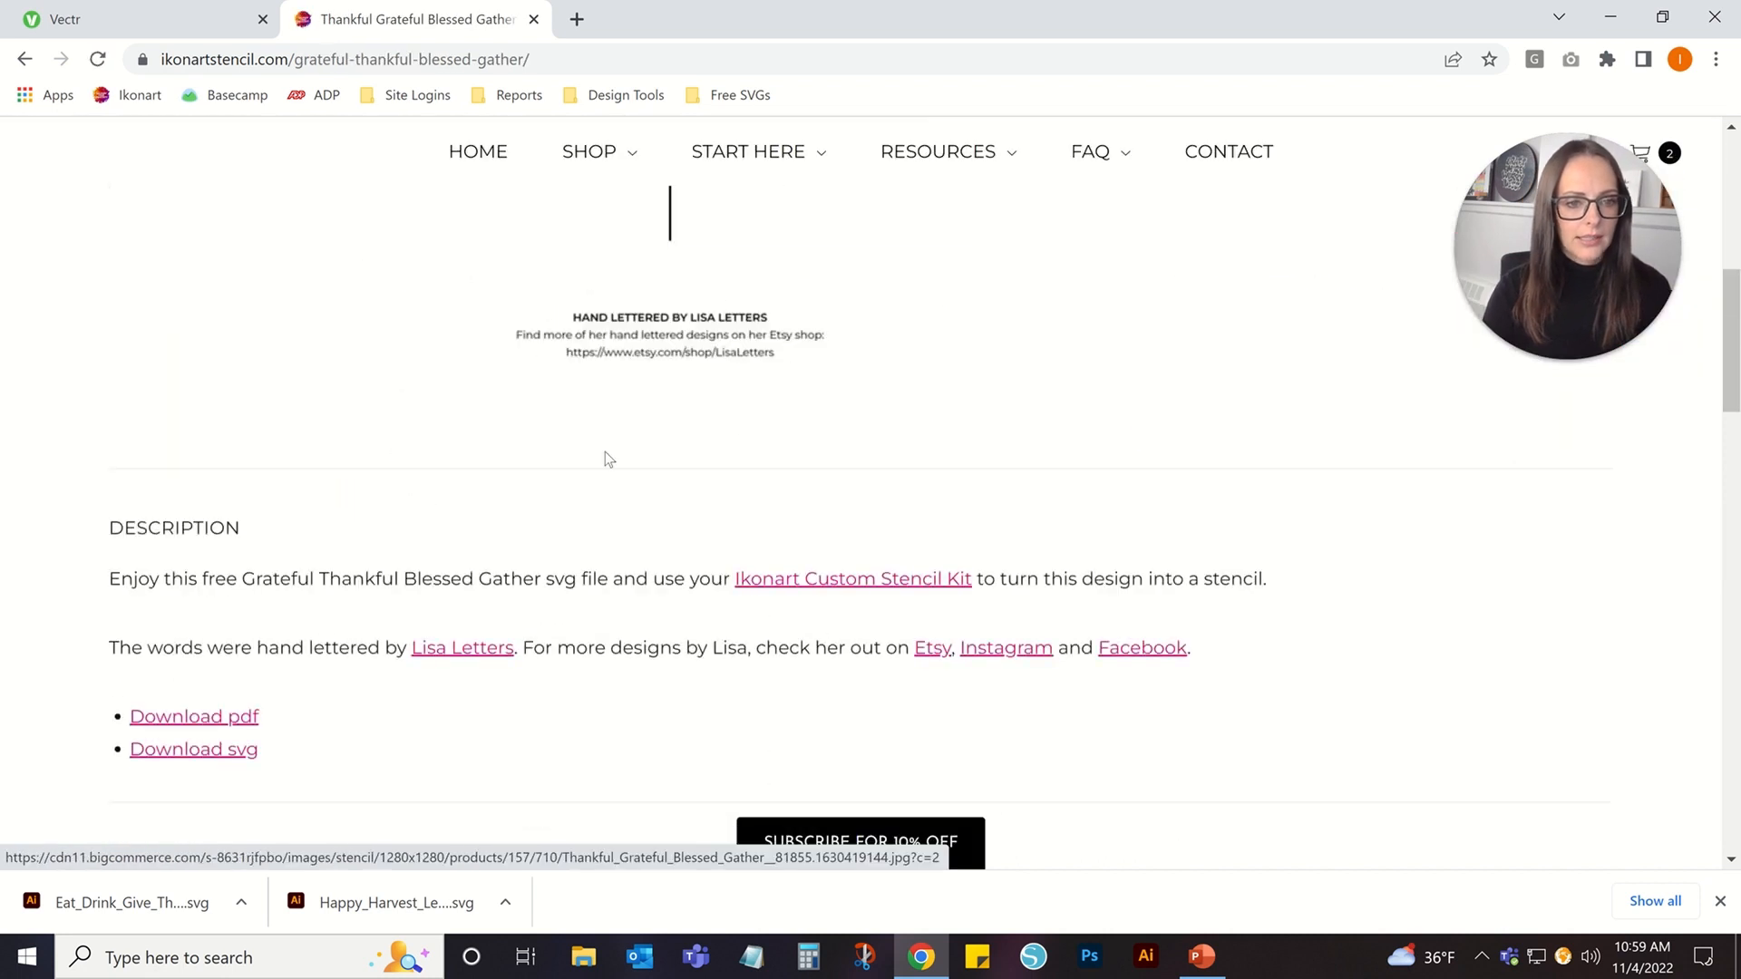
{"action": "left_click", "coordinate": [190, 535]}
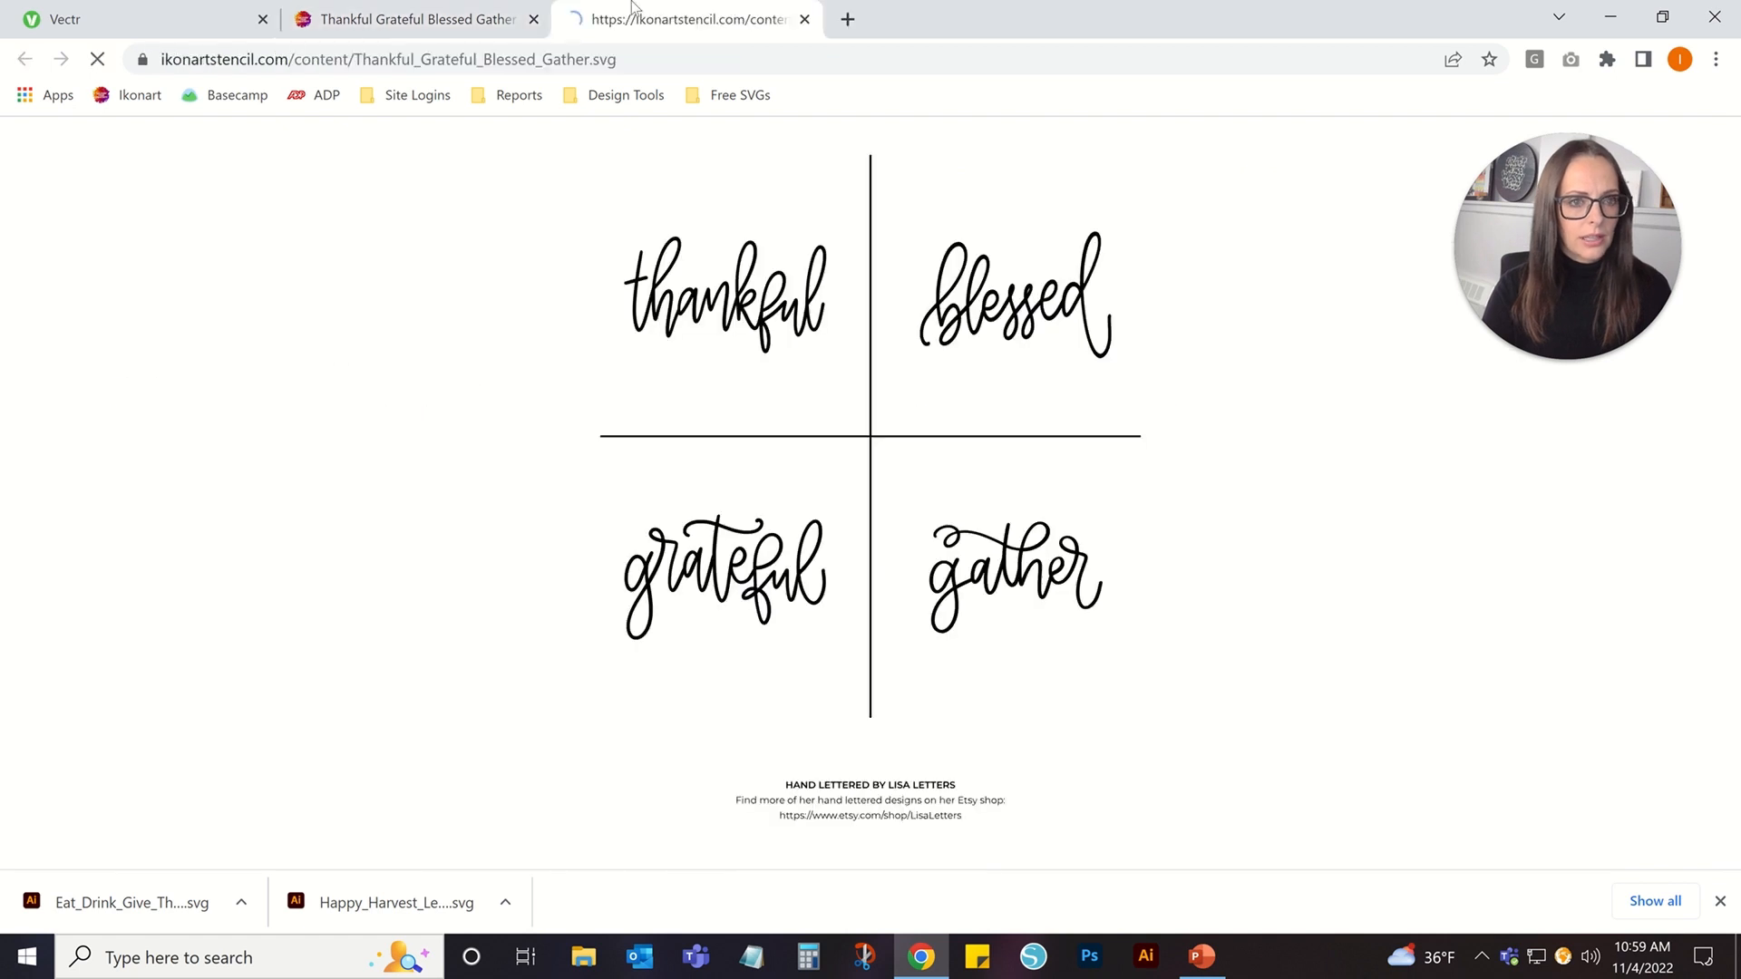
{"action": "right_click", "coordinate": [785, 295]}
{"action": "left_click", "coordinate": [867, 409]}
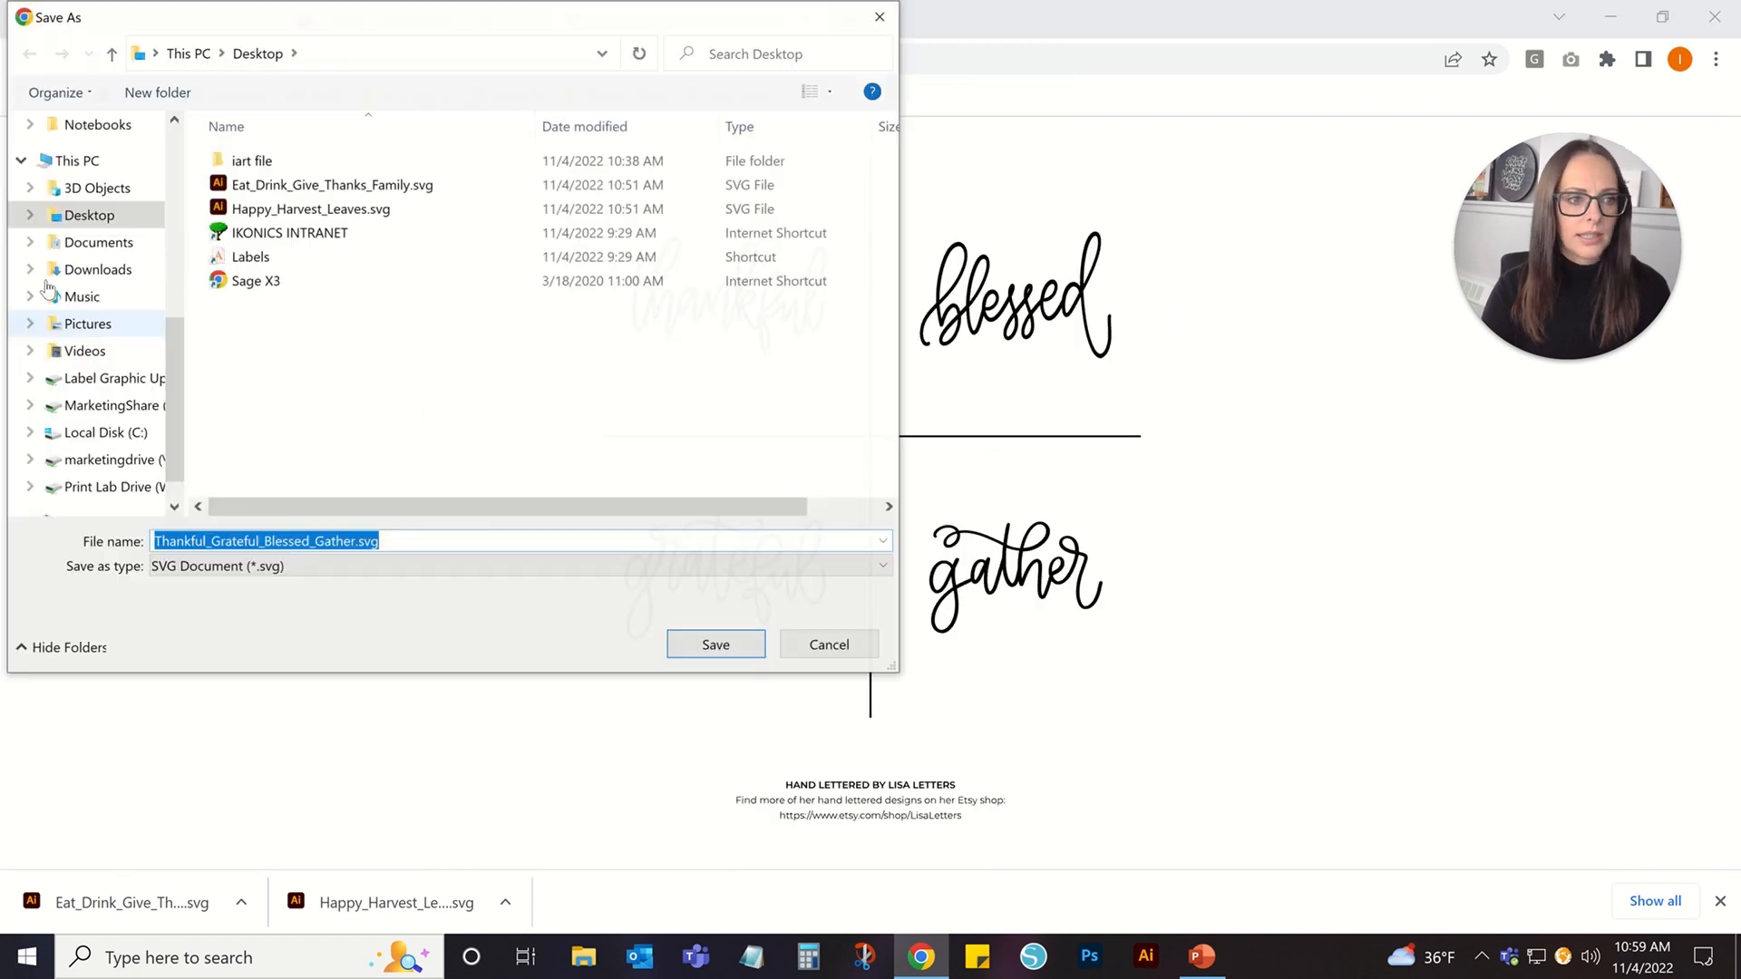
{"action": "left_click", "coordinate": [716, 645]}
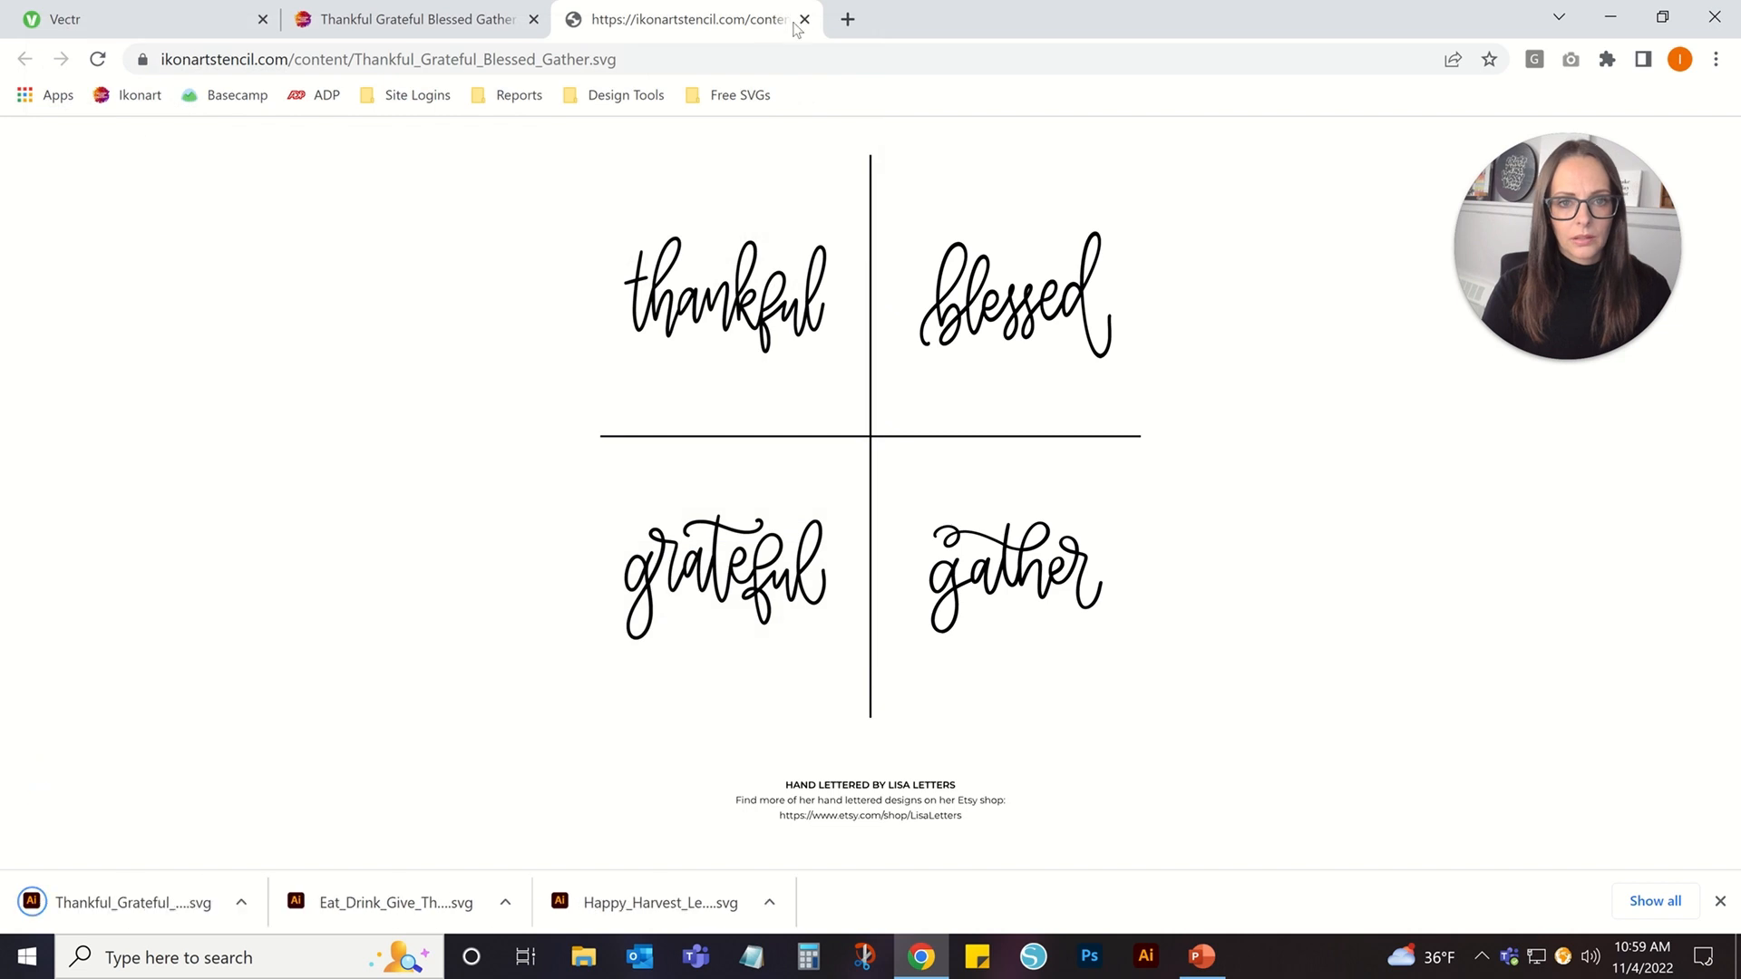
{"action": "left_click", "coordinate": [803, 19]}
{"action": "left_click", "coordinate": [534, 20]}
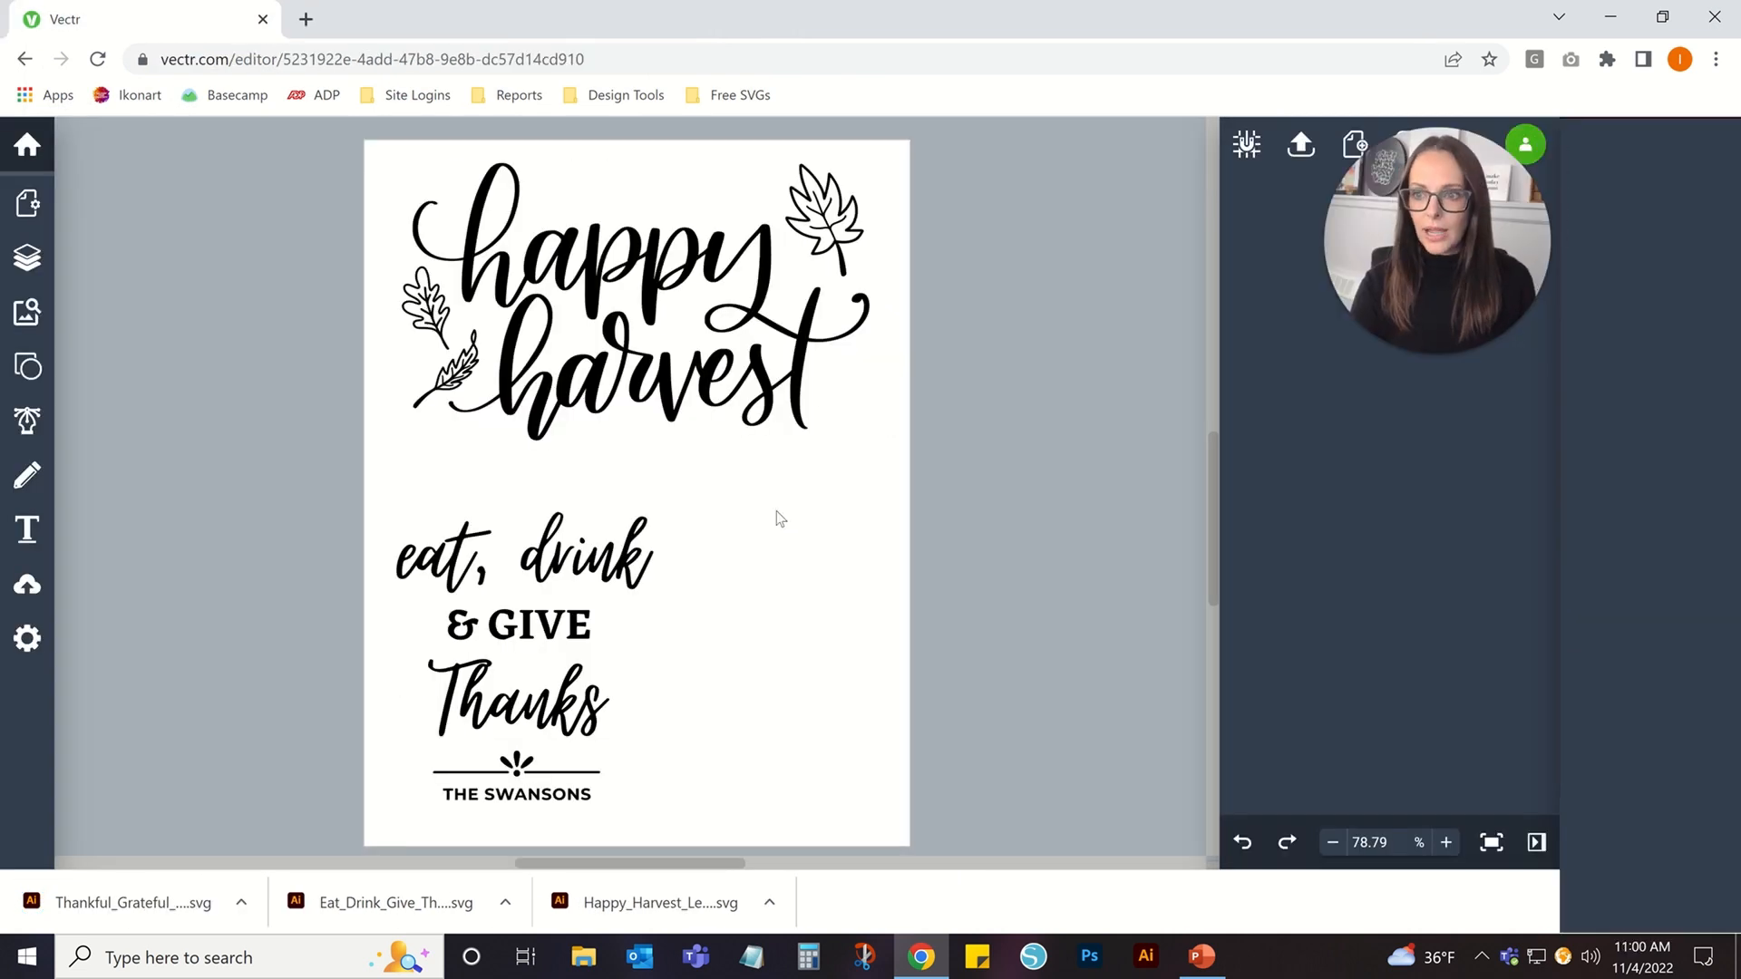
Lock every object in the existing artwork.
{"action": "key", "text": "ctrl+a"}
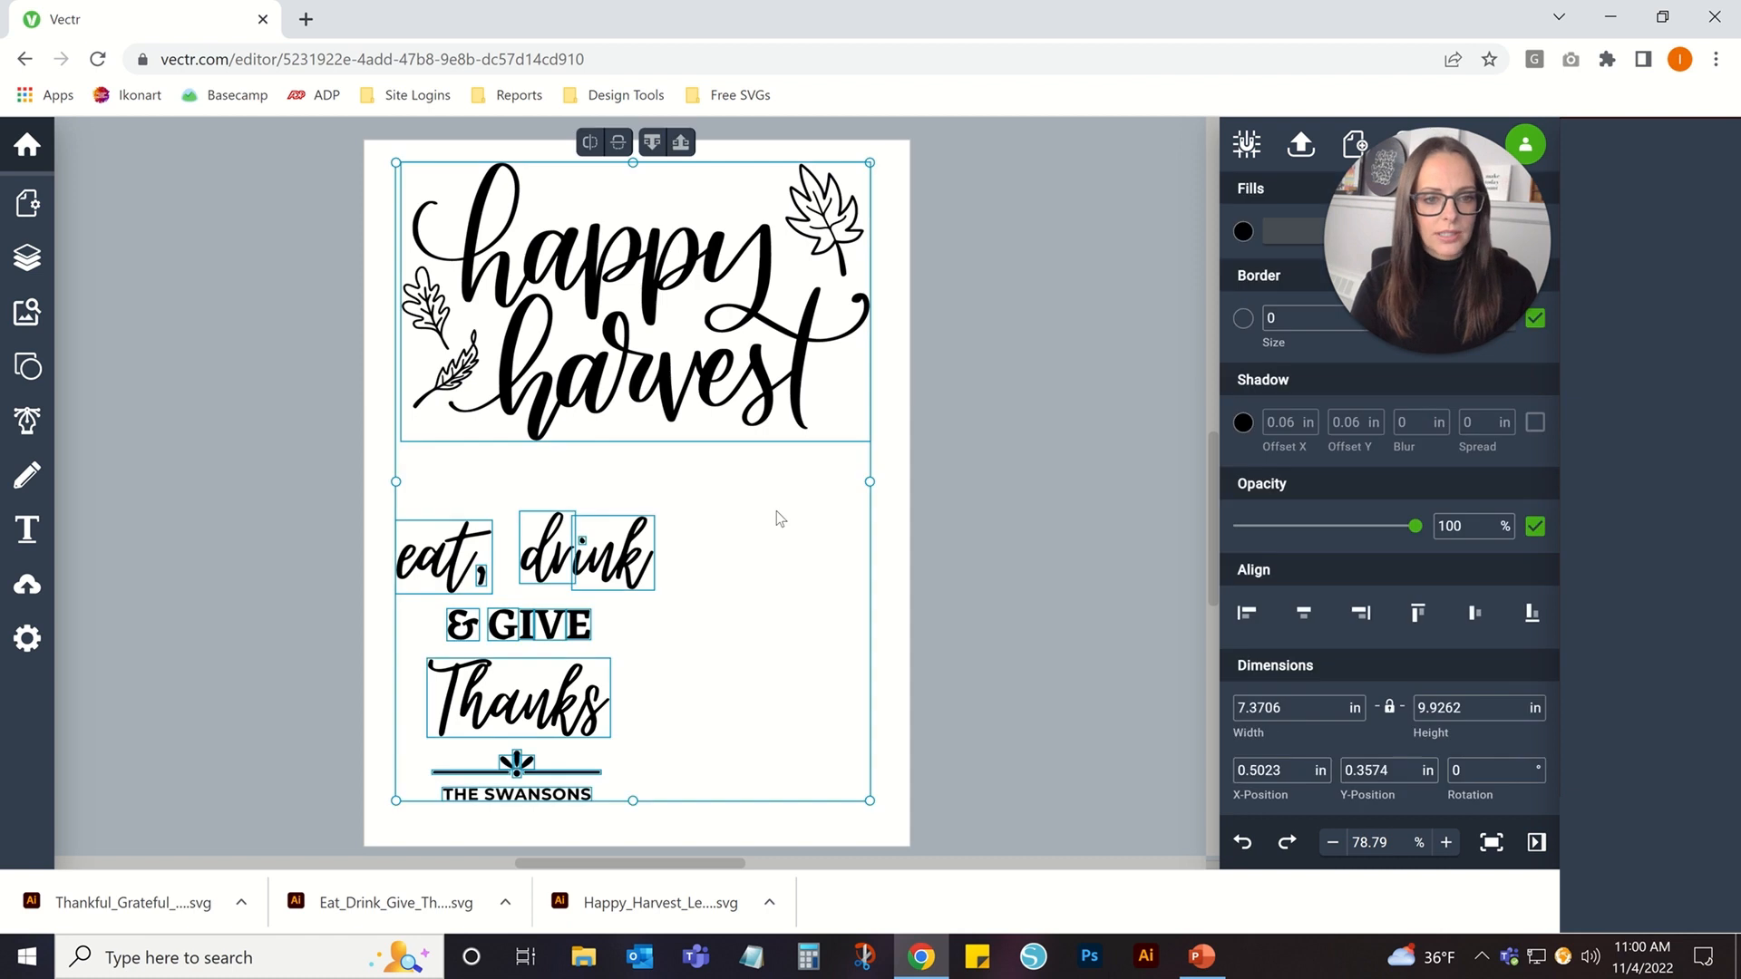
{"action": "right_click", "coordinate": [651, 410]}
{"action": "left_click", "coordinate": [878, 676]}
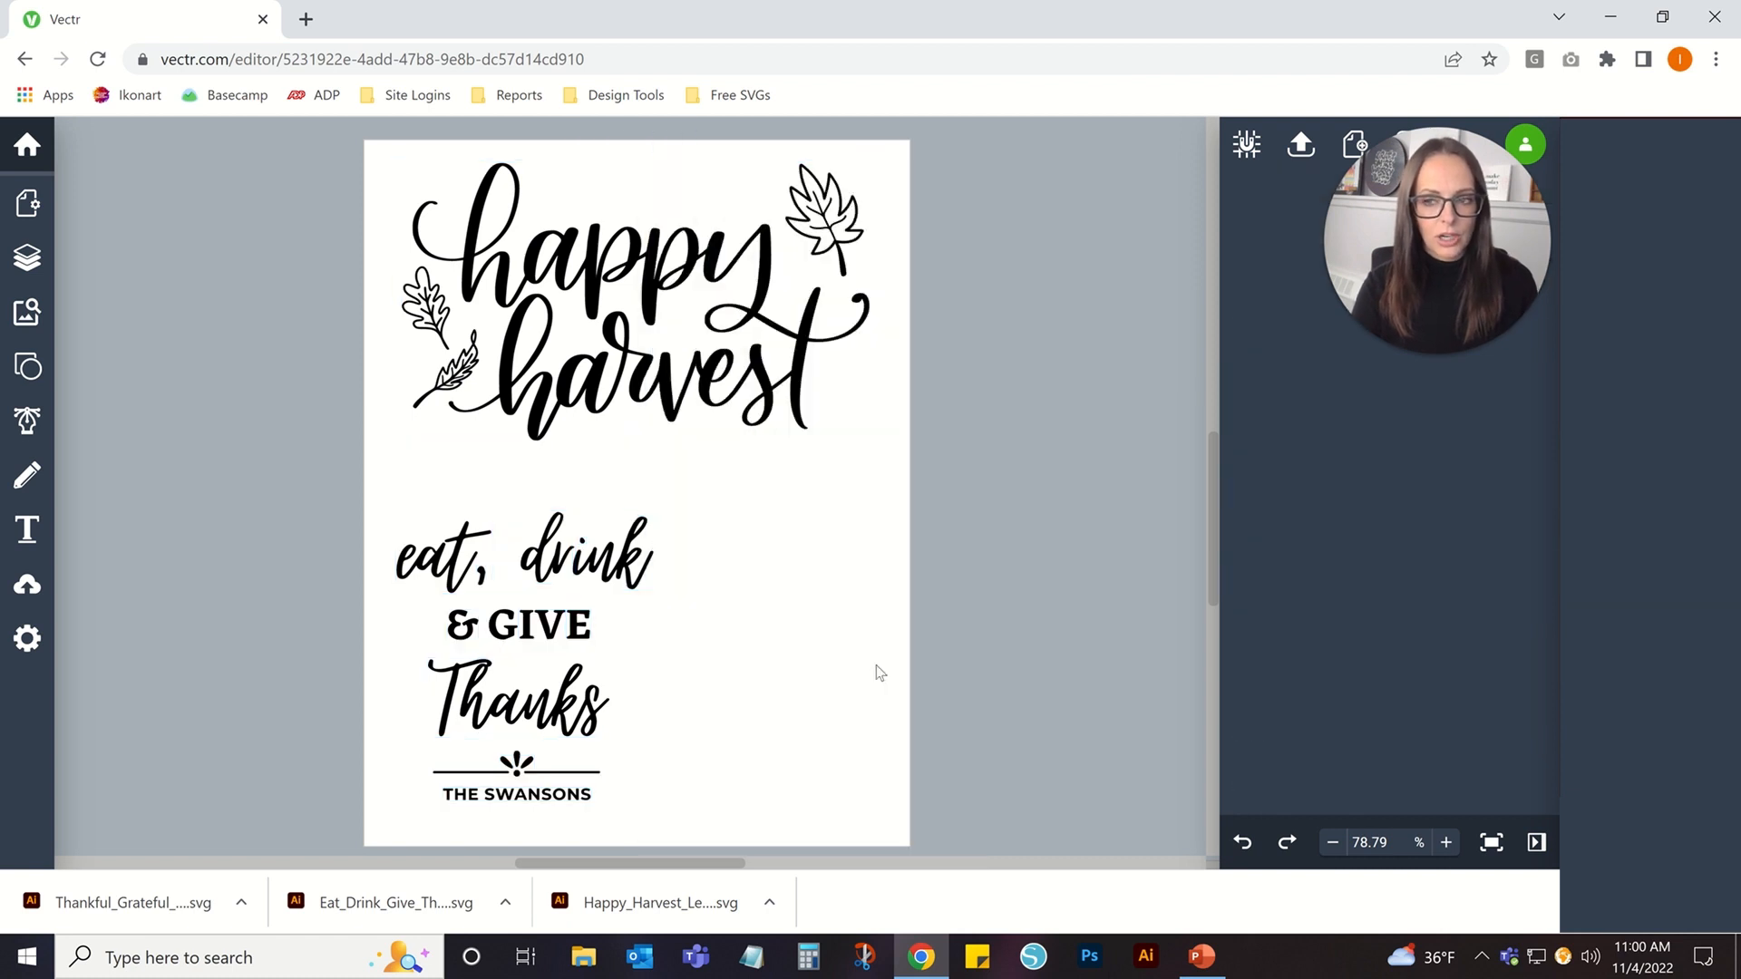
Import Thankful_Grateful_Blessed_Gather.svg from the Desktop into the artwork and ungroup it.
{"action": "left_click", "coordinate": [19, 593]}
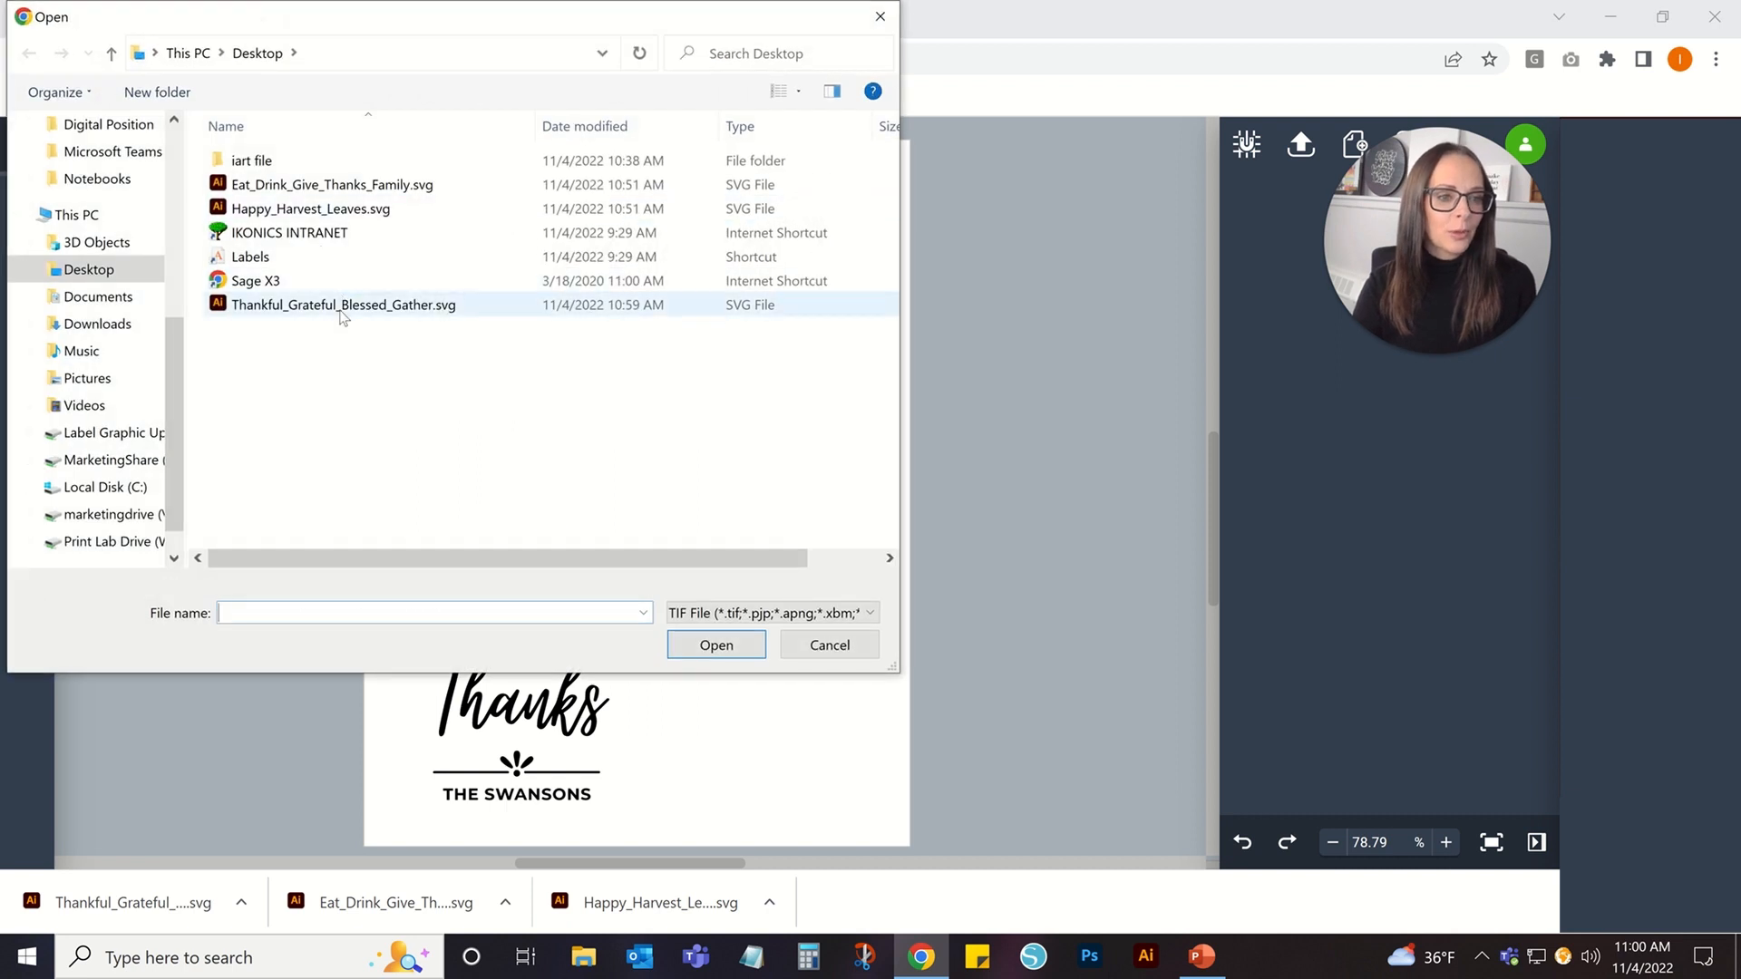
{"action": "left_click", "coordinate": [343, 305]}
{"action": "left_click", "coordinate": [717, 645]}
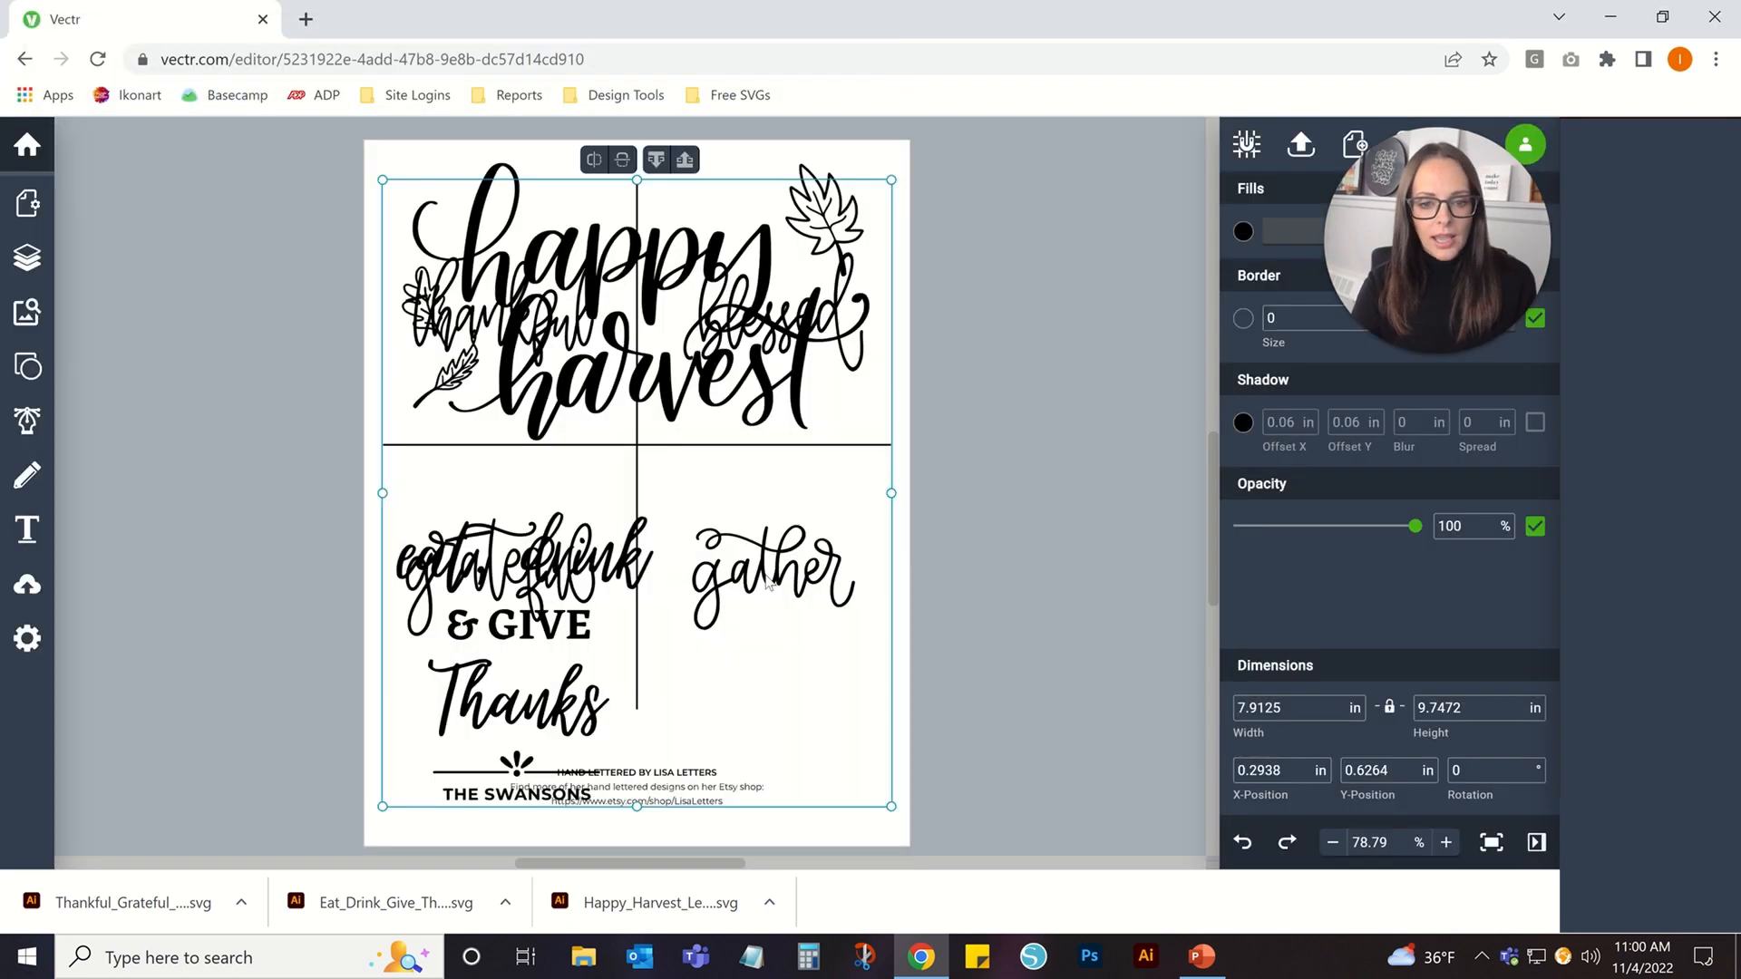
{"action": "right_click", "coordinate": [763, 265]}
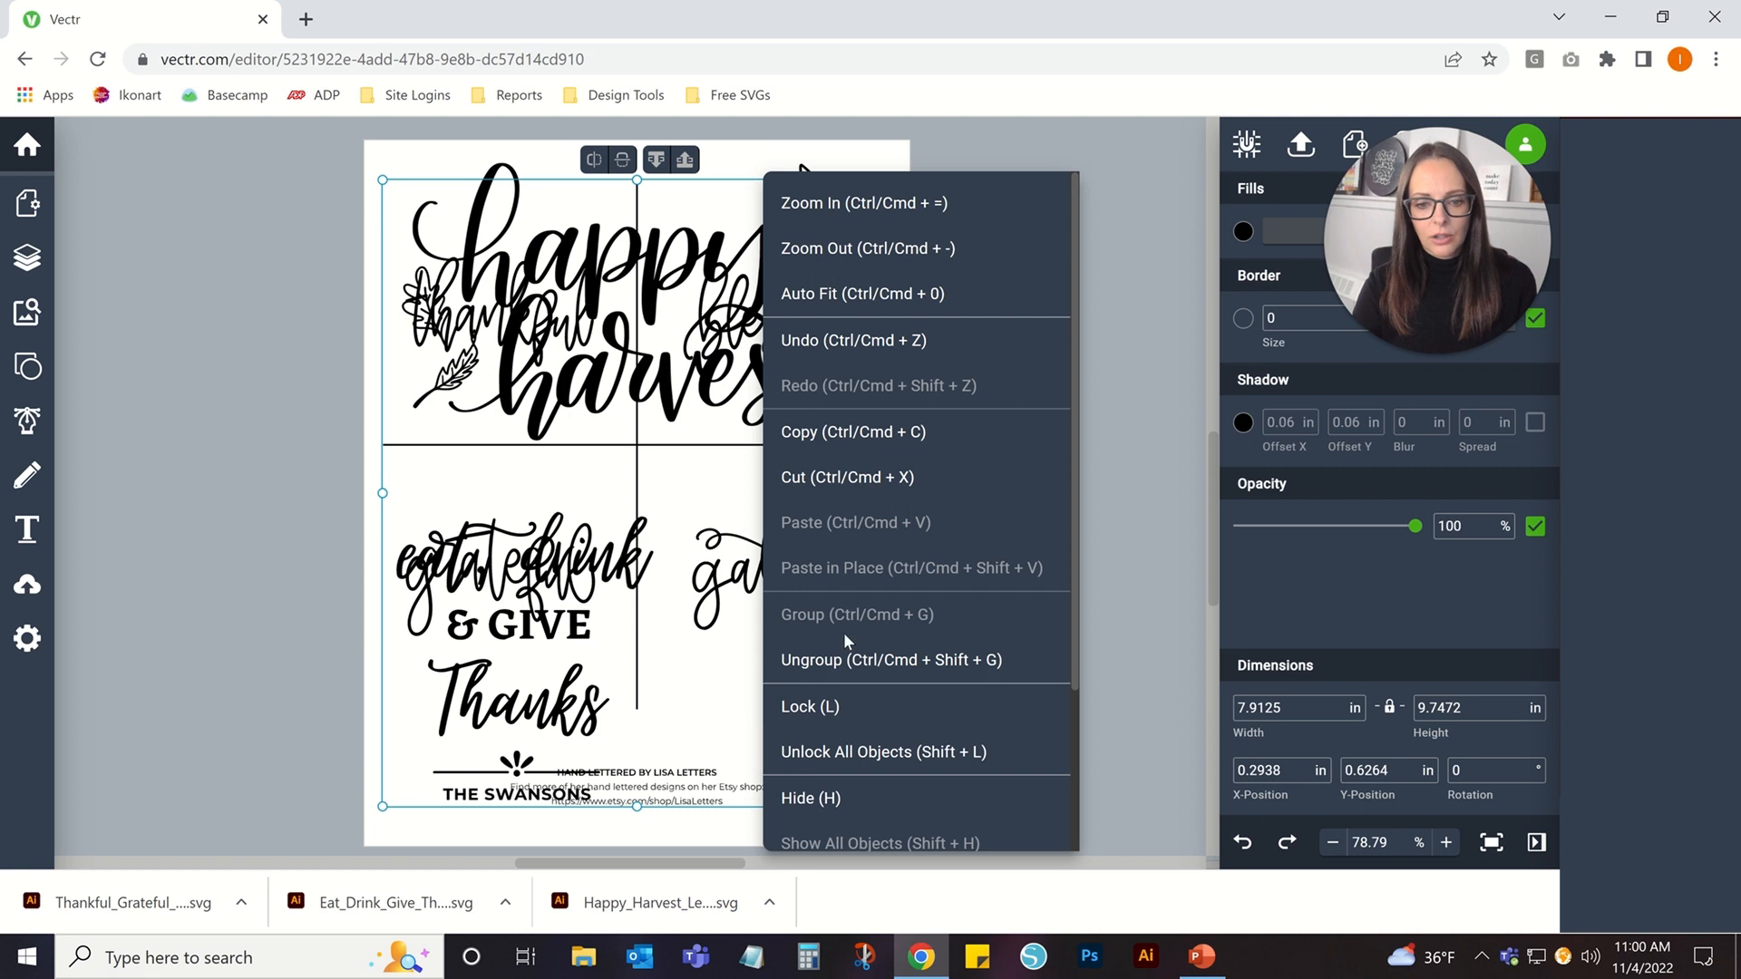
{"action": "left_click", "coordinate": [875, 659]}
{"action": "left_click", "coordinate": [1015, 433]}
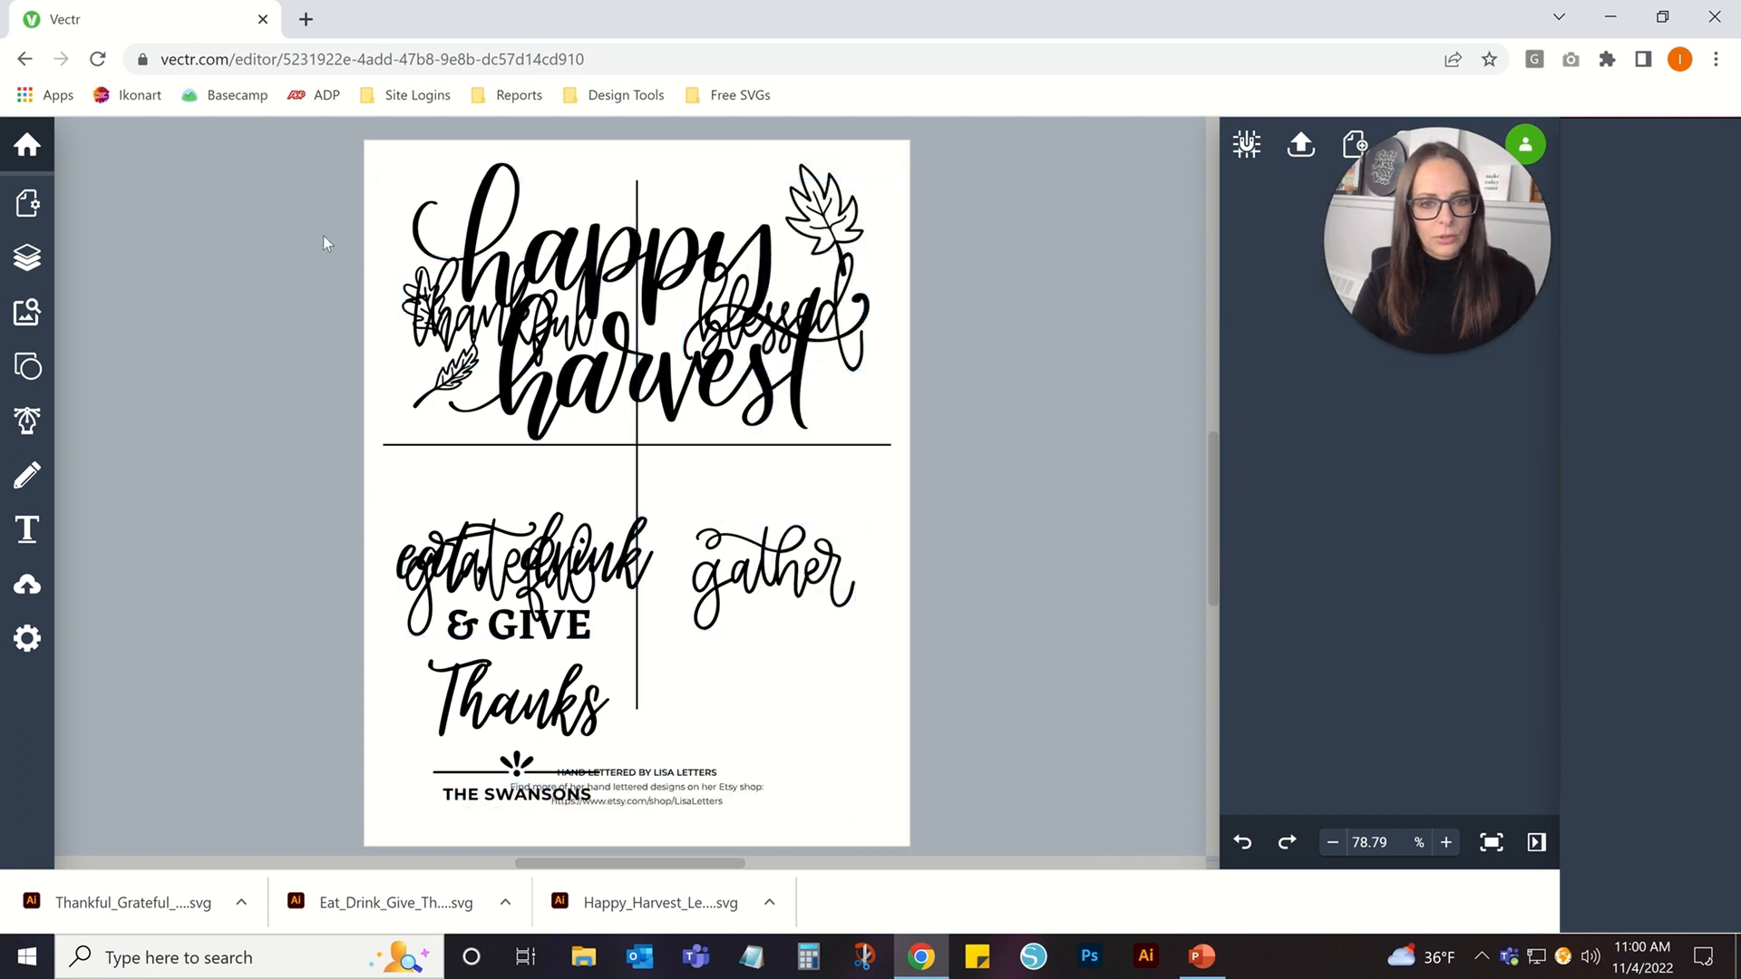
Move the word grateful off the page and delete the imported thankful, blessed and gather words with their dividing lines.
{"action": "left_click_drag", "start_coordinate": [323, 237], "coordinate": [896, 716]}
{"action": "left_click_drag", "start_coordinate": [487, 594], "coordinate": [235, 614]}
{"action": "left_click", "coordinate": [948, 592]}
{"action": "left_click_drag", "start_coordinate": [794, 180], "coordinate": [1205, 762]}
{"action": "key", "text": "Delete"}
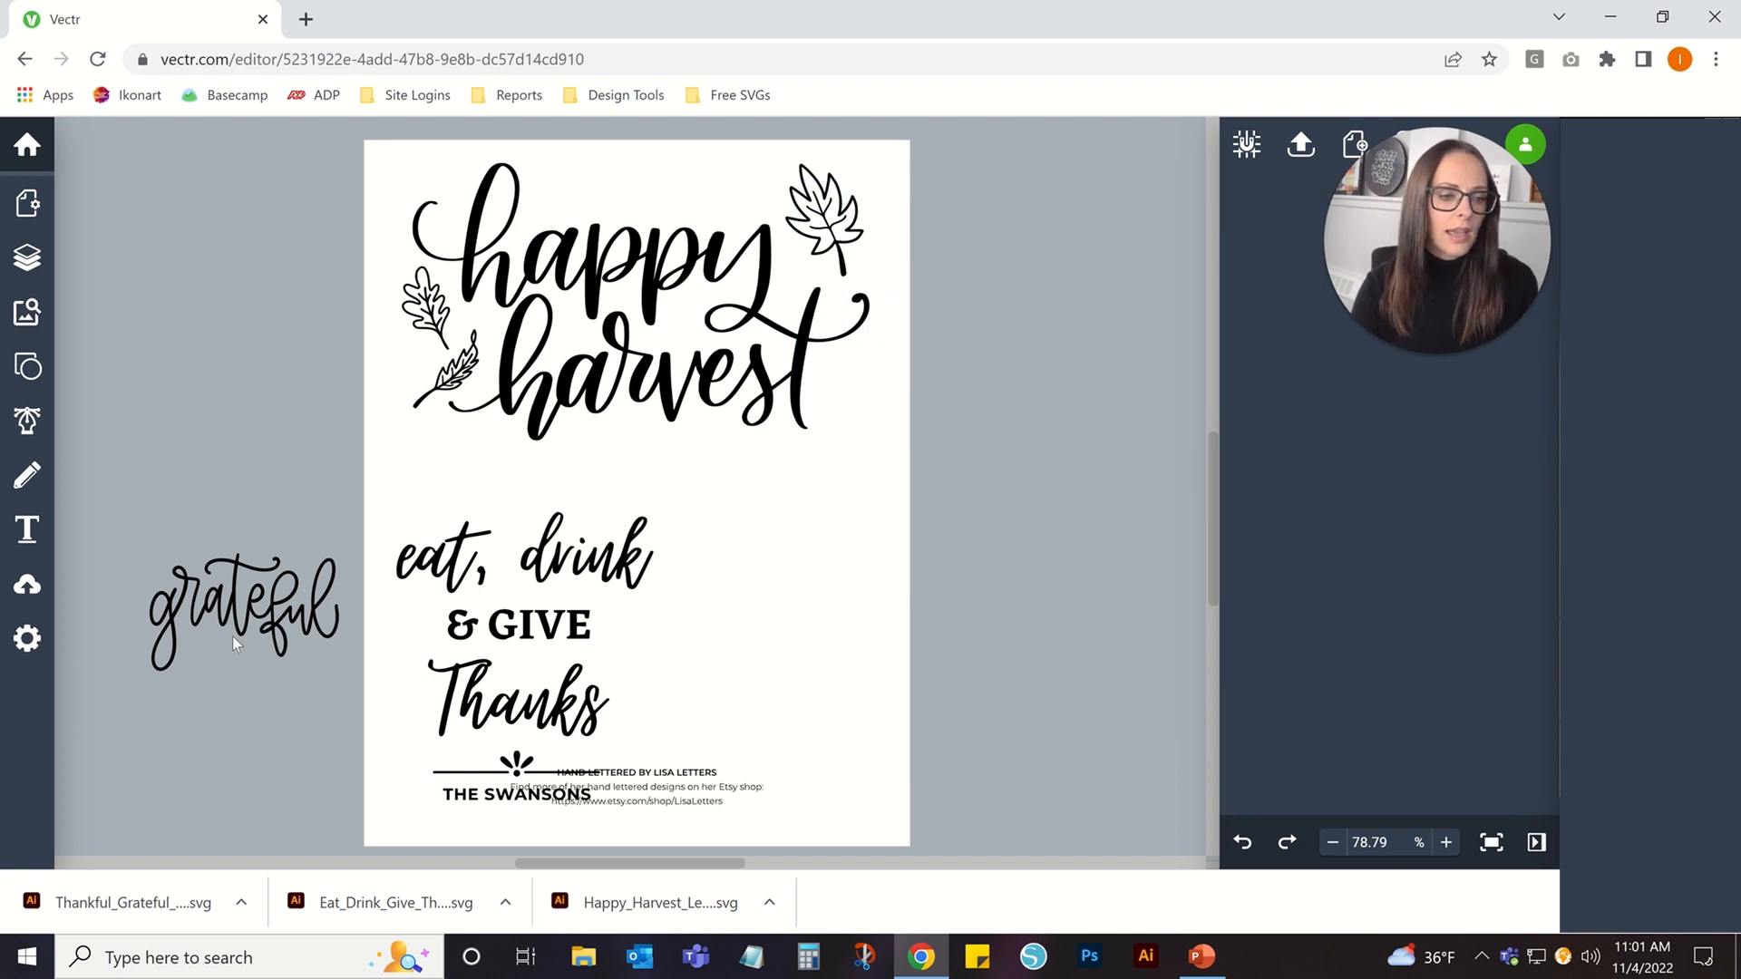
Move the word grateful onto the empty area beside & GIVE and delete the imported hand-lettering credit text.
{"action": "left_click", "coordinate": [192, 585]}
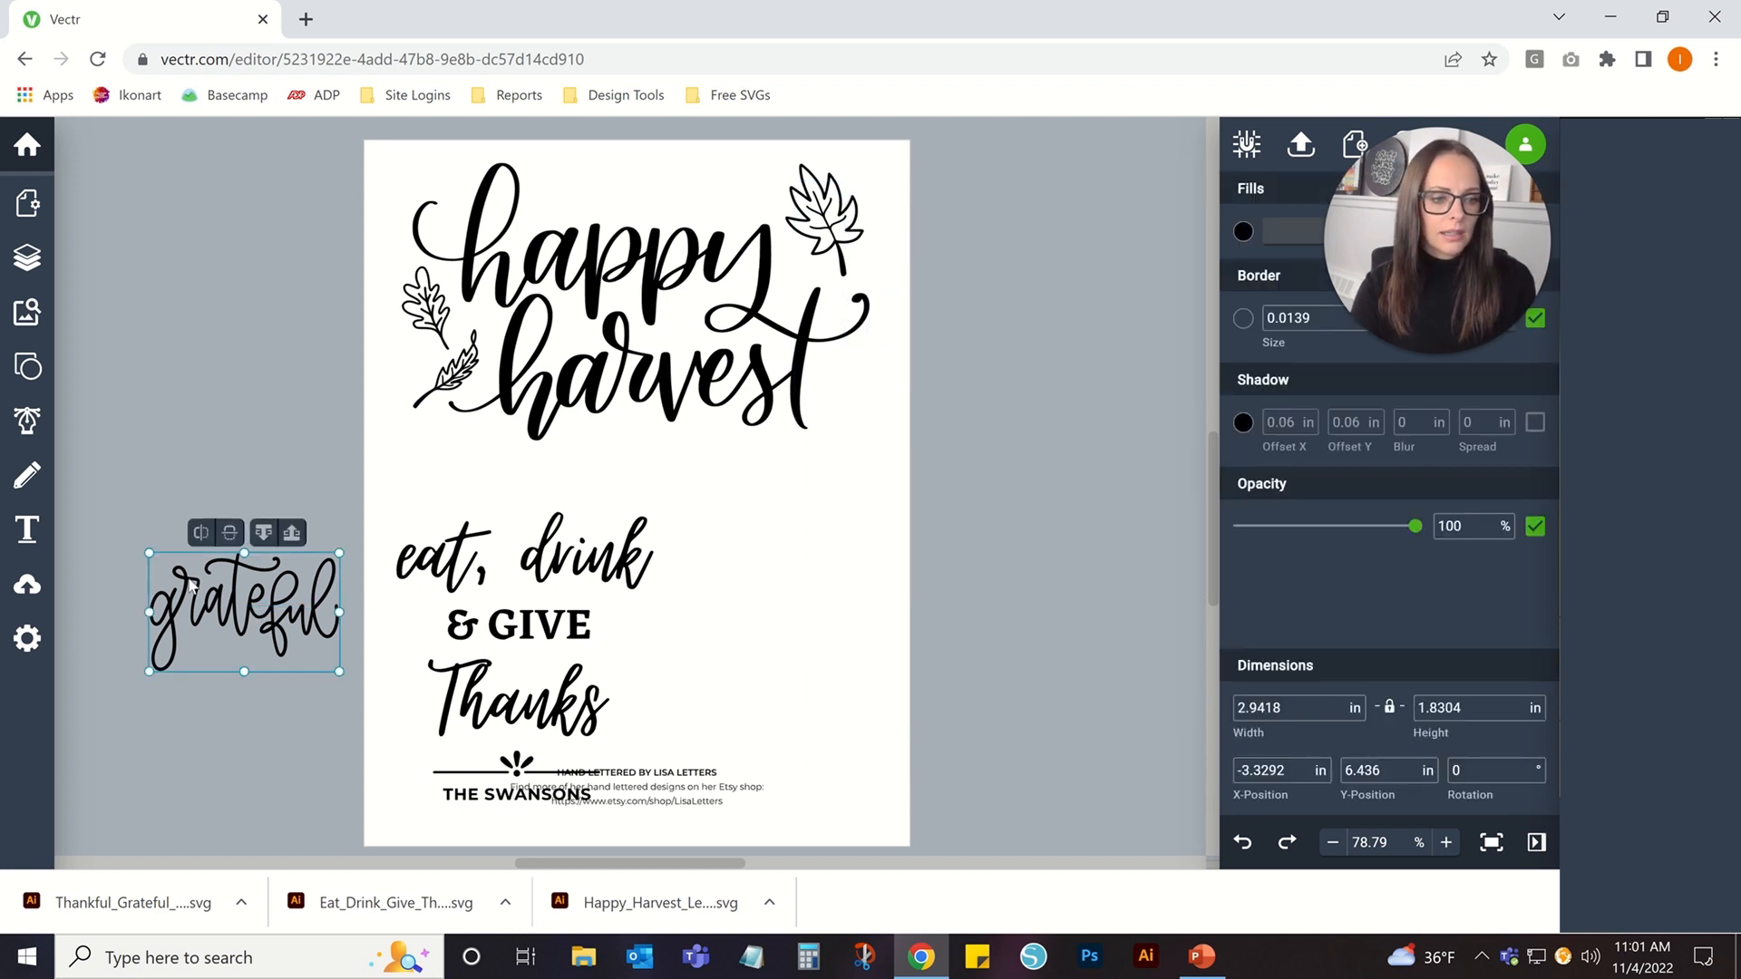
{"action": "left_click_drag", "start_coordinate": [221, 604], "coordinate": [795, 617]}
{"action": "left_click_drag", "start_coordinate": [447, 753], "coordinate": [904, 870]}
{"action": "key", "text": "Delete"}
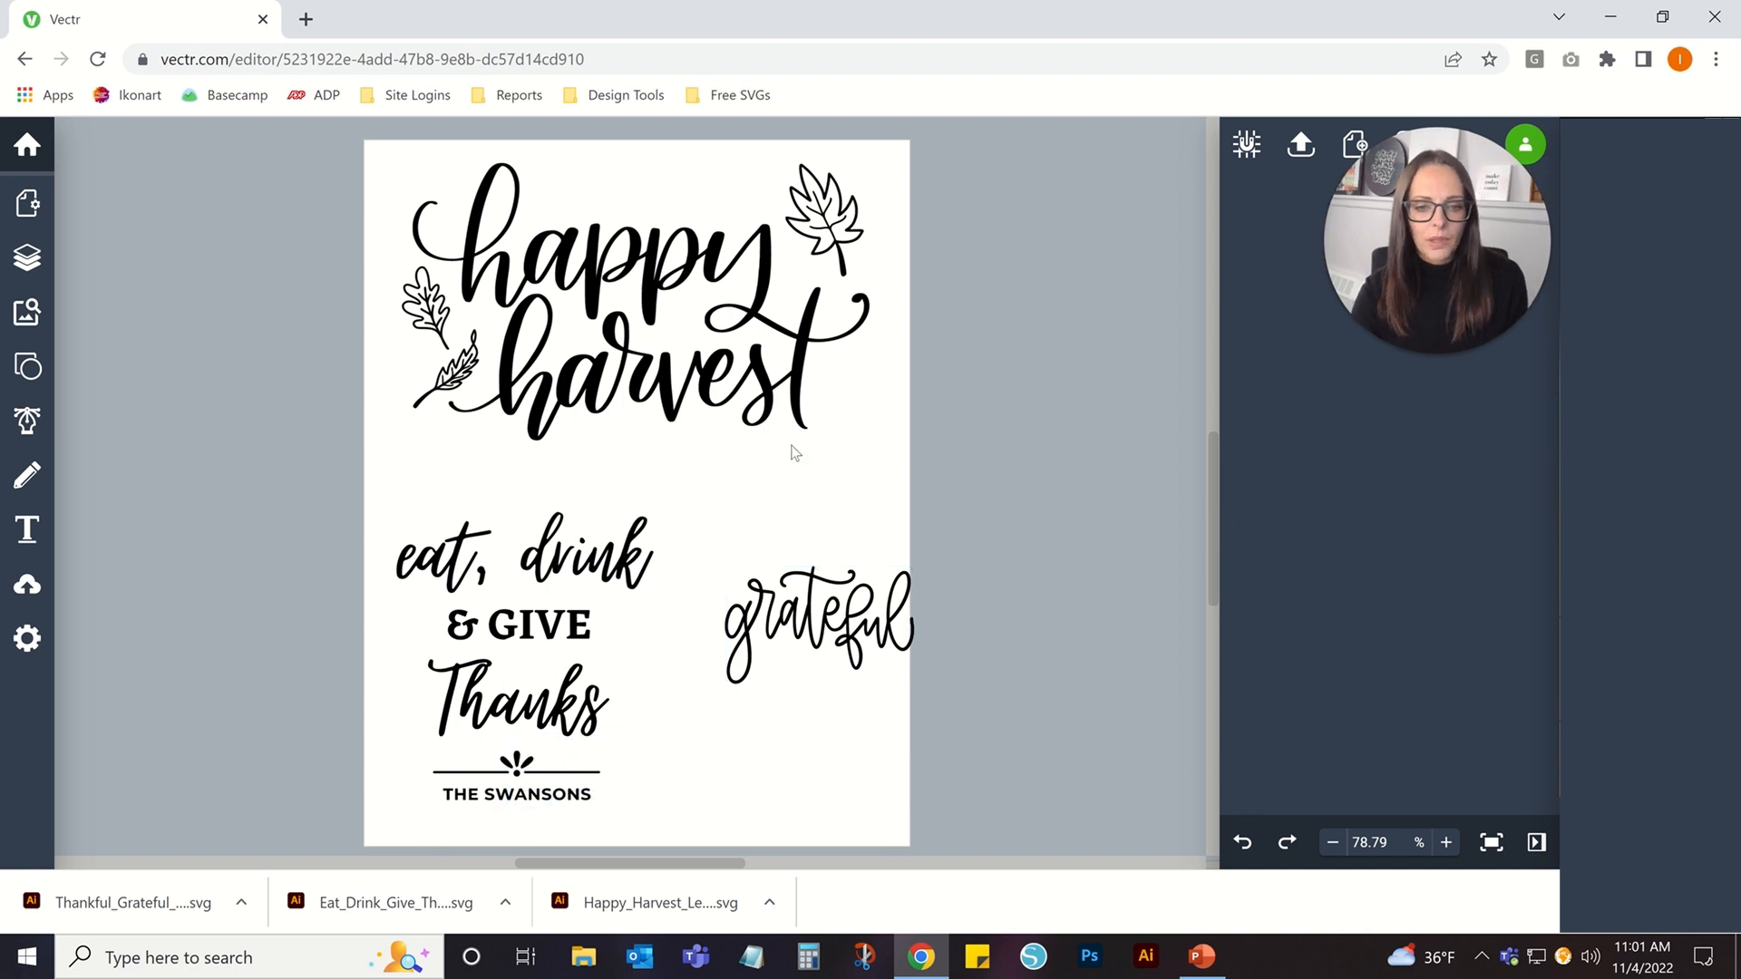
Shift the word grateful inward to about X 5.14 in and Y 6.87 in, and rotate it to 270°.
{"action": "left_click", "coordinate": [831, 620]}
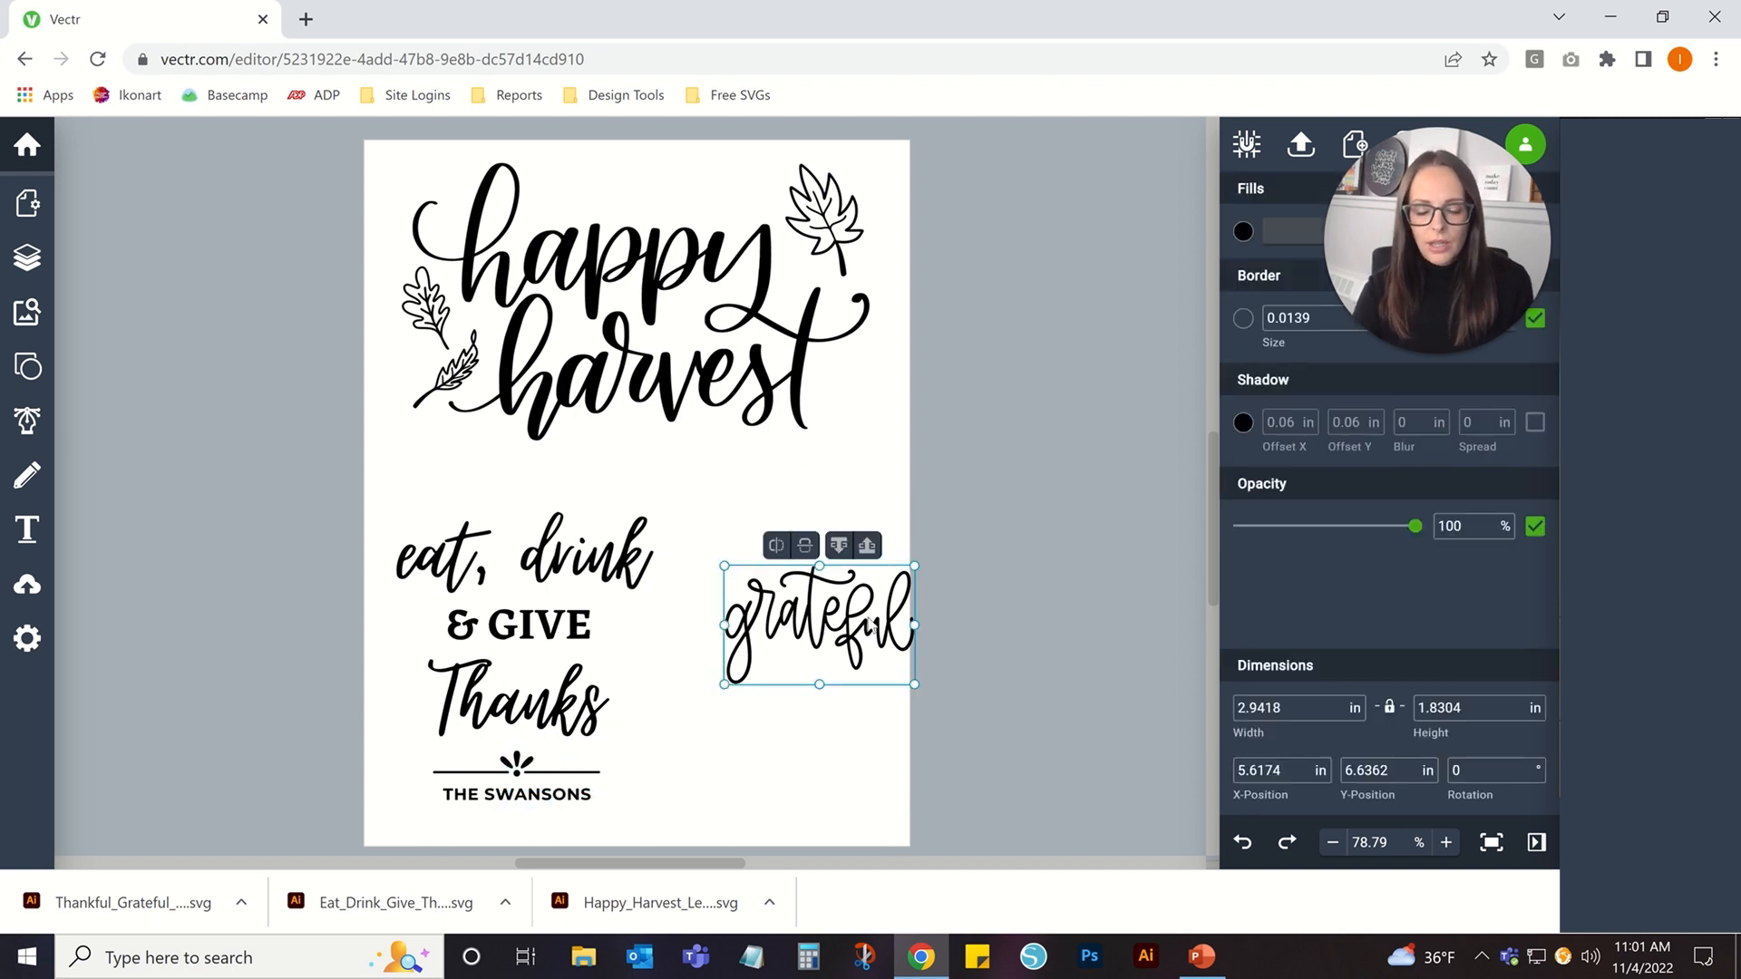
{"action": "left_click_drag", "start_coordinate": [868, 620], "coordinate": [837, 635]}
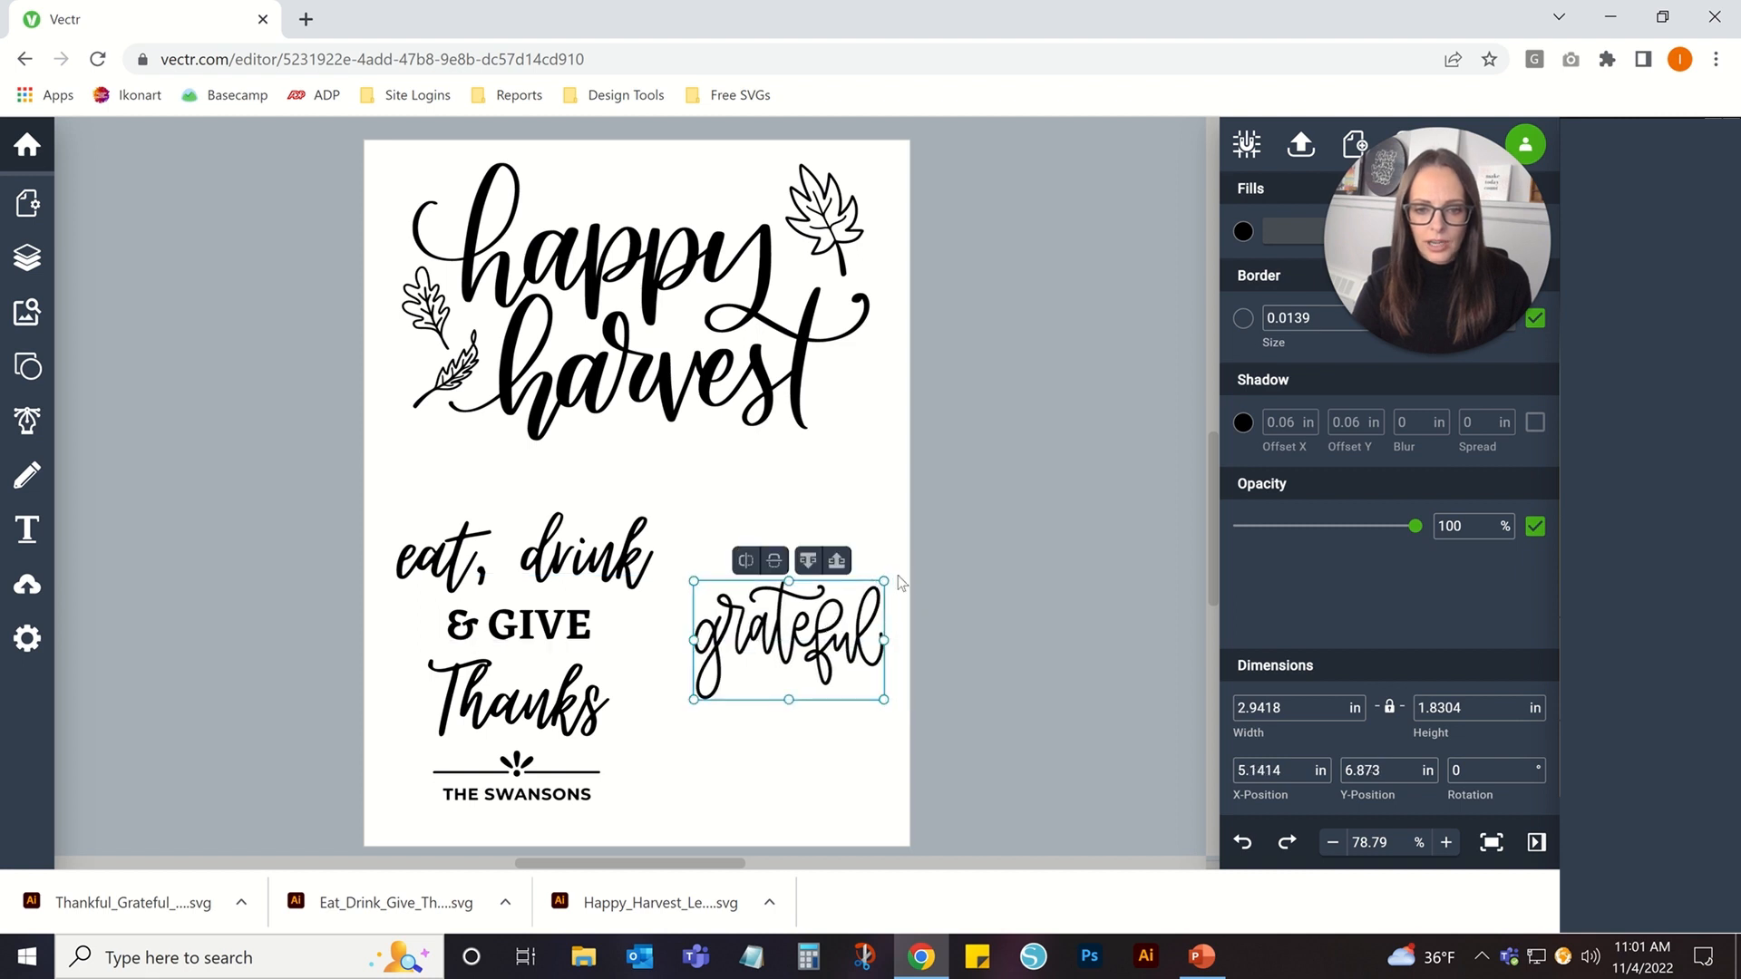
{"action": "left_click_drag", "start_coordinate": [909, 584], "coordinate": [732, 542]}
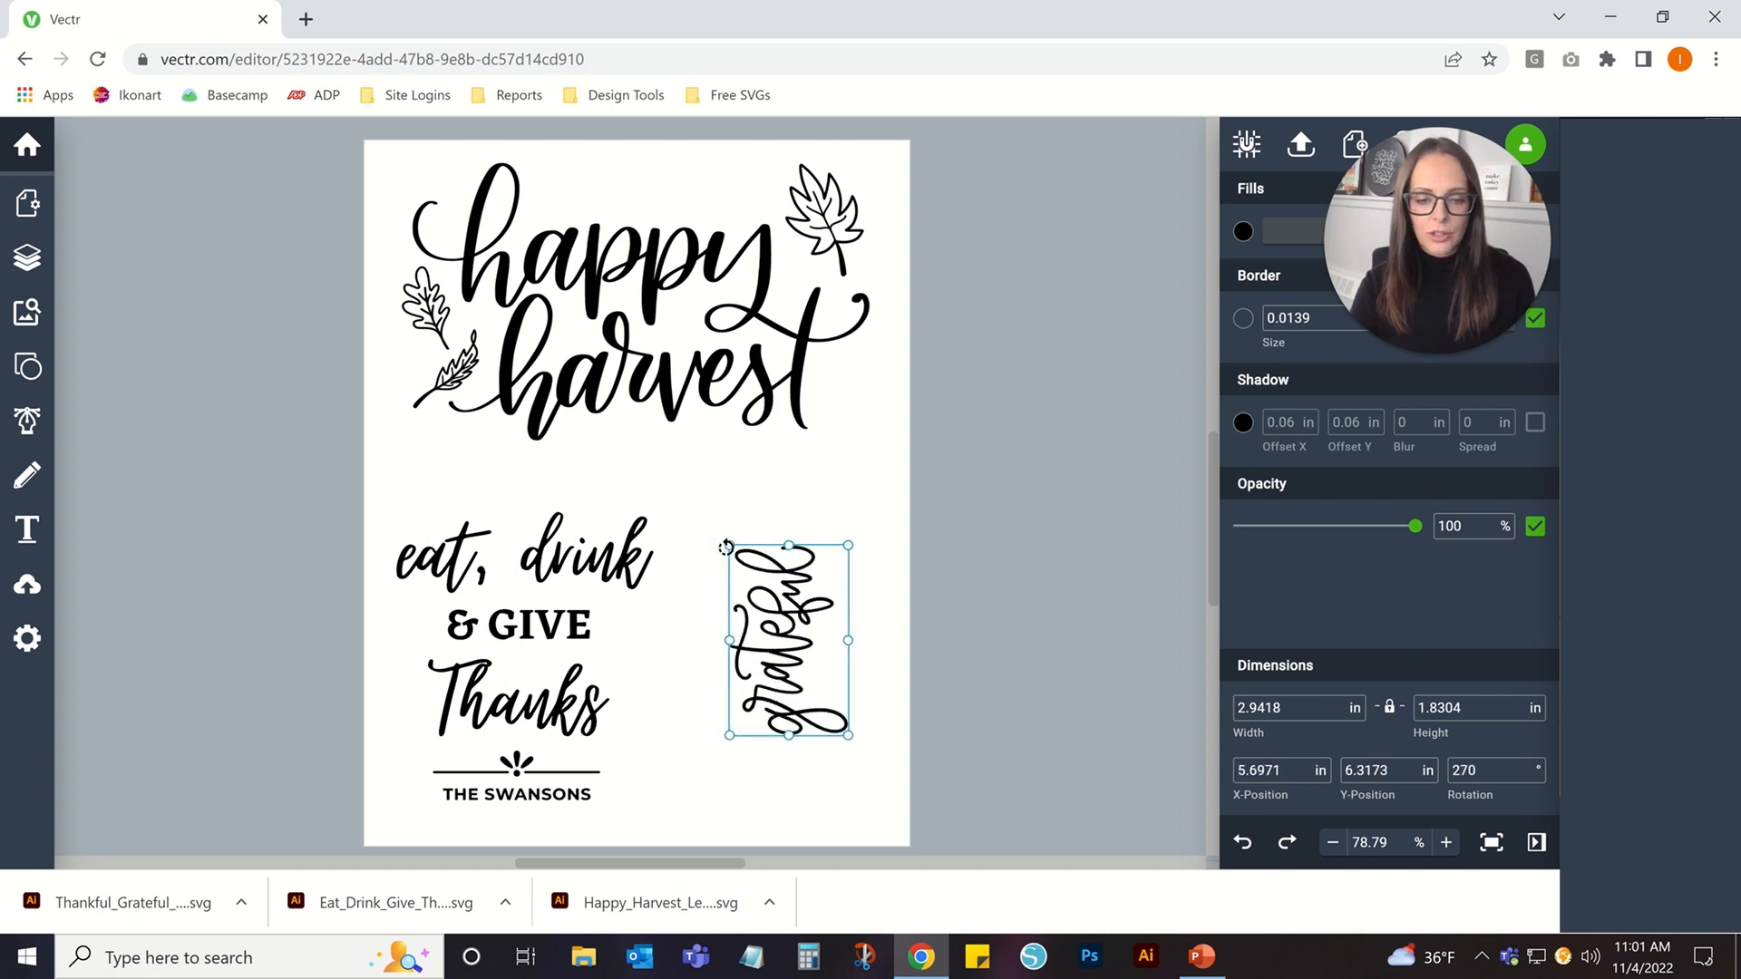
Undo the last rotation of the word grateful and set its rotation to 90° instead.
{"action": "left_click_drag", "start_coordinate": [725, 548], "coordinate": [725, 548]}
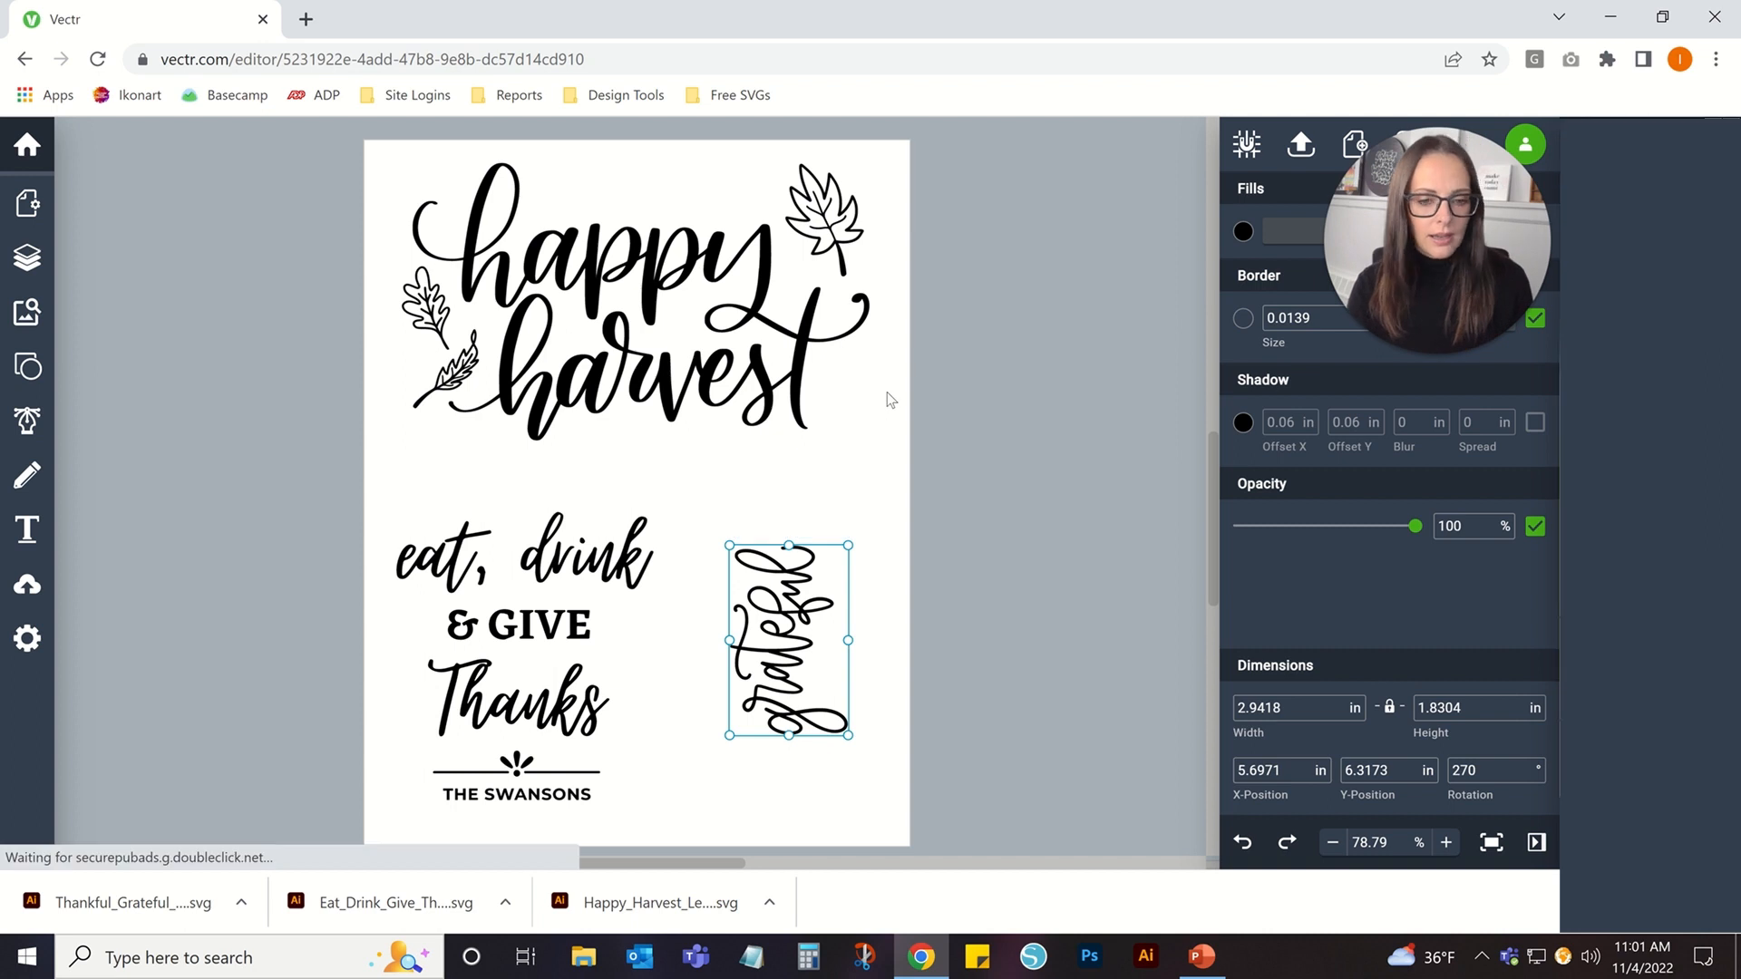
{"action": "key", "text": "ctrl+z"}
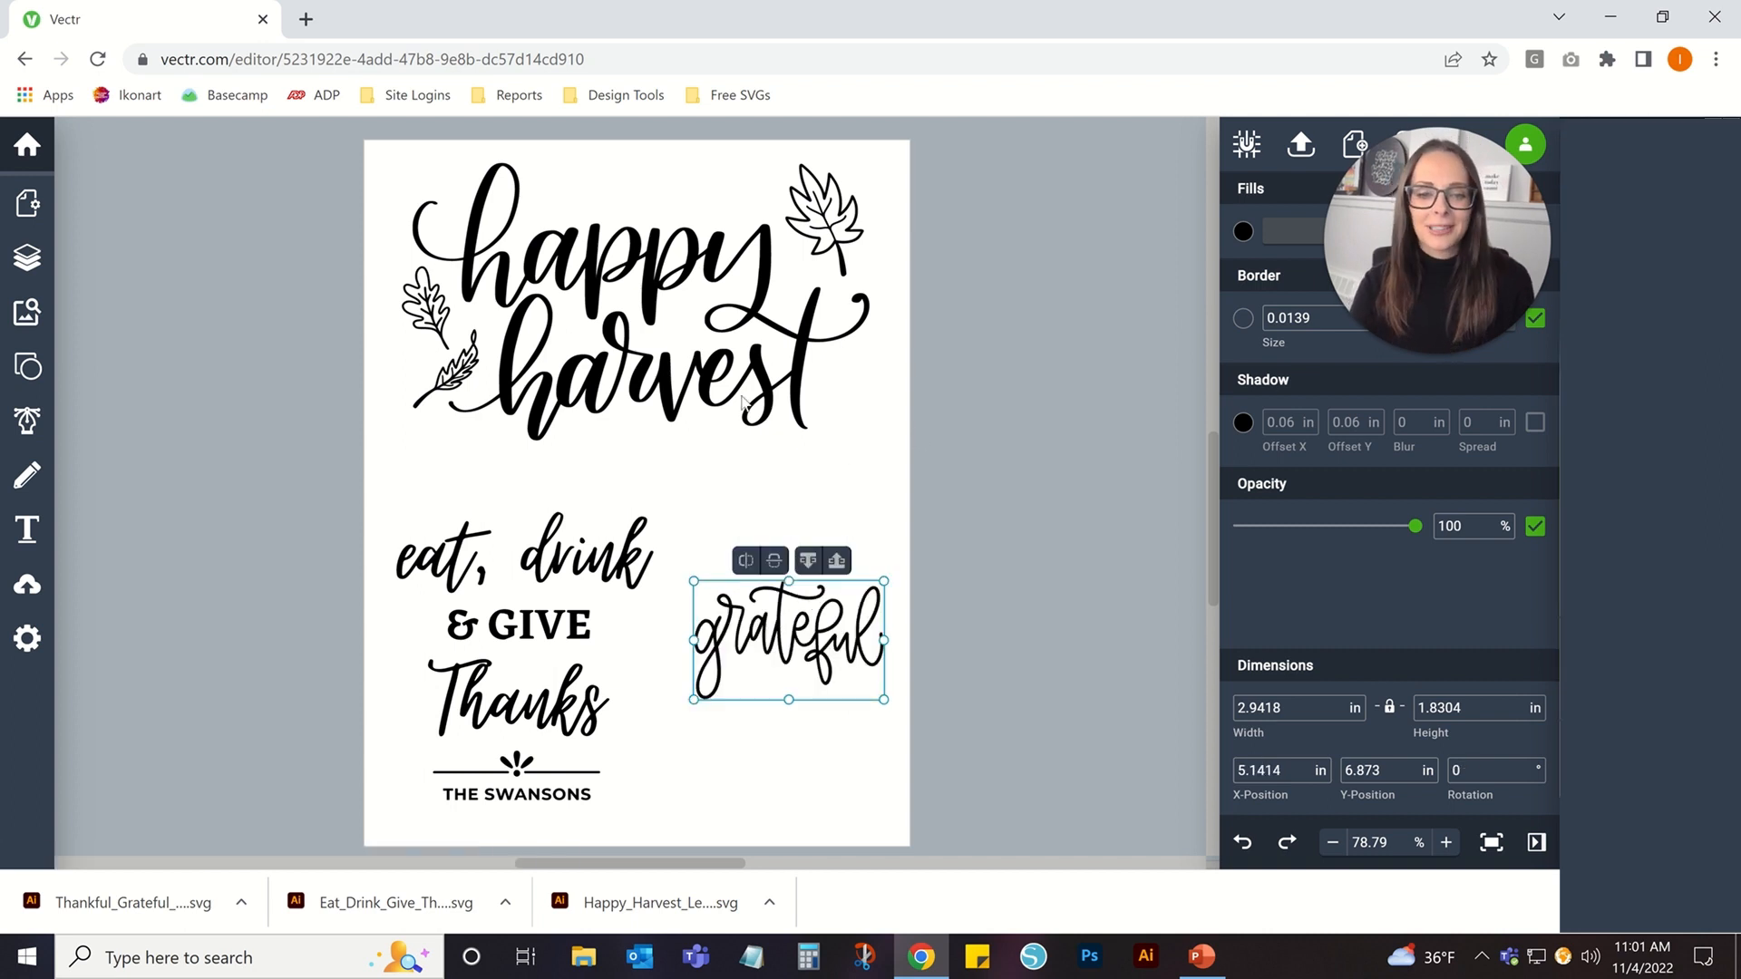
{"action": "left_click", "coordinate": [754, 475]}
{"action": "left_click", "coordinate": [802, 632]}
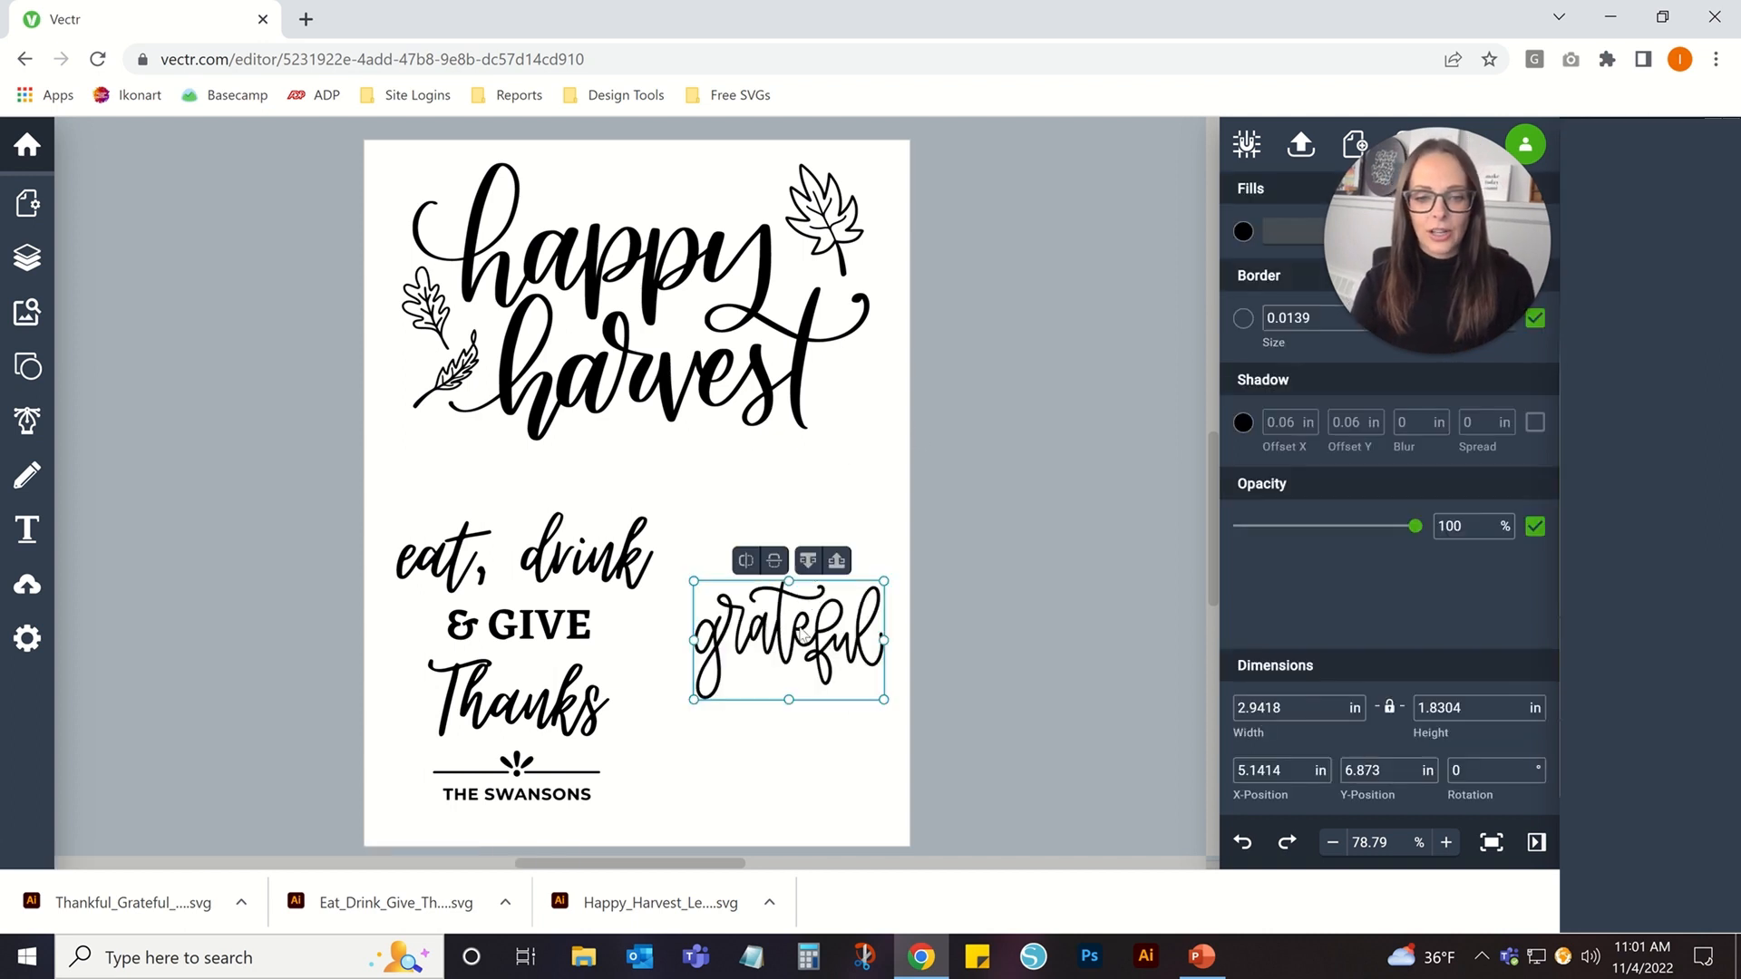
{"action": "left_click", "coordinate": [1462, 771]}
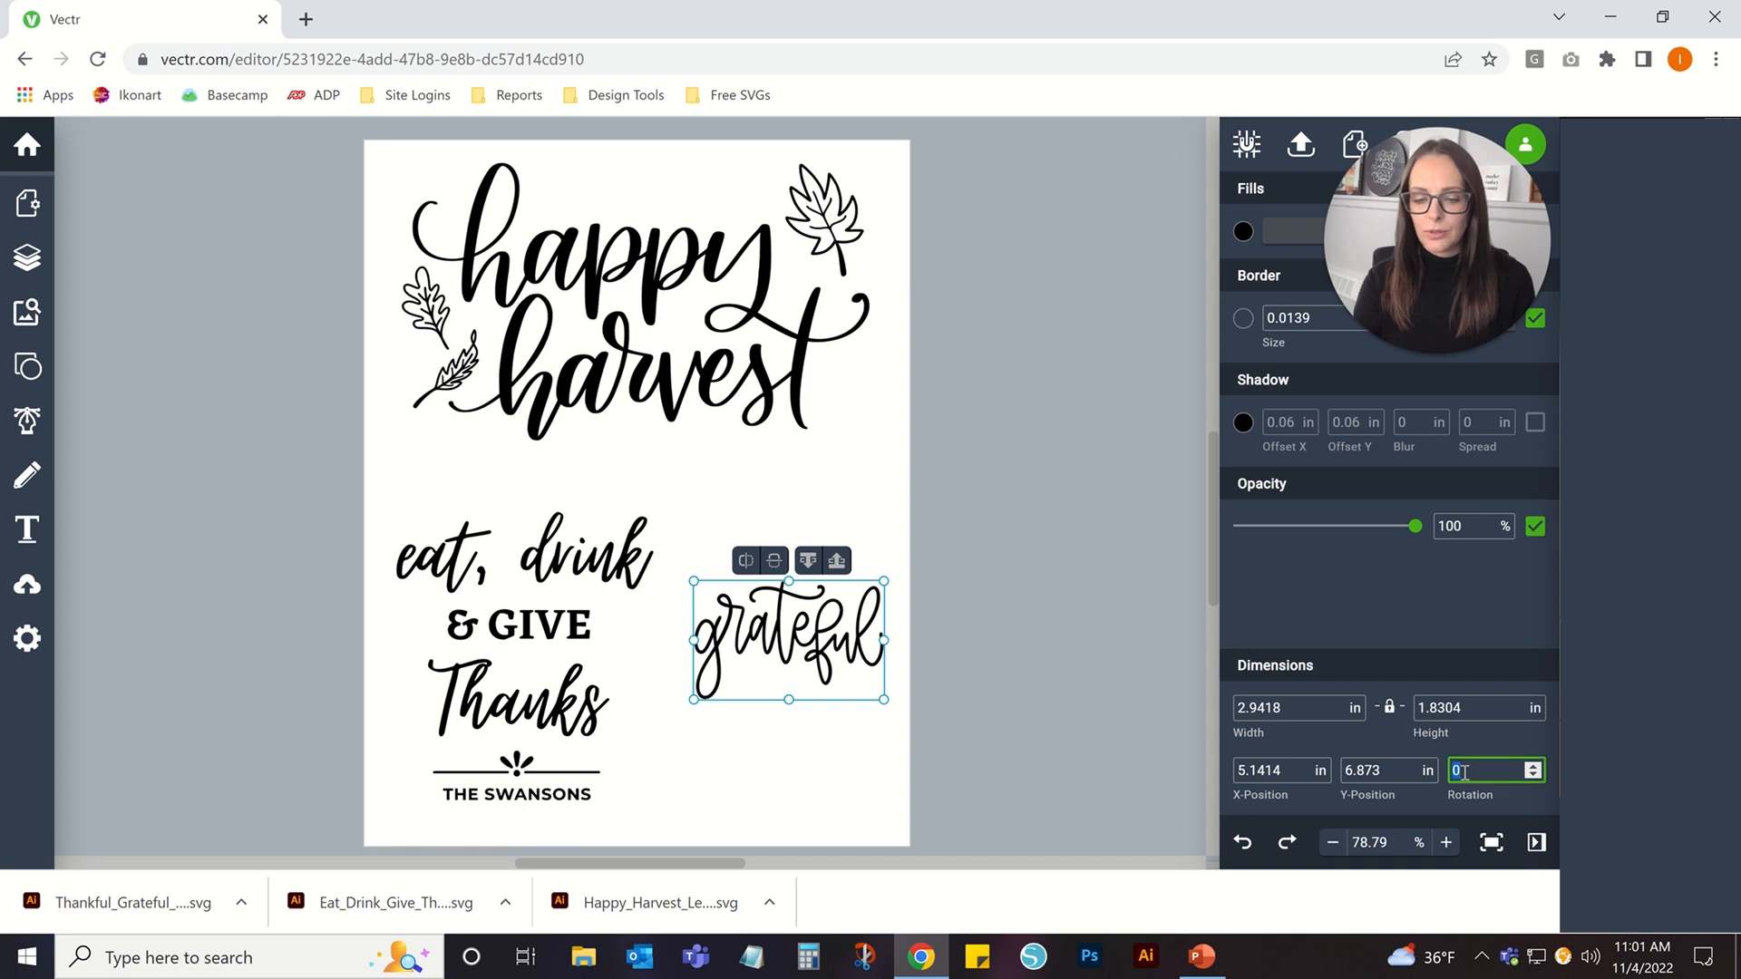
{"action": "type", "text": "90"}
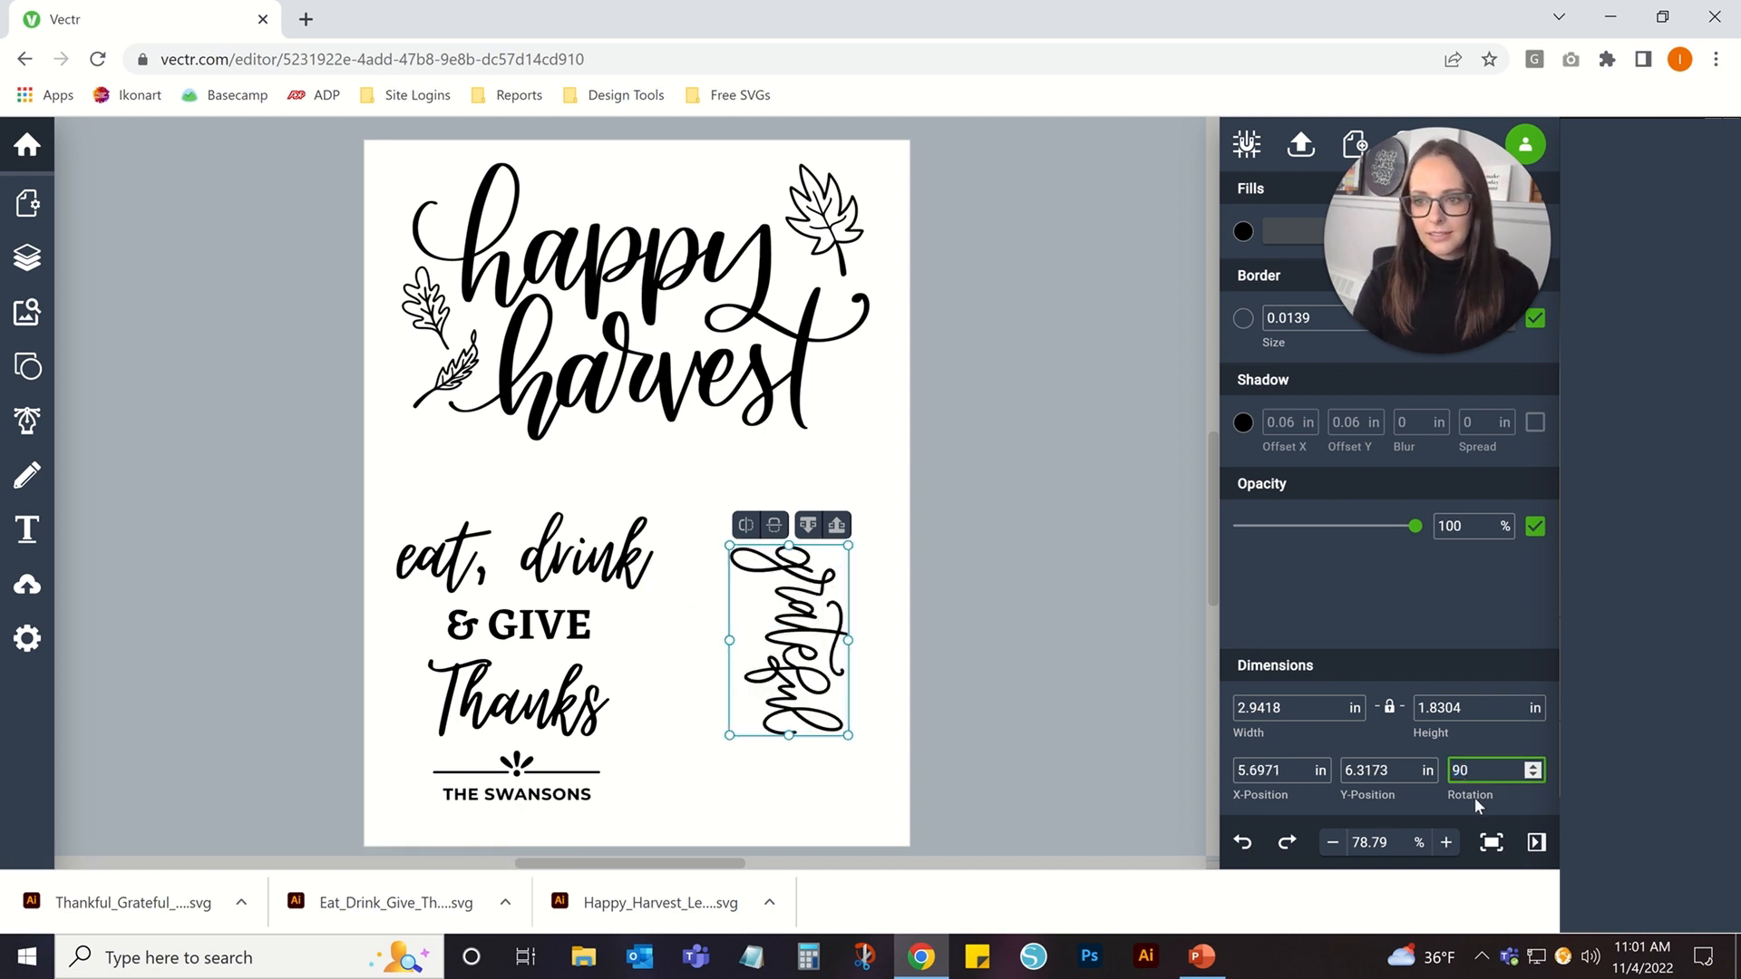
{"action": "left_click", "coordinate": [1007, 623]}
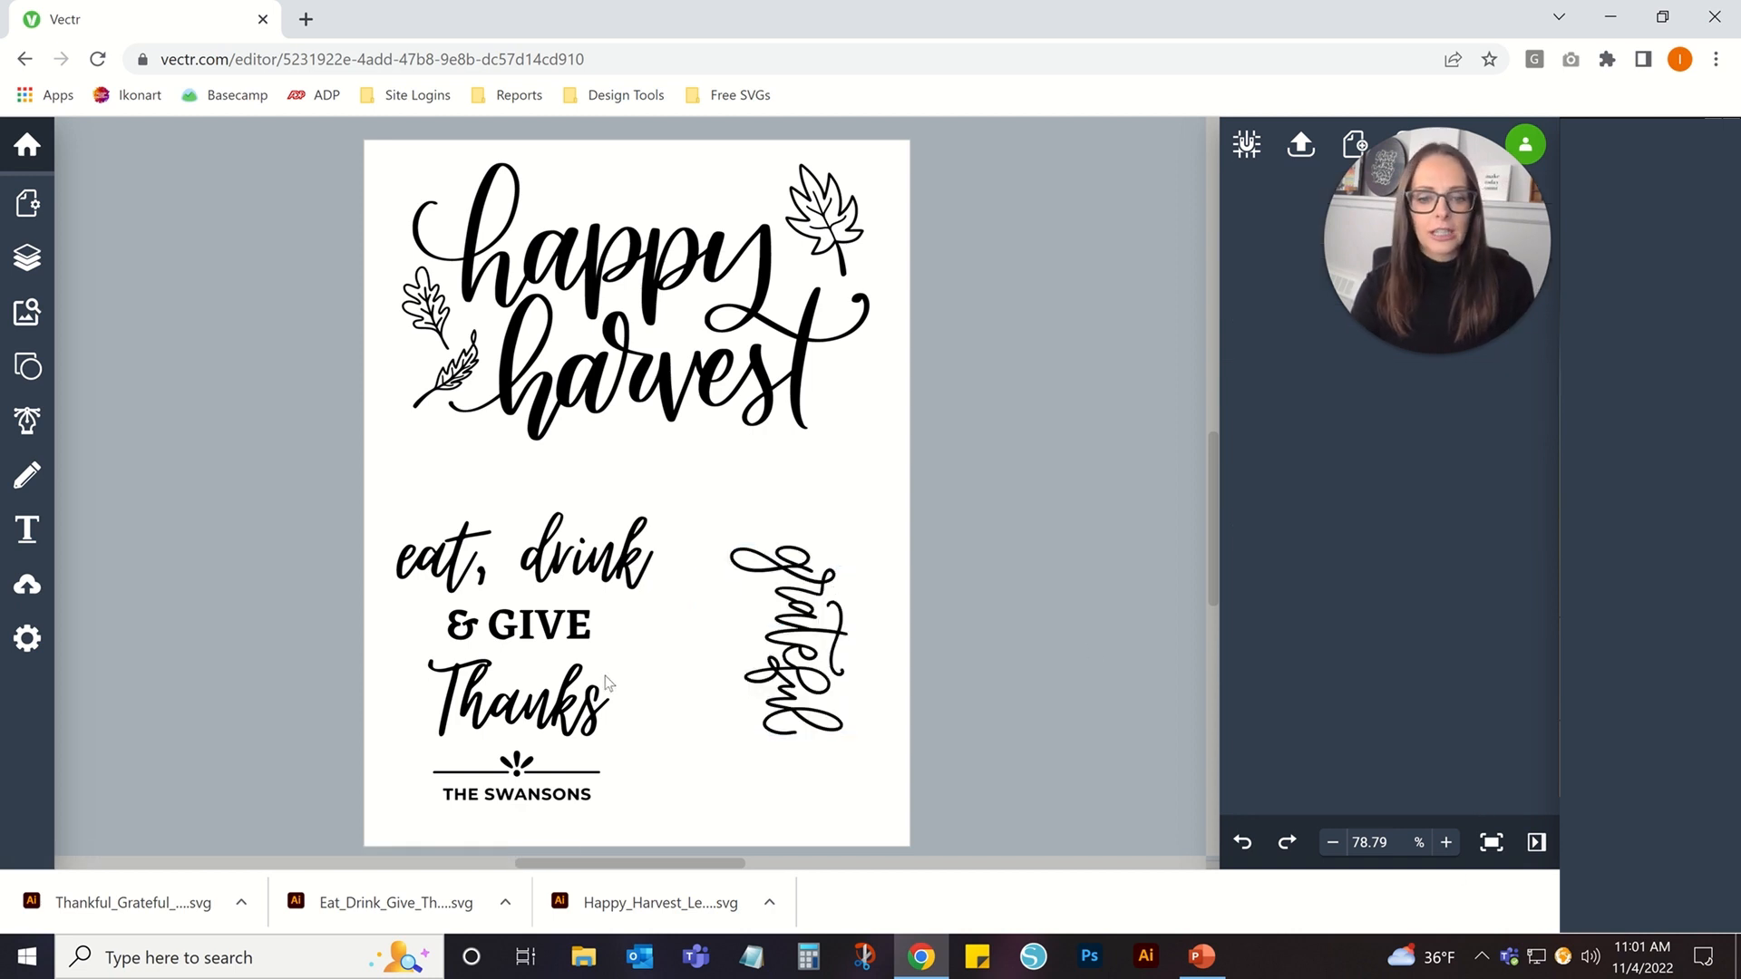
Enlarge the word grateful and reposition it to fill the empty area beside the eat, drink & GIVE Thanks text.
{"action": "left_click", "coordinate": [801, 637]}
{"action": "left_click_drag", "start_coordinate": [849, 736], "coordinate": [896, 819]}
{"action": "left_click_drag", "start_coordinate": [828, 646], "coordinate": [803, 625]}
{"action": "left_click", "coordinate": [1022, 599]}
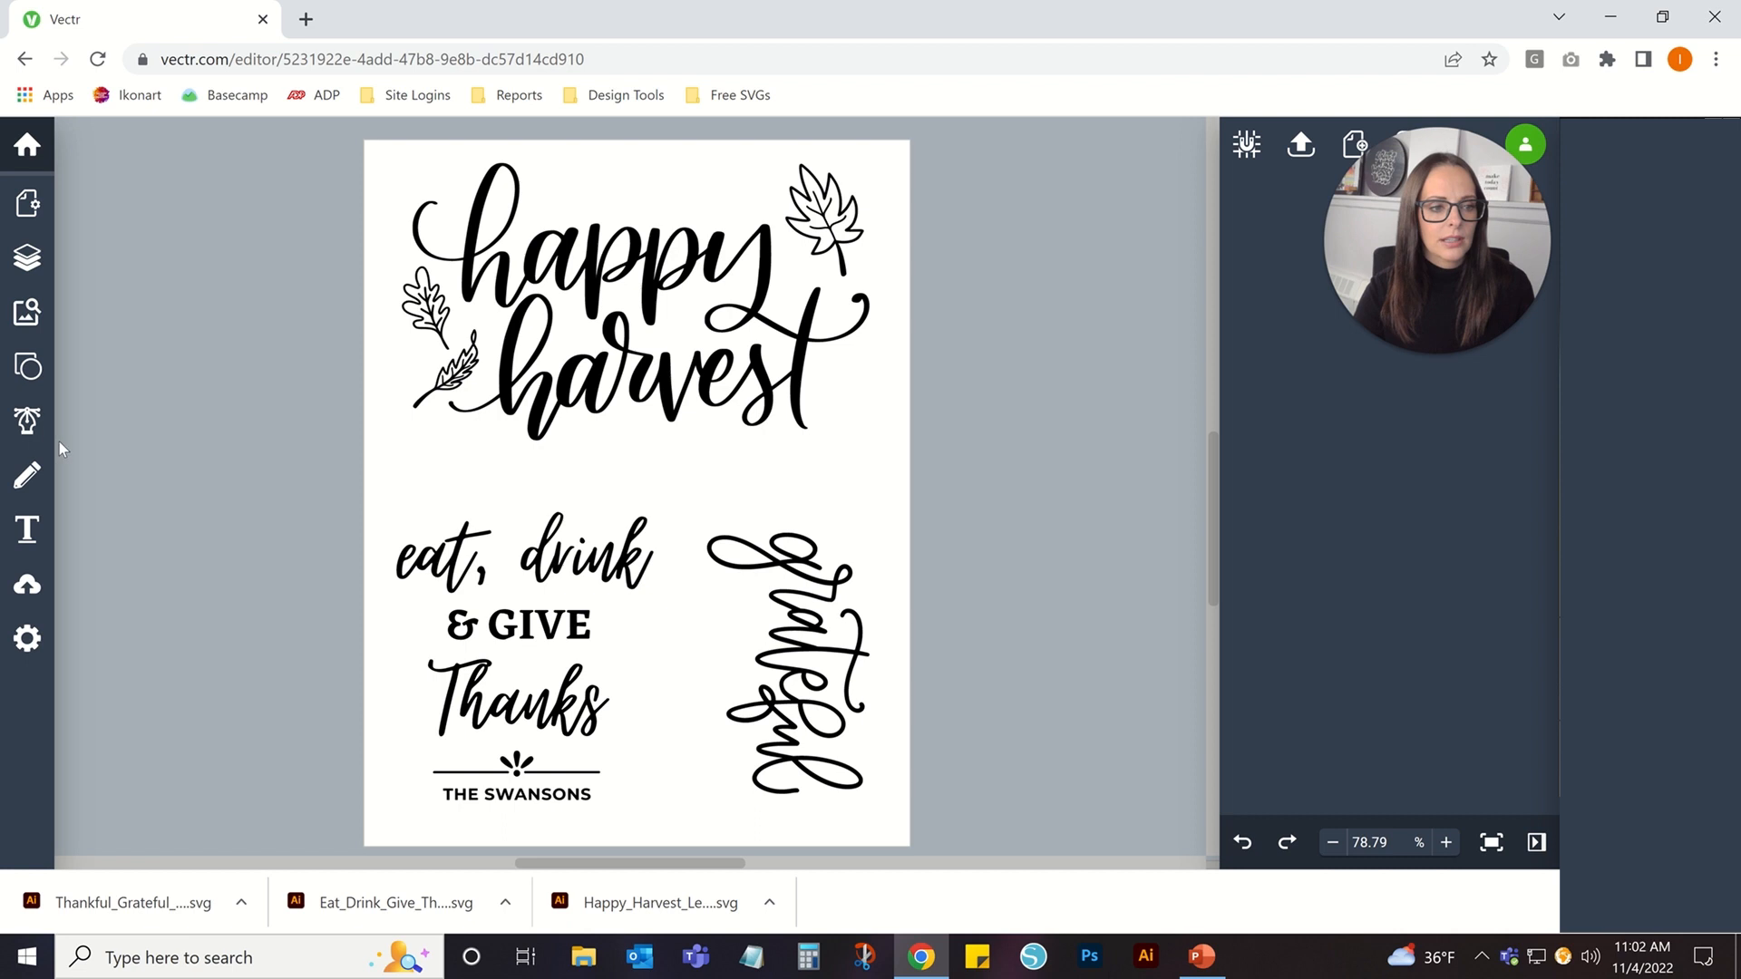
Draw a horizontal divider line about 7.76 in long beneath happy harvest, starting at about X 0.34 in and Y 5.18 in.
{"action": "left_click", "coordinate": [28, 420]}
{"action": "left_click", "coordinate": [392, 472]}
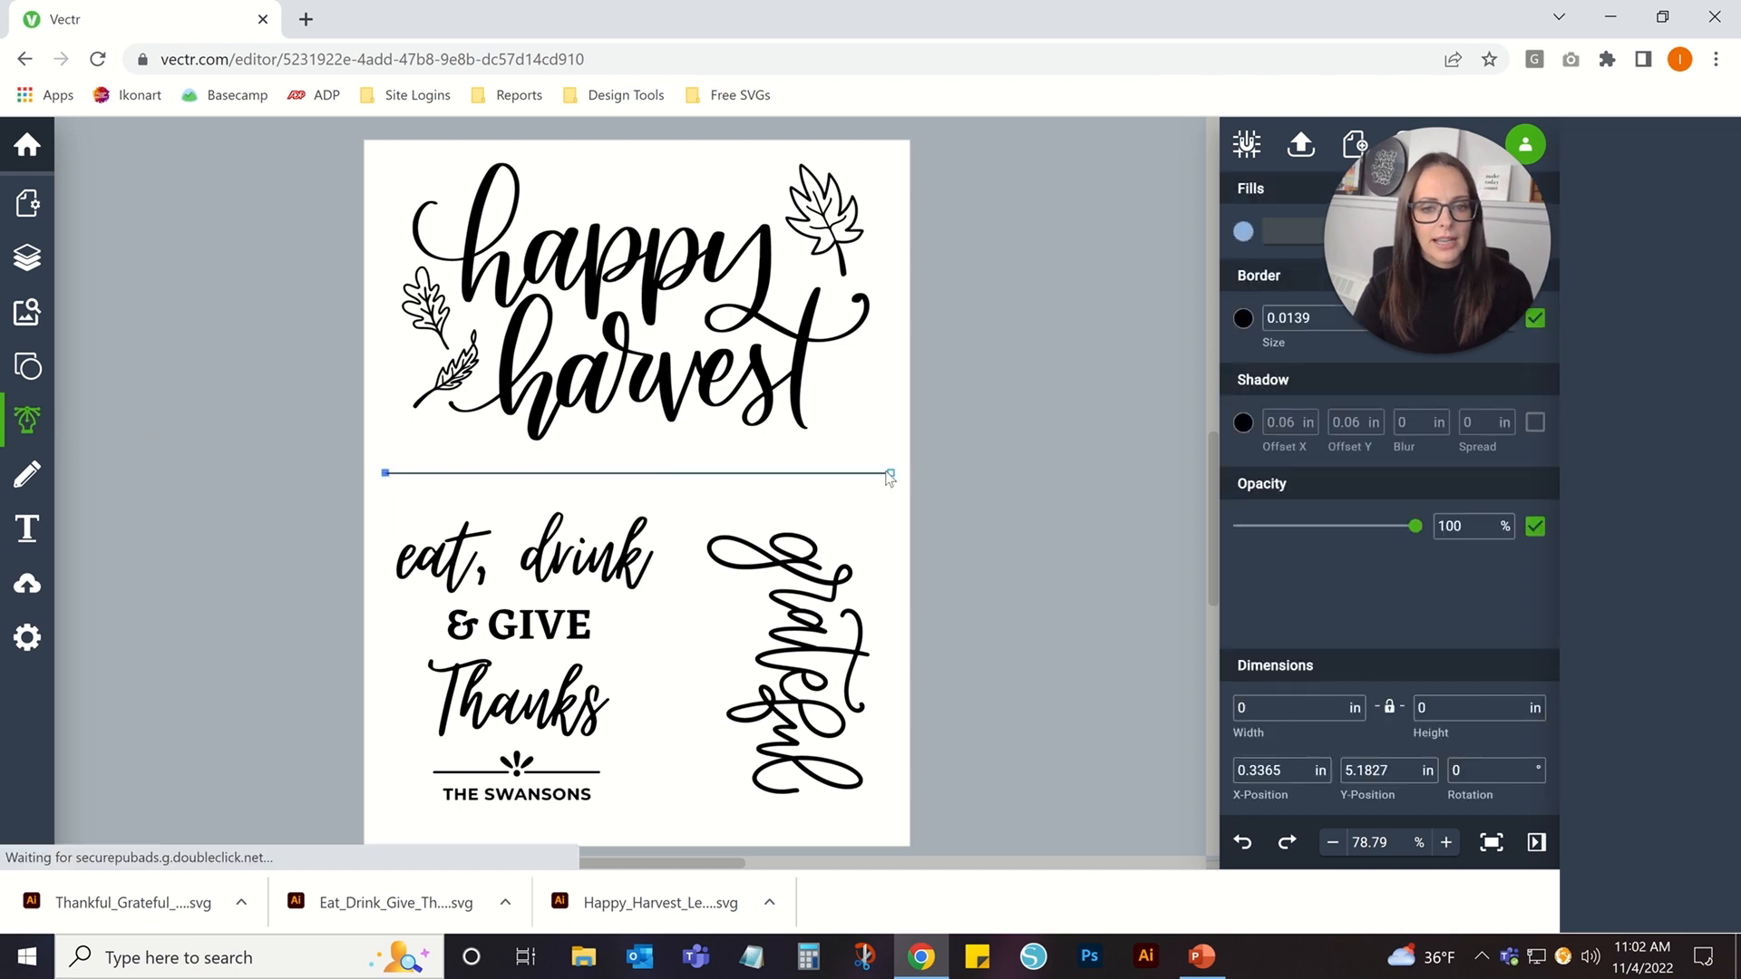
{"action": "left_click", "coordinate": [886, 472]}
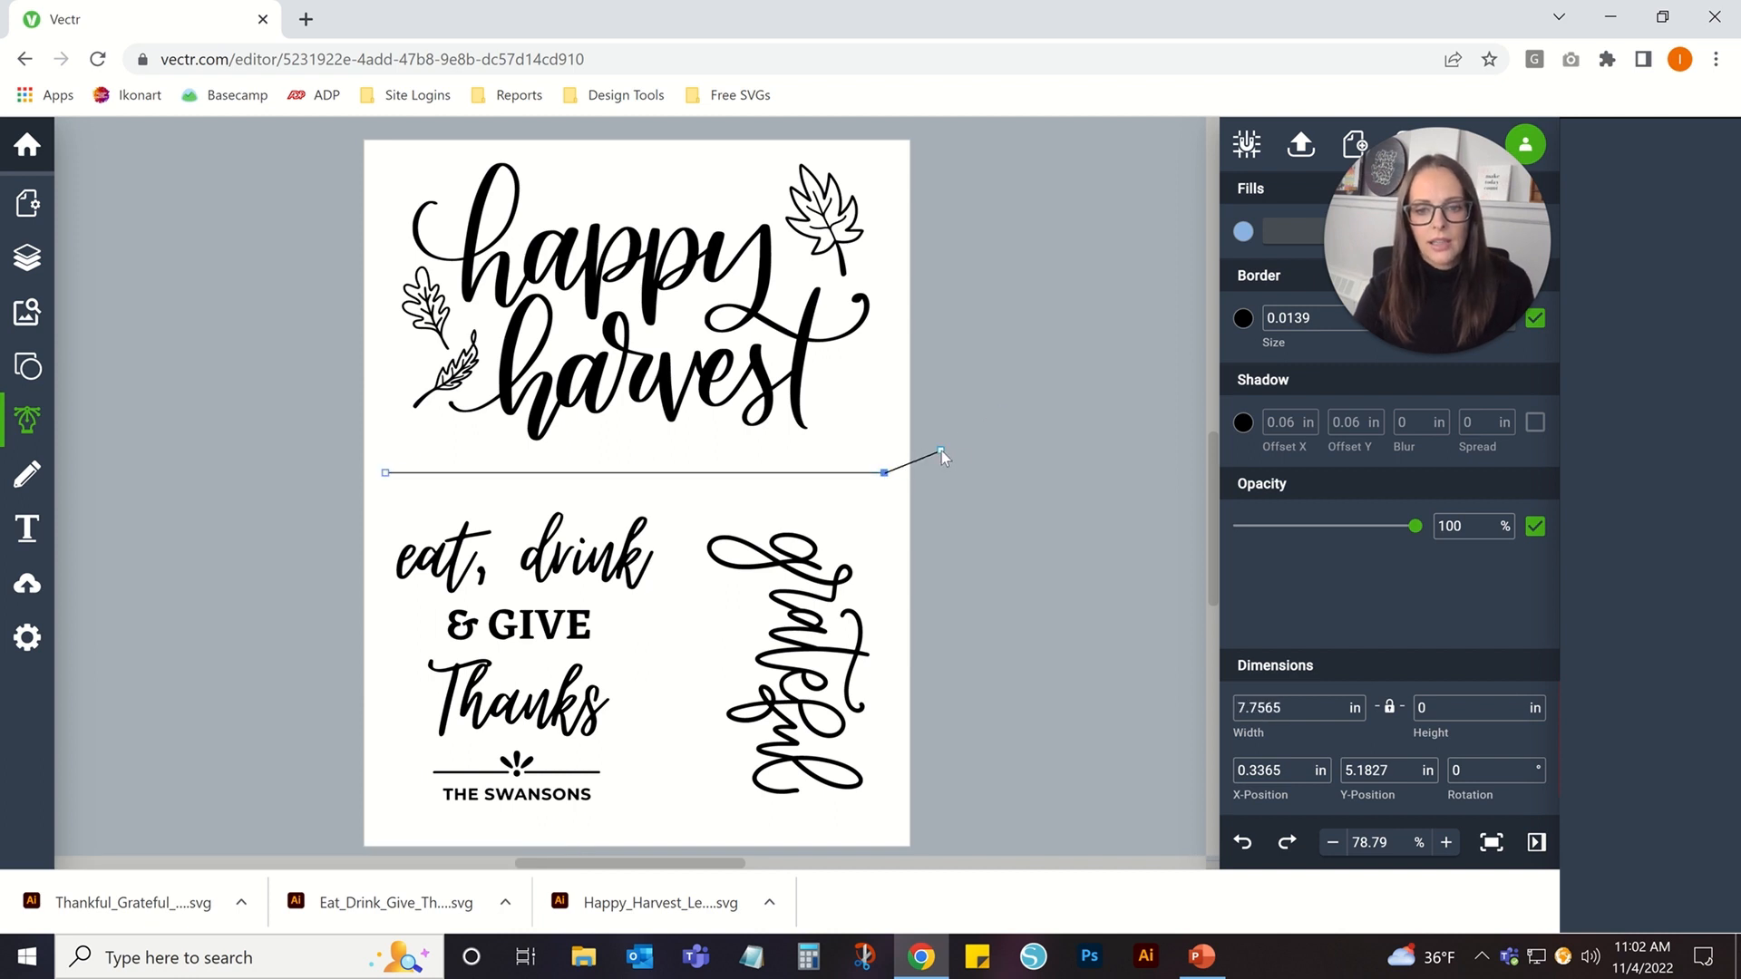
{"action": "key", "text": "Escape"}
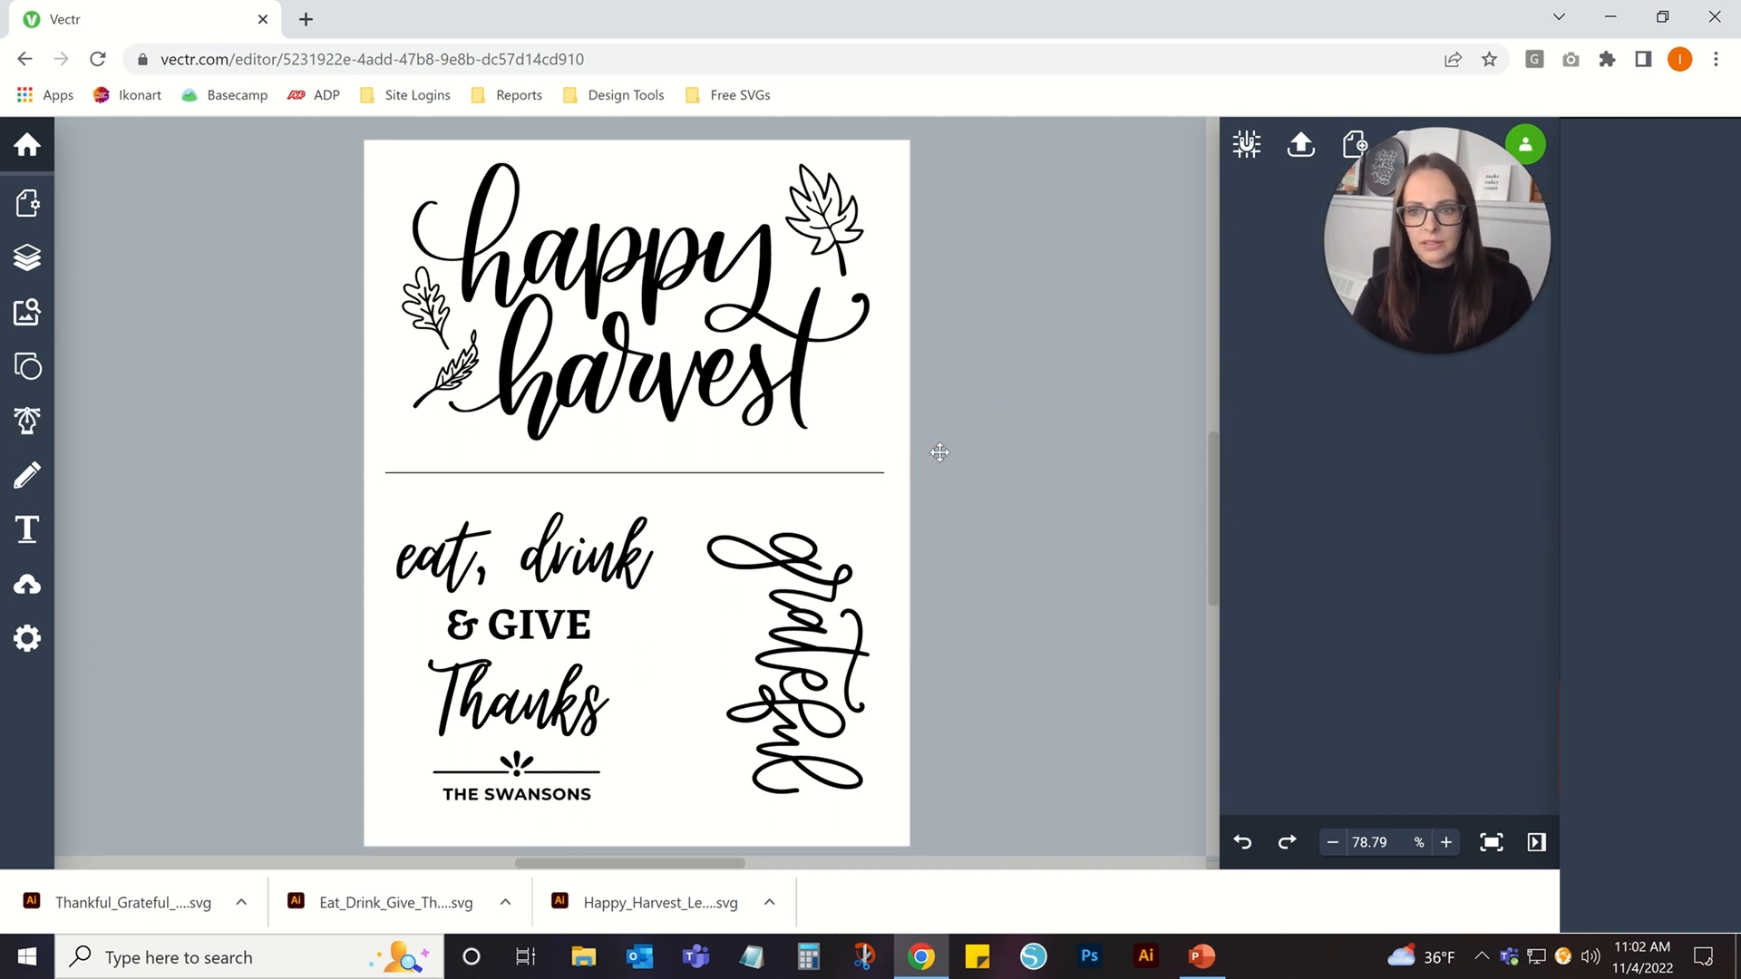
Set the border size of the horizontal divider line to 0.03 in.
{"action": "left_click", "coordinate": [878, 473]}
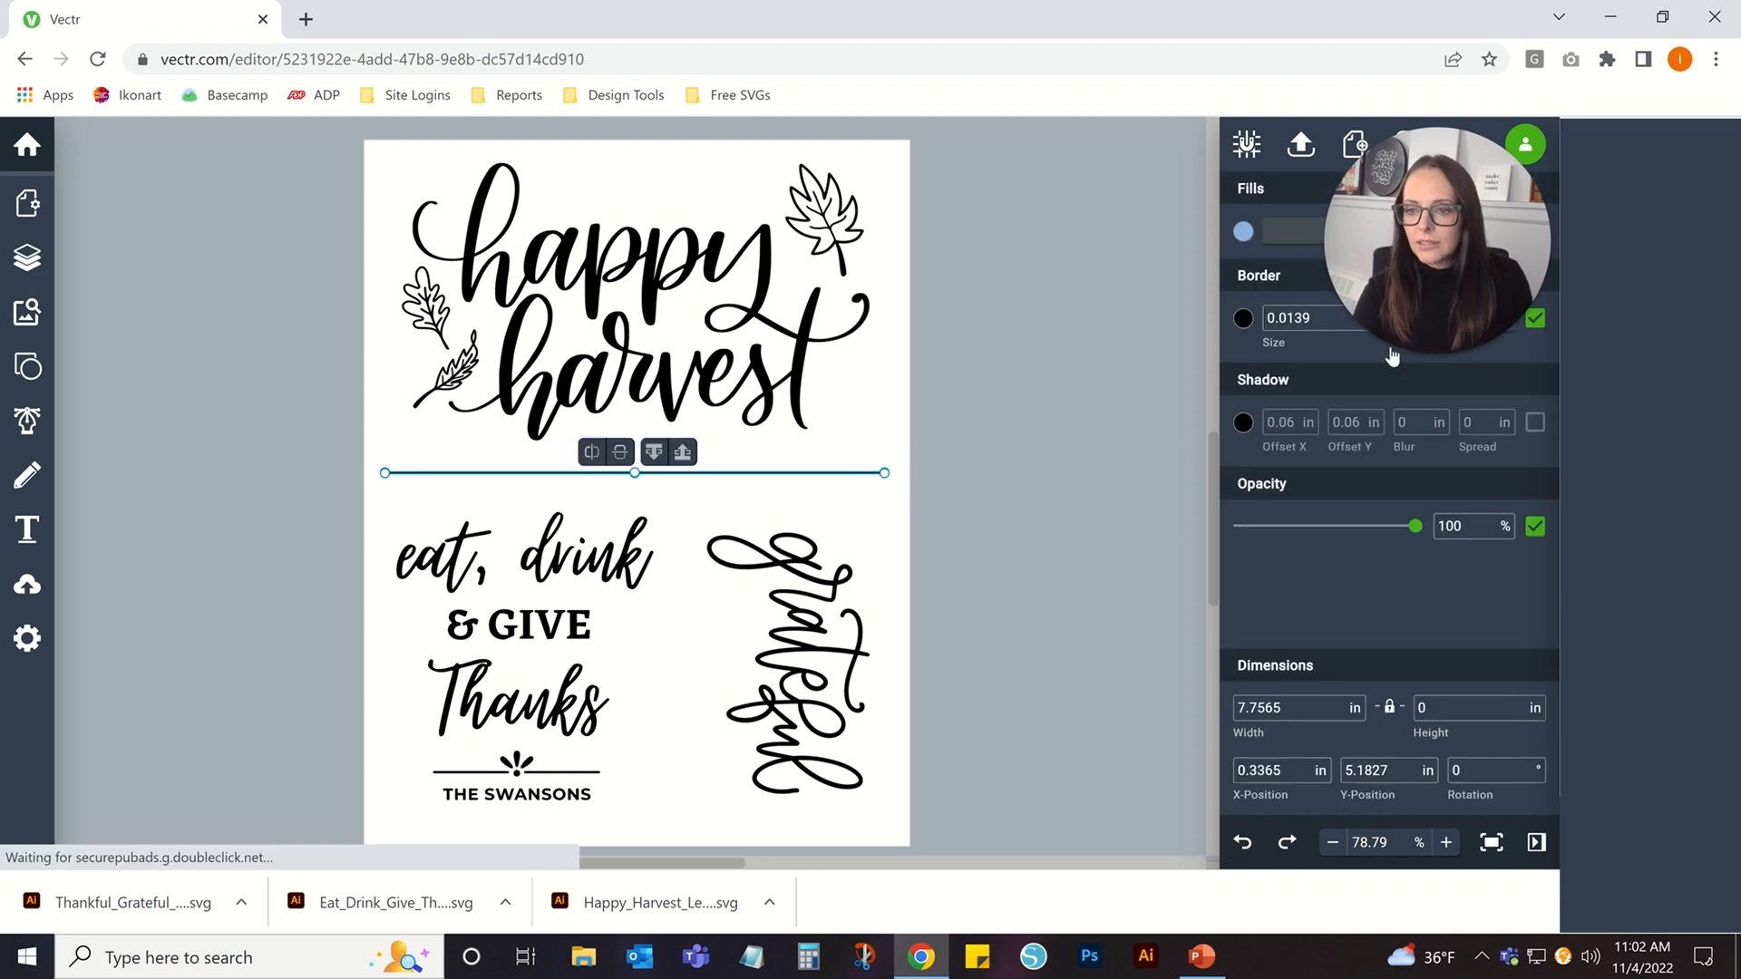
{"action": "mouse_move", "coordinate": [1426, 269]}
{"action": "left_click_drag", "start_coordinate": [1424, 265], "coordinate": [1439, 198]}
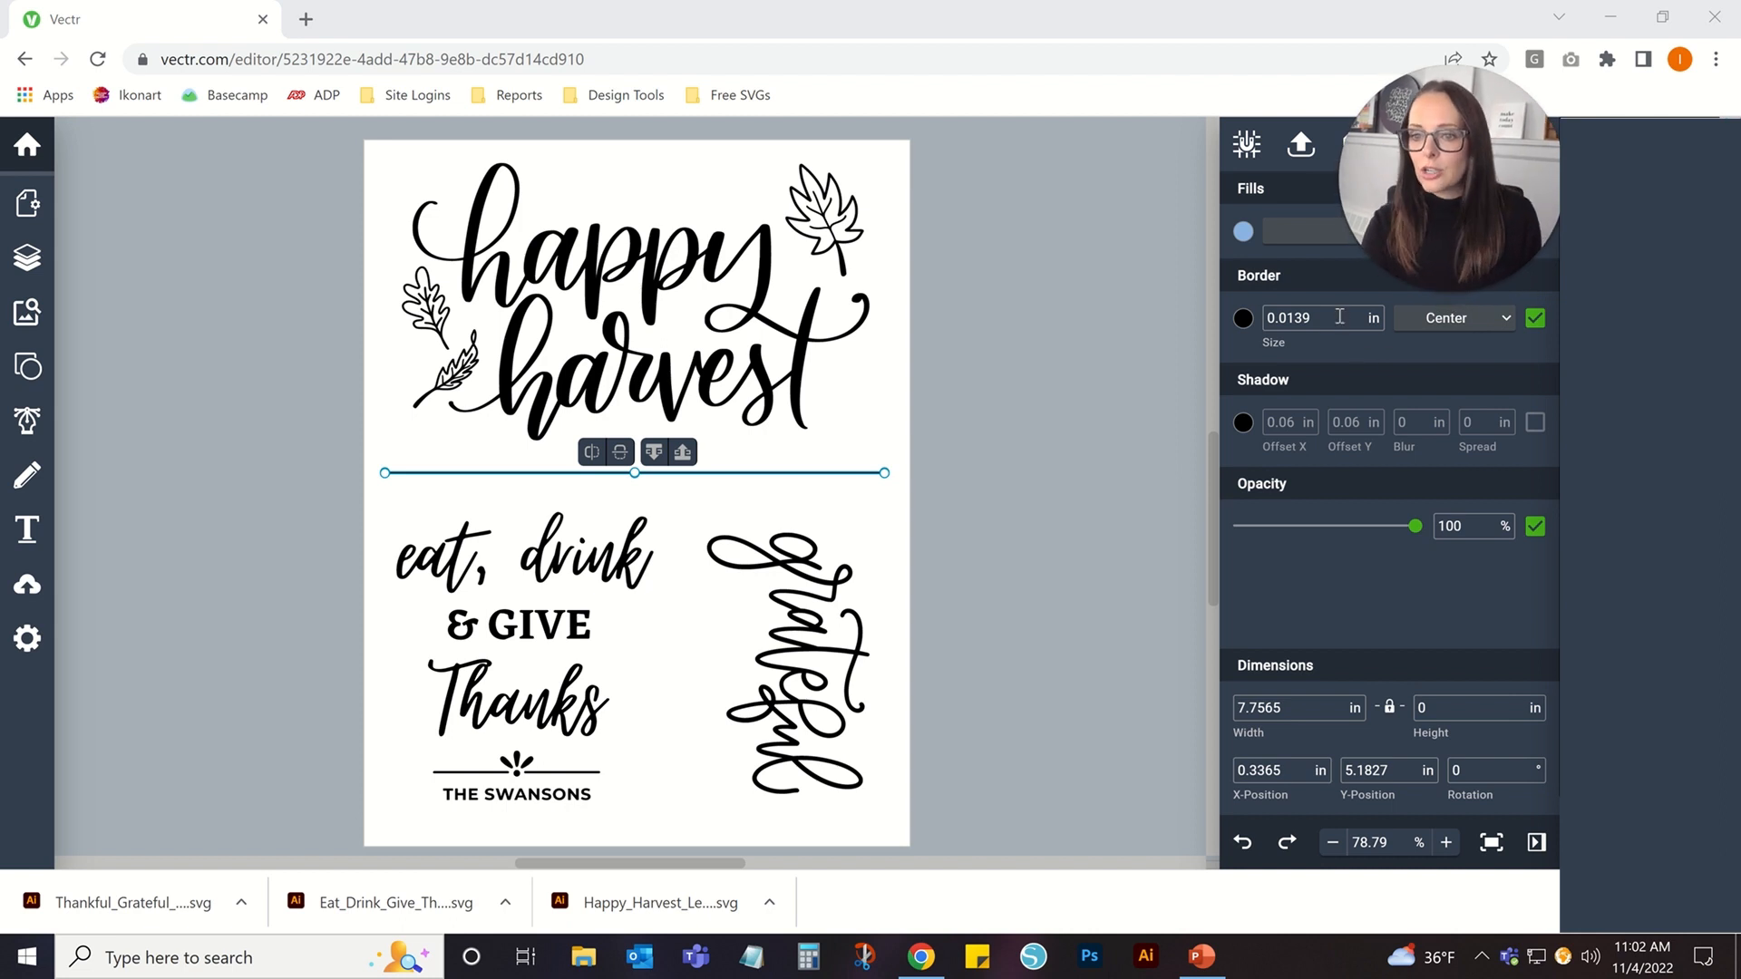
{"action": "left_click_drag", "start_coordinate": [1339, 317], "coordinate": [1289, 319]}
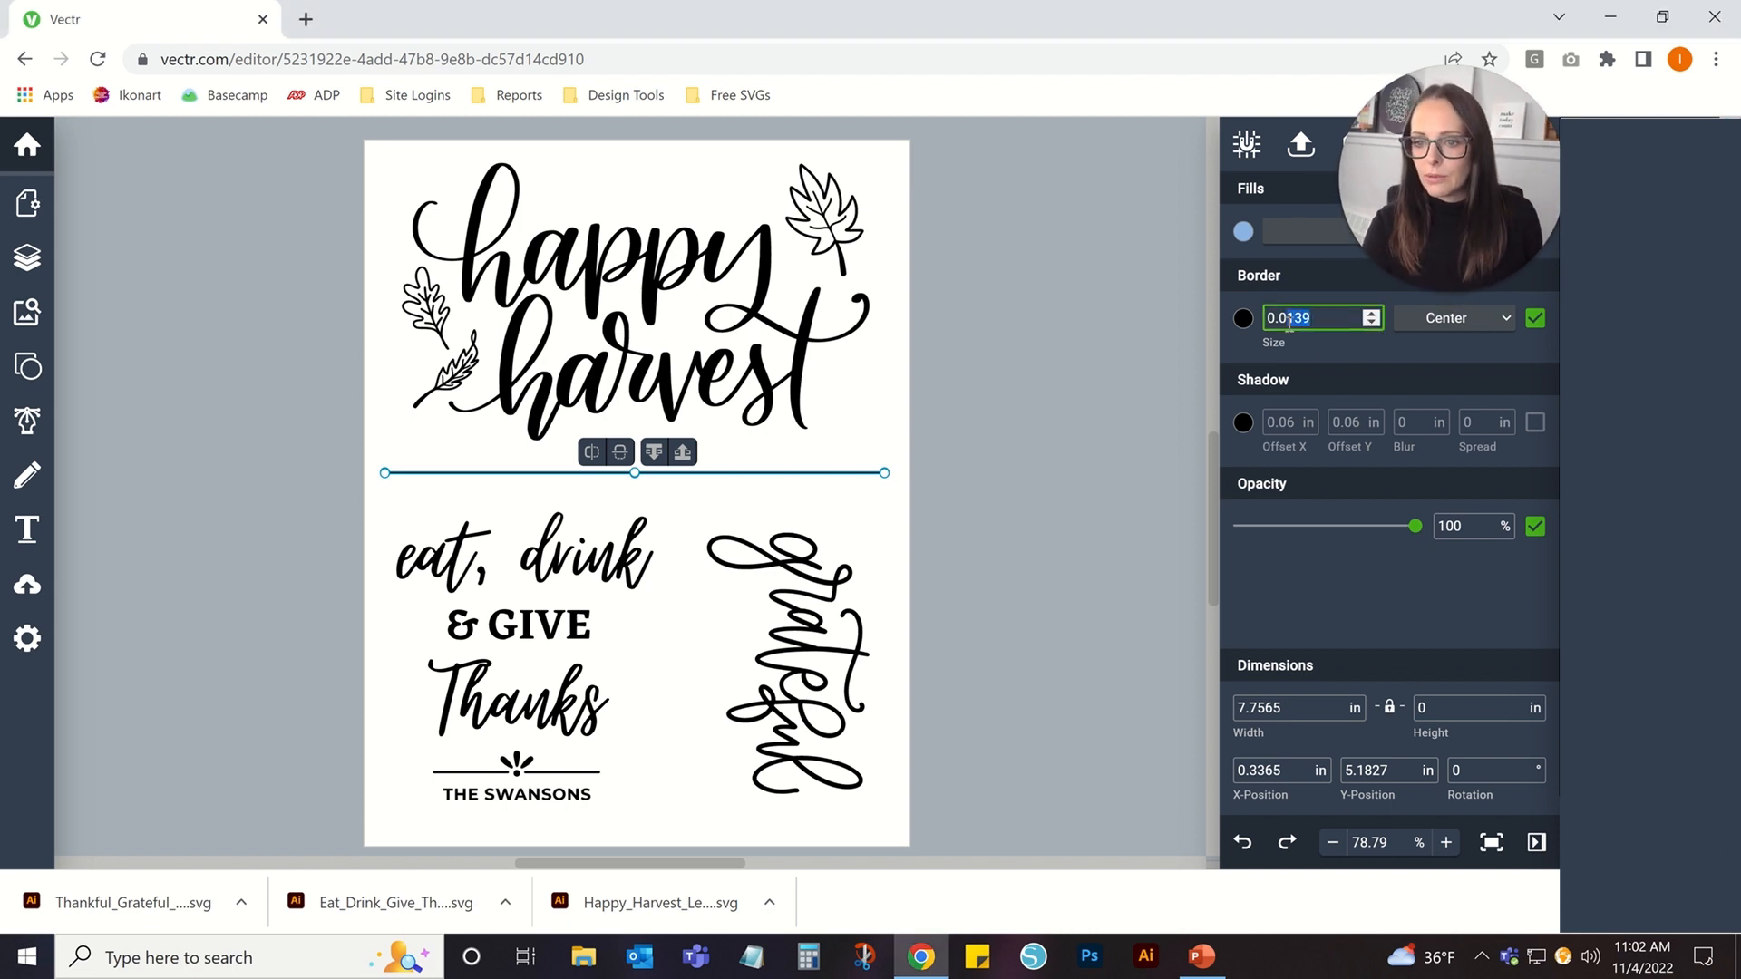
{"action": "type", "text": "3"}
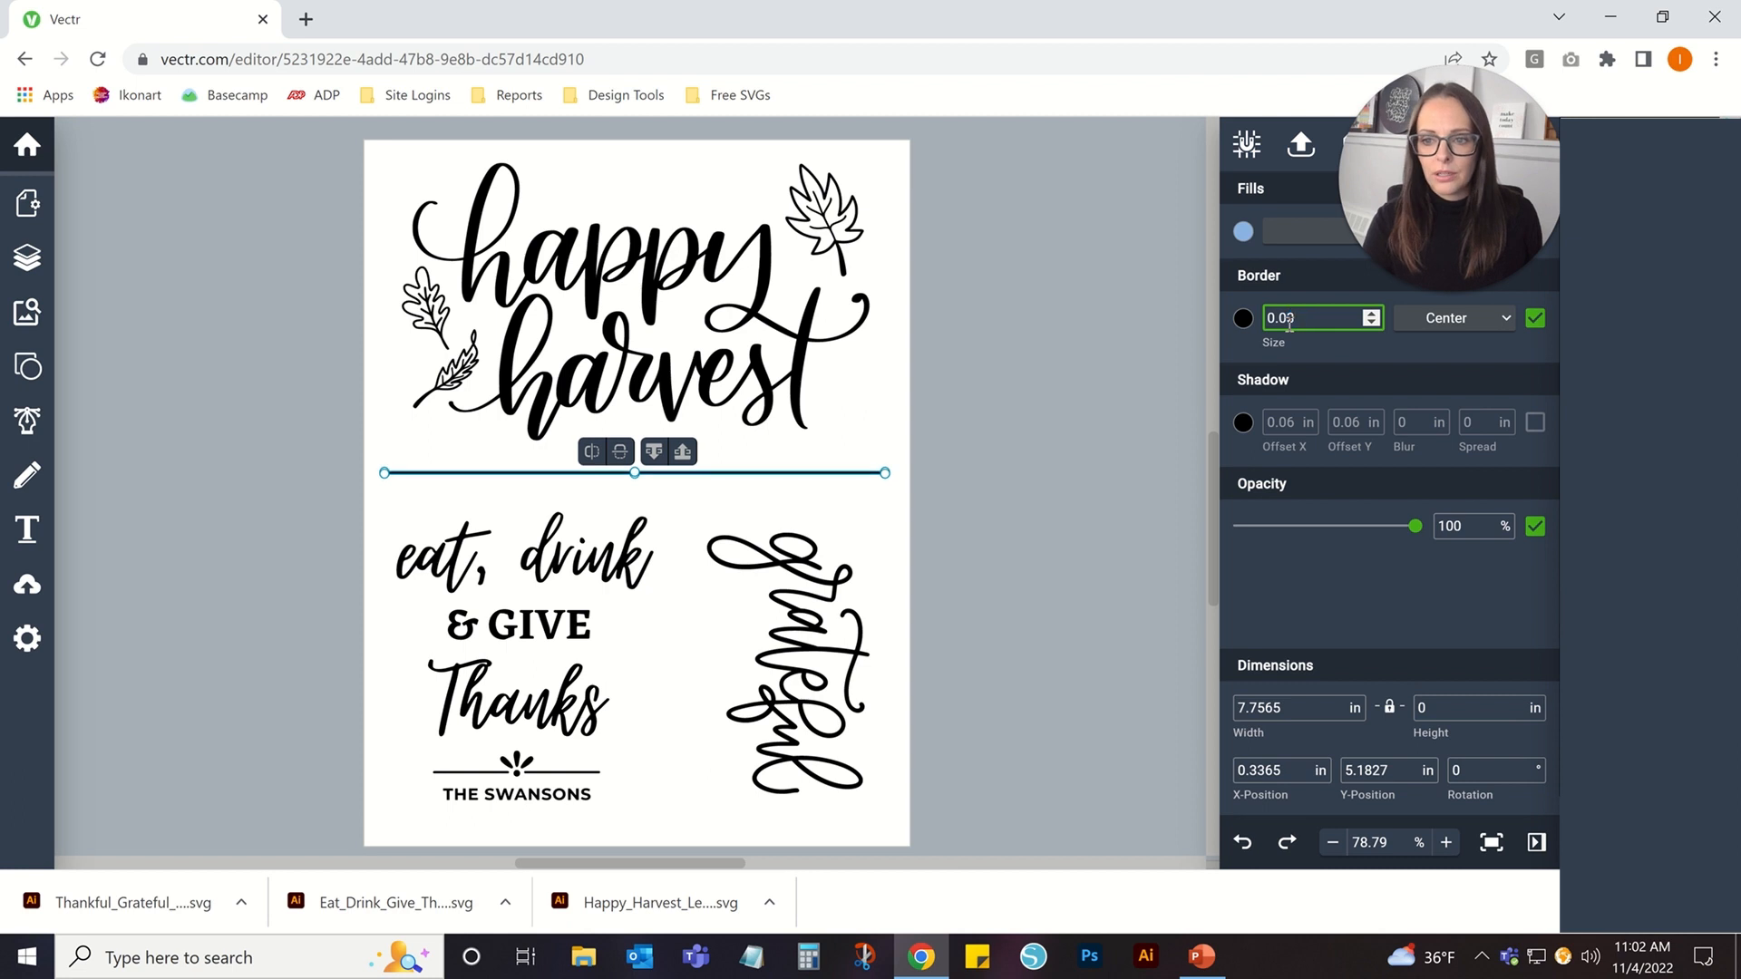
{"action": "left_click", "coordinate": [672, 486]}
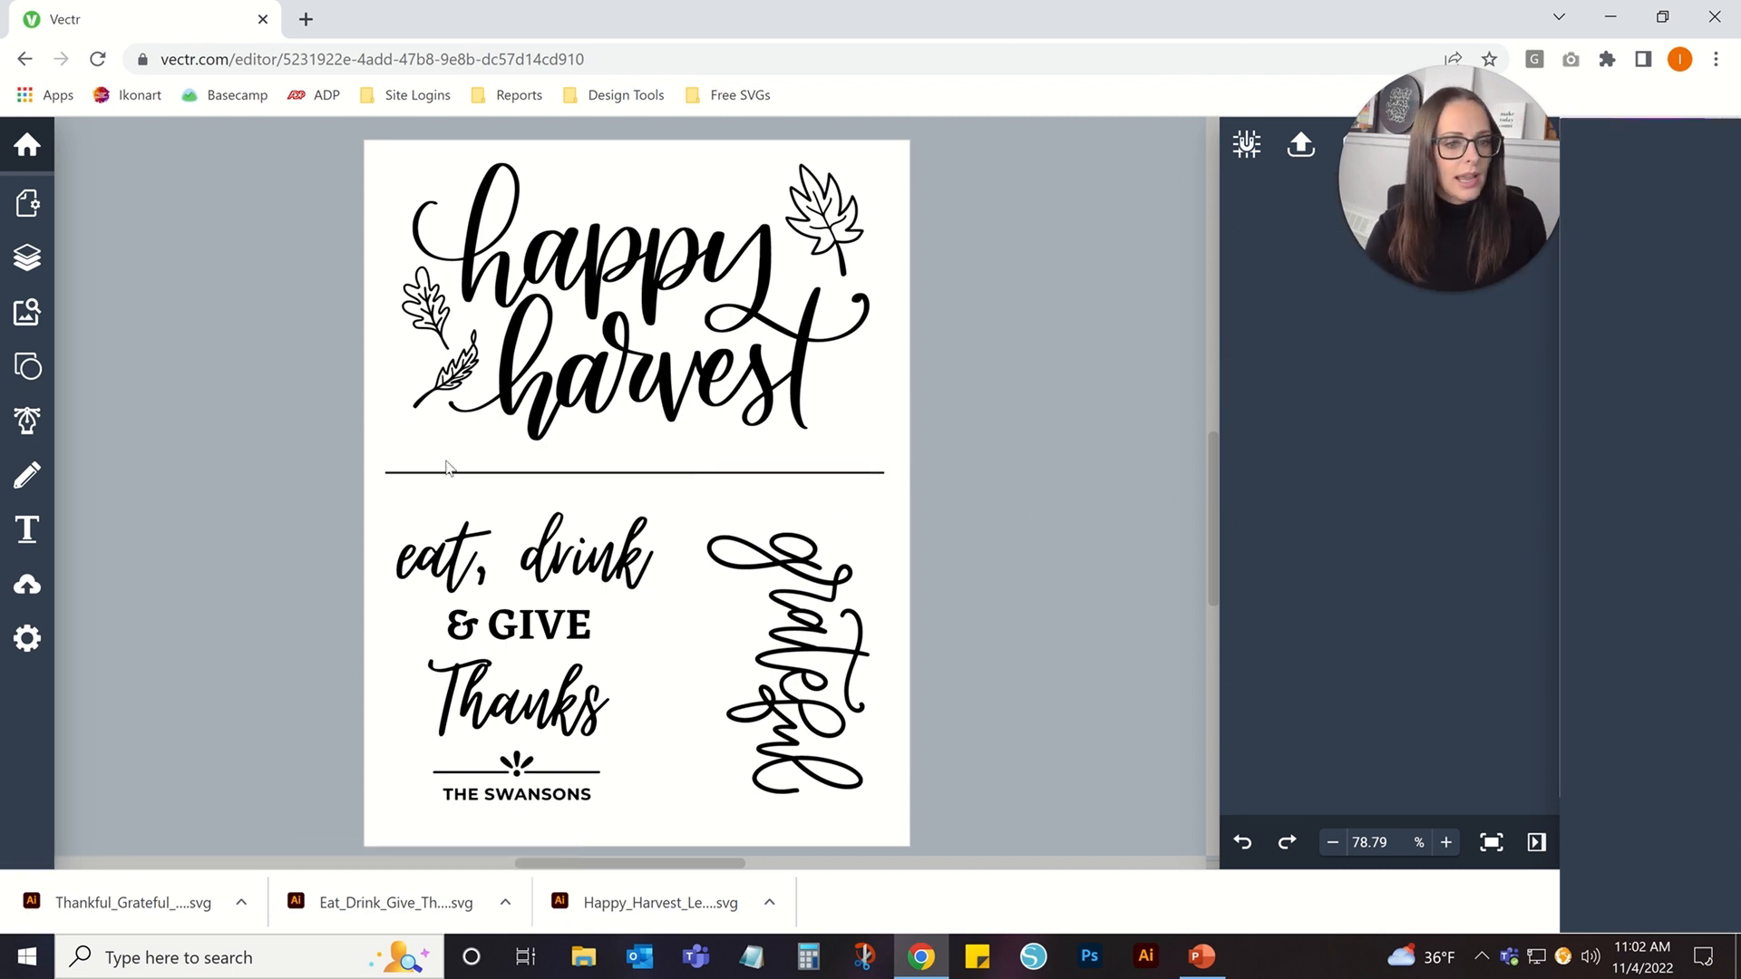
Draw a vertical divider line about 5.41 in long between the Thanks text and grateful, starting at the horizontal line.
{"action": "left_click", "coordinate": [27, 419]}
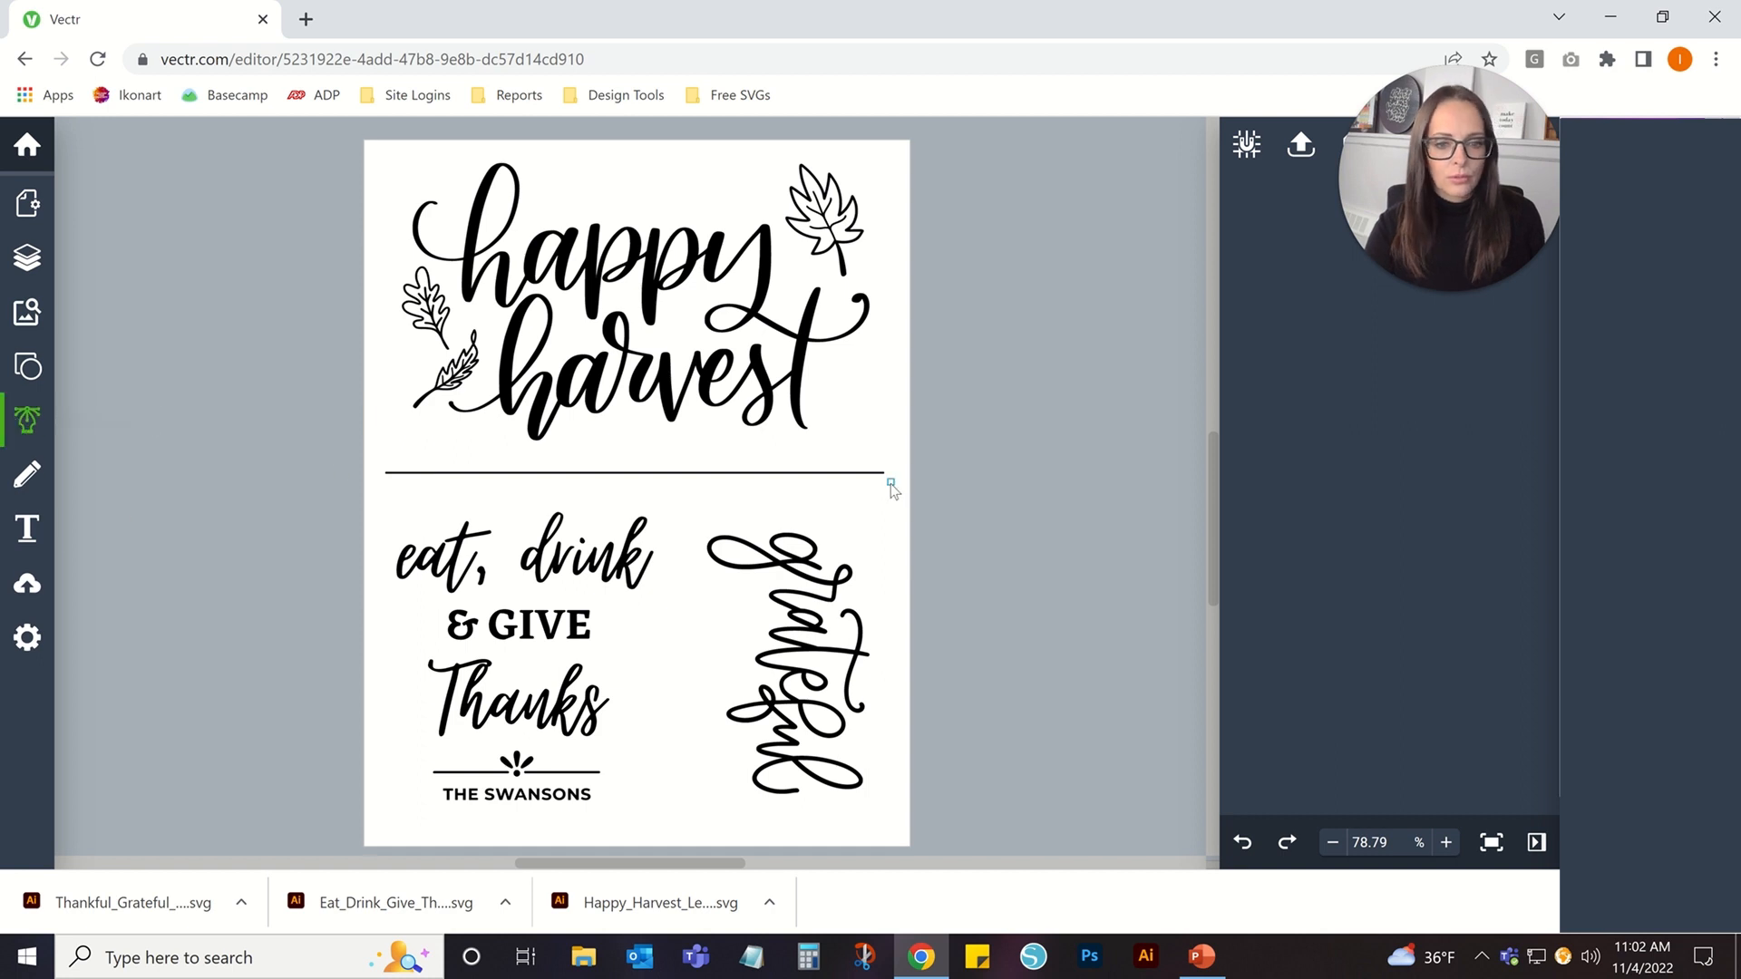
{"action": "left_click", "coordinate": [685, 473]}
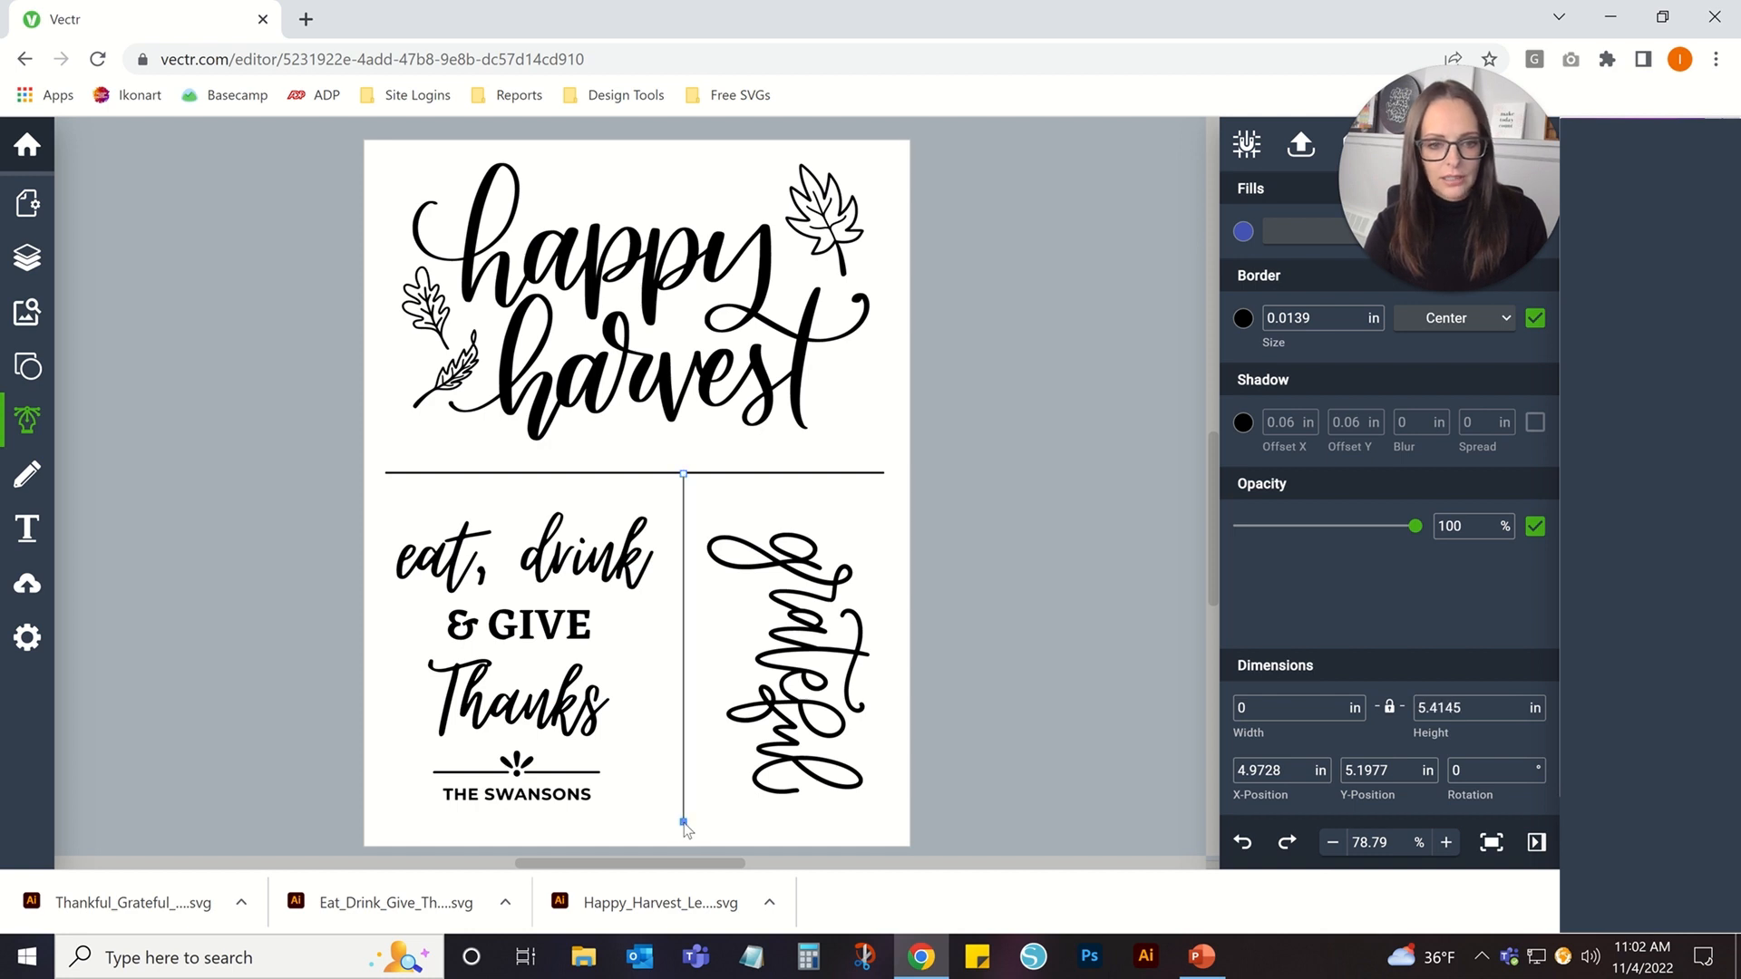
{"action": "key", "text": "Escape"}
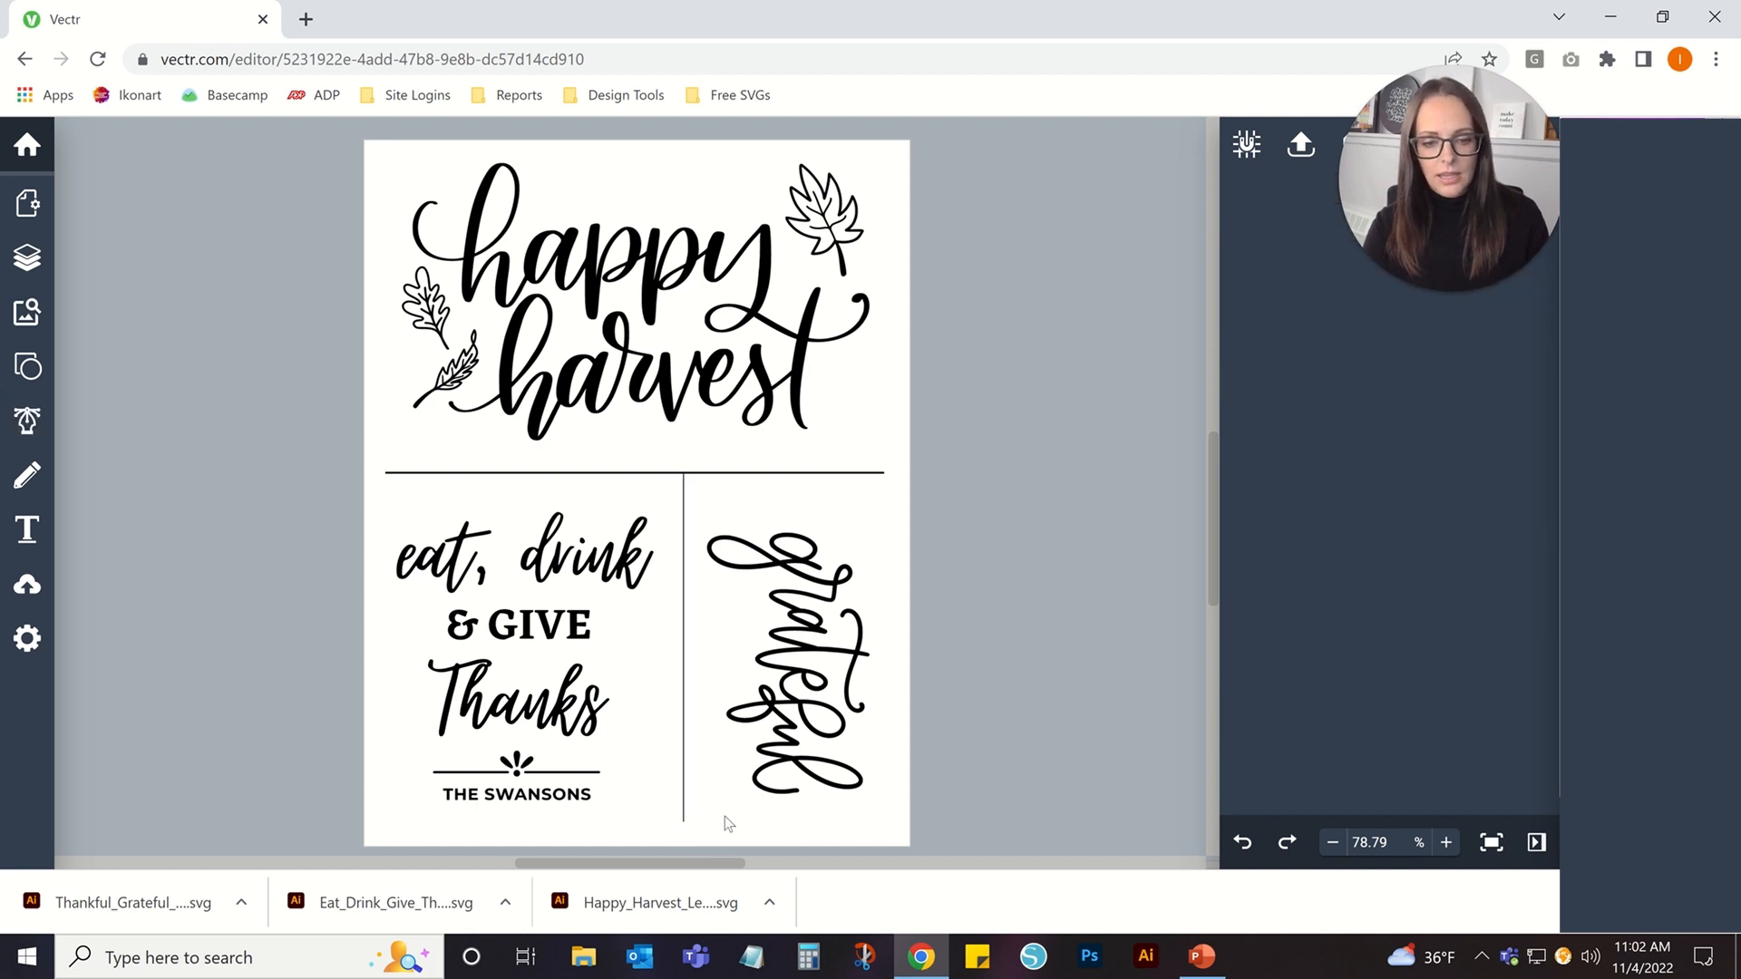
Set the border size of the vertical divider line to 0.03 in.
{"action": "left_click", "coordinate": [694, 824]}
{"action": "left_click", "coordinate": [1332, 318]}
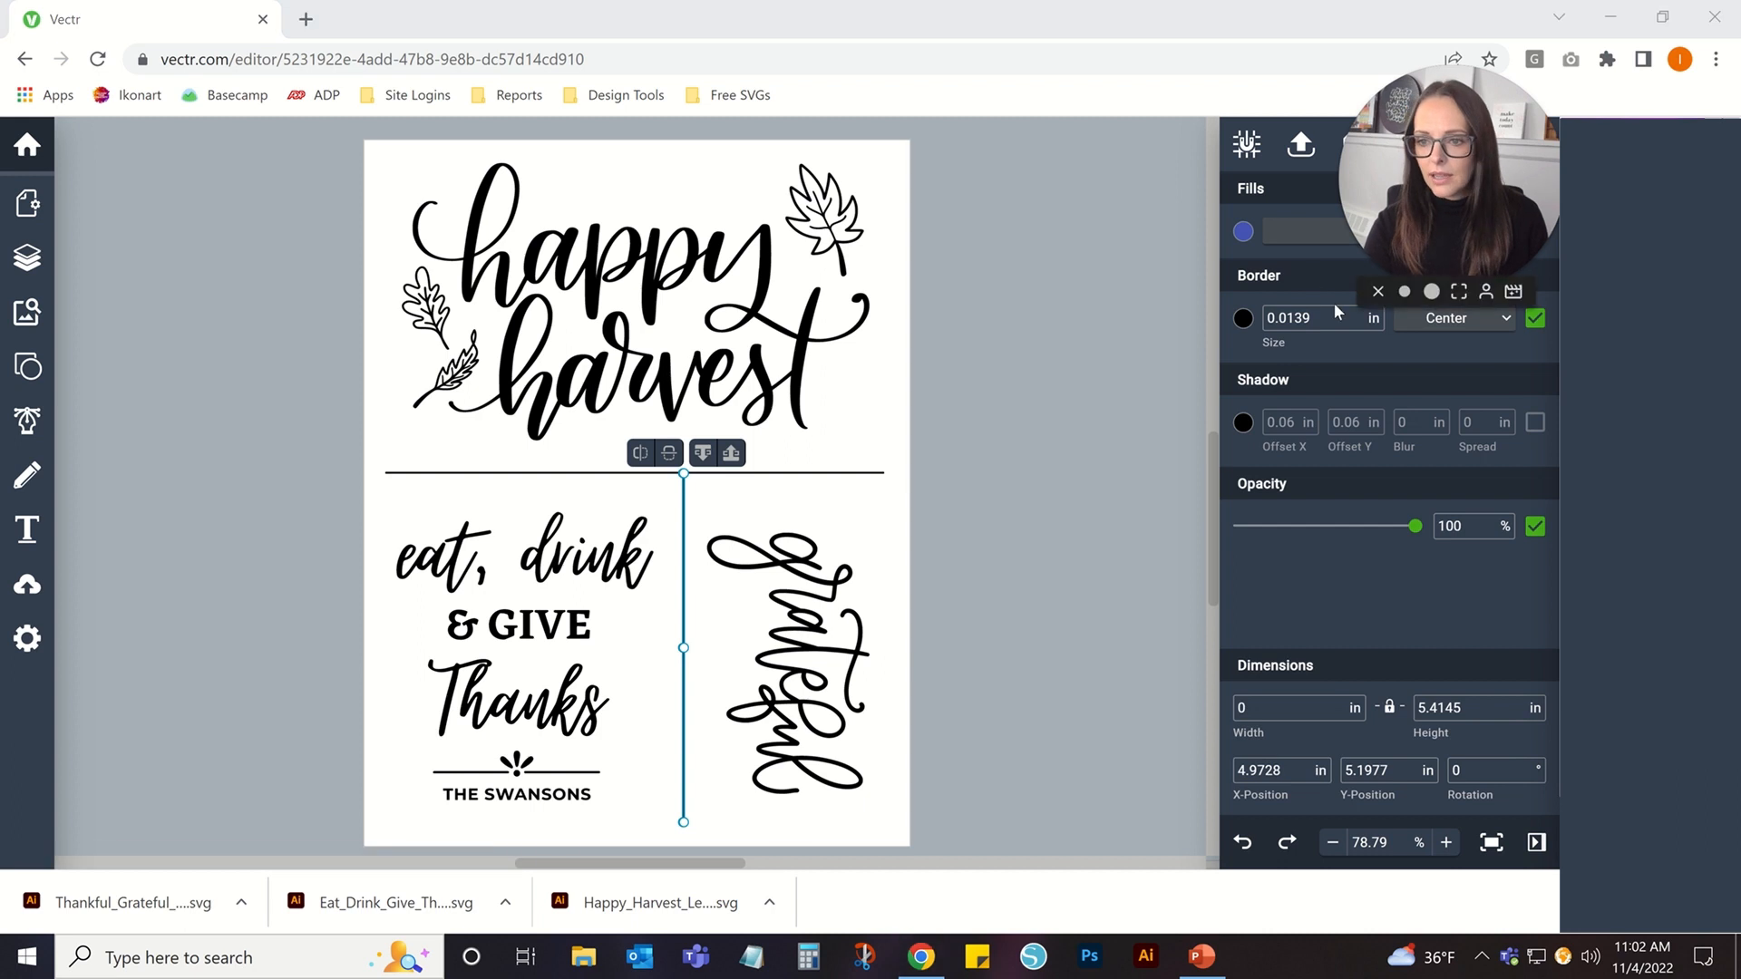
{"action": "key", "text": "BackSpace"}
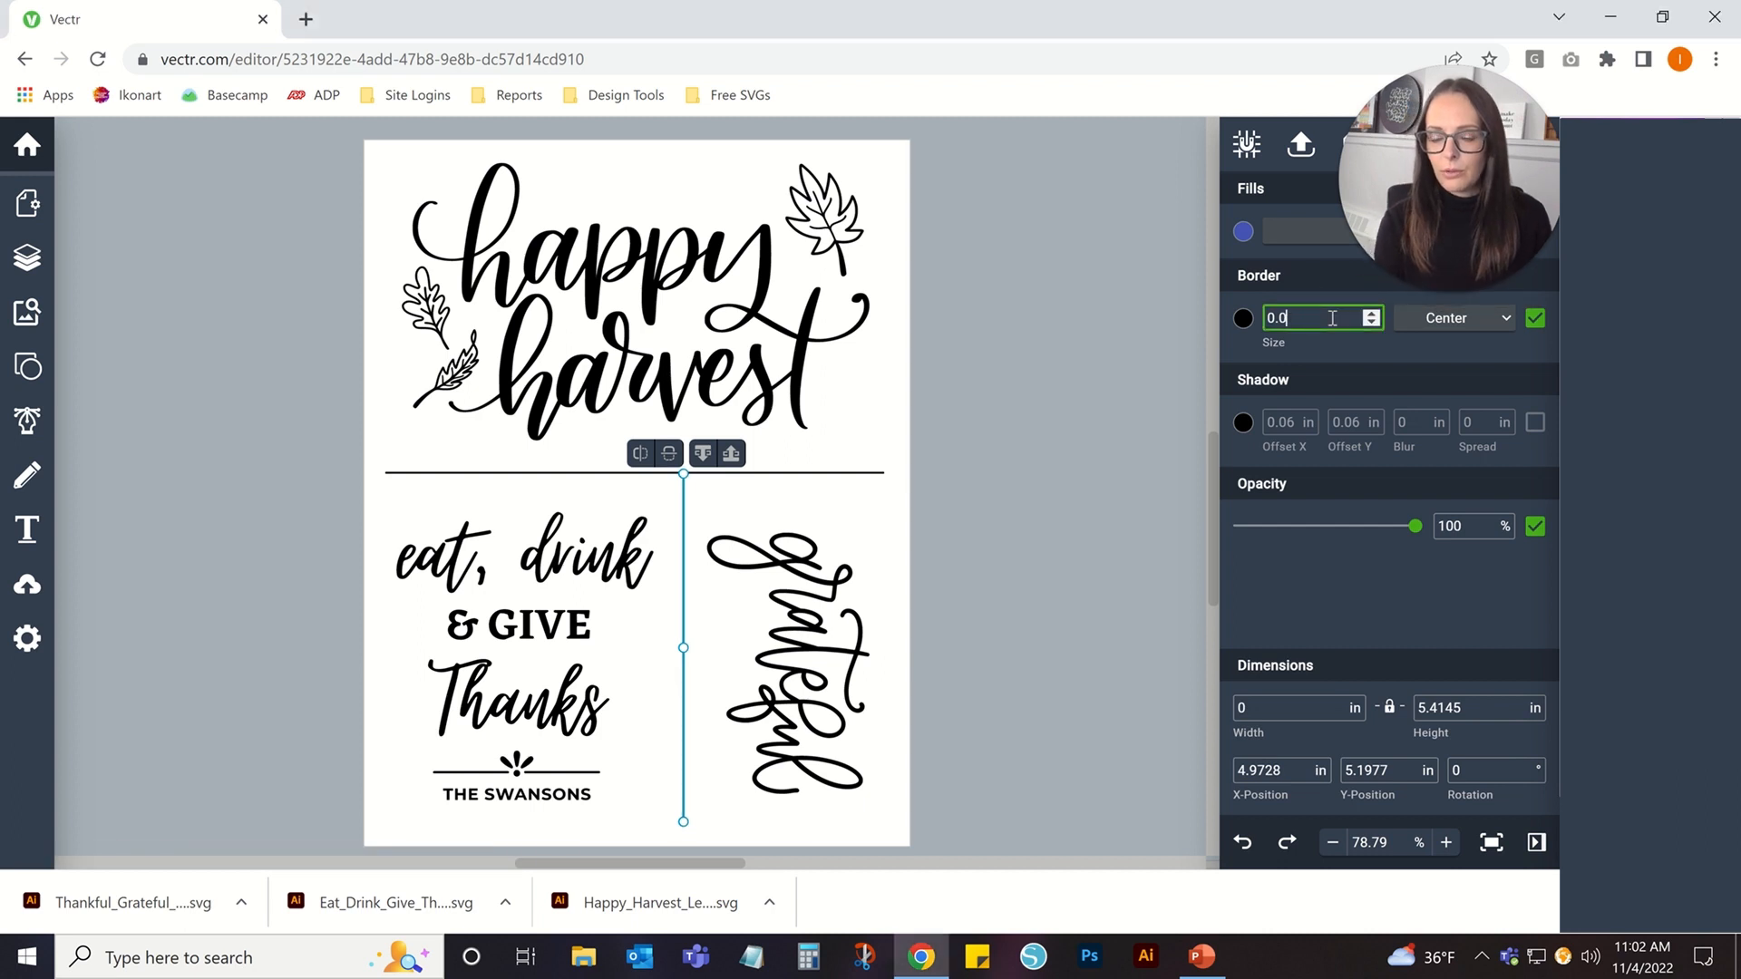
{"action": "type", "text": "3"}
{"action": "left_click", "coordinate": [952, 521]}
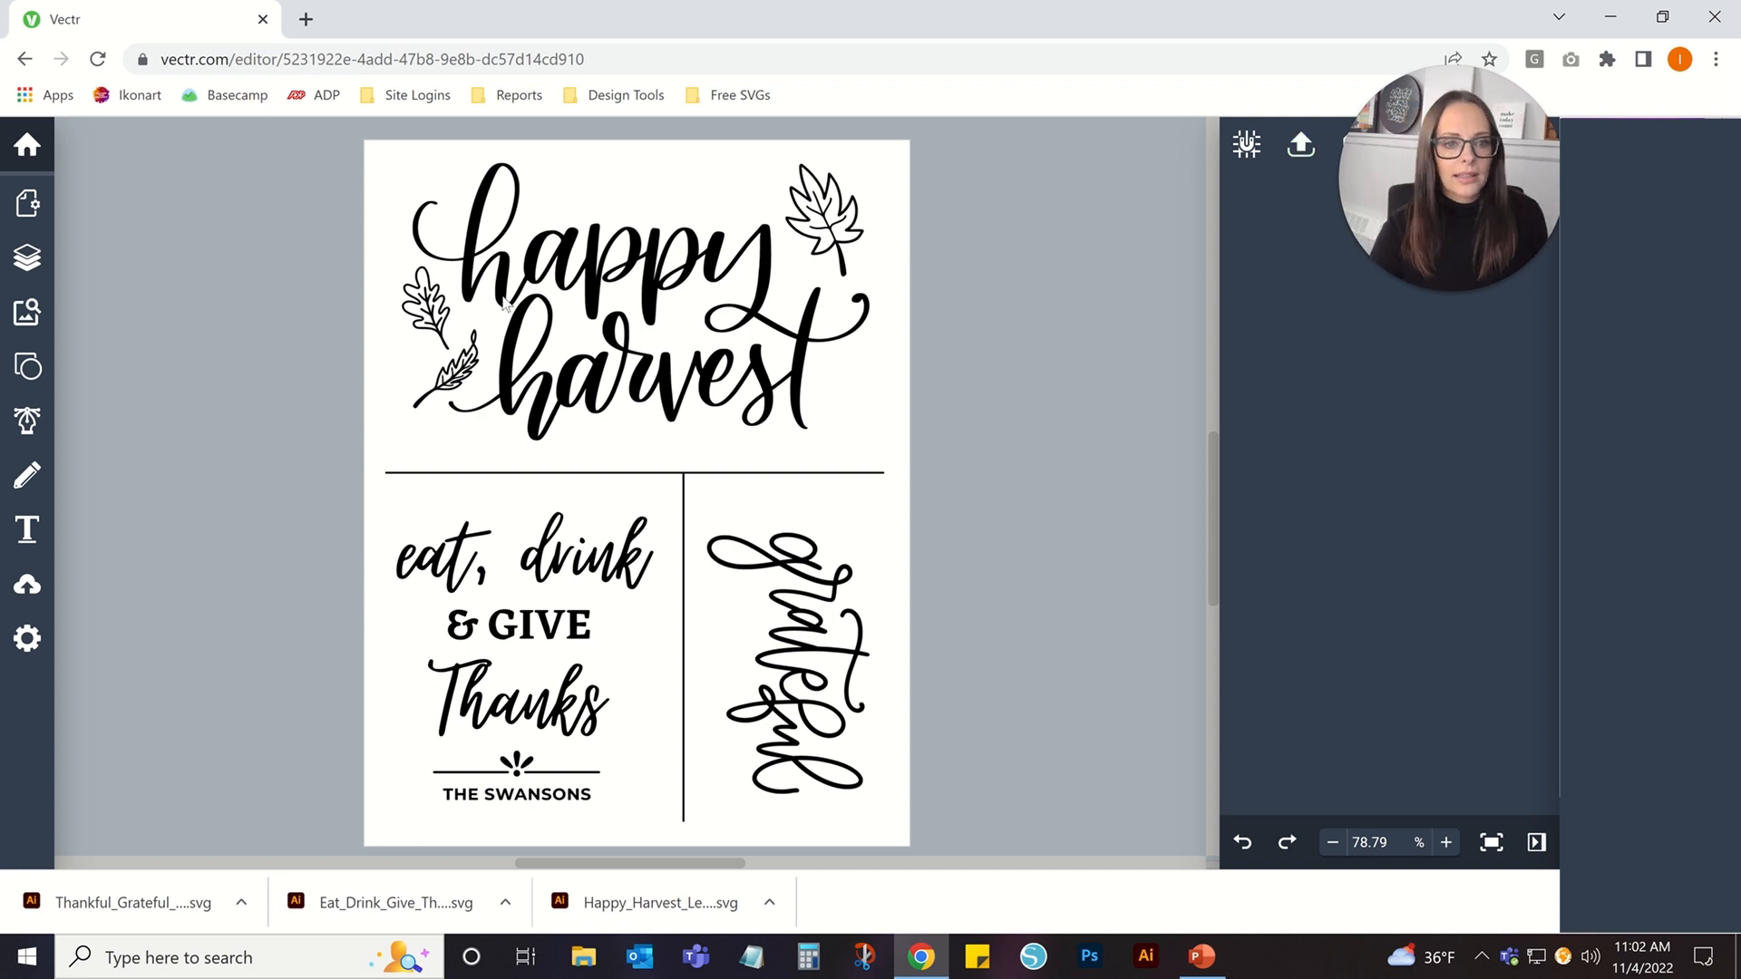
{"action": "right_click", "coordinate": [526, 302]}
{"action": "left_click", "coordinate": [668, 760]}
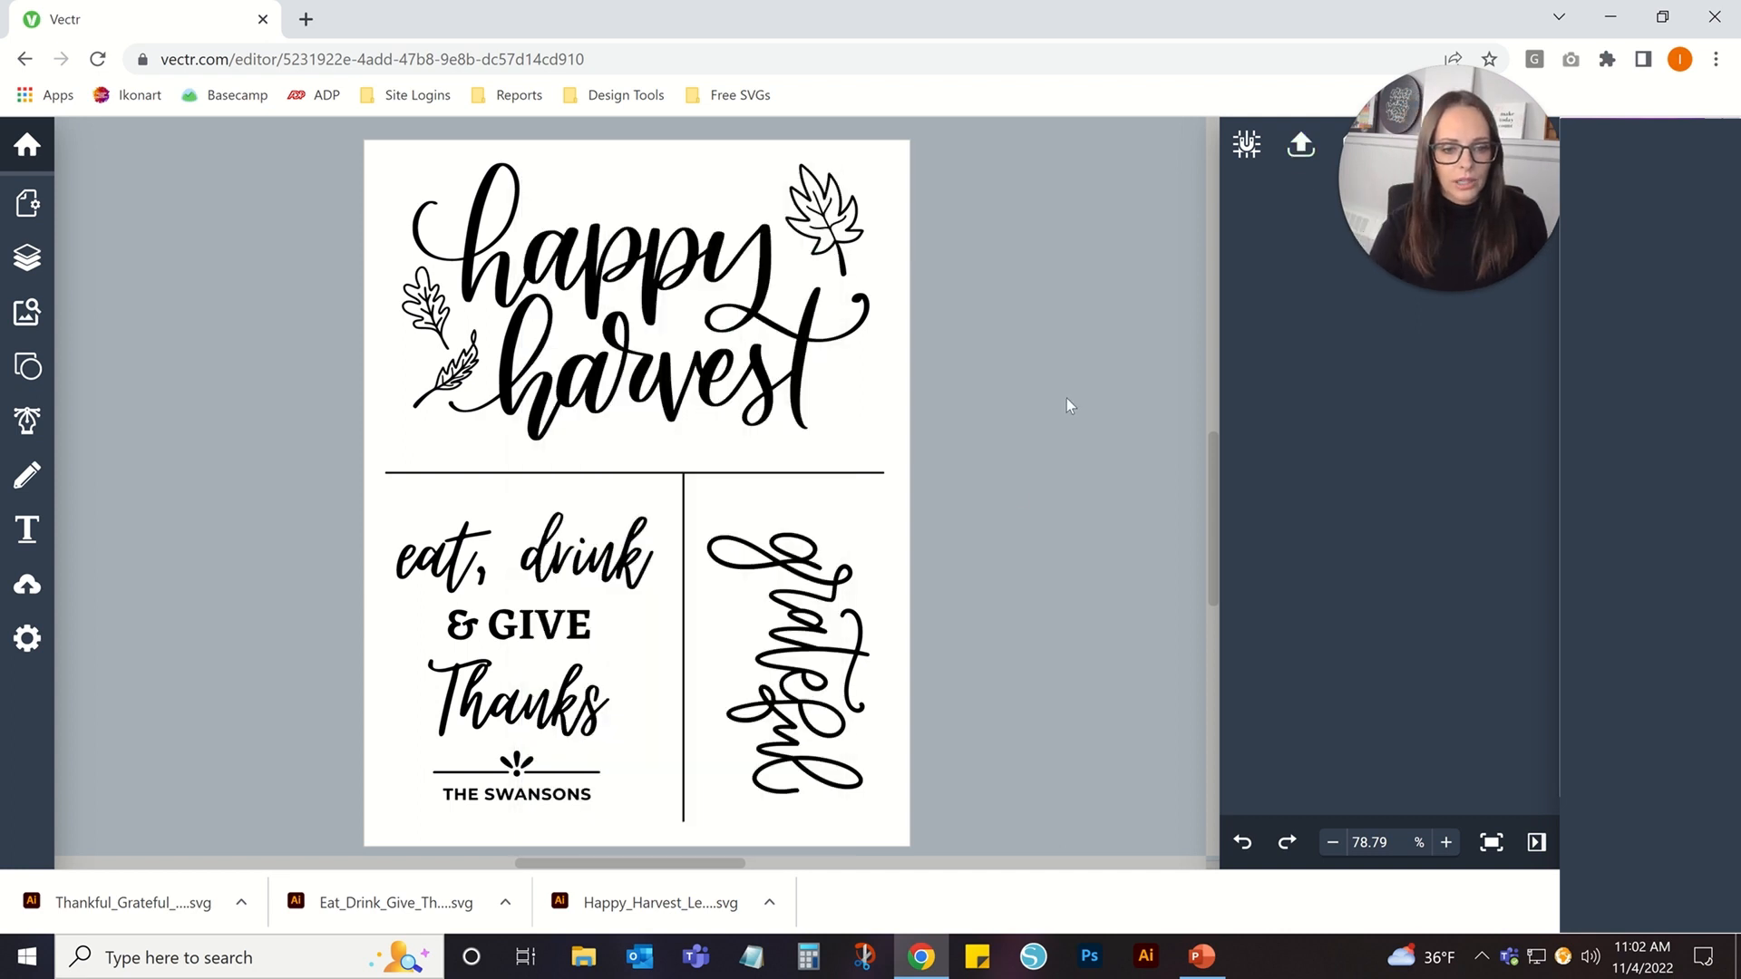
Select the whole artwork and examine its fill color values in CMYK mode.
{"action": "left_click_drag", "start_coordinate": [318, 150], "coordinate": [1031, 898]}
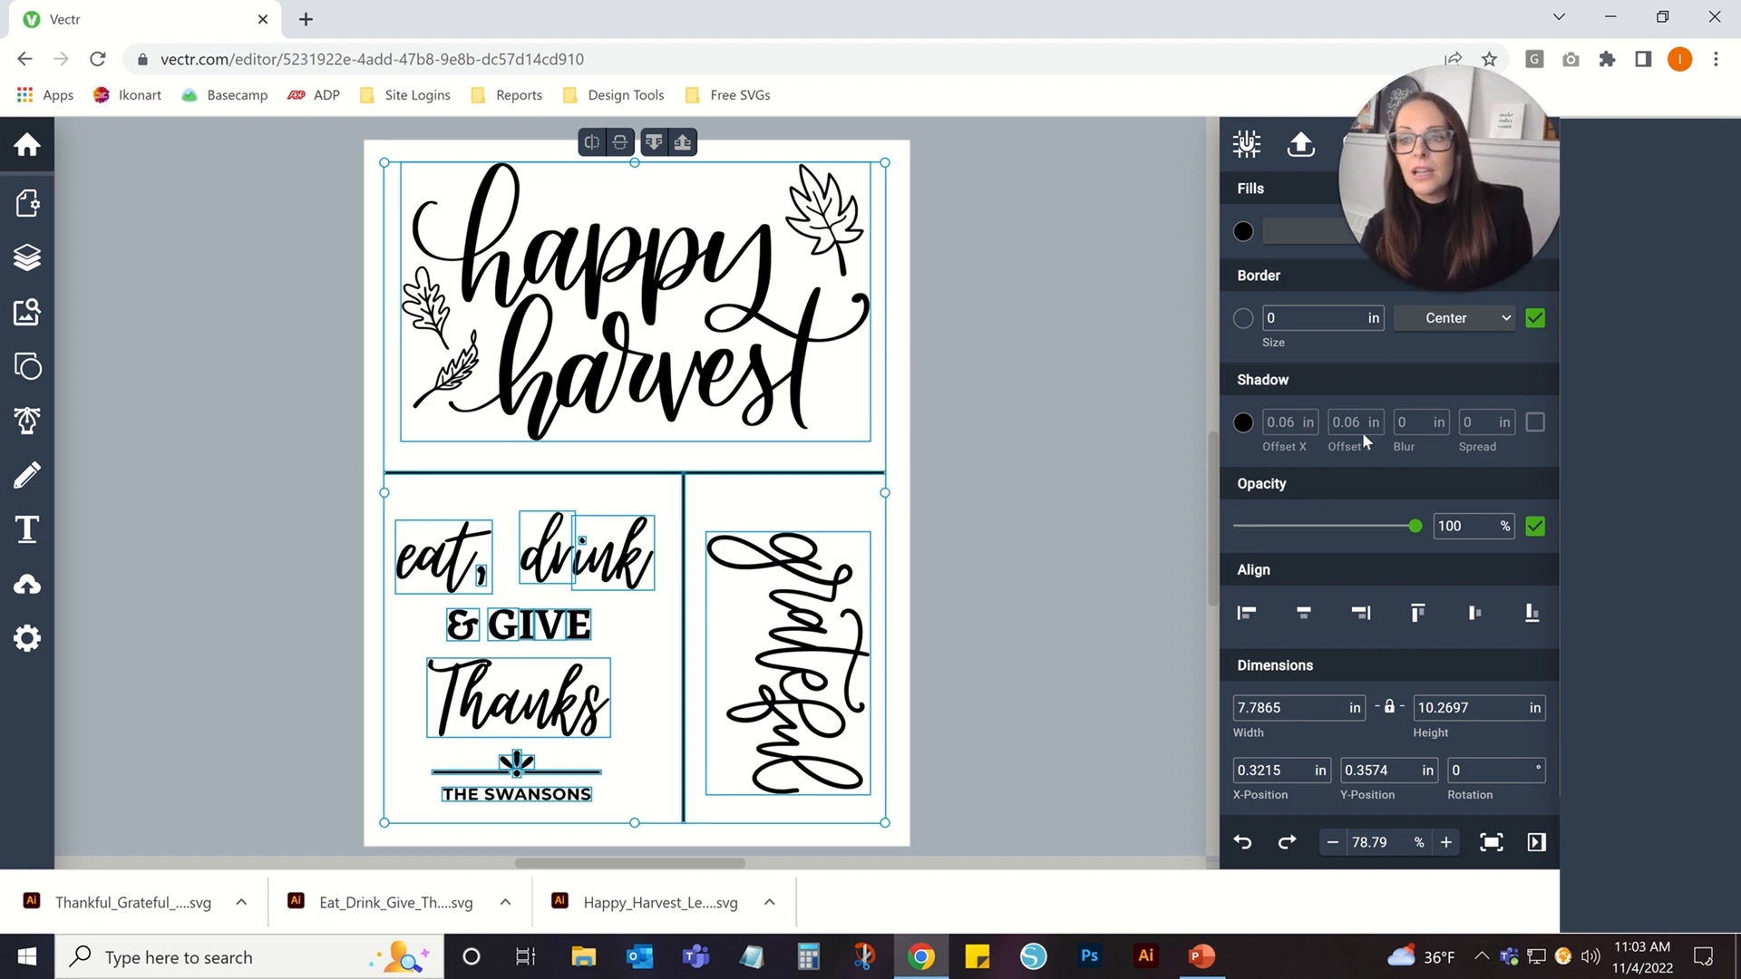
{"action": "left_click_drag", "start_coordinate": [1487, 176], "coordinate": [1113, 197]}
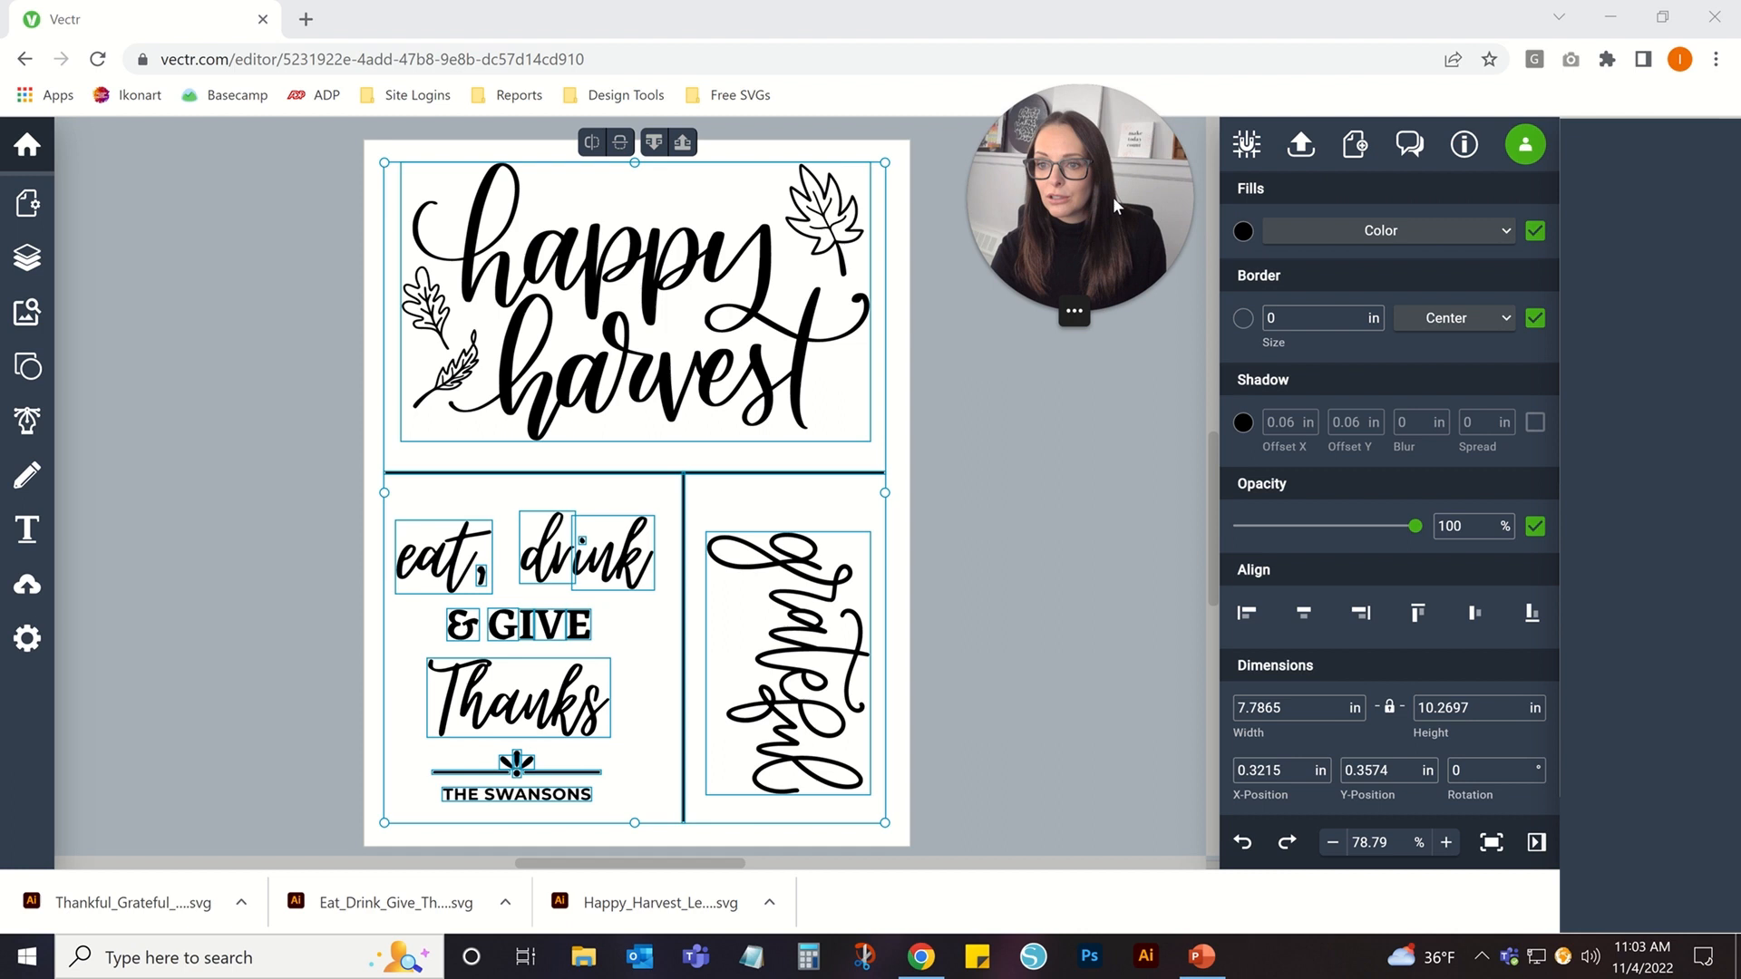
{"action": "left_click", "coordinate": [1326, 238]}
{"action": "left_click", "coordinate": [1258, 234]}
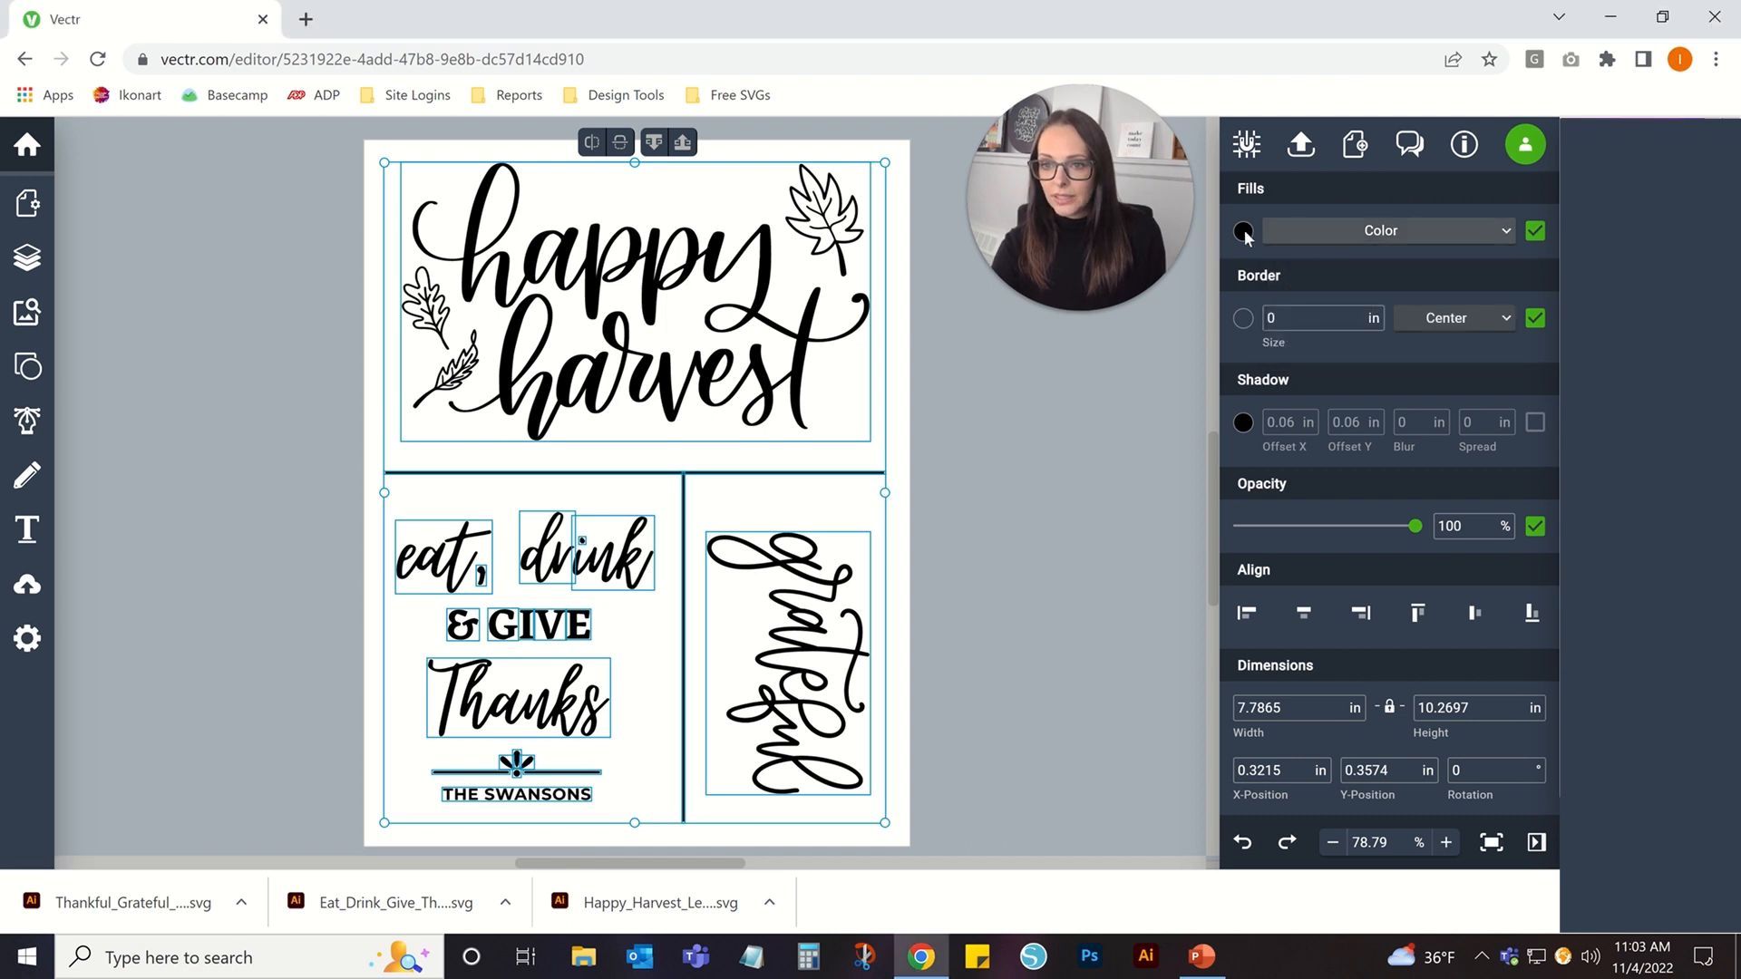
{"action": "left_click", "coordinate": [1244, 233]}
{"action": "left_click_drag", "start_coordinate": [1074, 231], "coordinate": [1463, 373]}
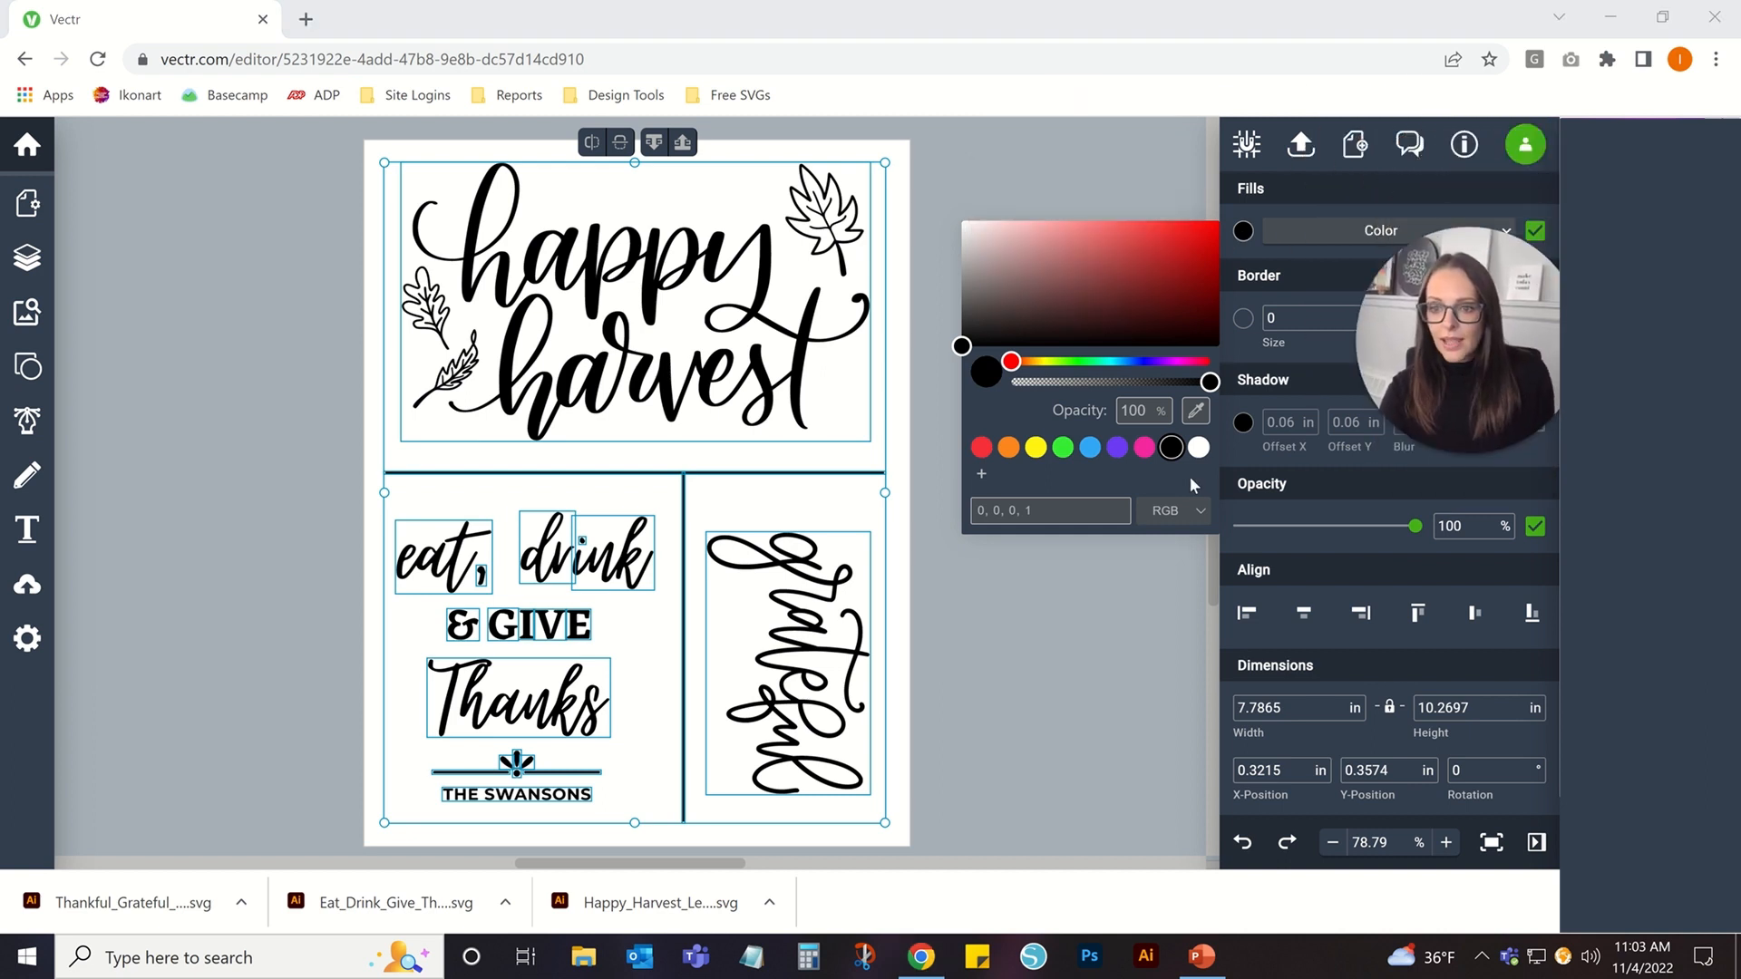
{"action": "left_click", "coordinate": [1170, 509]}
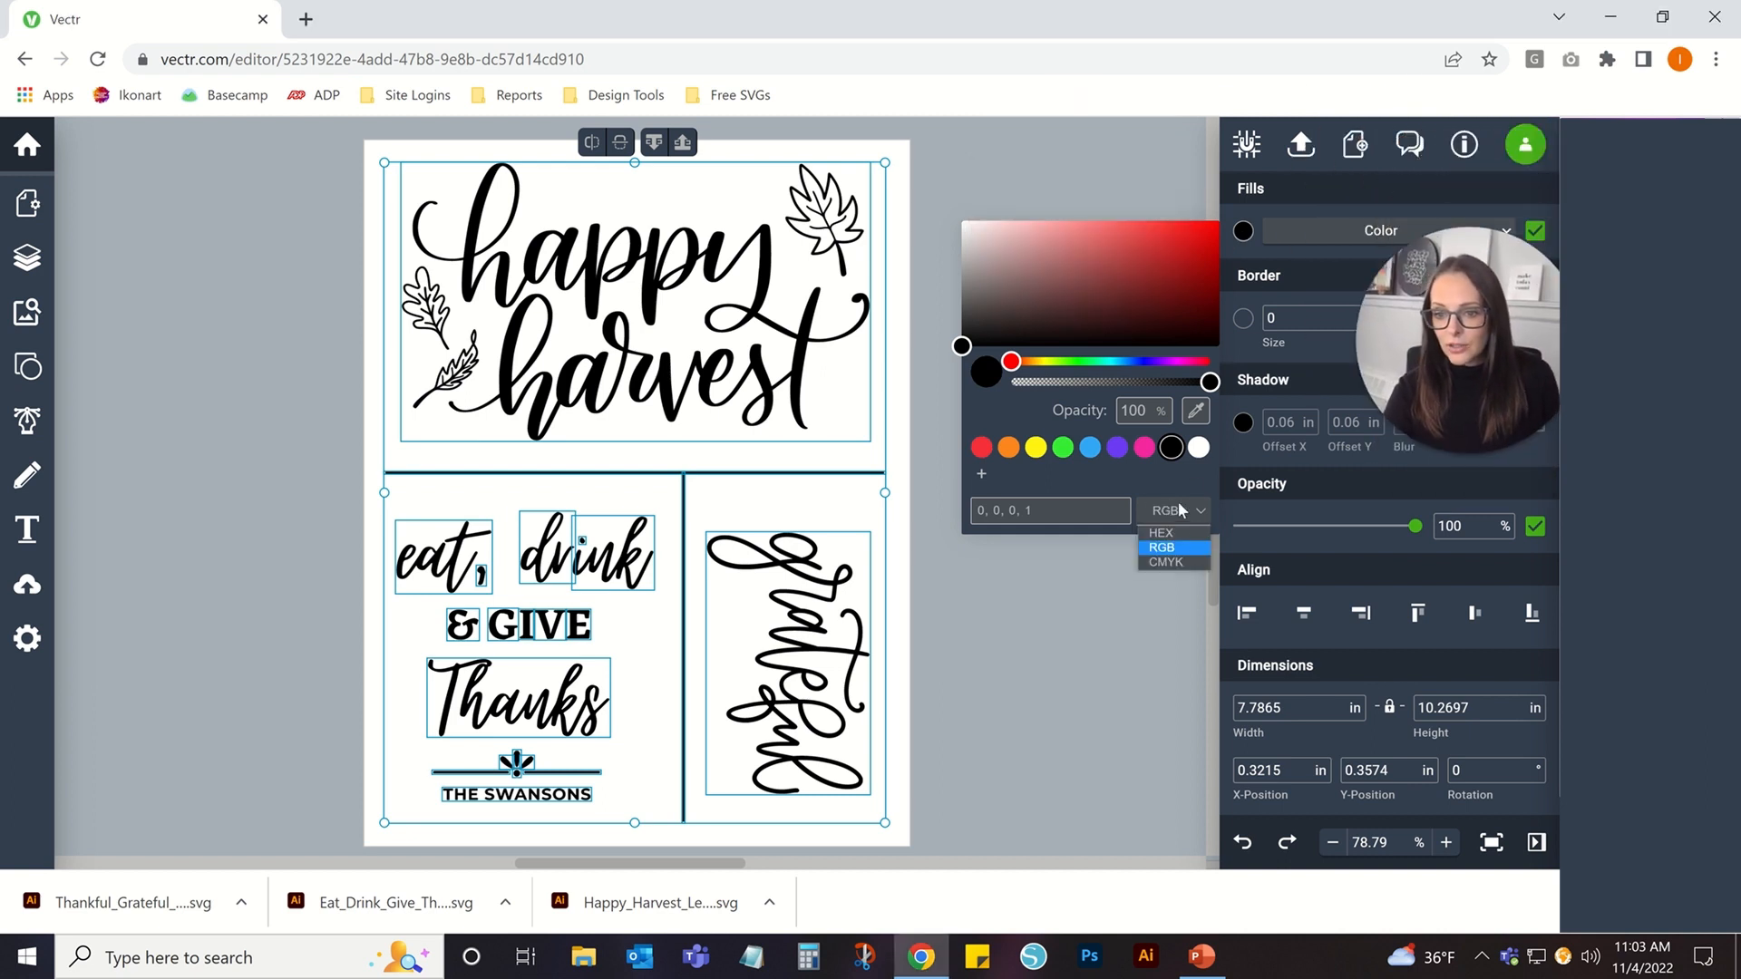
{"action": "left_click", "coordinate": [1178, 562]}
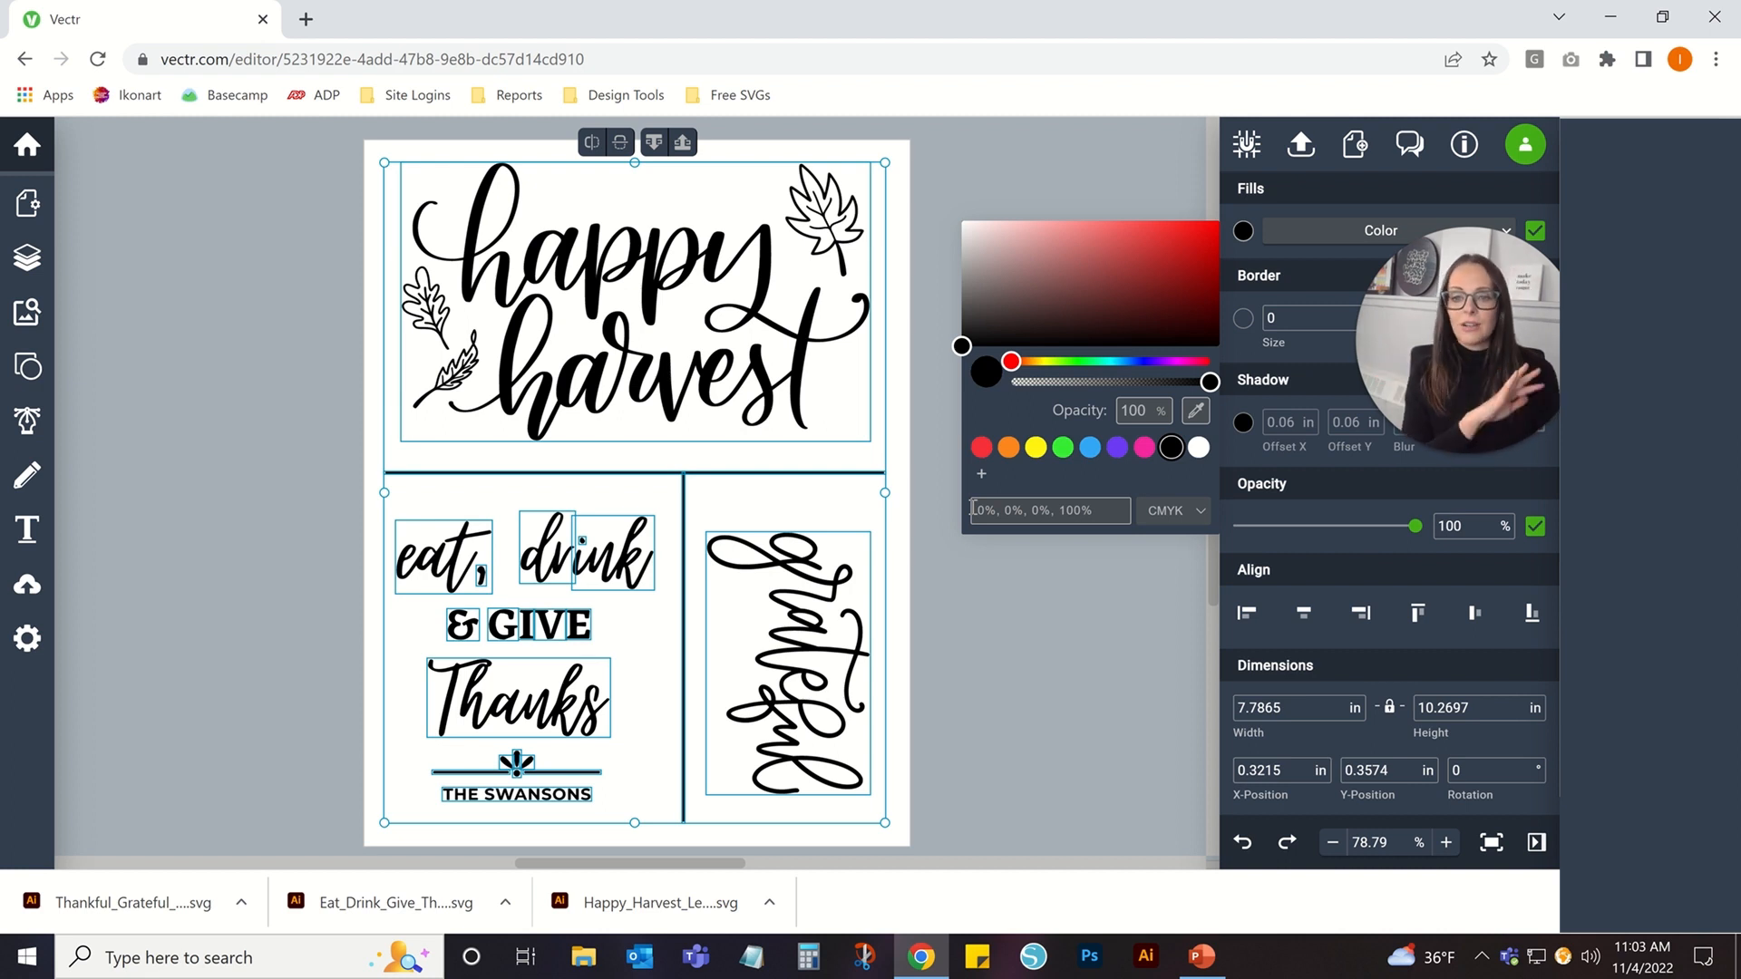
{"action": "mouse_move", "coordinate": [1477, 323]}
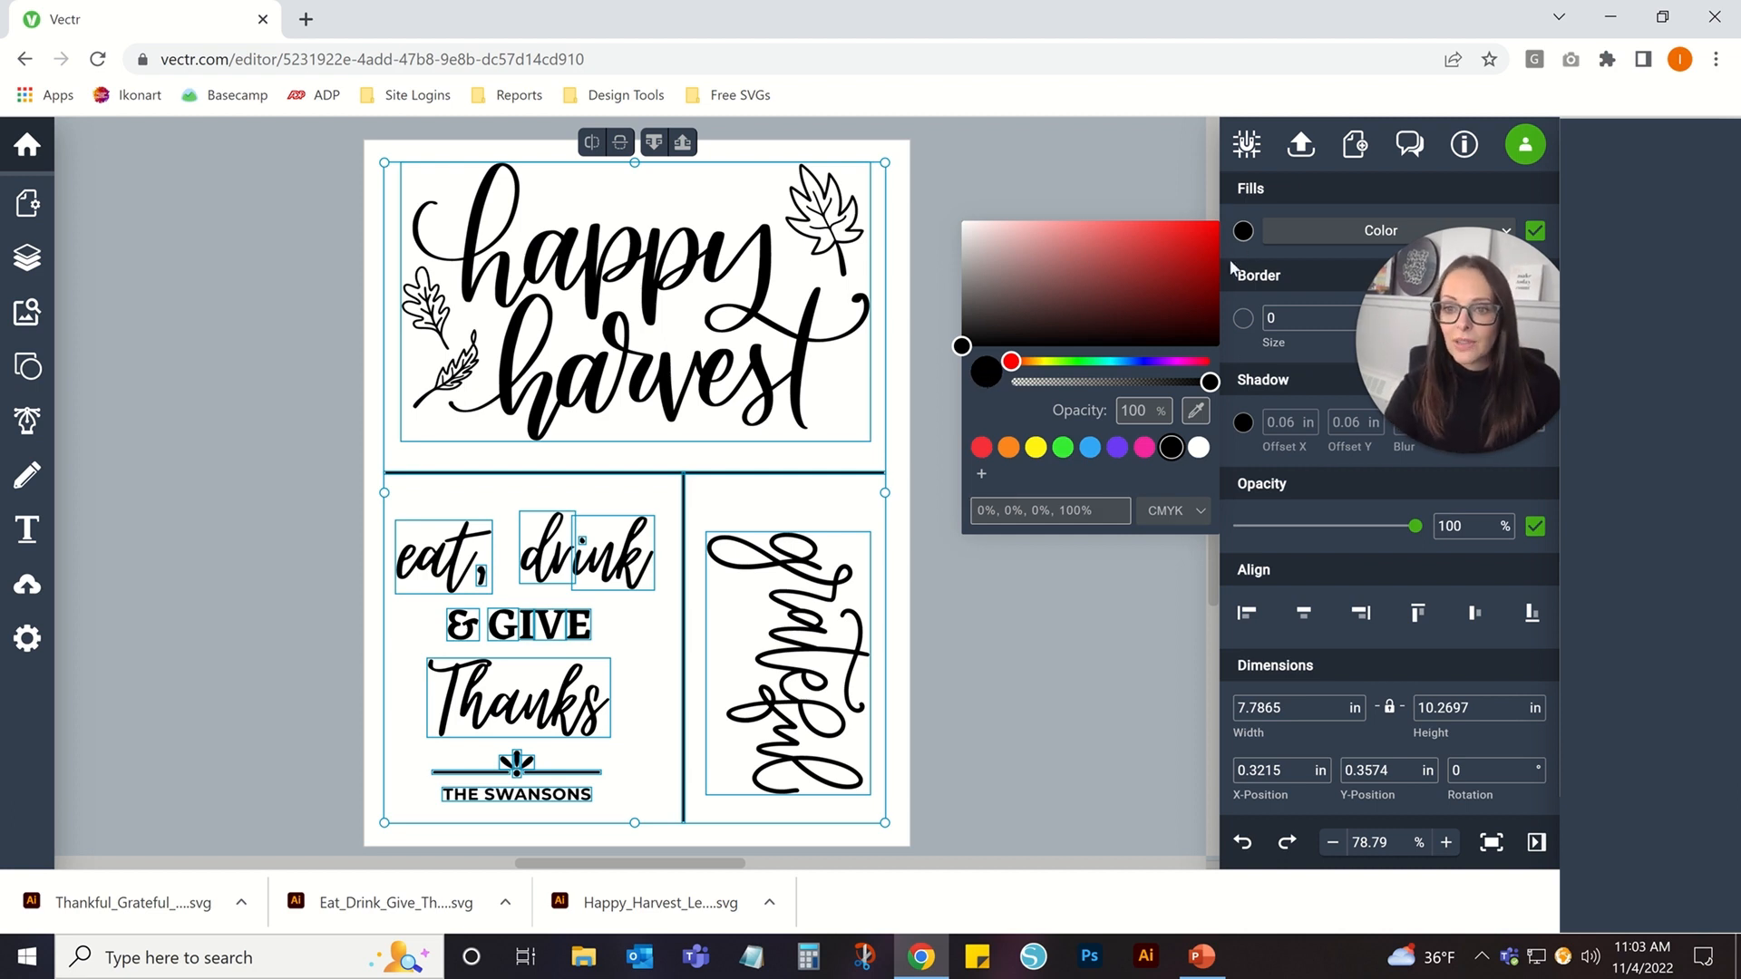
{"action": "left_click", "coordinate": [1065, 703]}
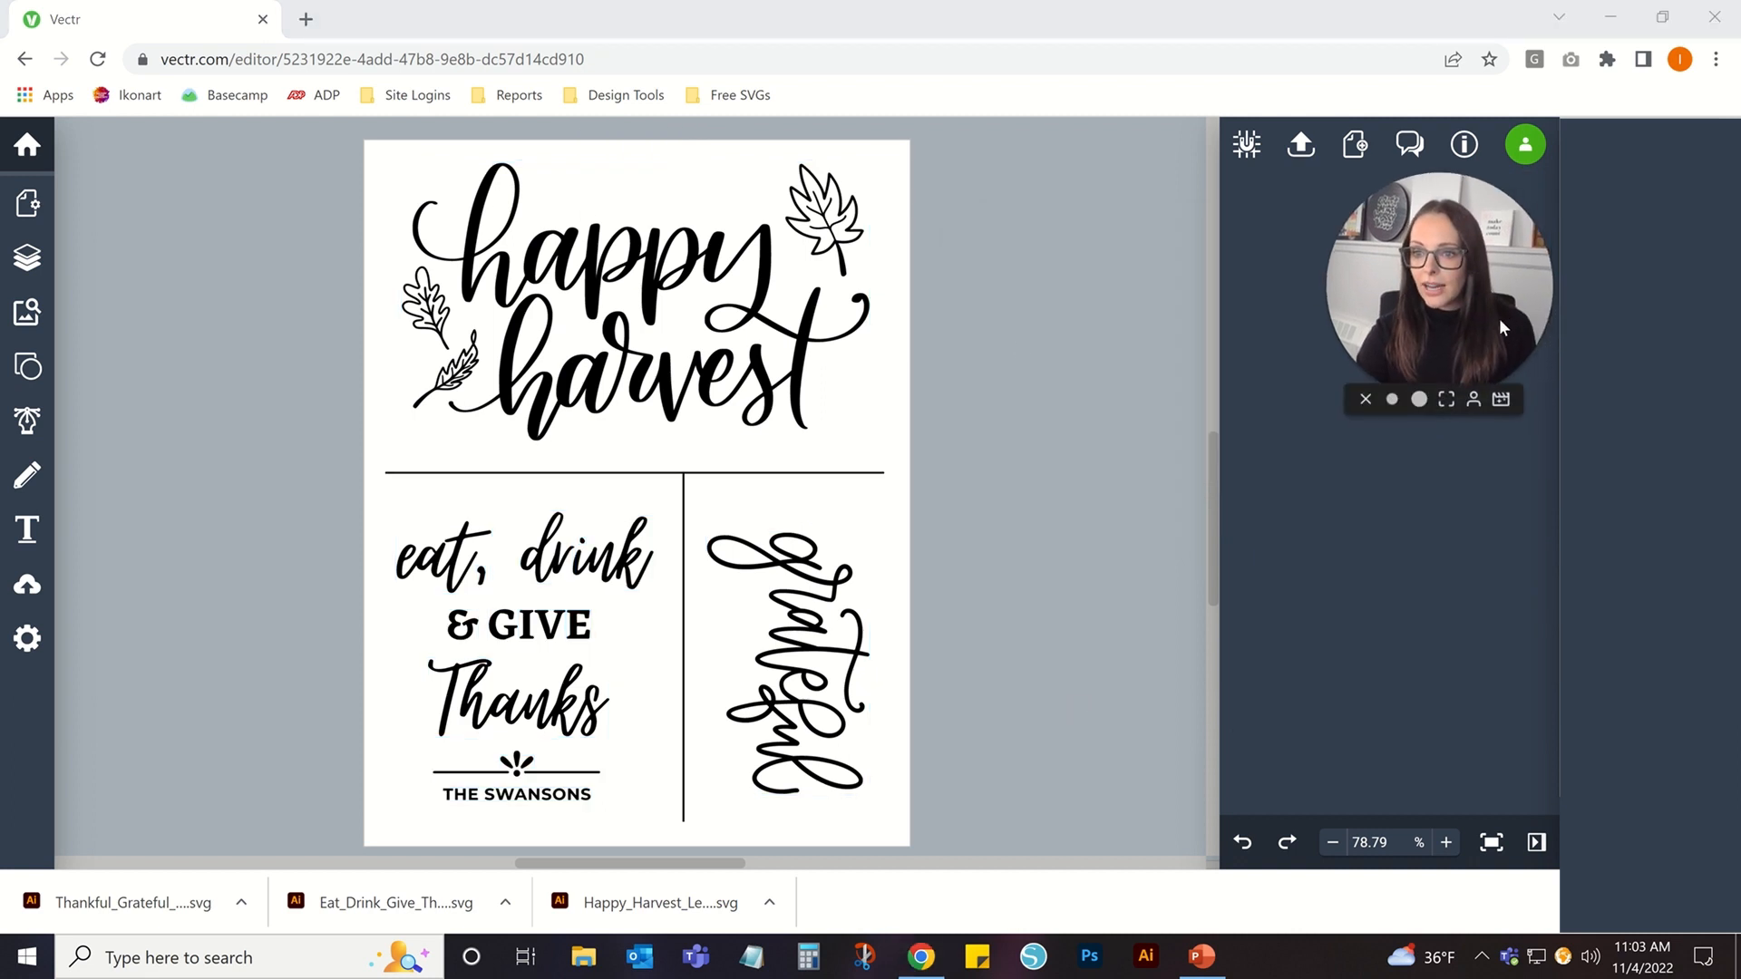
{"action": "mouse_move", "coordinate": [1499, 318]}
{"action": "left_mouse_down"}
{"action": "mouse_move", "coordinate": [1431, 338]}
{"action": "mouse_move", "coordinate": [1518, 346]}
{"action": "left_mouse_up"}
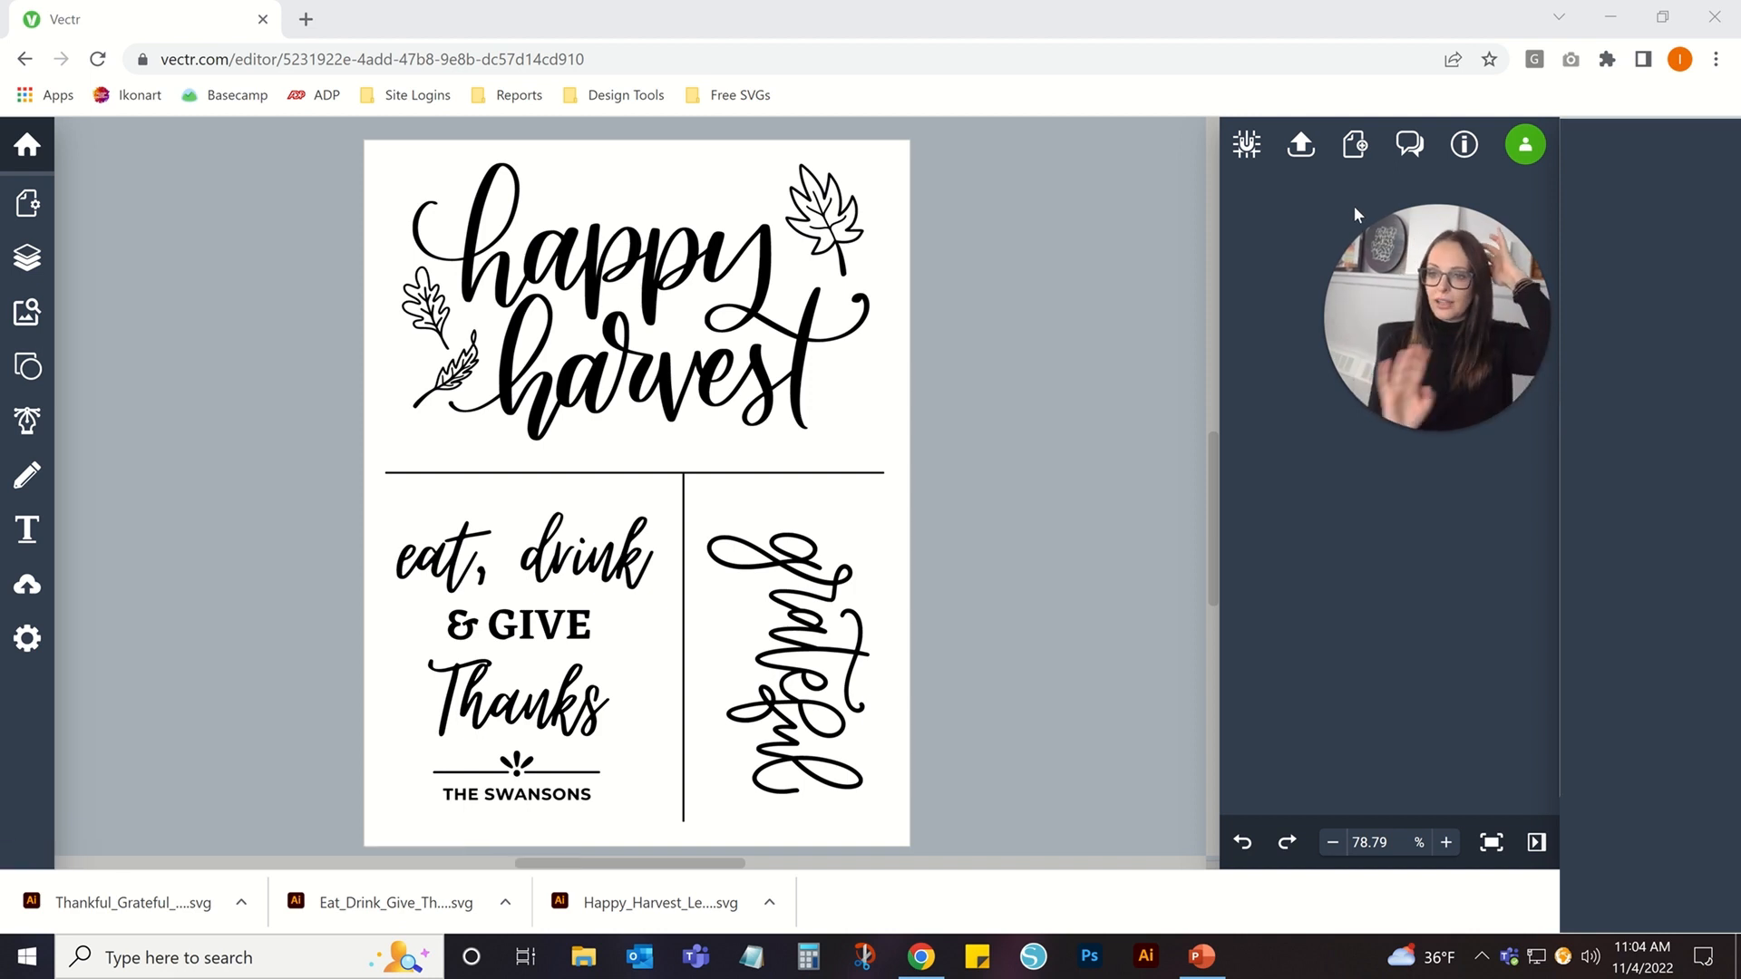
Open the export options and choose SVG among the file formats.
{"action": "left_click", "coordinate": [1302, 147]}
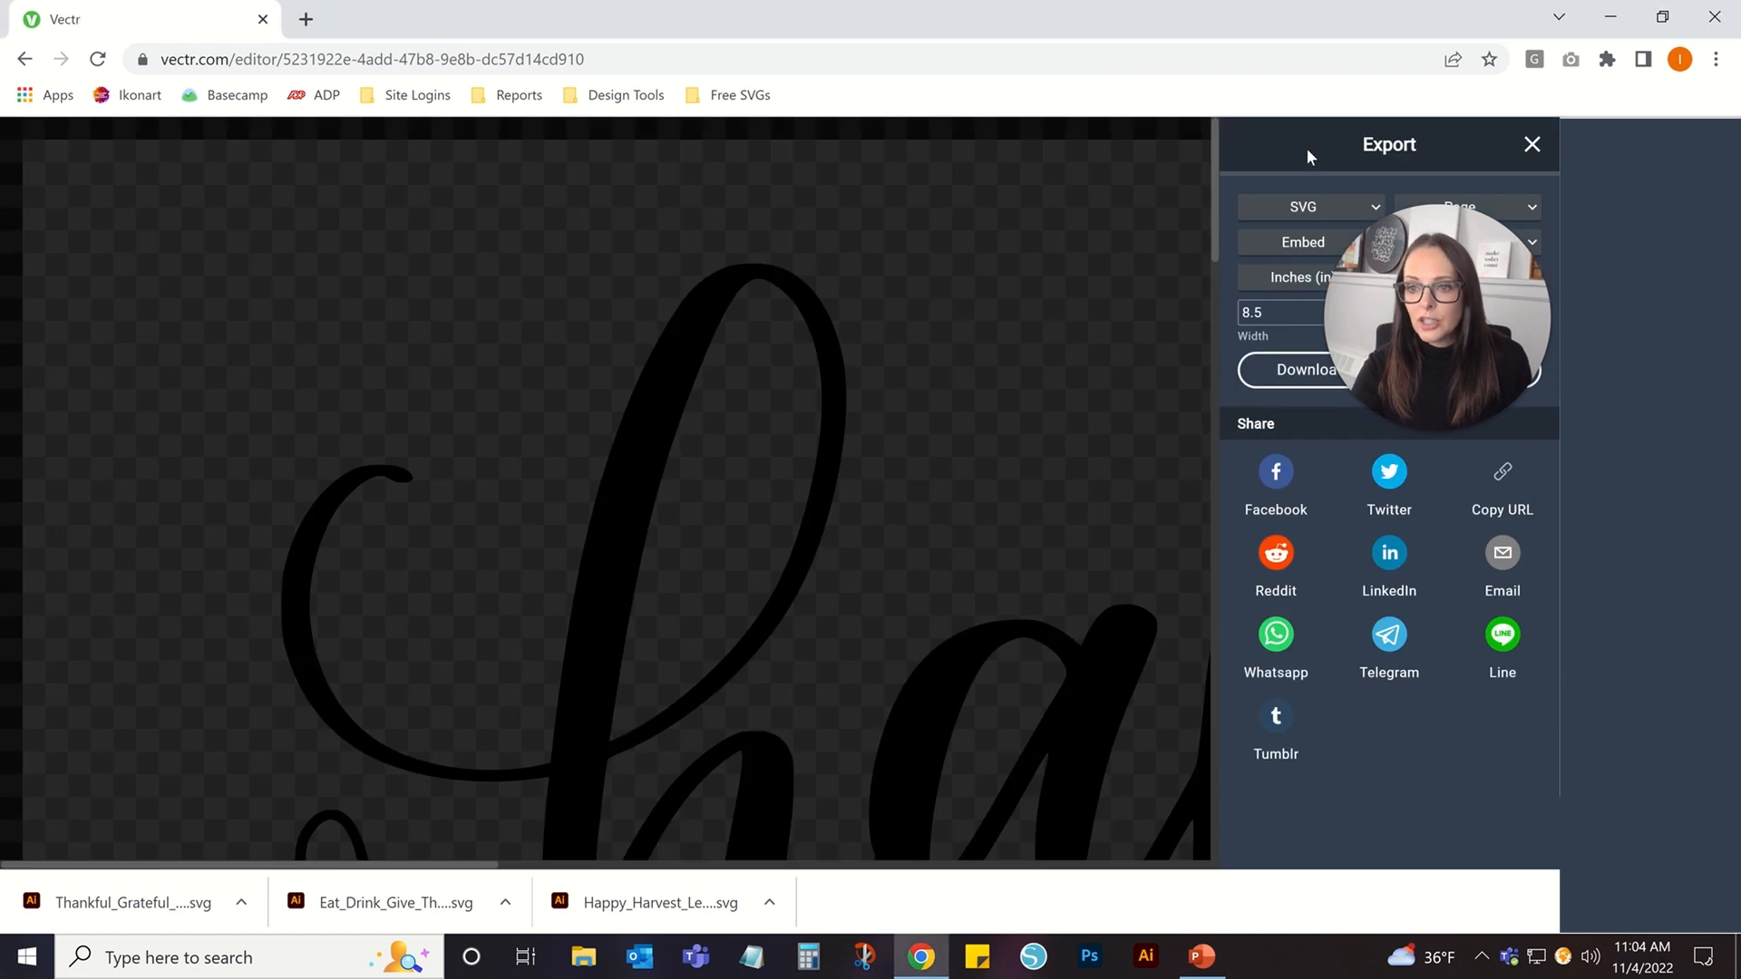
{"action": "left_click", "coordinate": [1304, 209]}
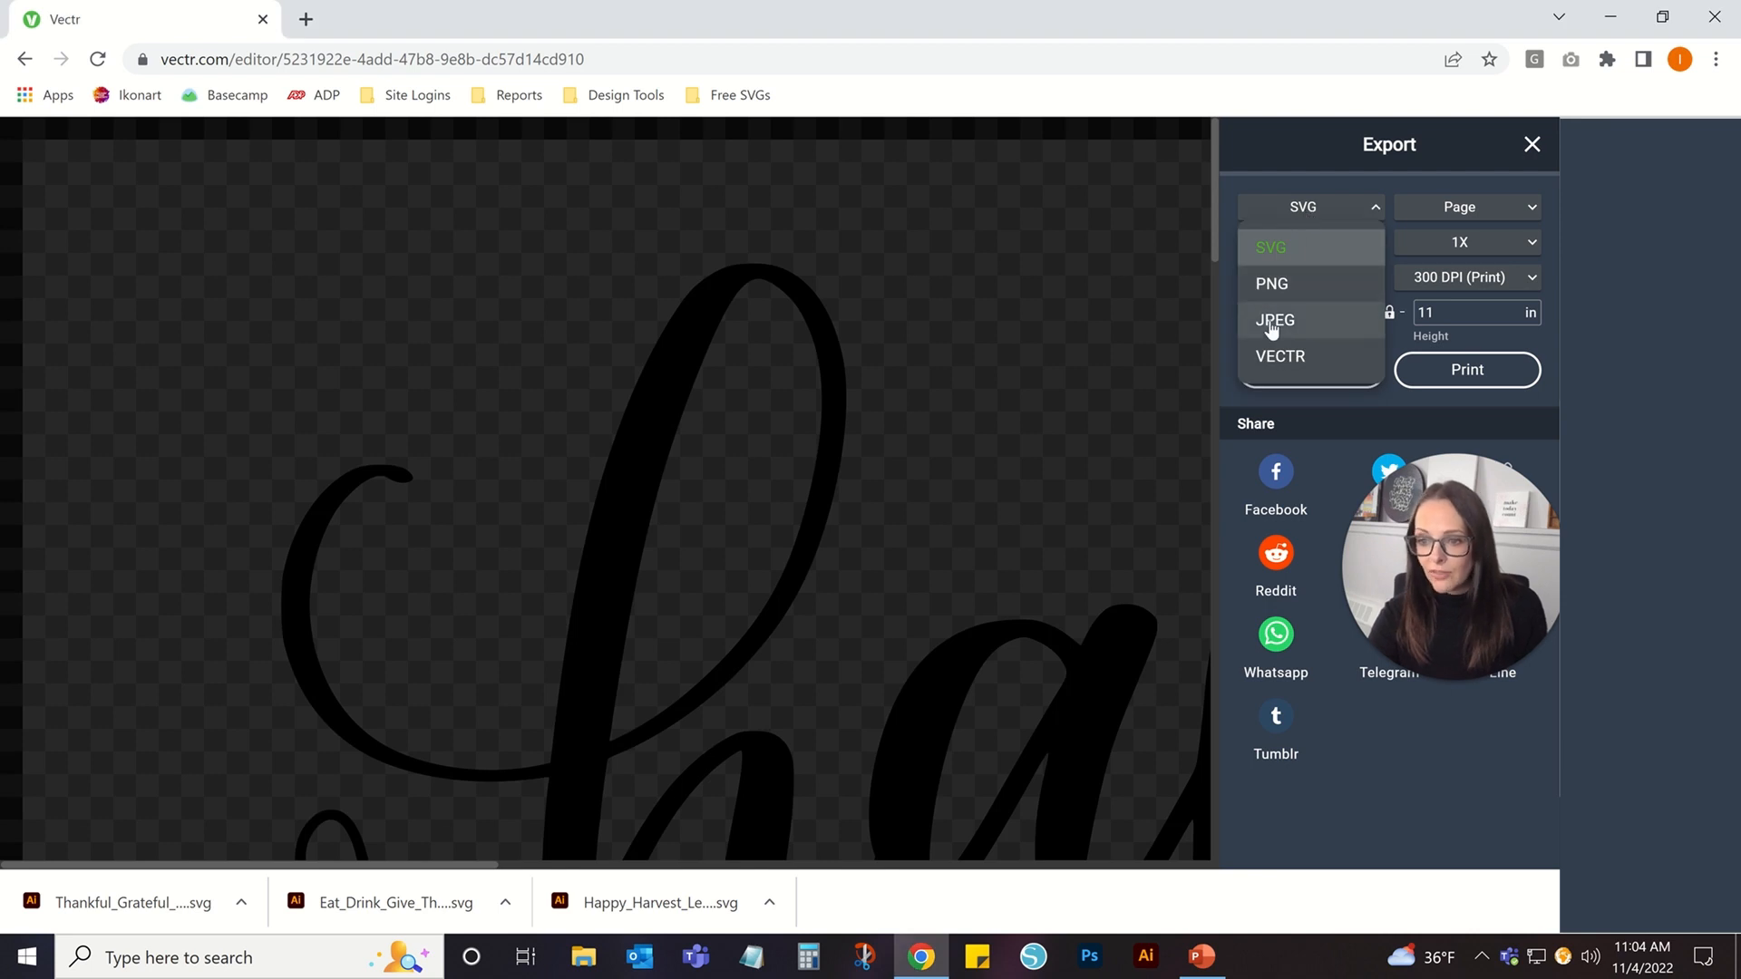
{"action": "left_click", "coordinate": [1284, 254]}
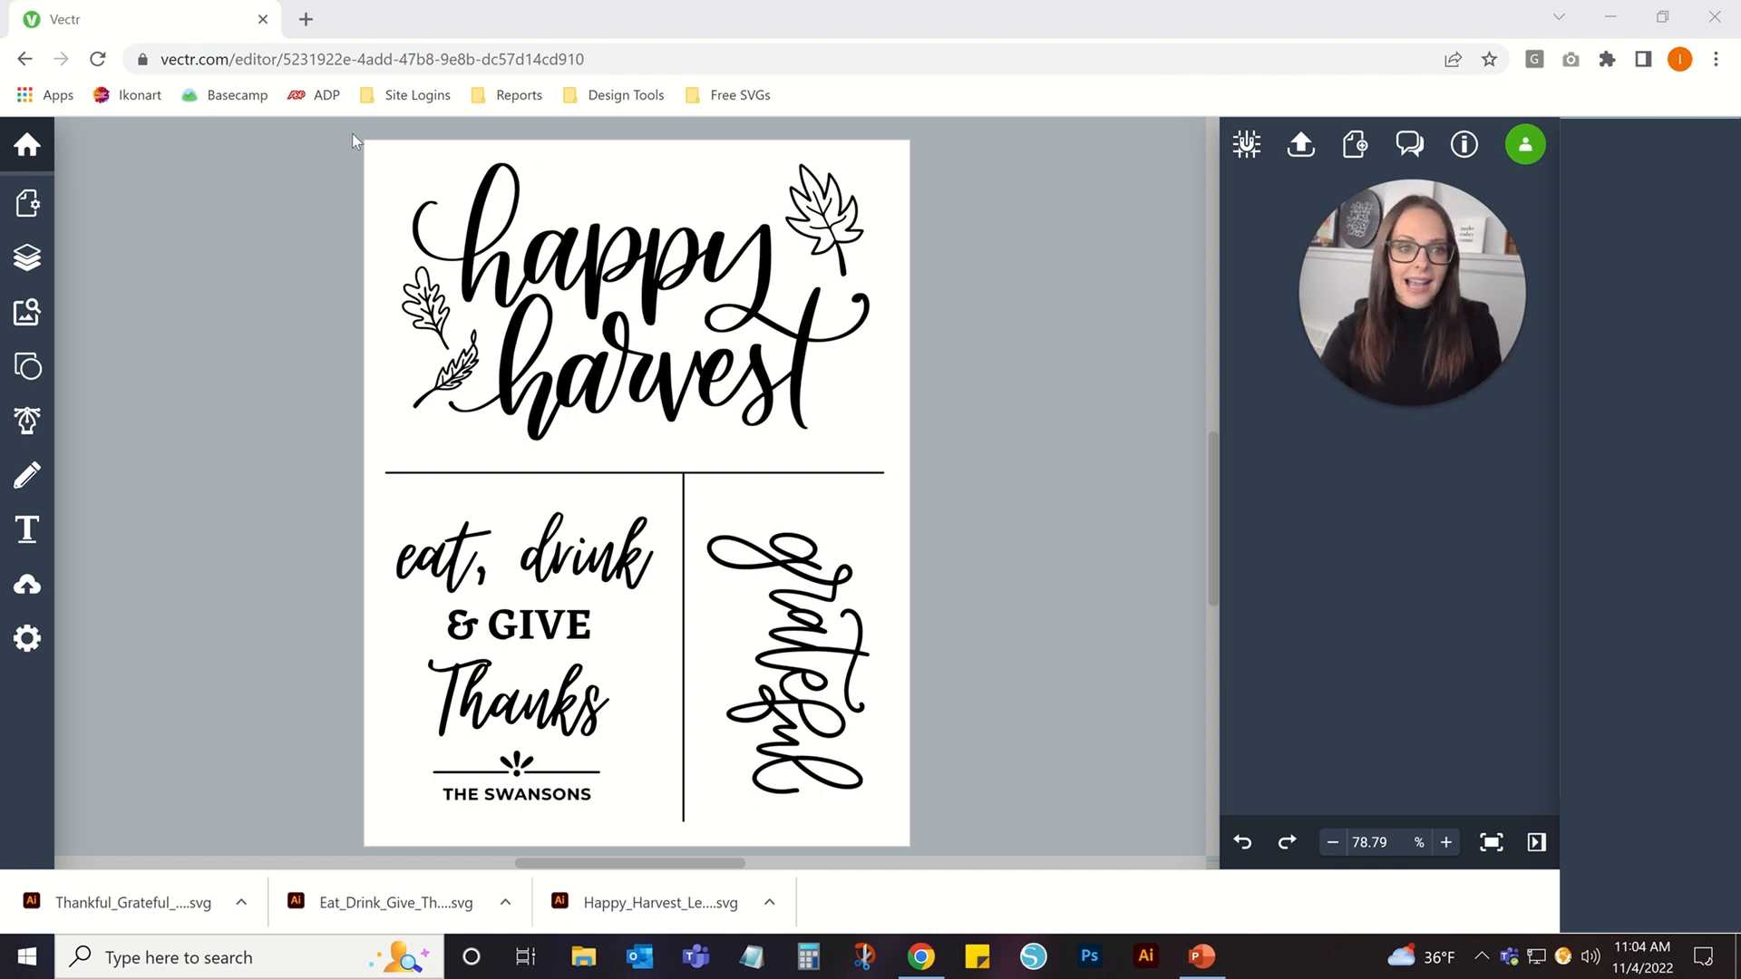
Group all the designs and divider lines on the page into one object and flip it horizontally.
{"action": "left_click_drag", "start_coordinate": [351, 133], "coordinate": [981, 836]}
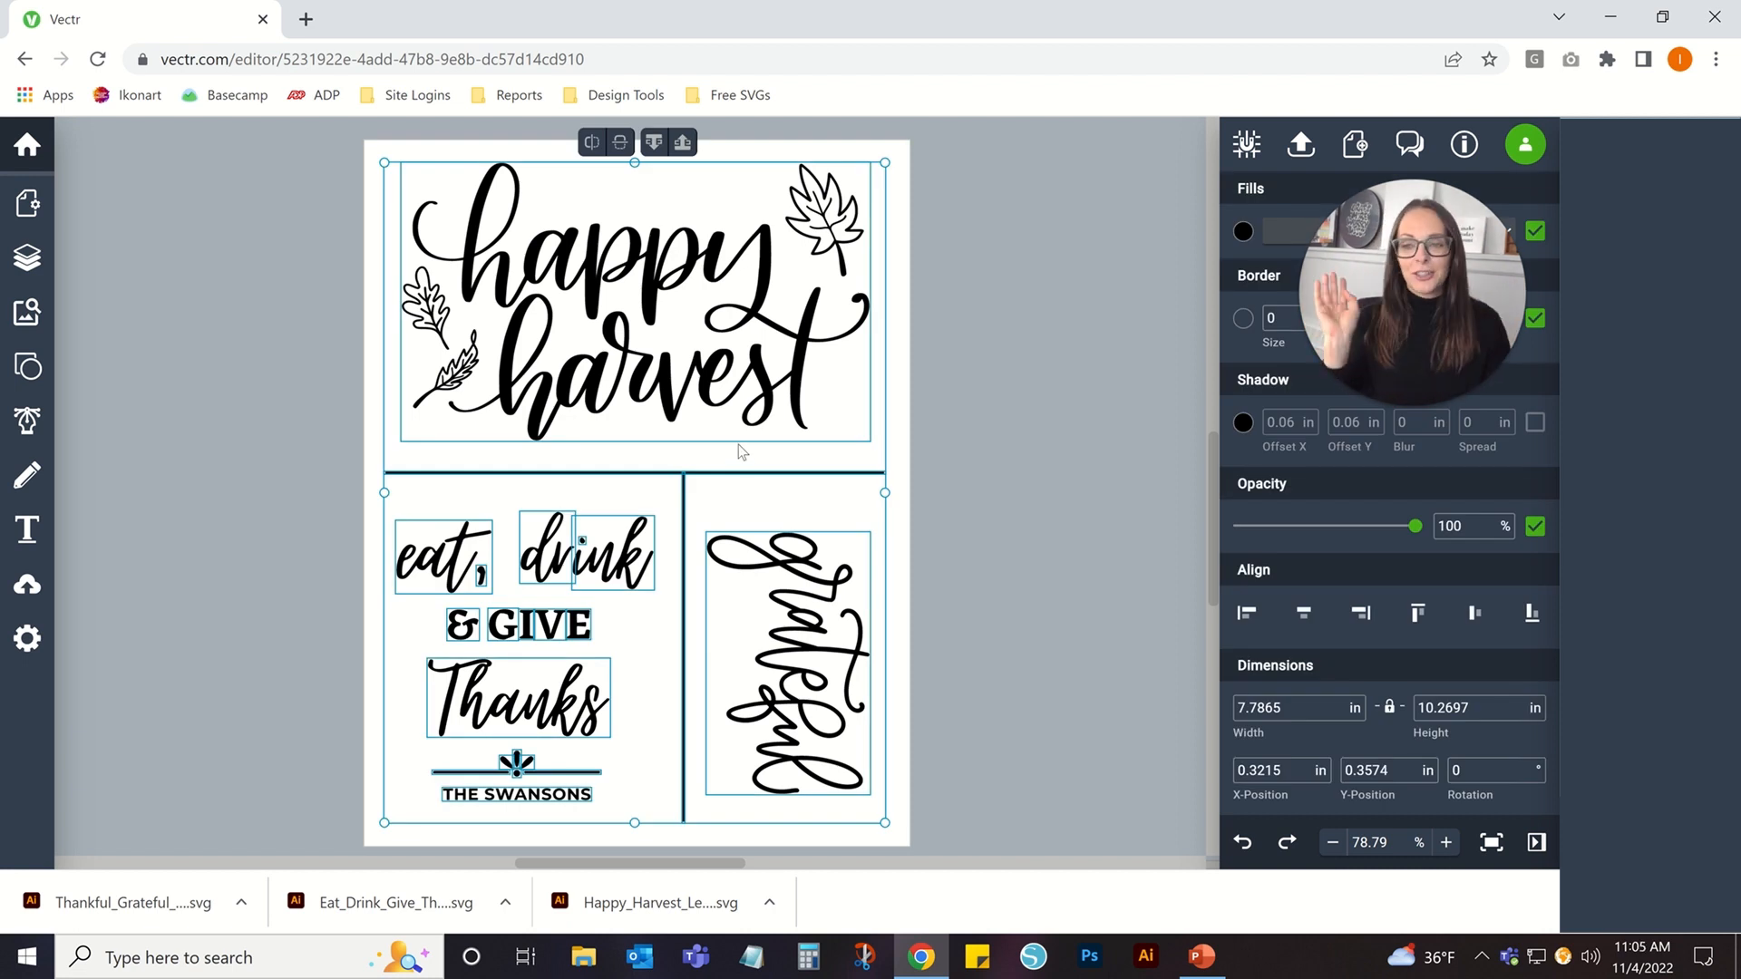
{"action": "right_click", "coordinate": [661, 294]}
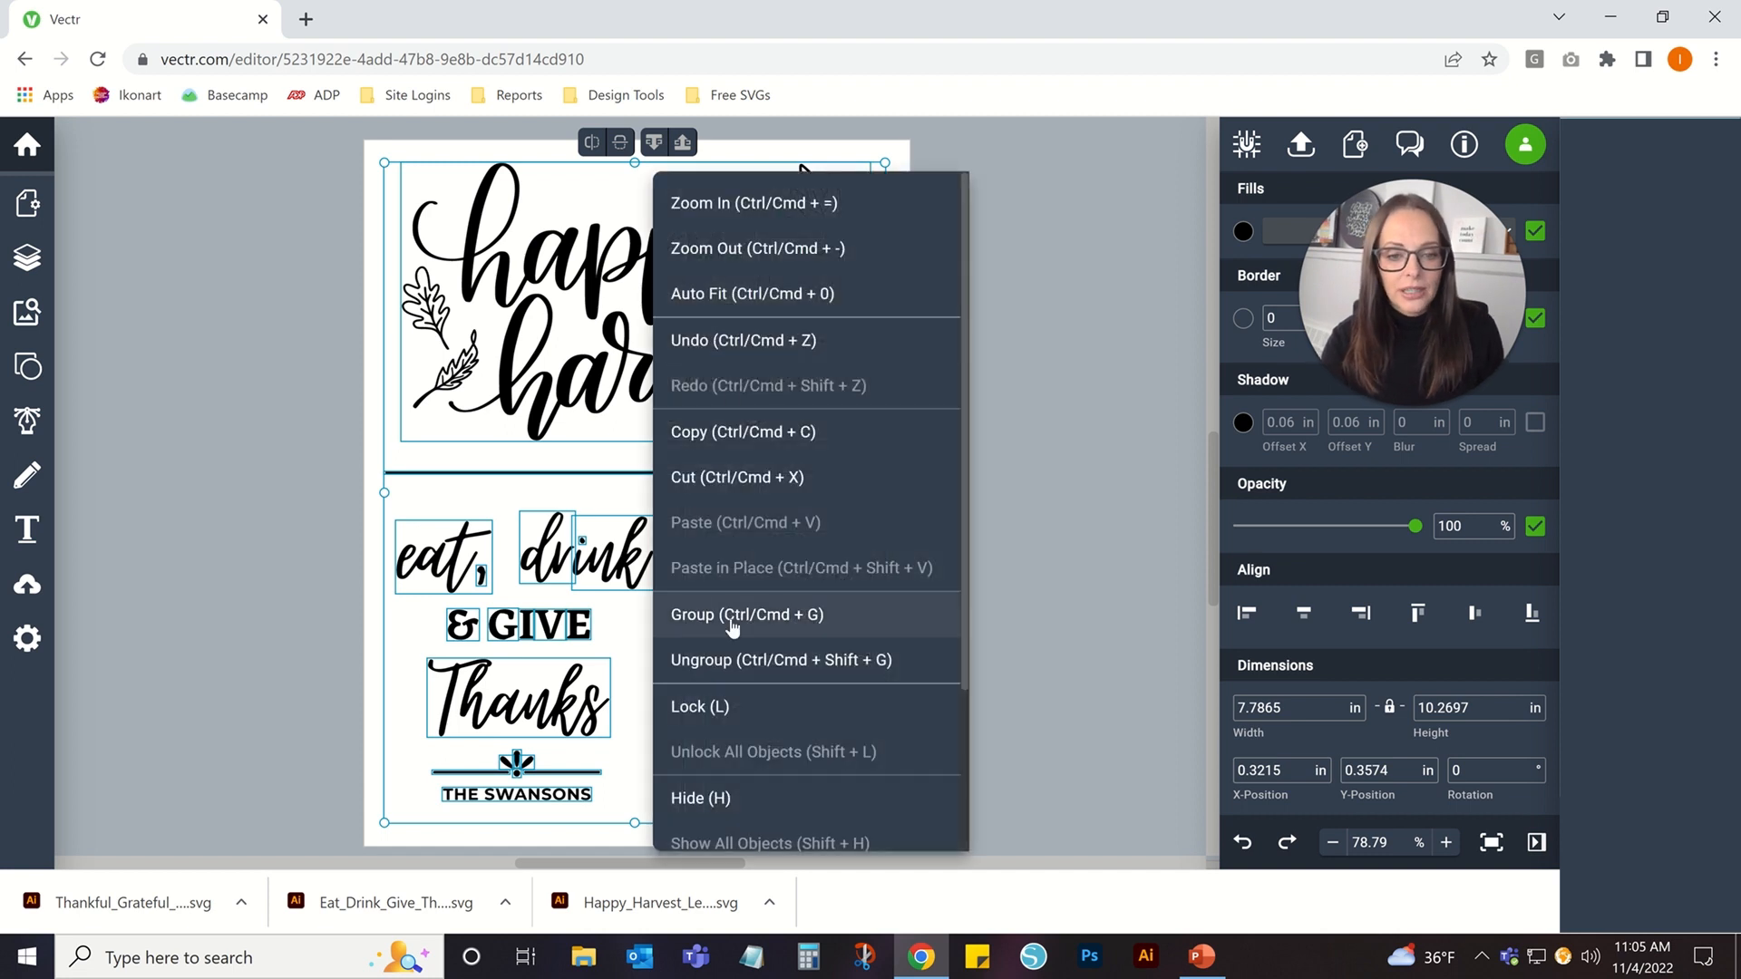
{"action": "left_click", "coordinate": [757, 610]}
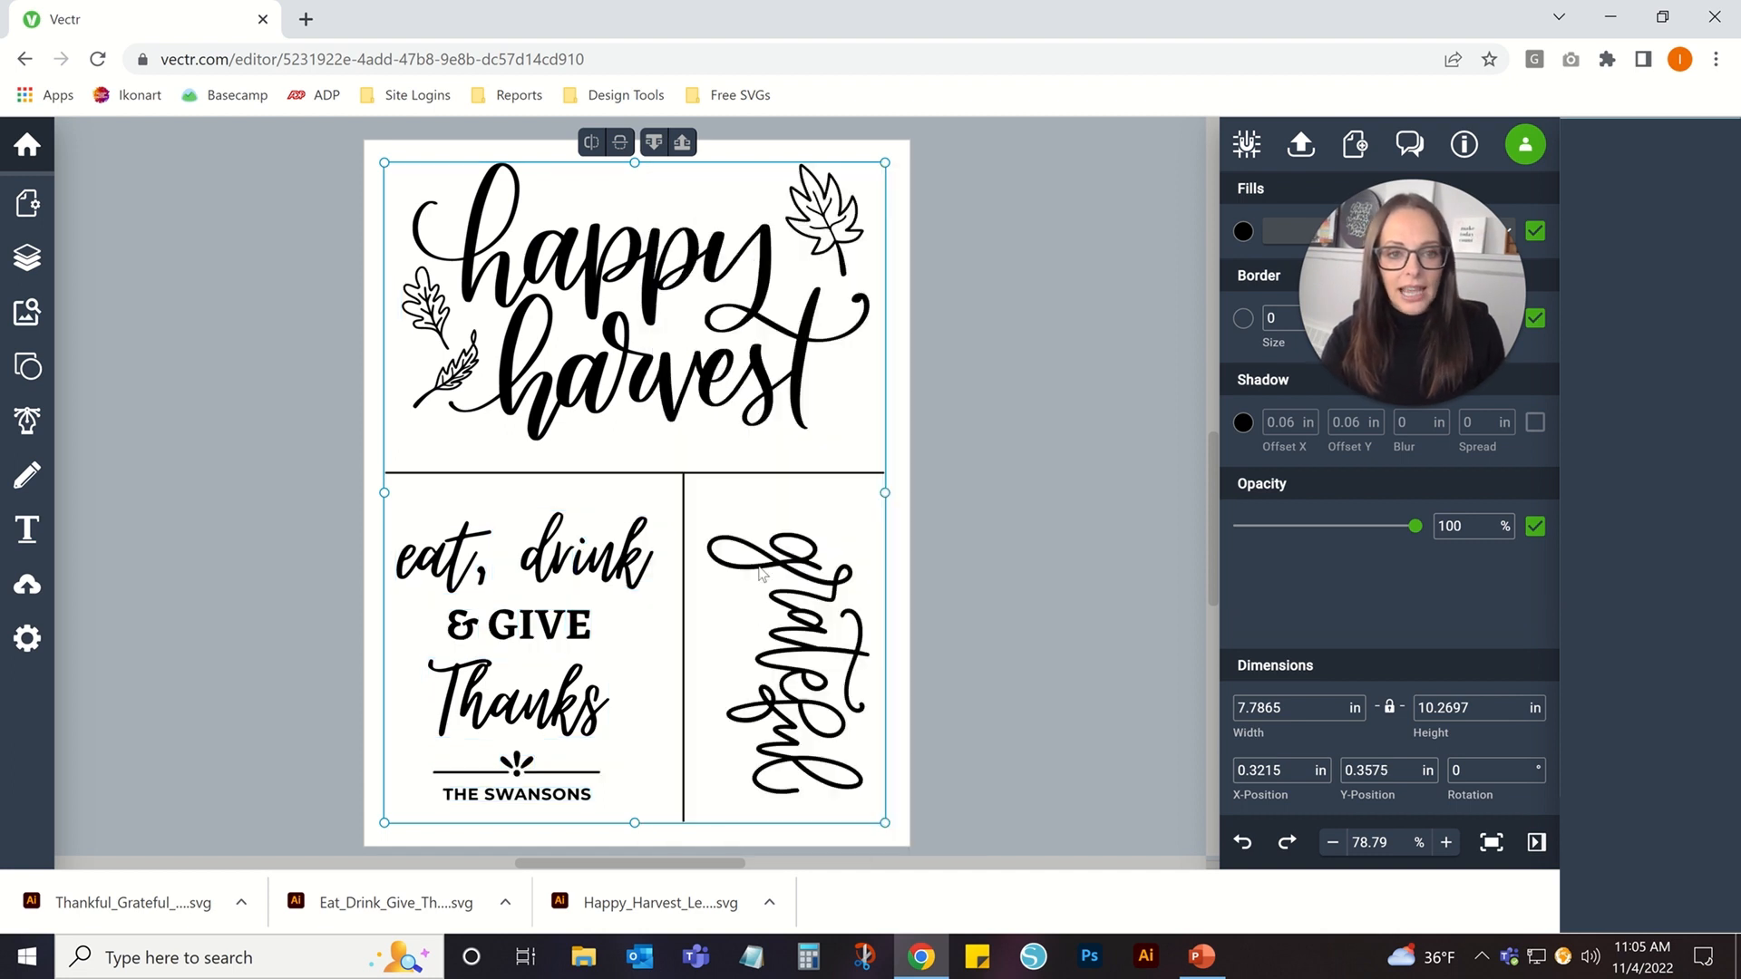
{"action": "left_click", "coordinate": [592, 142]}
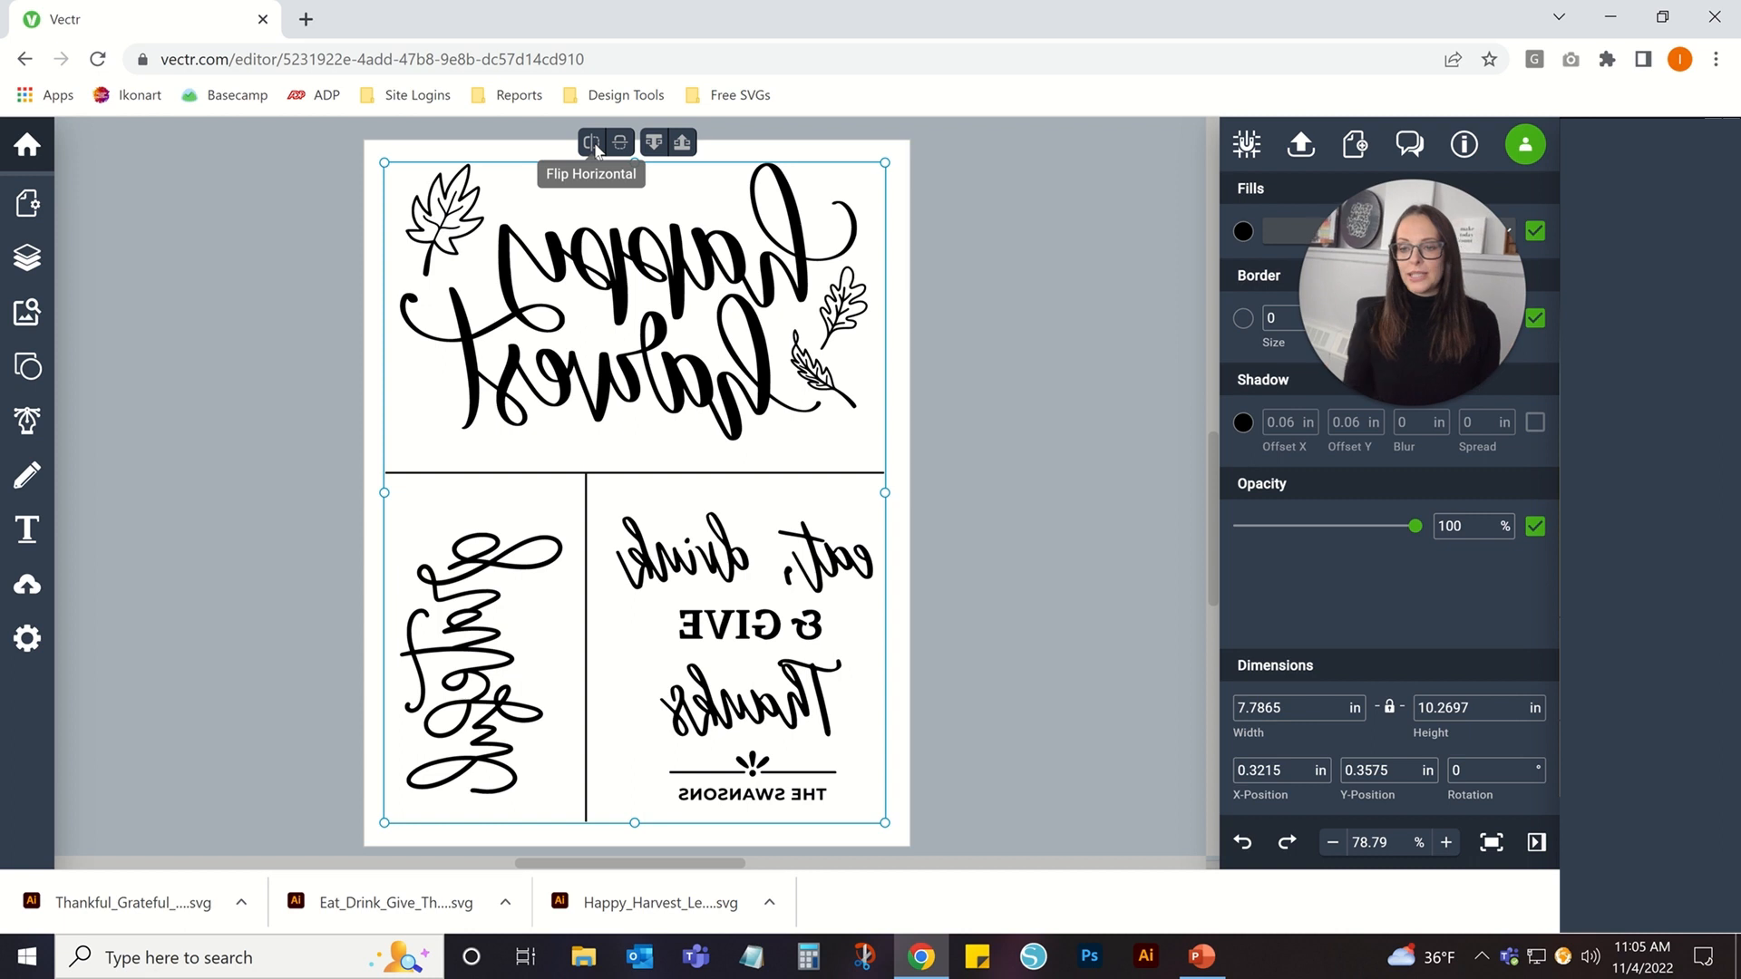
Start printing the mirrored artwork with the Canon iX6800 series as destination and bring up the system print dialog.
{"action": "left_click_drag", "start_coordinate": [1445, 315], "coordinate": [1476, 548]}
{"action": "left_click", "coordinate": [1306, 141]}
{"action": "left_click", "coordinate": [1471, 372]}
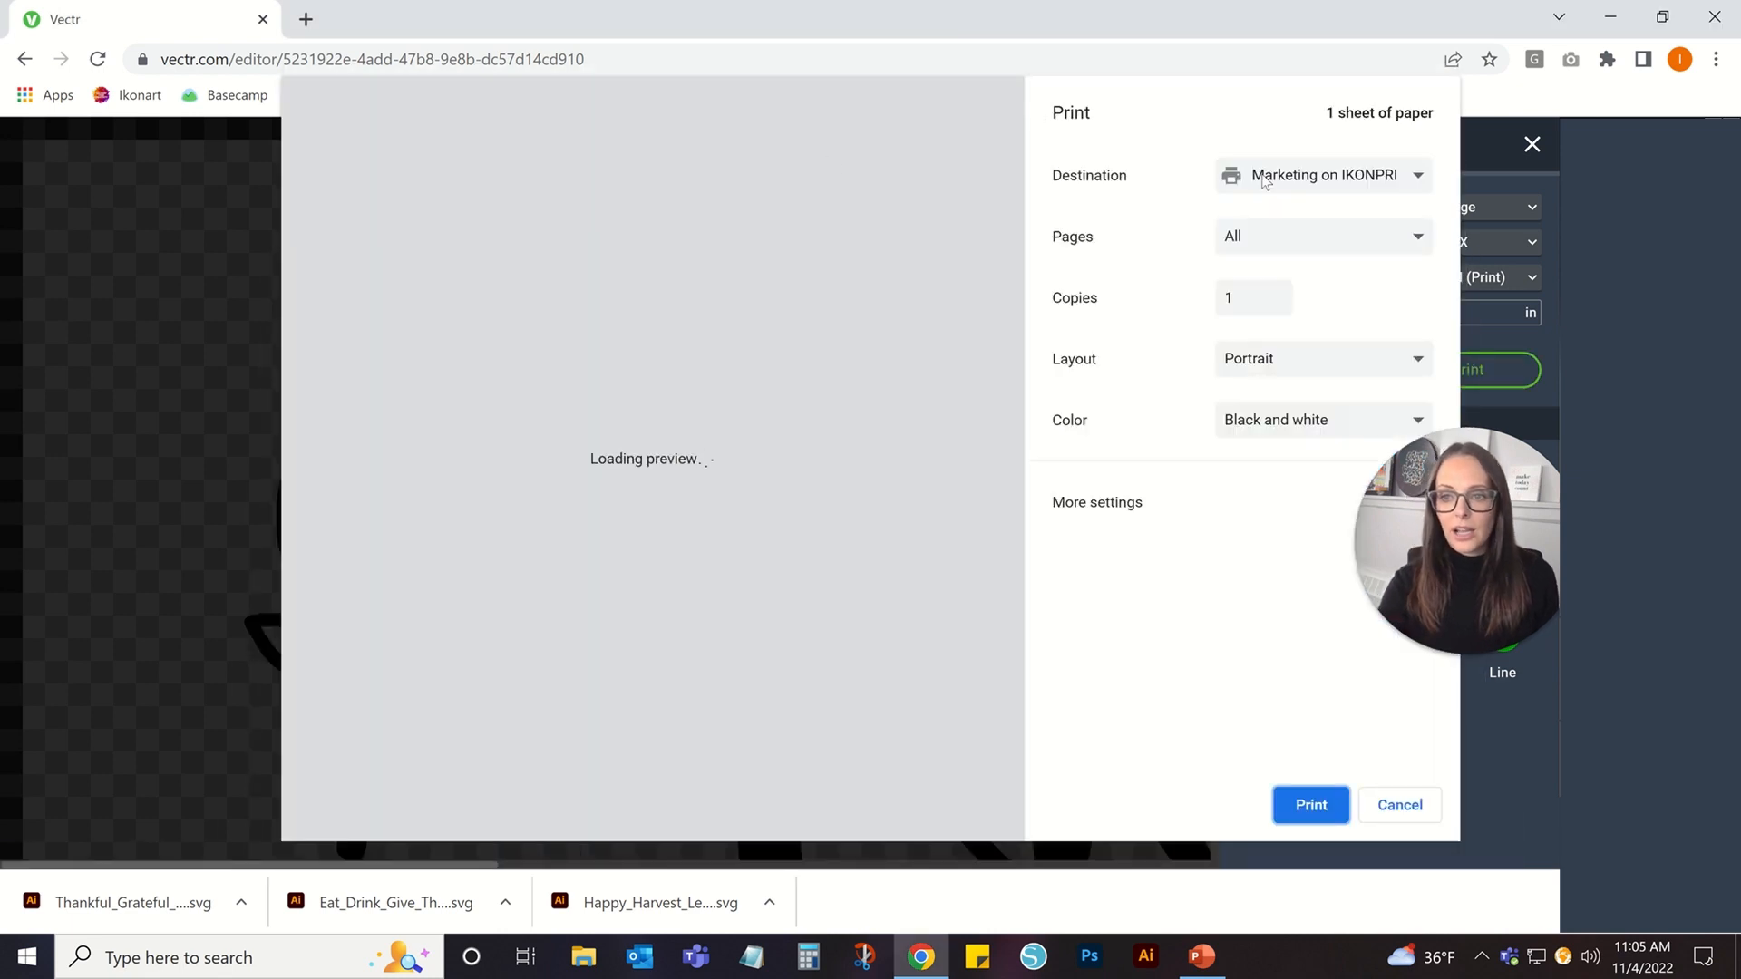
{"action": "left_click", "coordinate": [1297, 176]}
{"action": "left_click", "coordinate": [1286, 238]}
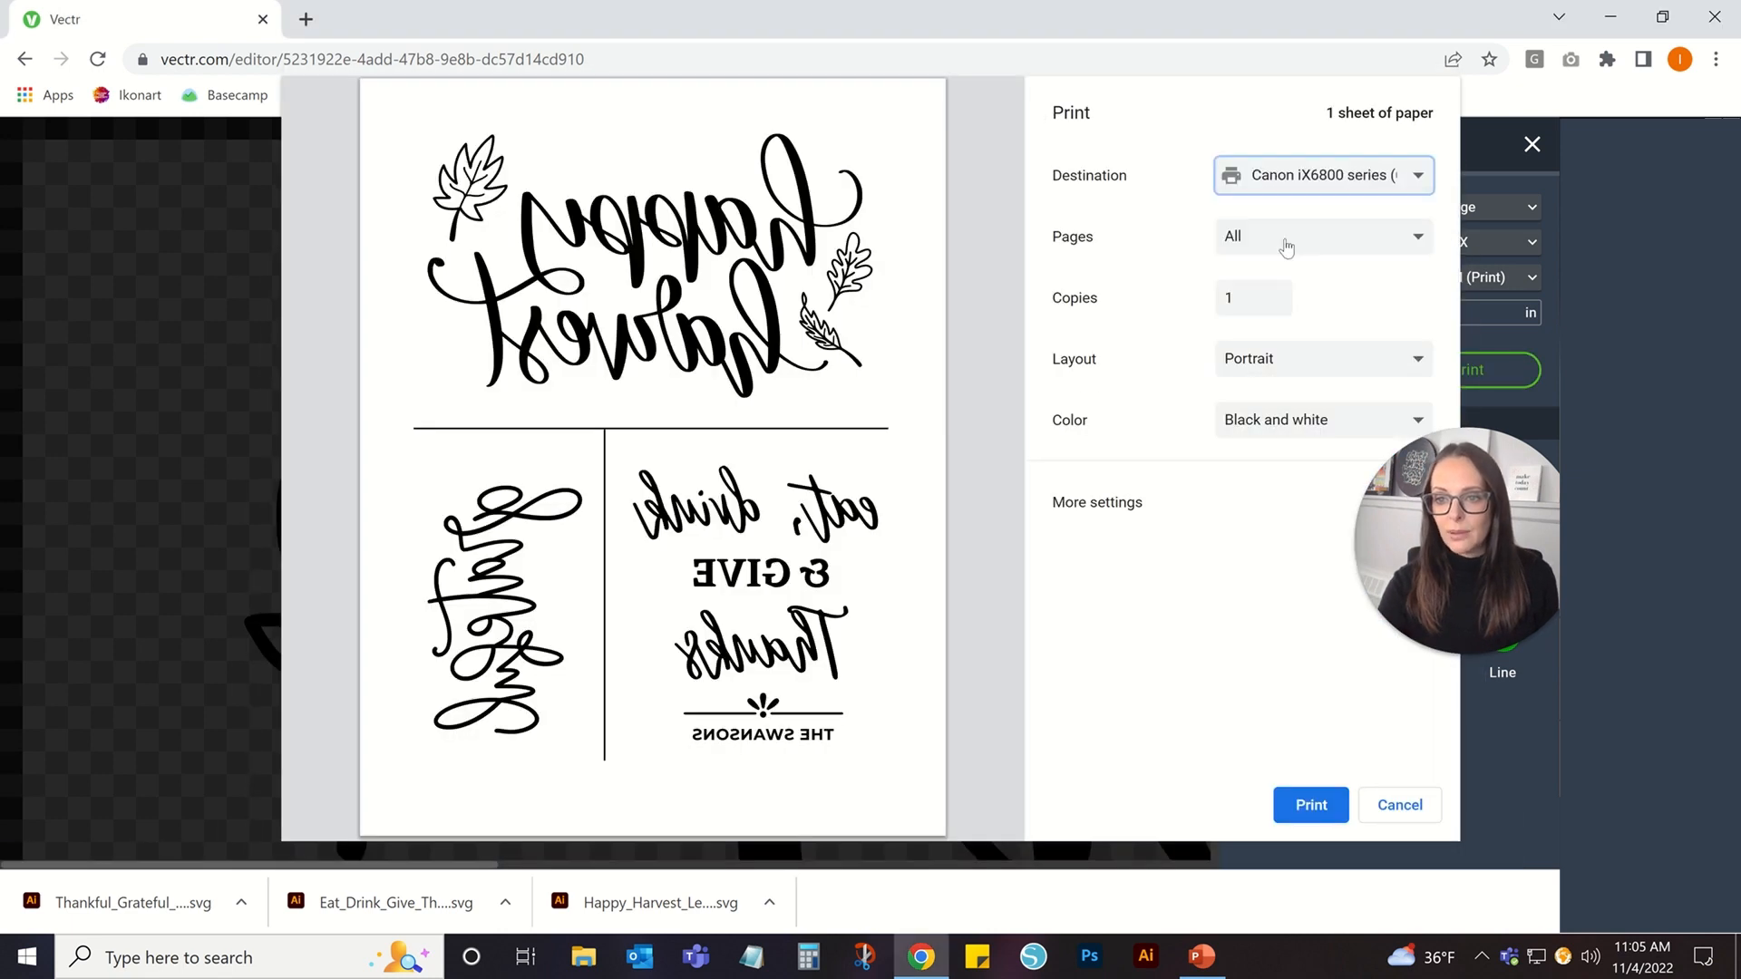
{"action": "left_click", "coordinate": [1135, 517]}
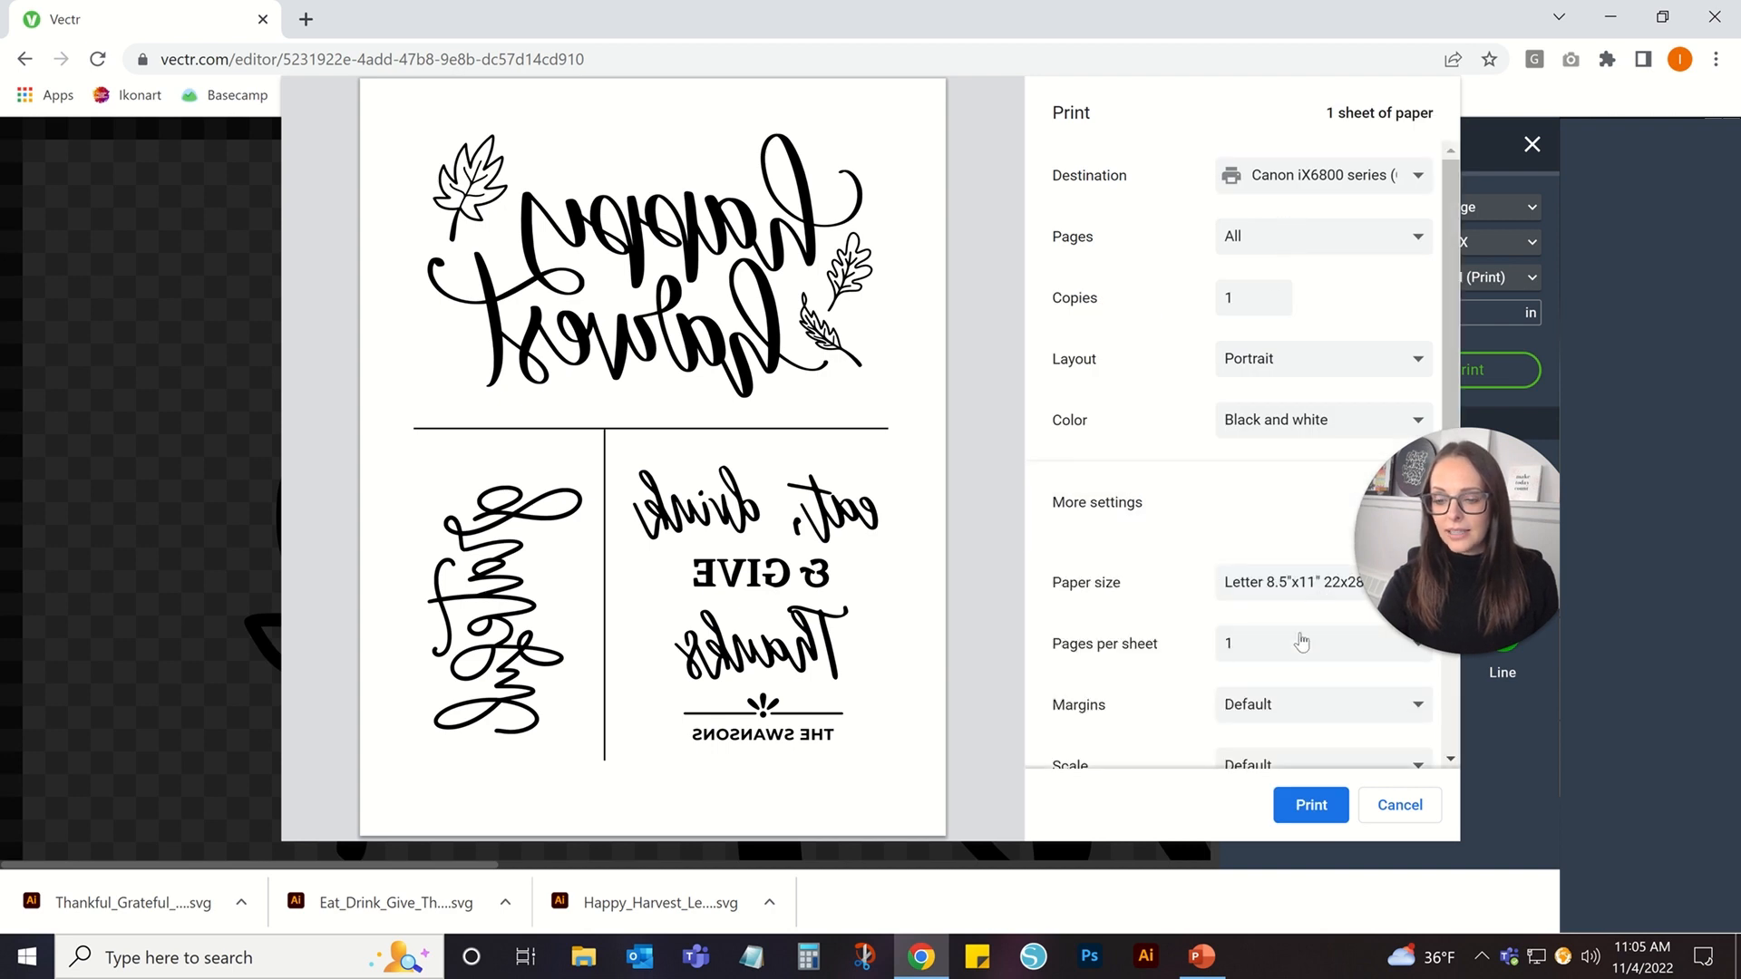
{"action": "scroll", "coordinate": [1301, 642], "scroll_direction": "down", "scroll_amount": 3}
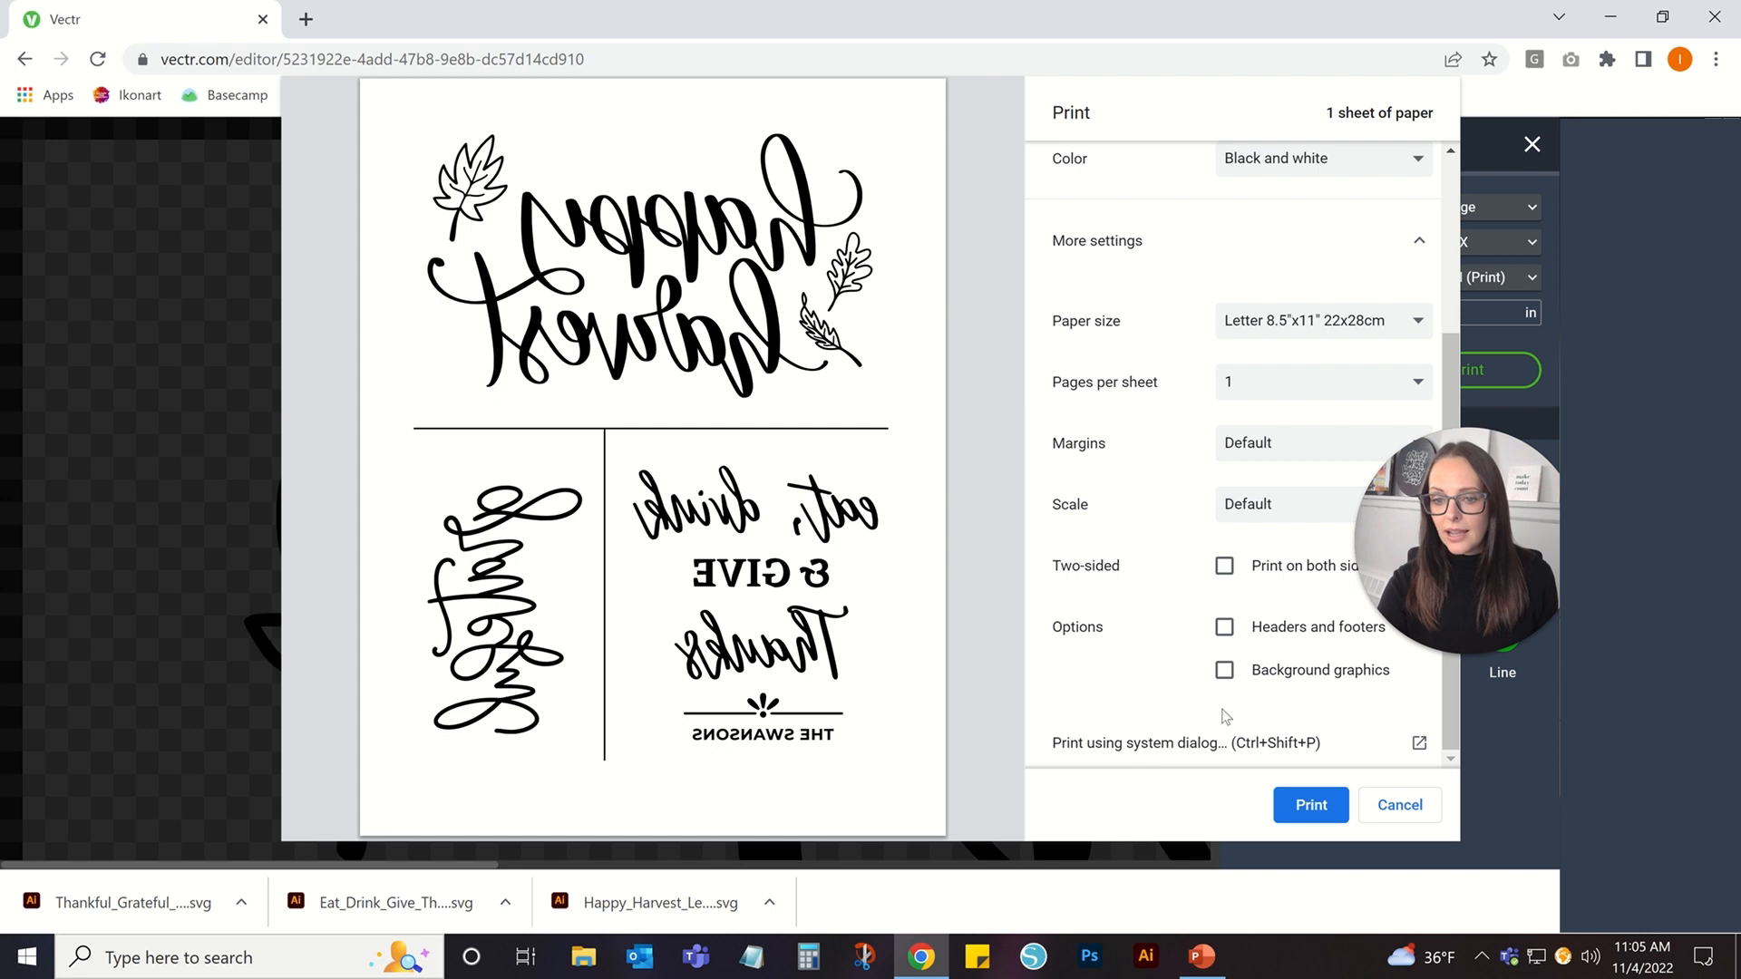
{"action": "left_click", "coordinate": [1186, 744]}
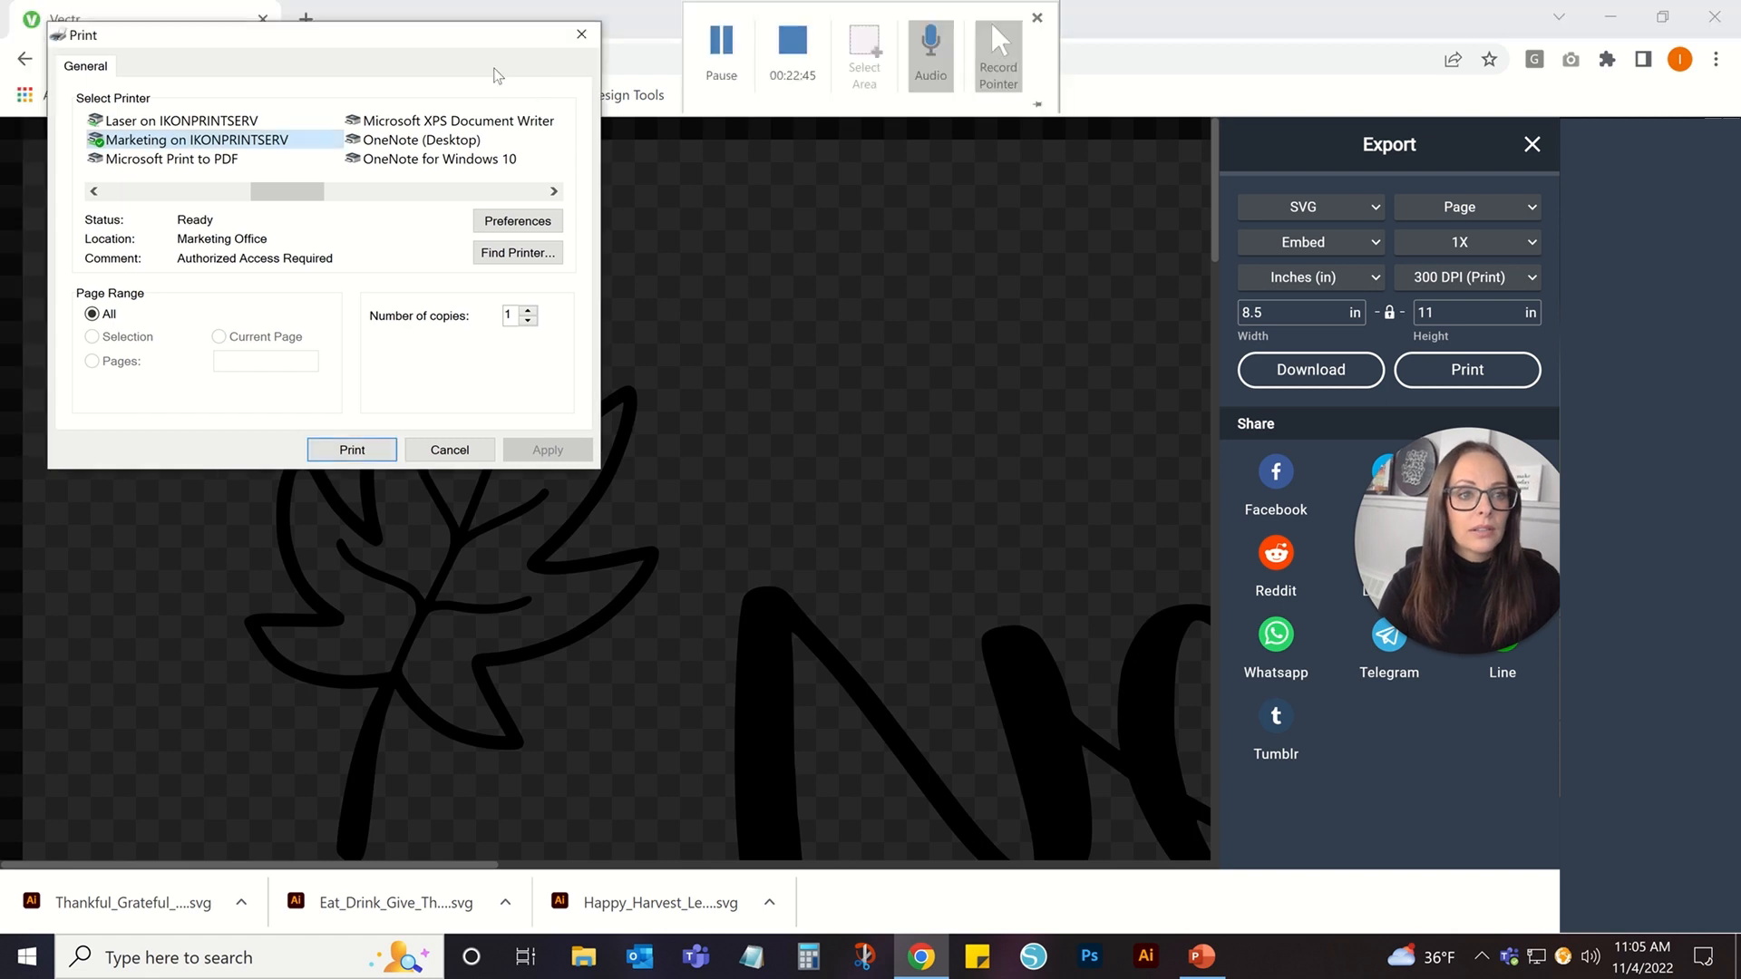
Select the Canon iX6800 series (Copy 1) printer and apply the IKONART Film Positives preset in its printing preferences.
{"action": "left_click_drag", "start_coordinate": [317, 25], "coordinate": [509, 69]}
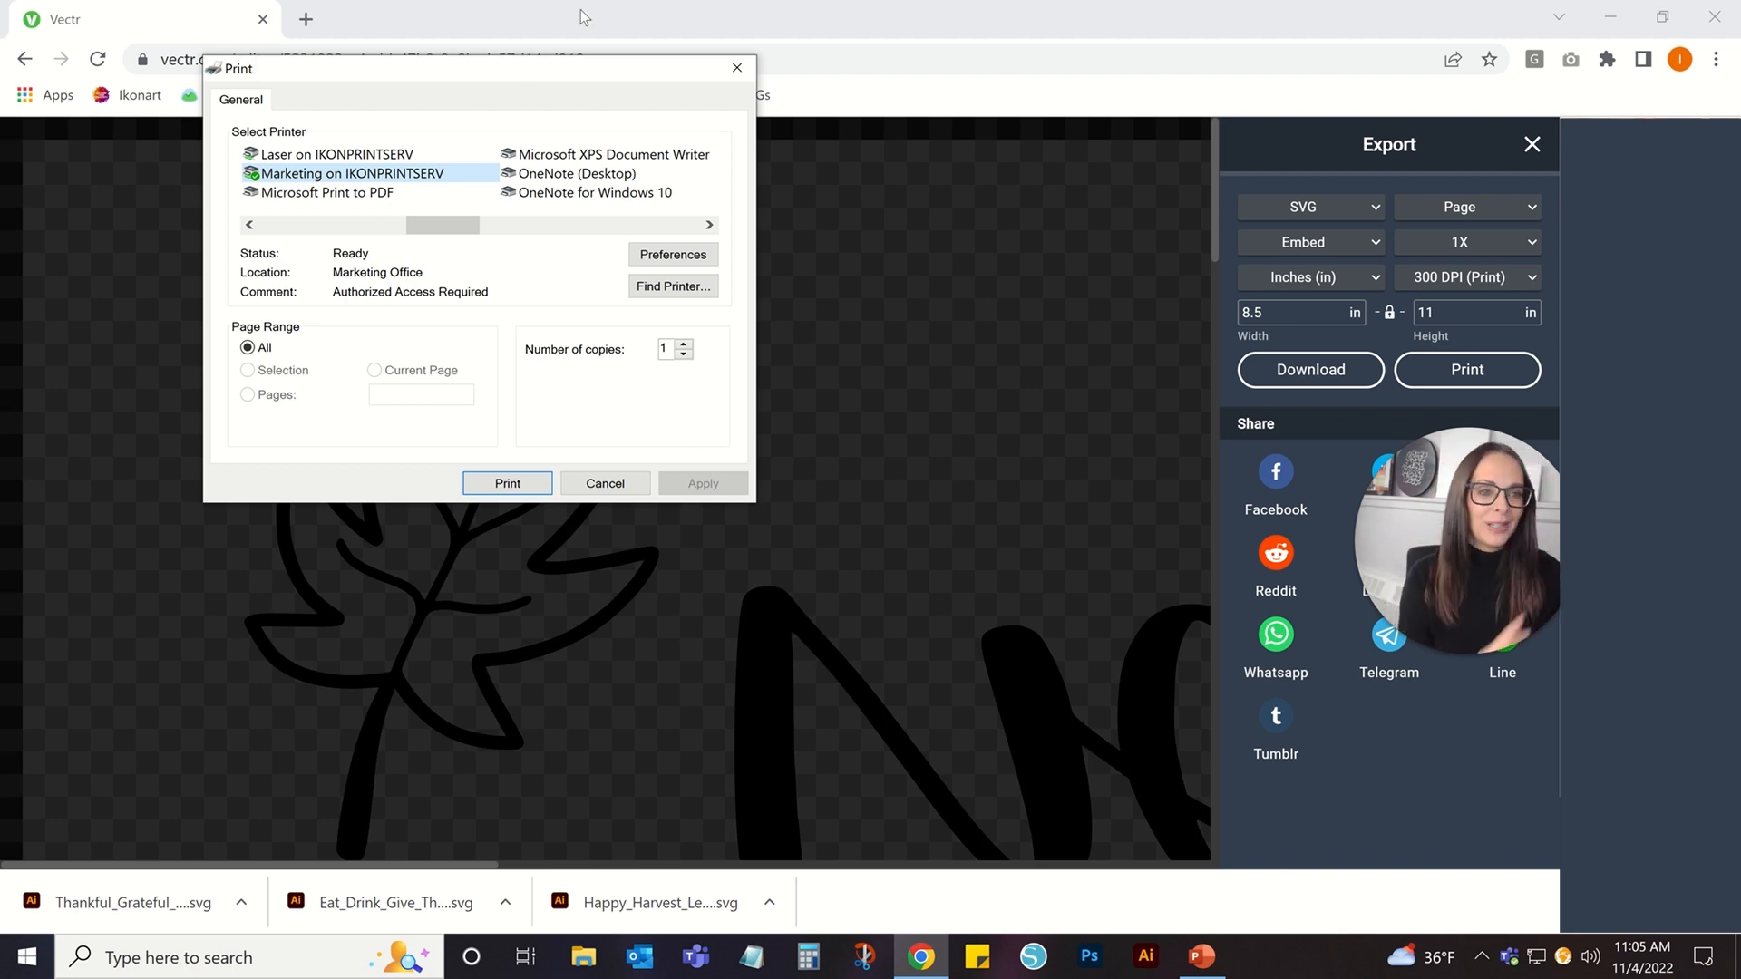
{"action": "left_click_drag", "start_coordinate": [443, 225], "coordinate": [245, 231]}
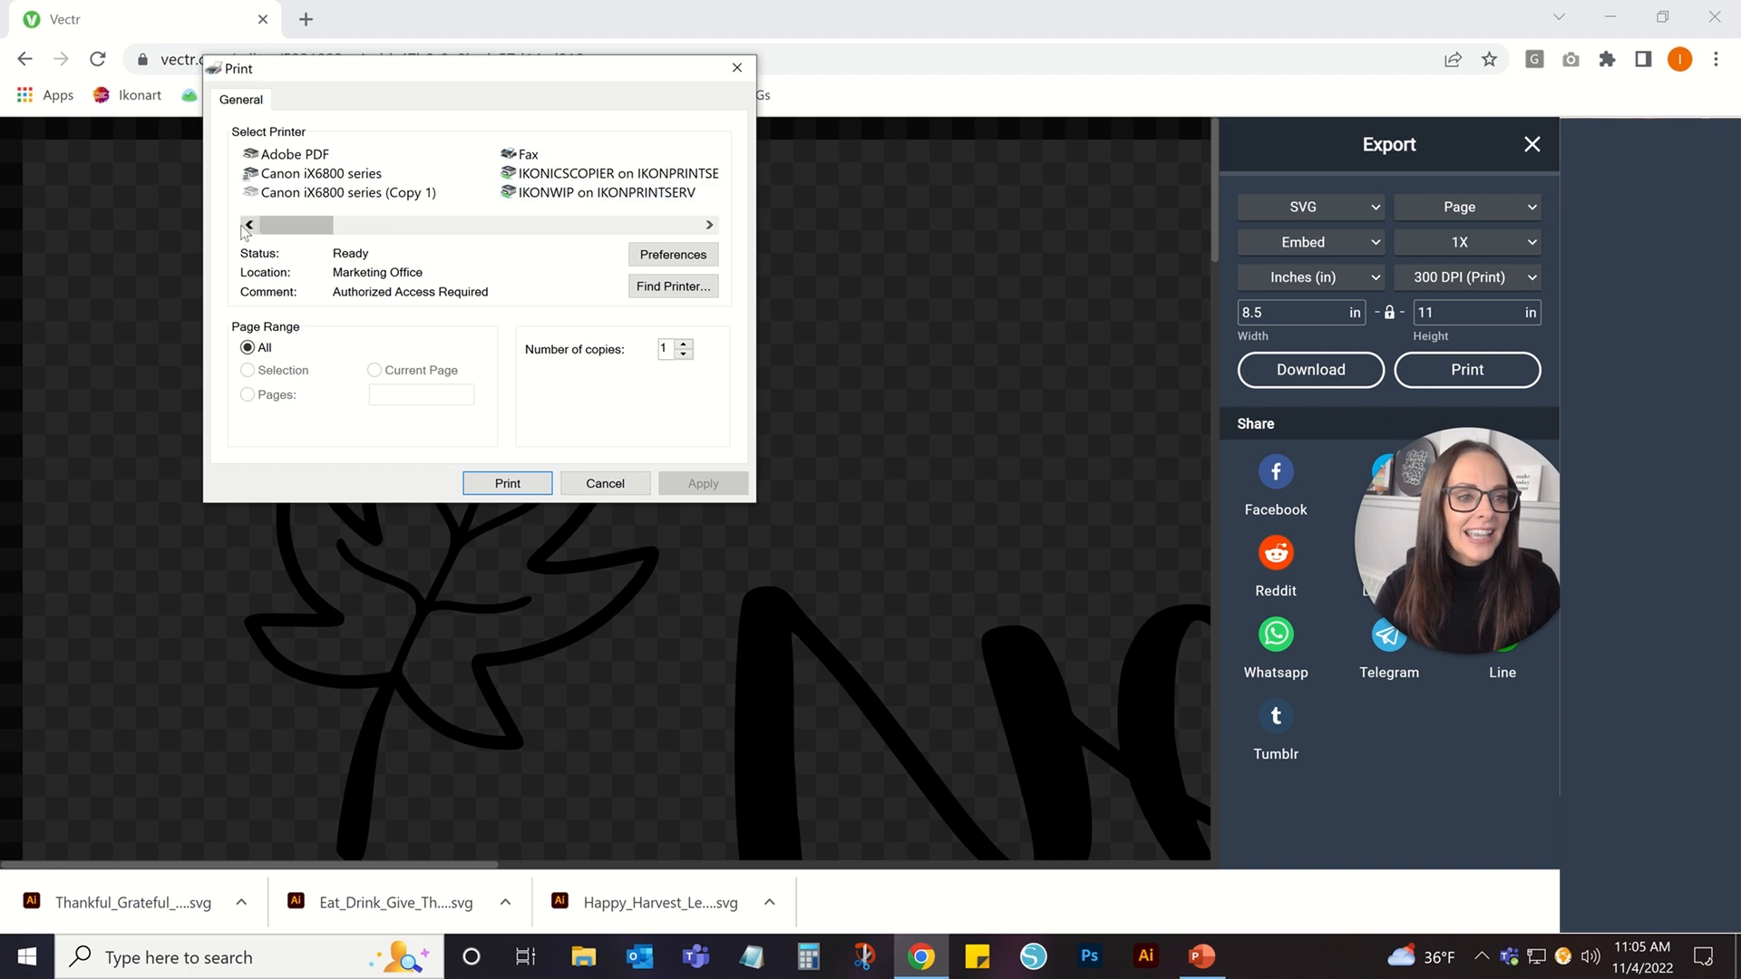
{"action": "left_click", "coordinate": [331, 193]}
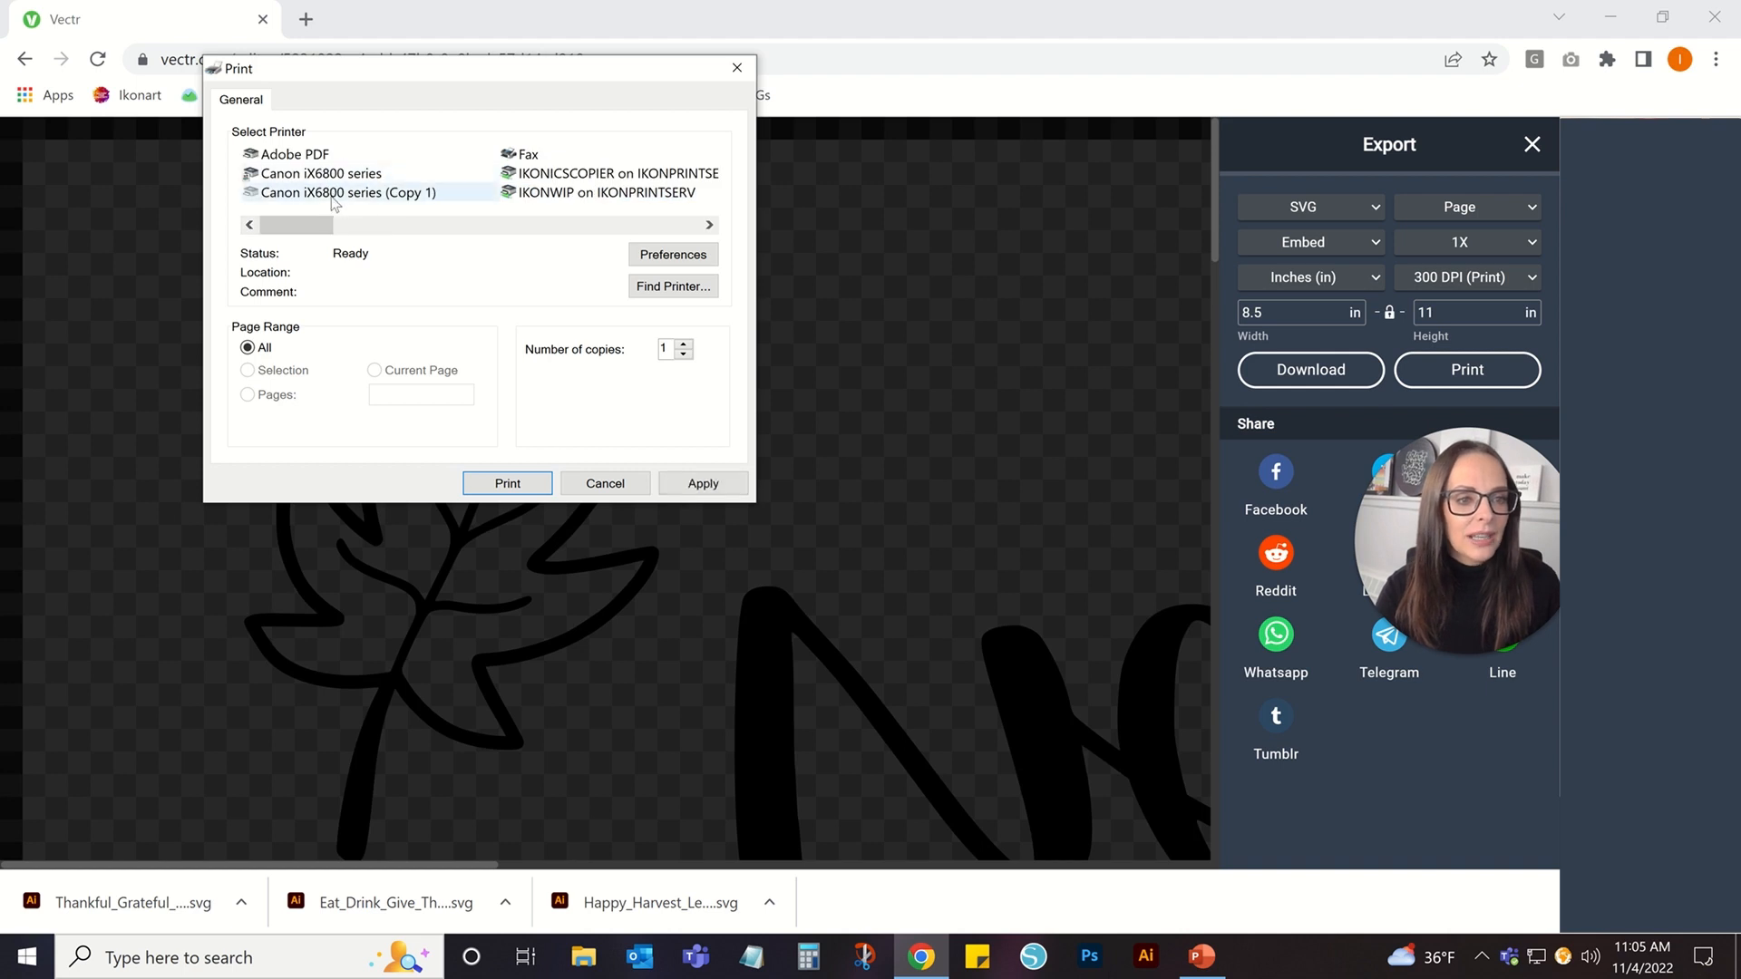
{"action": "left_click", "coordinate": [674, 257]}
{"action": "scroll", "coordinate": [349, 308], "scroll_direction": "down", "scroll_amount": 1}
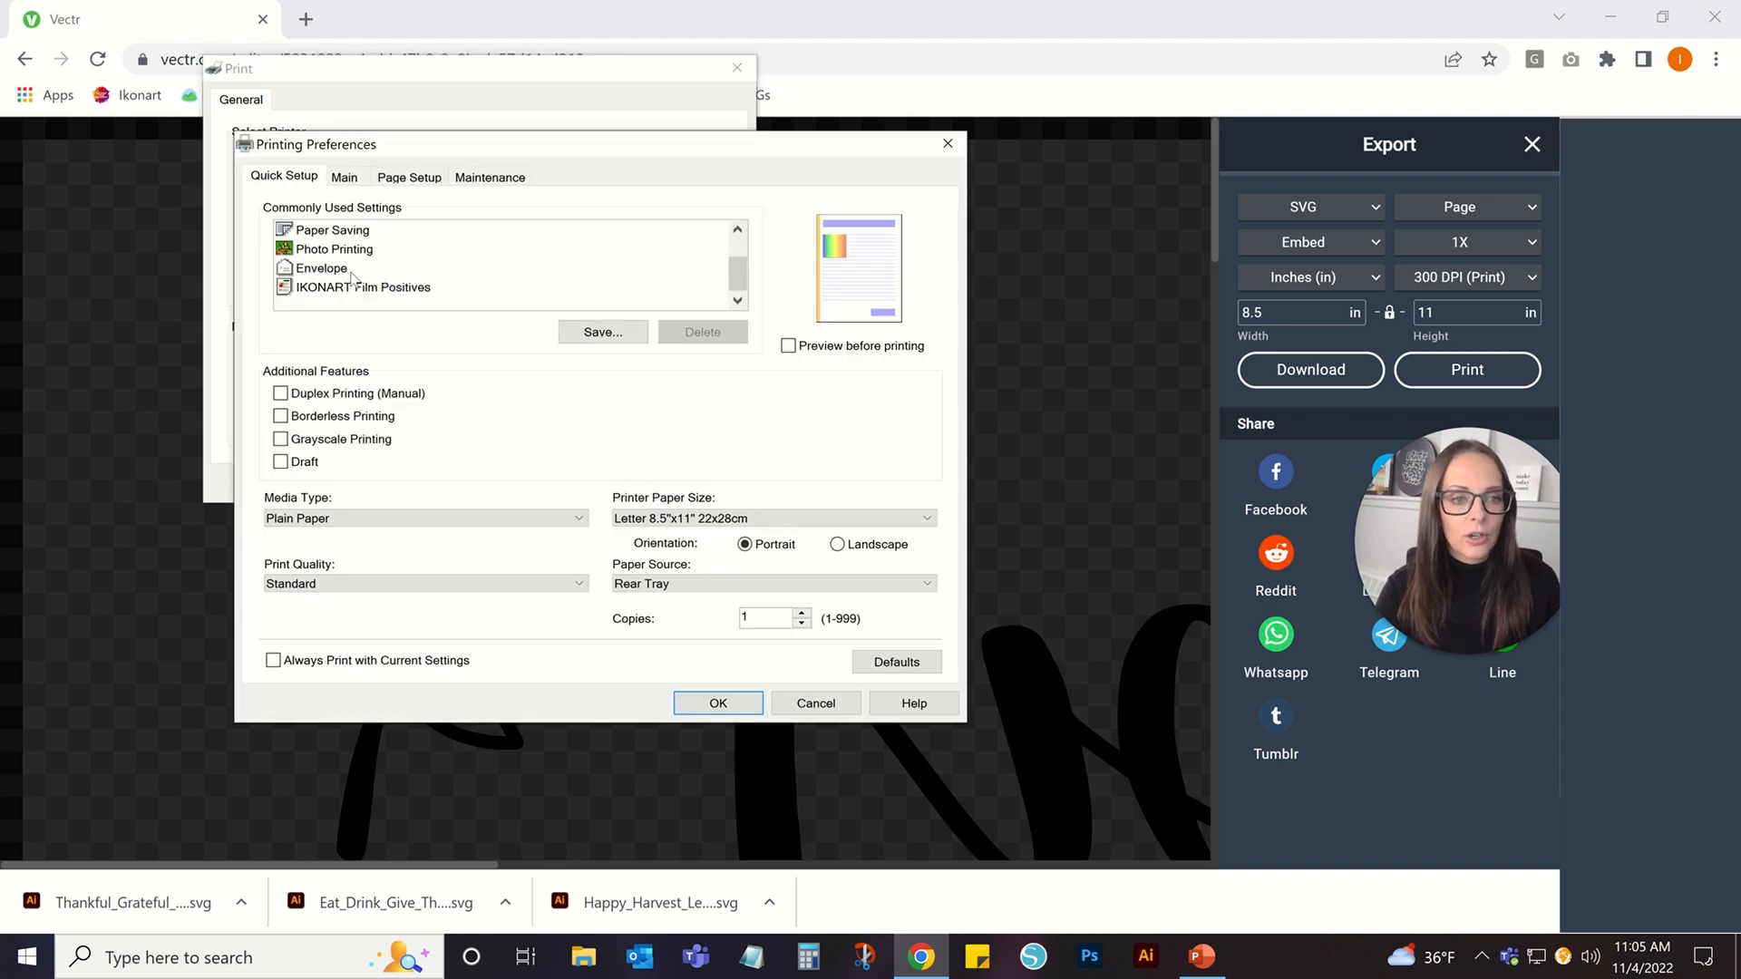
{"action": "left_click", "coordinate": [346, 288]}
Check the preset's media type, custom print quality and manual color intensity settings, and accept the printing preferences.
{"action": "left_click", "coordinate": [336, 177]}
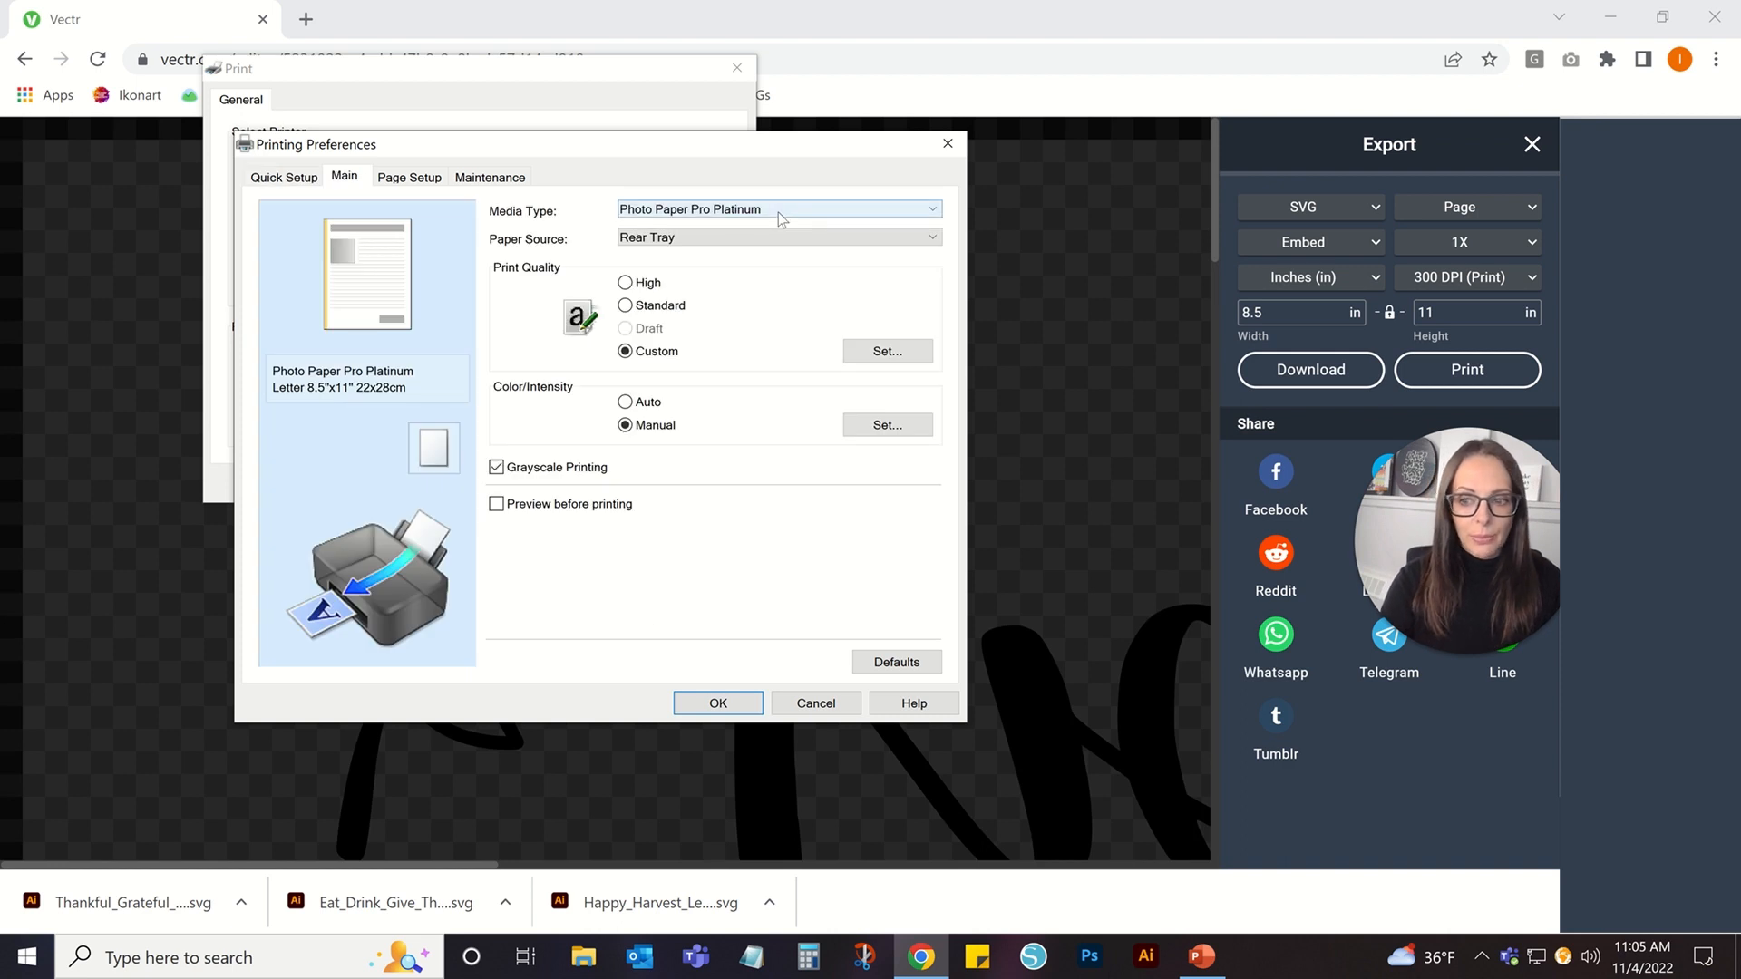
{"action": "left_click_drag", "start_coordinate": [1510, 587], "coordinate": [1398, 397]}
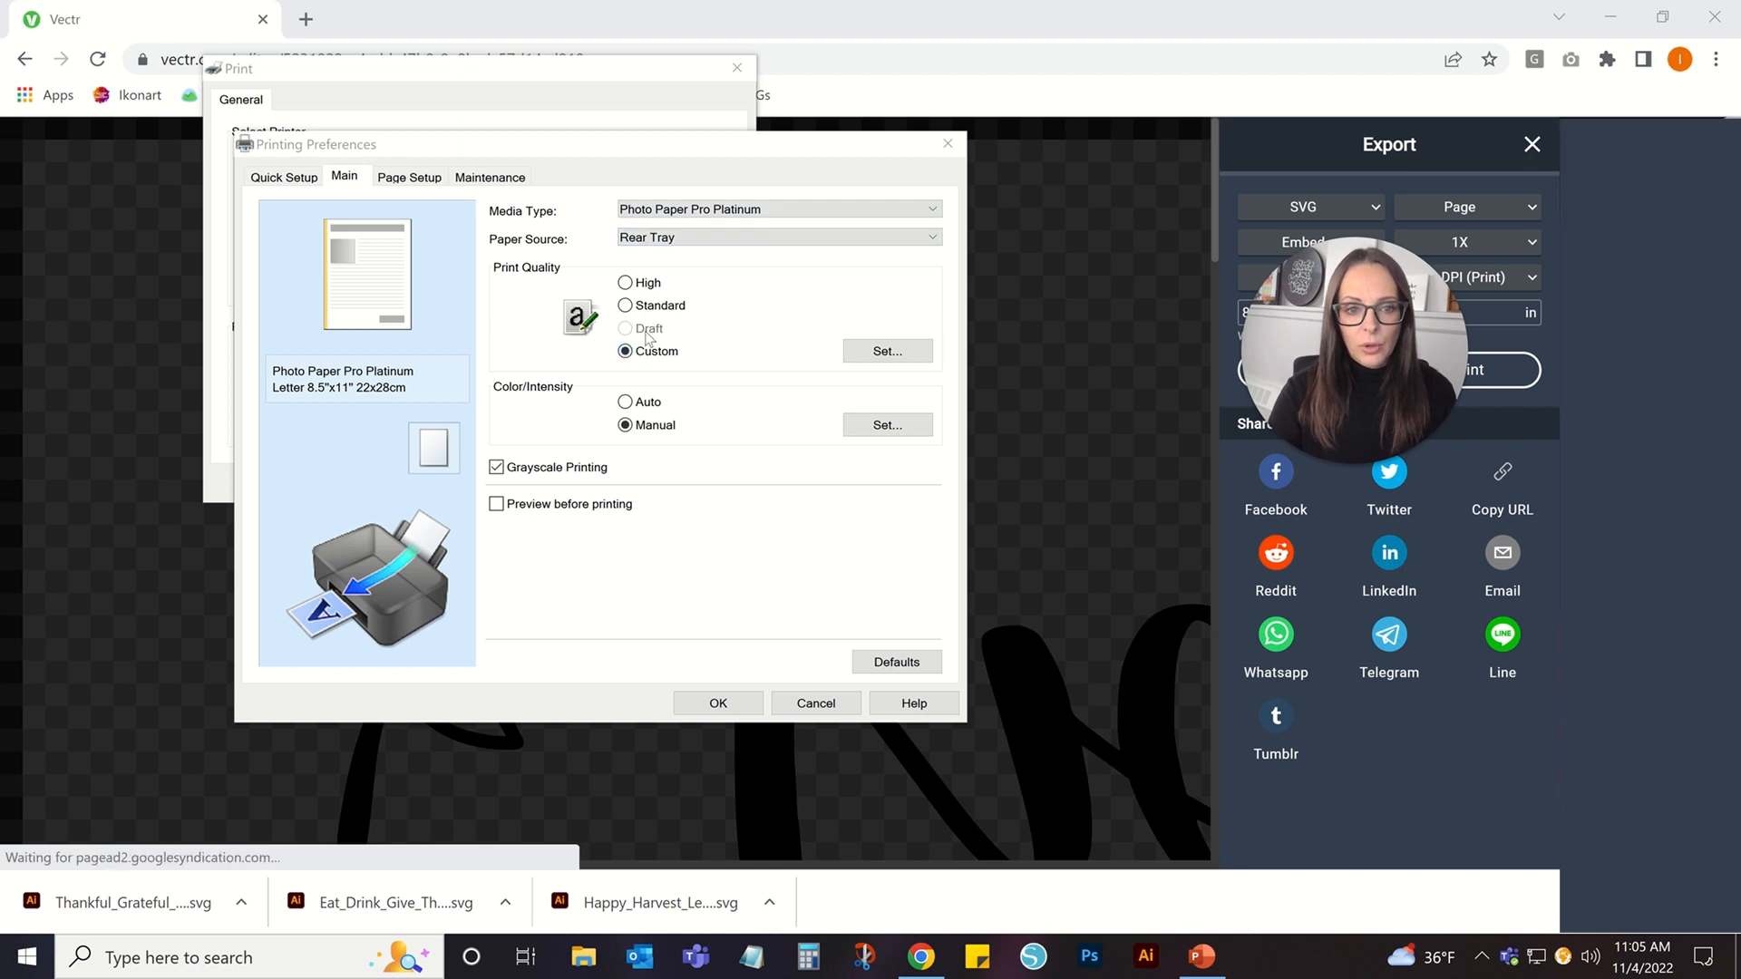
{"action": "left_click", "coordinate": [893, 352]}
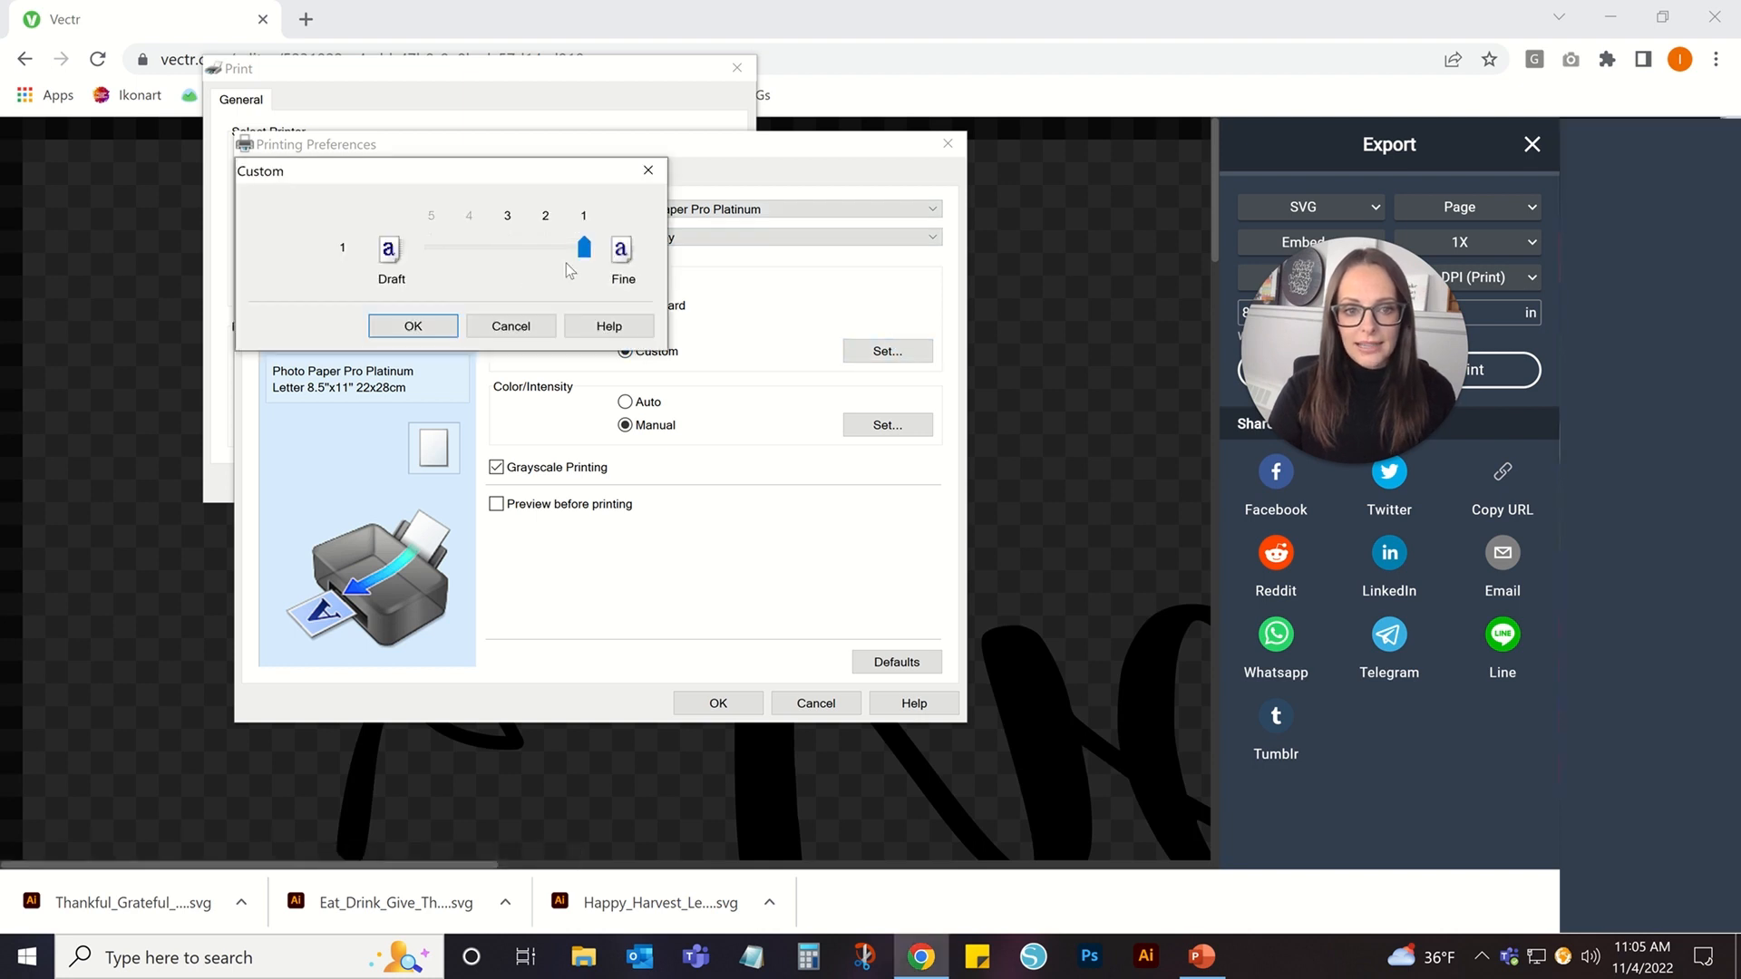
{"action": "left_click", "coordinate": [378, 332]}
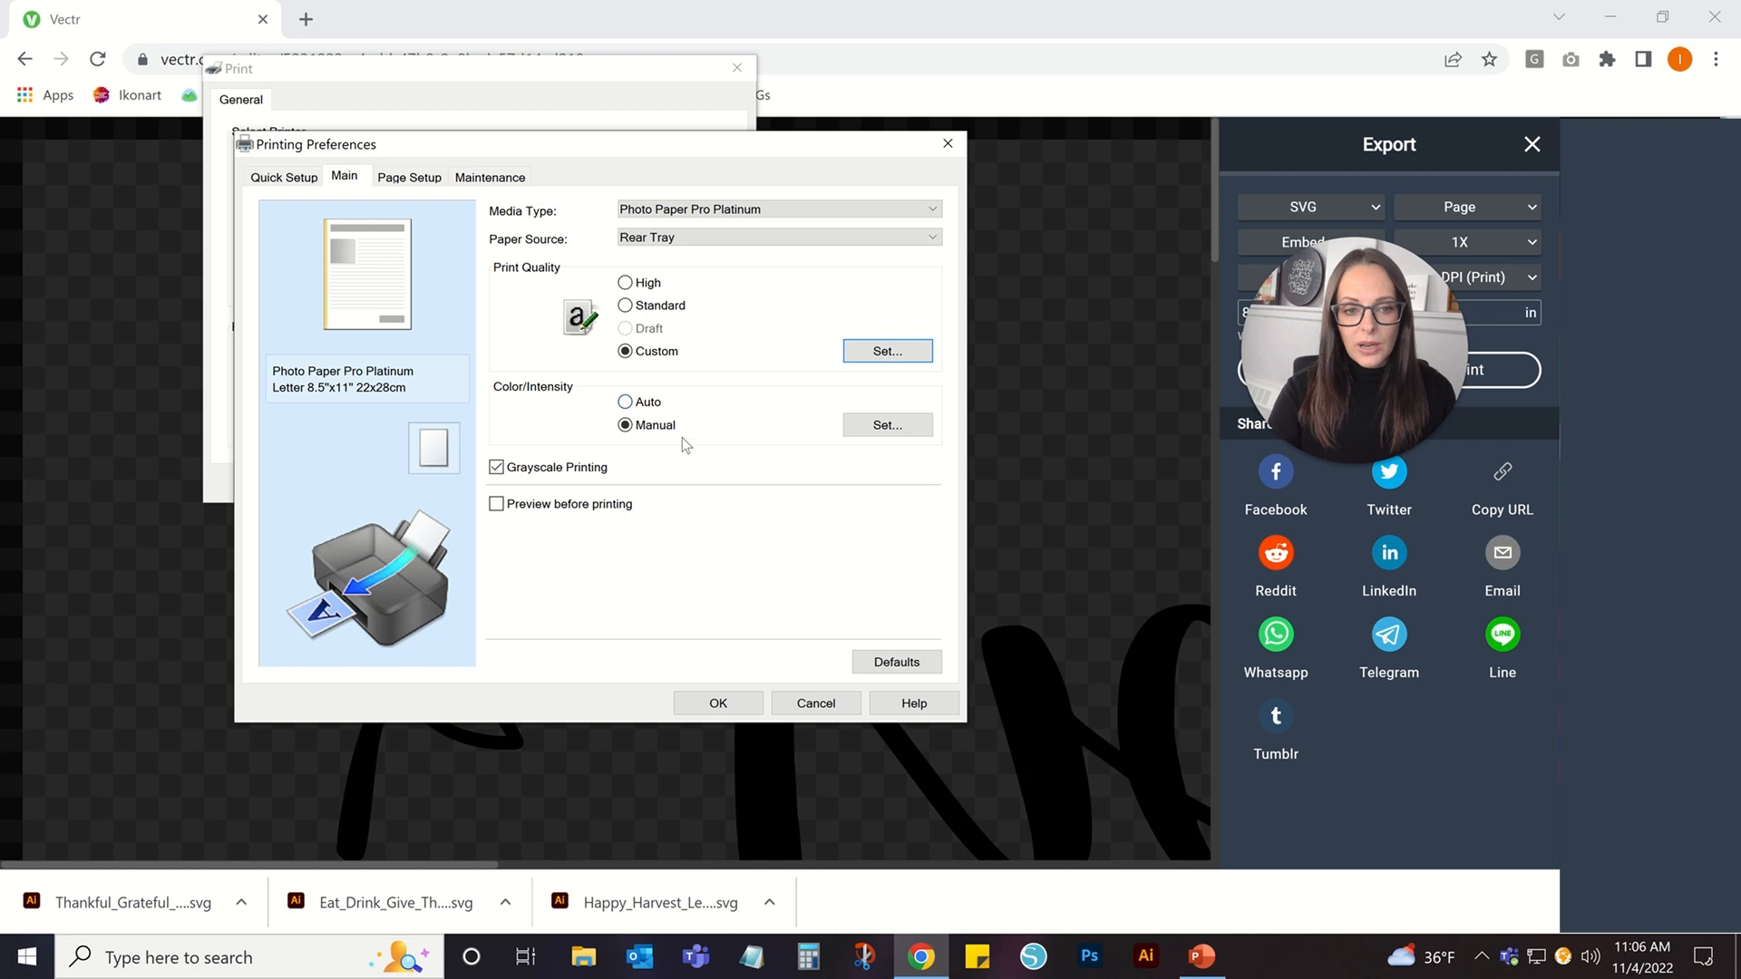
{"action": "left_click", "coordinate": [878, 432]}
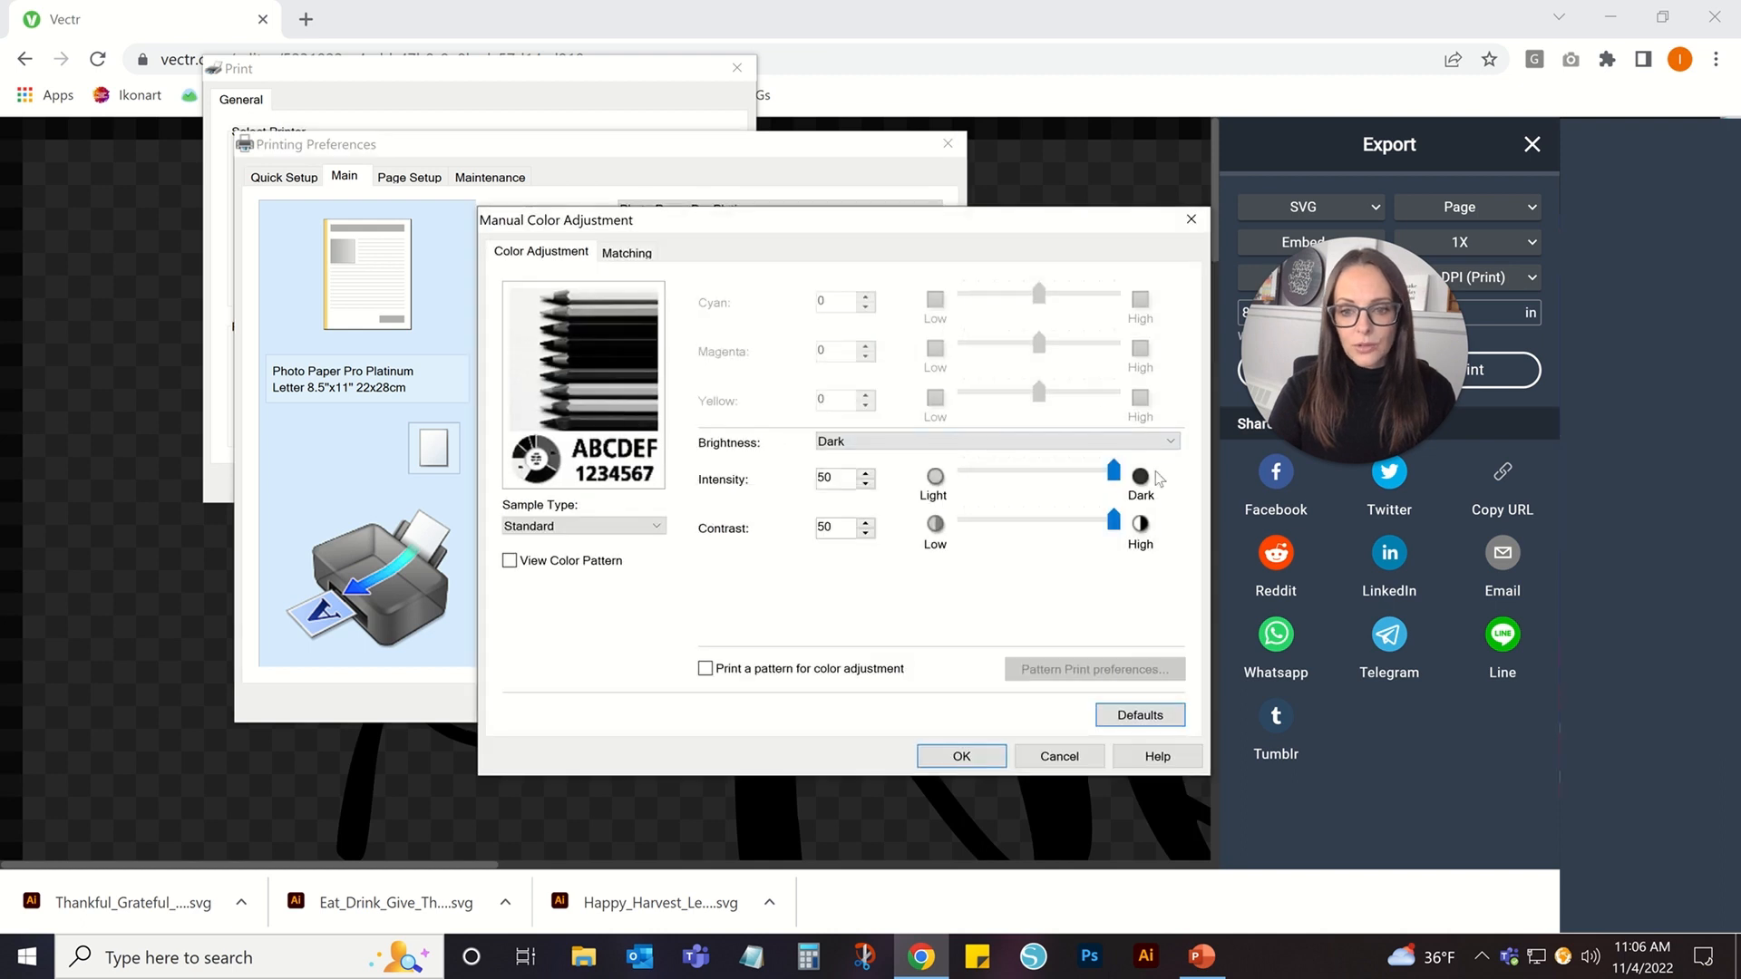
{"action": "left_click", "coordinate": [1003, 760]}
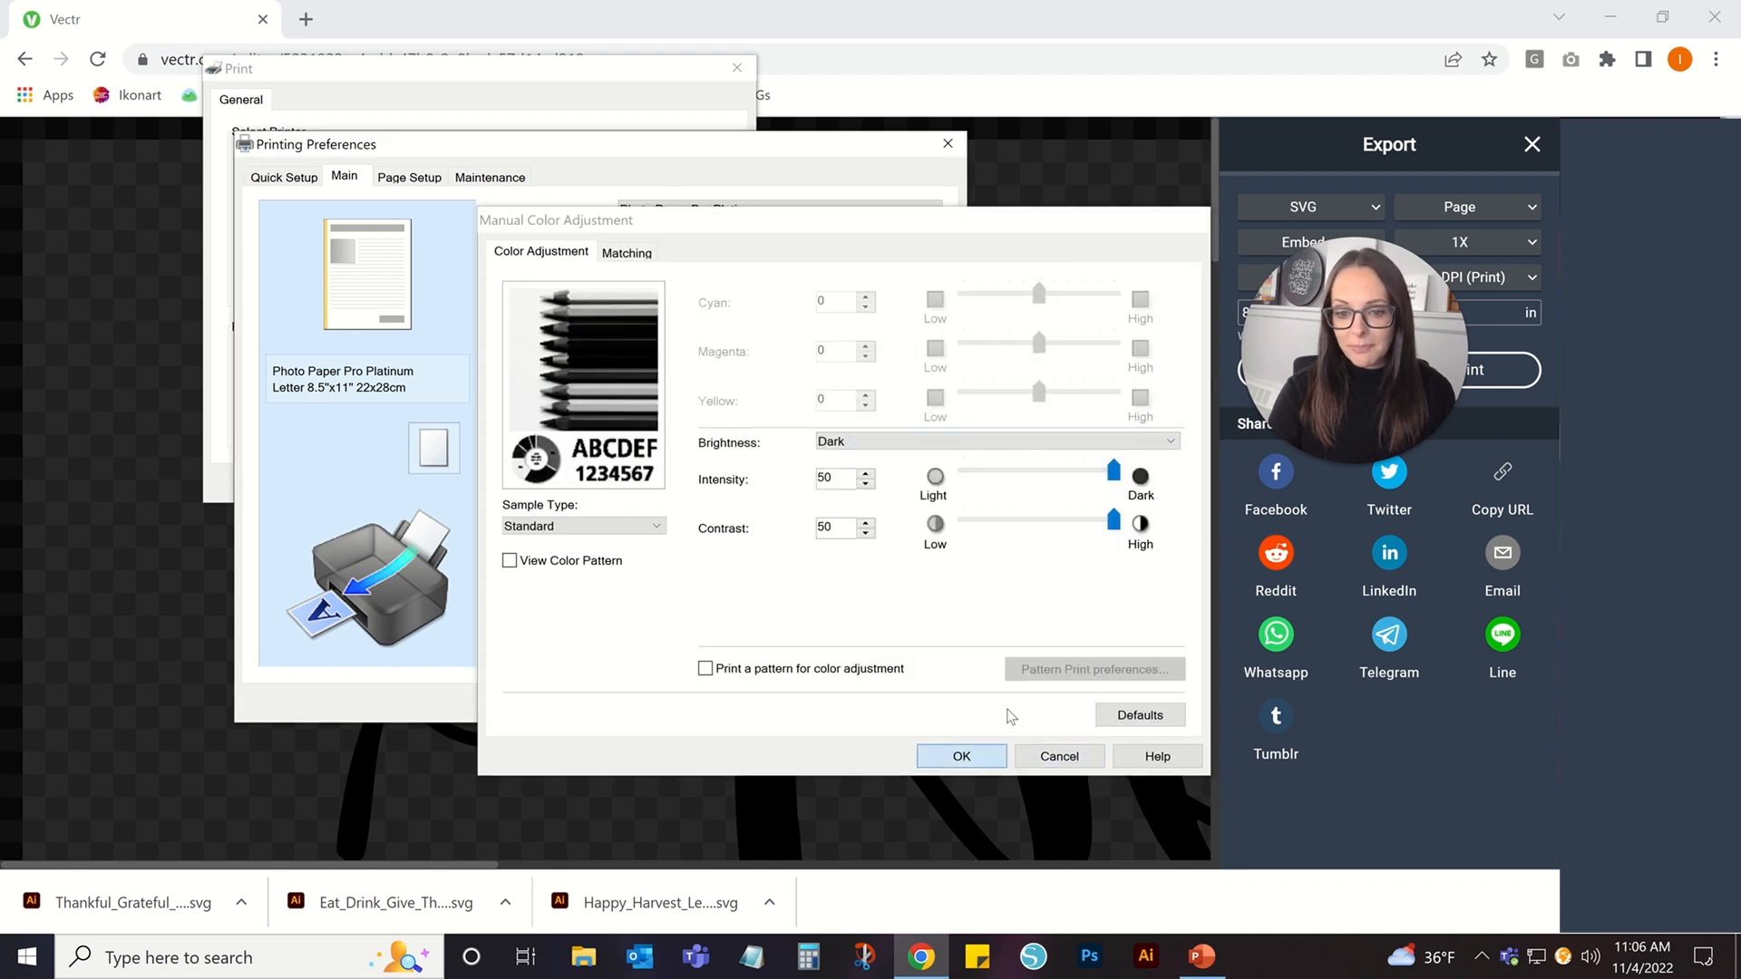
{"action": "left_click", "coordinate": [716, 705]}
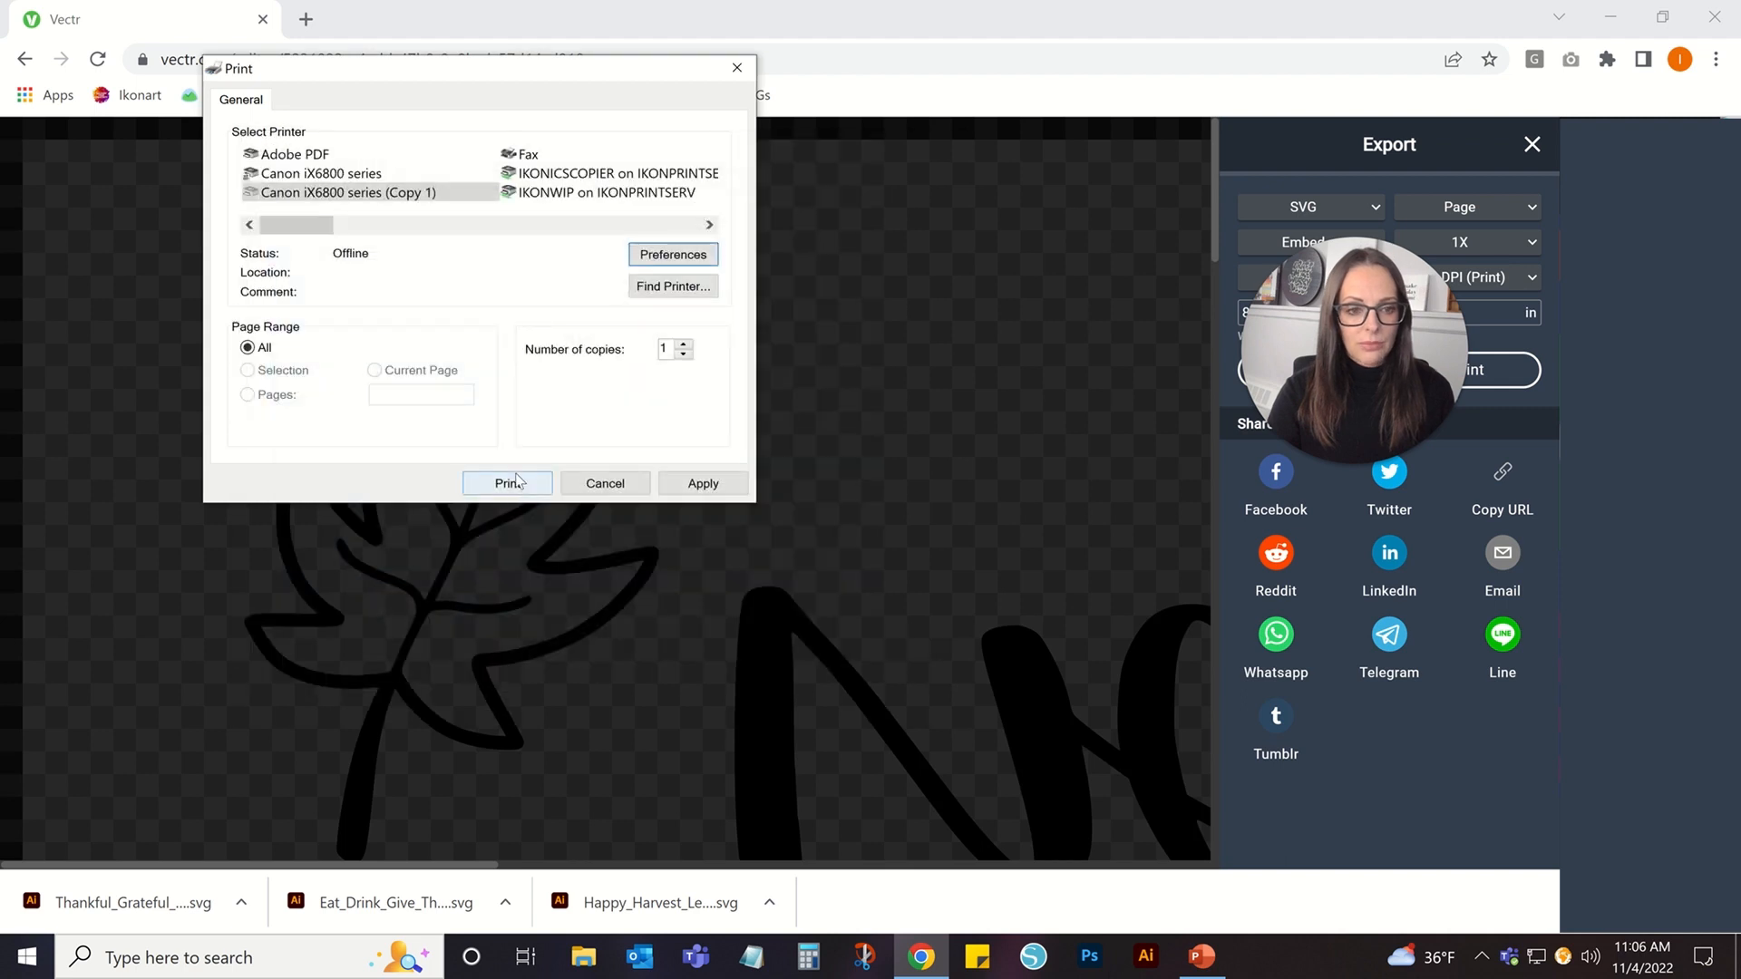
Send the artwork to the selected printer, and dismiss the printer status window and the export options.
{"action": "left_click", "coordinate": [508, 483]}
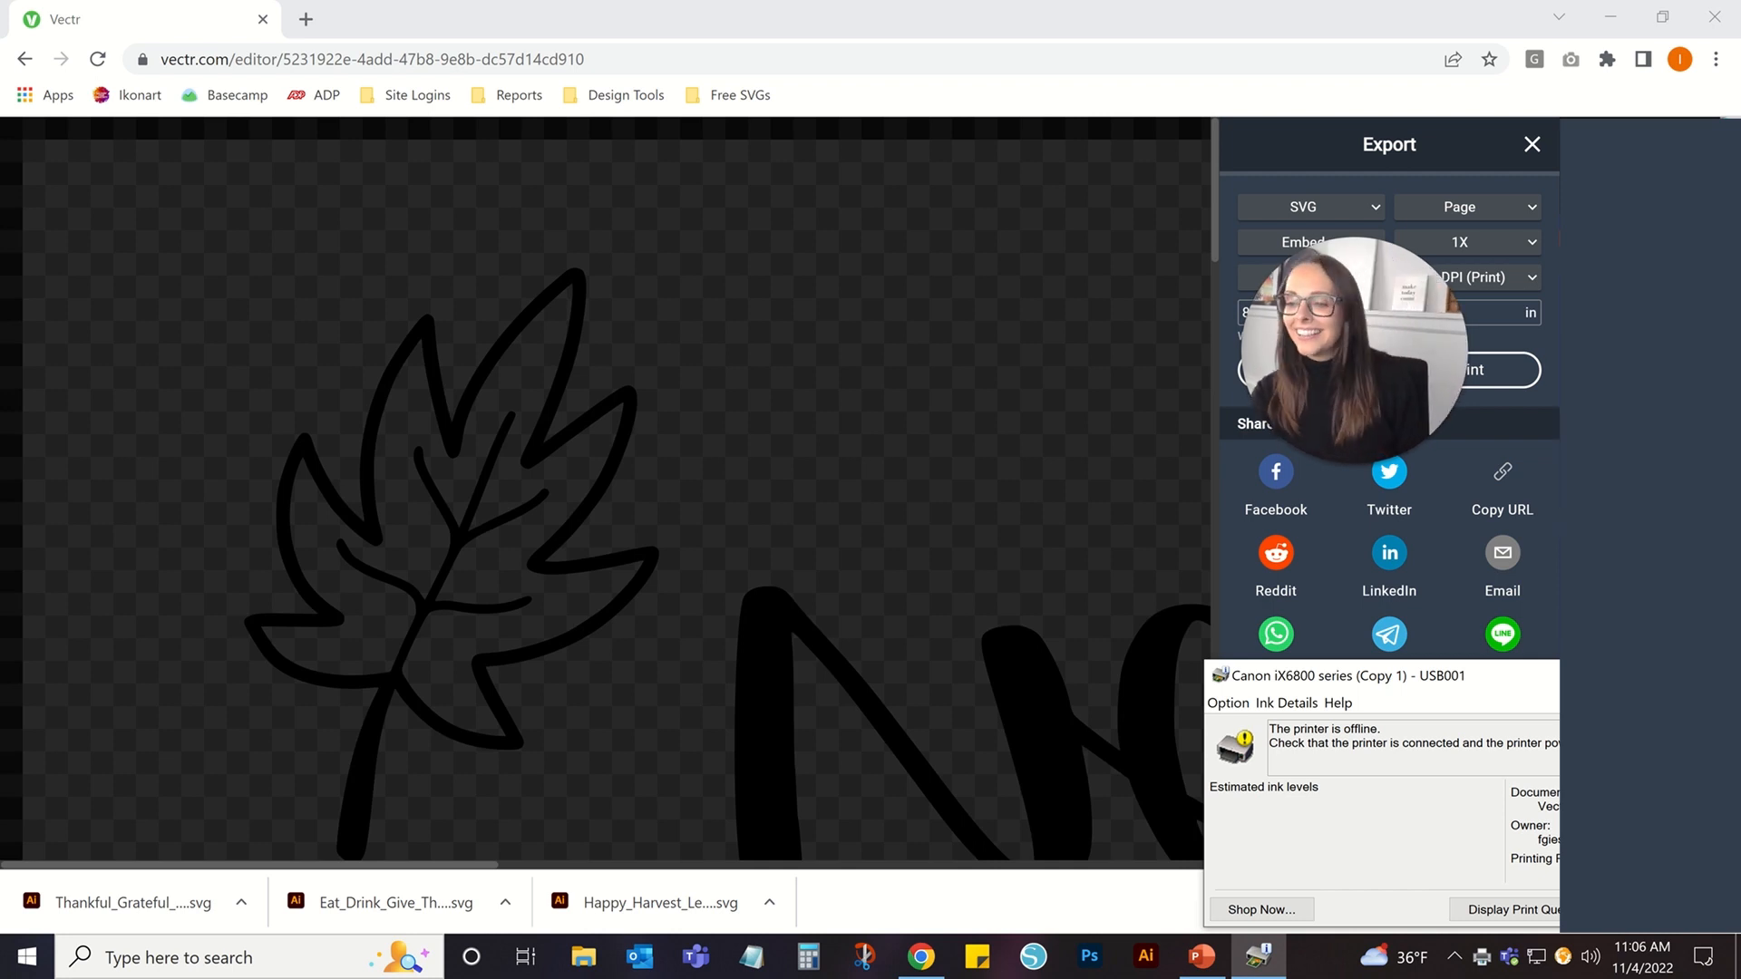
{"action": "left_click", "coordinate": [1610, 676]}
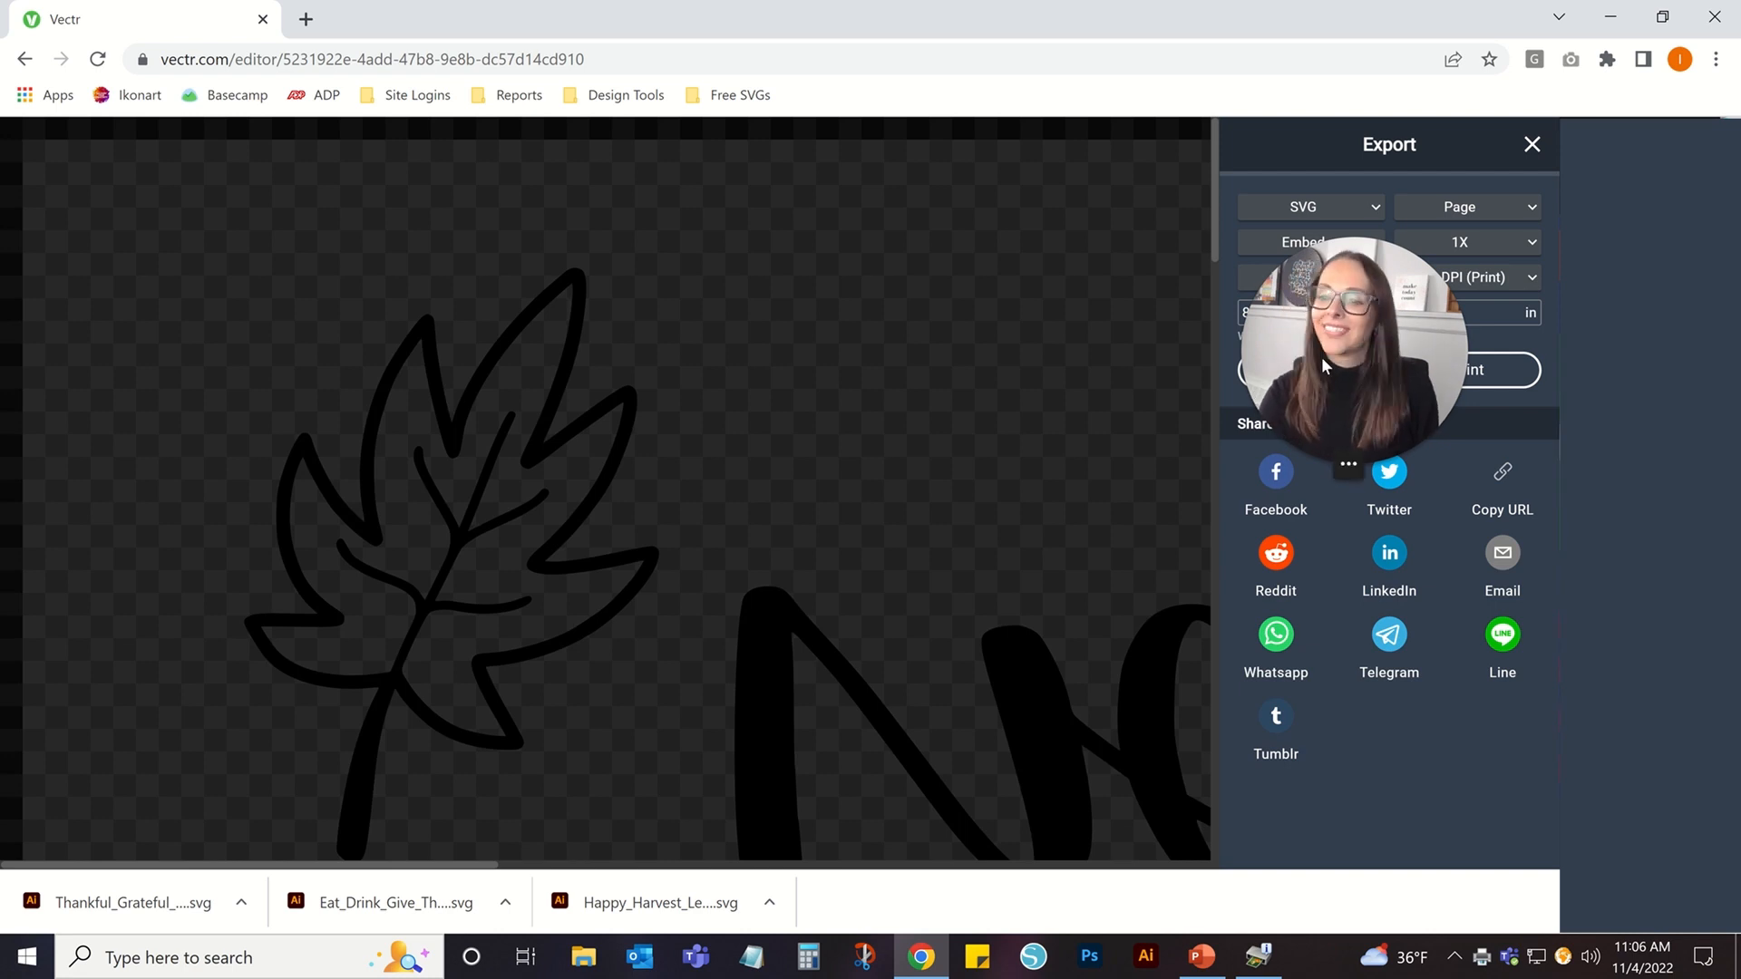
{"action": "left_click_drag", "start_coordinate": [1391, 319], "coordinate": [1439, 469]}
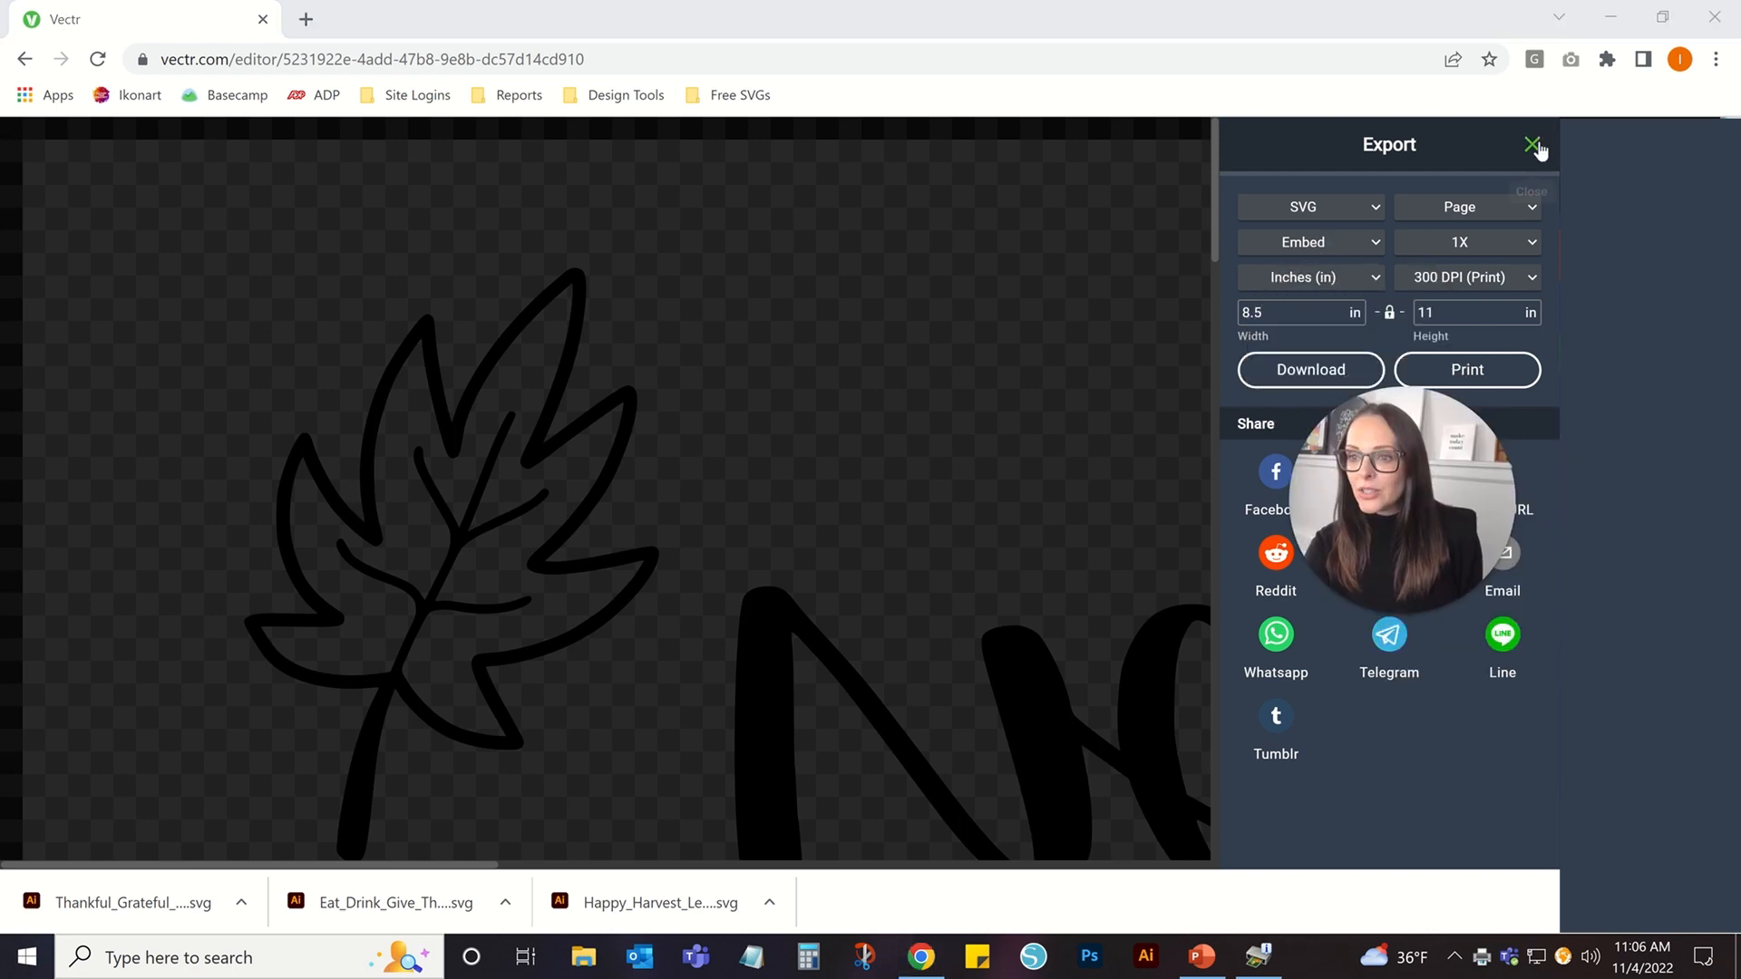
{"action": "left_click", "coordinate": [1534, 145]}
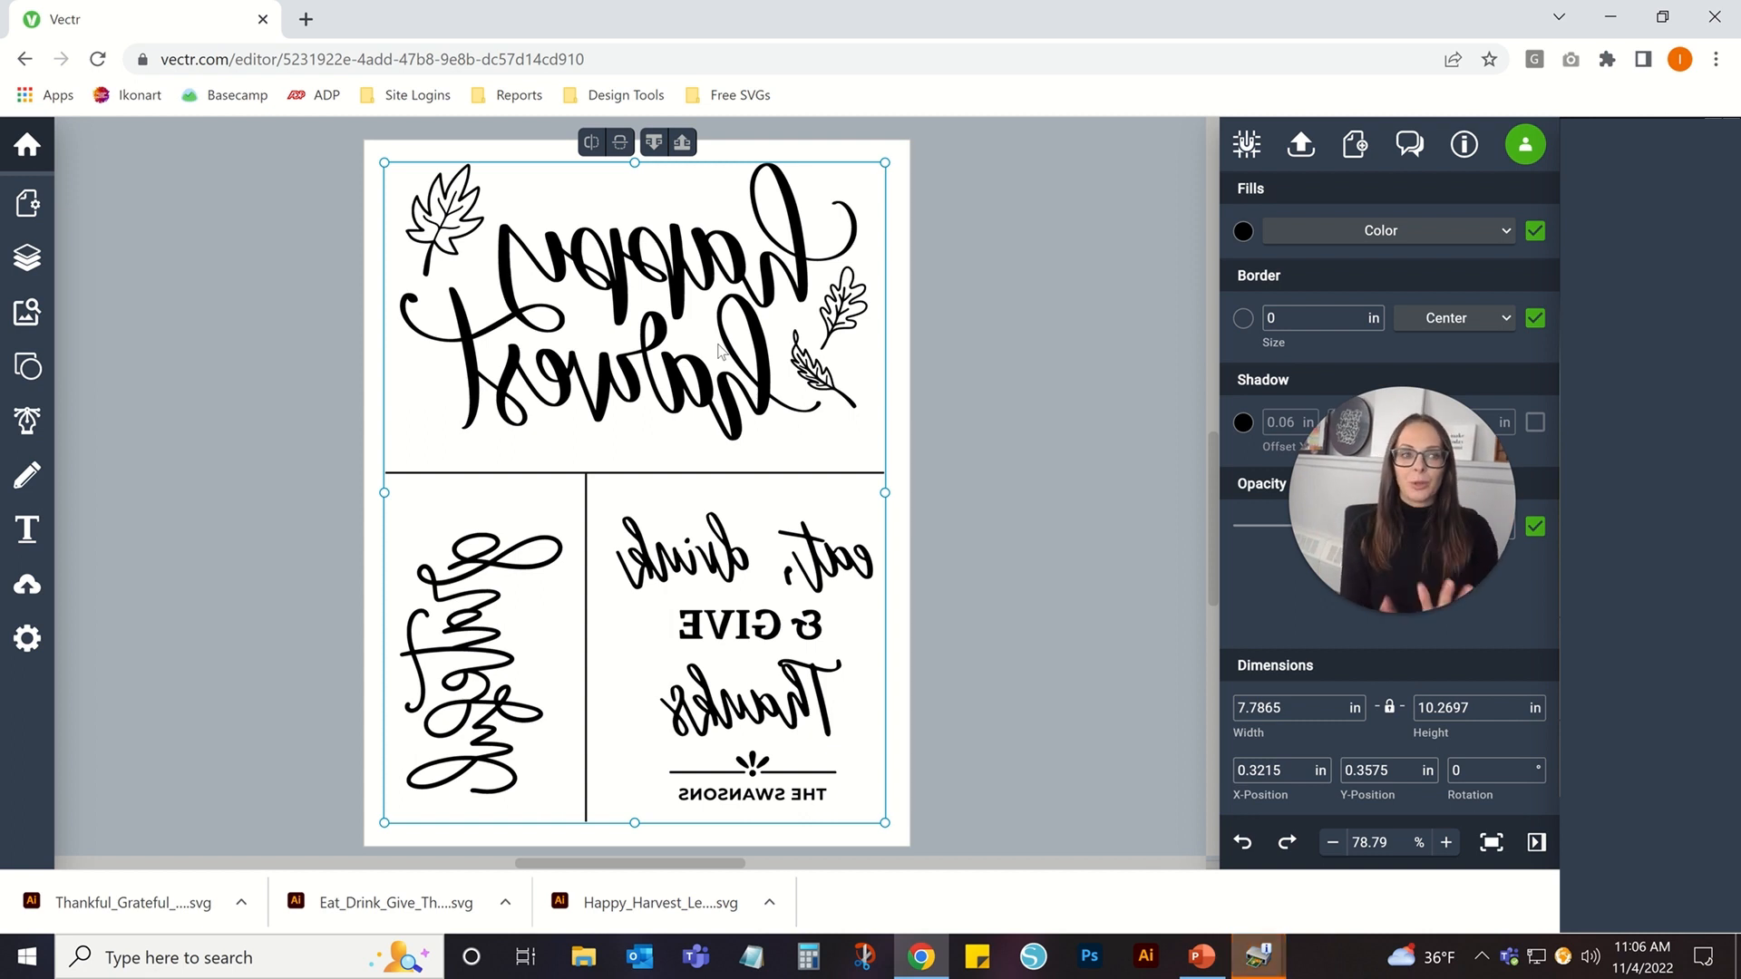
Rename the mirrored untitled artwork as Happy Harvest in the saved files list and reopen it.
{"action": "left_click", "coordinate": [29, 145]}
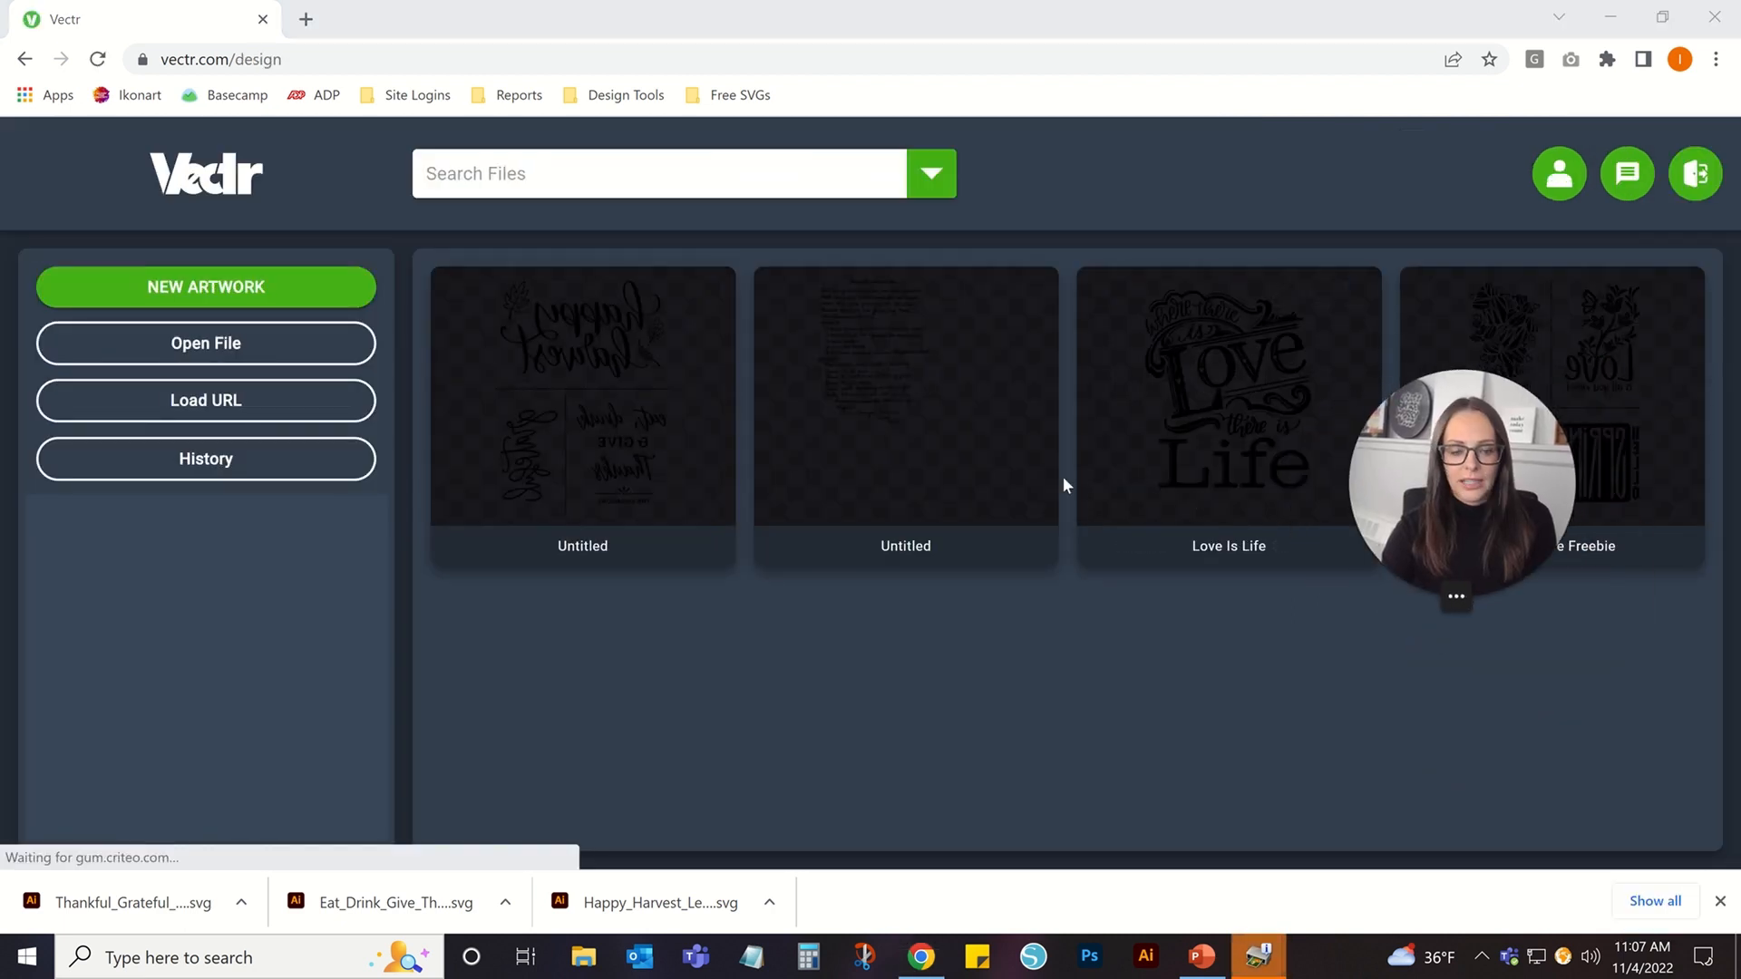
{"action": "mouse_move", "coordinate": [560, 361]}
{"action": "left_click", "coordinate": [585, 505]}
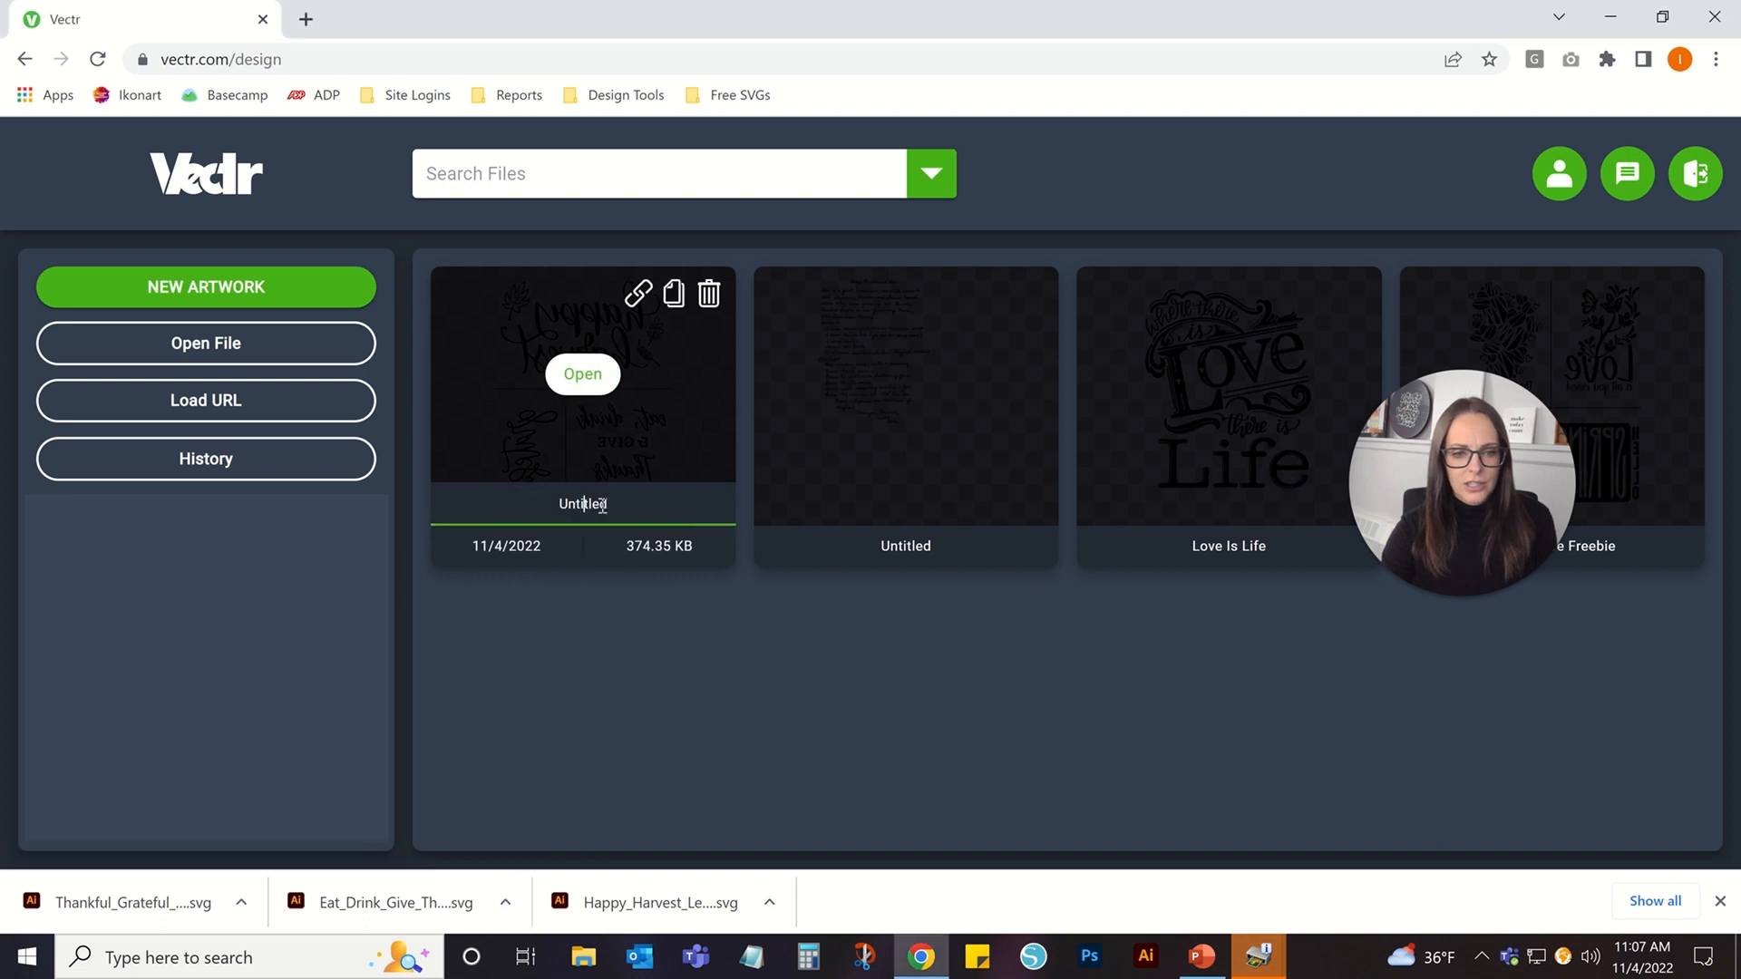
{"action": "type", "text": "H"}
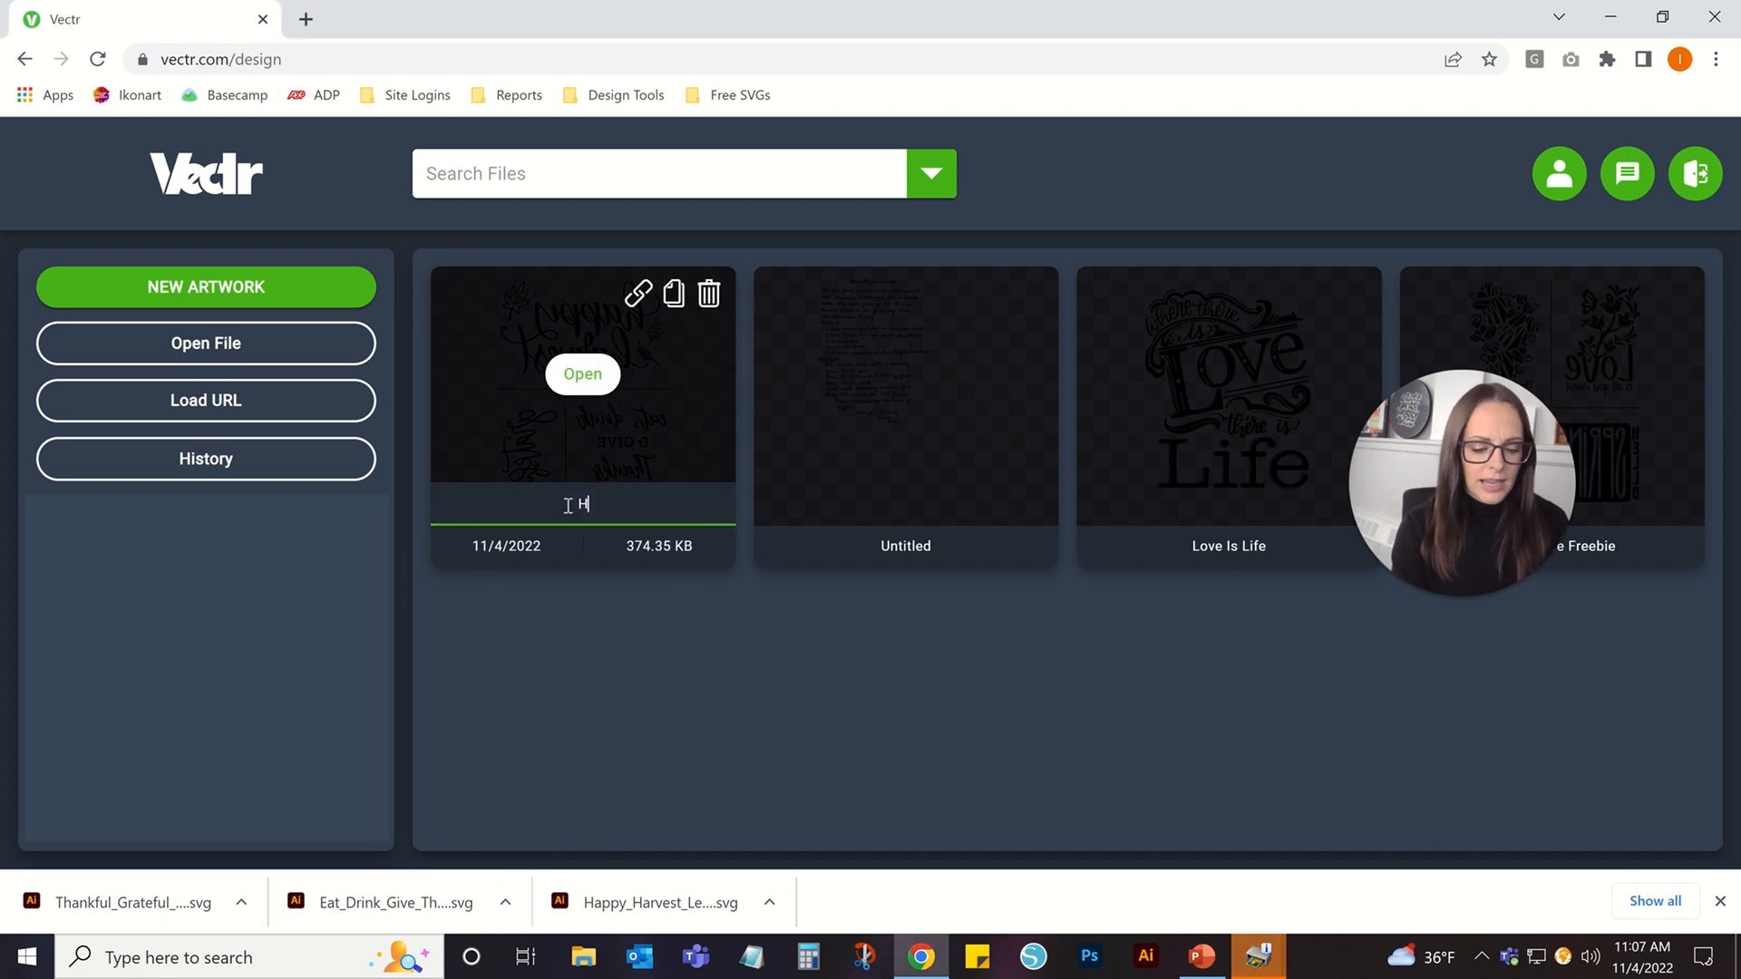
{"action": "type", "text": "appy Harvest"}
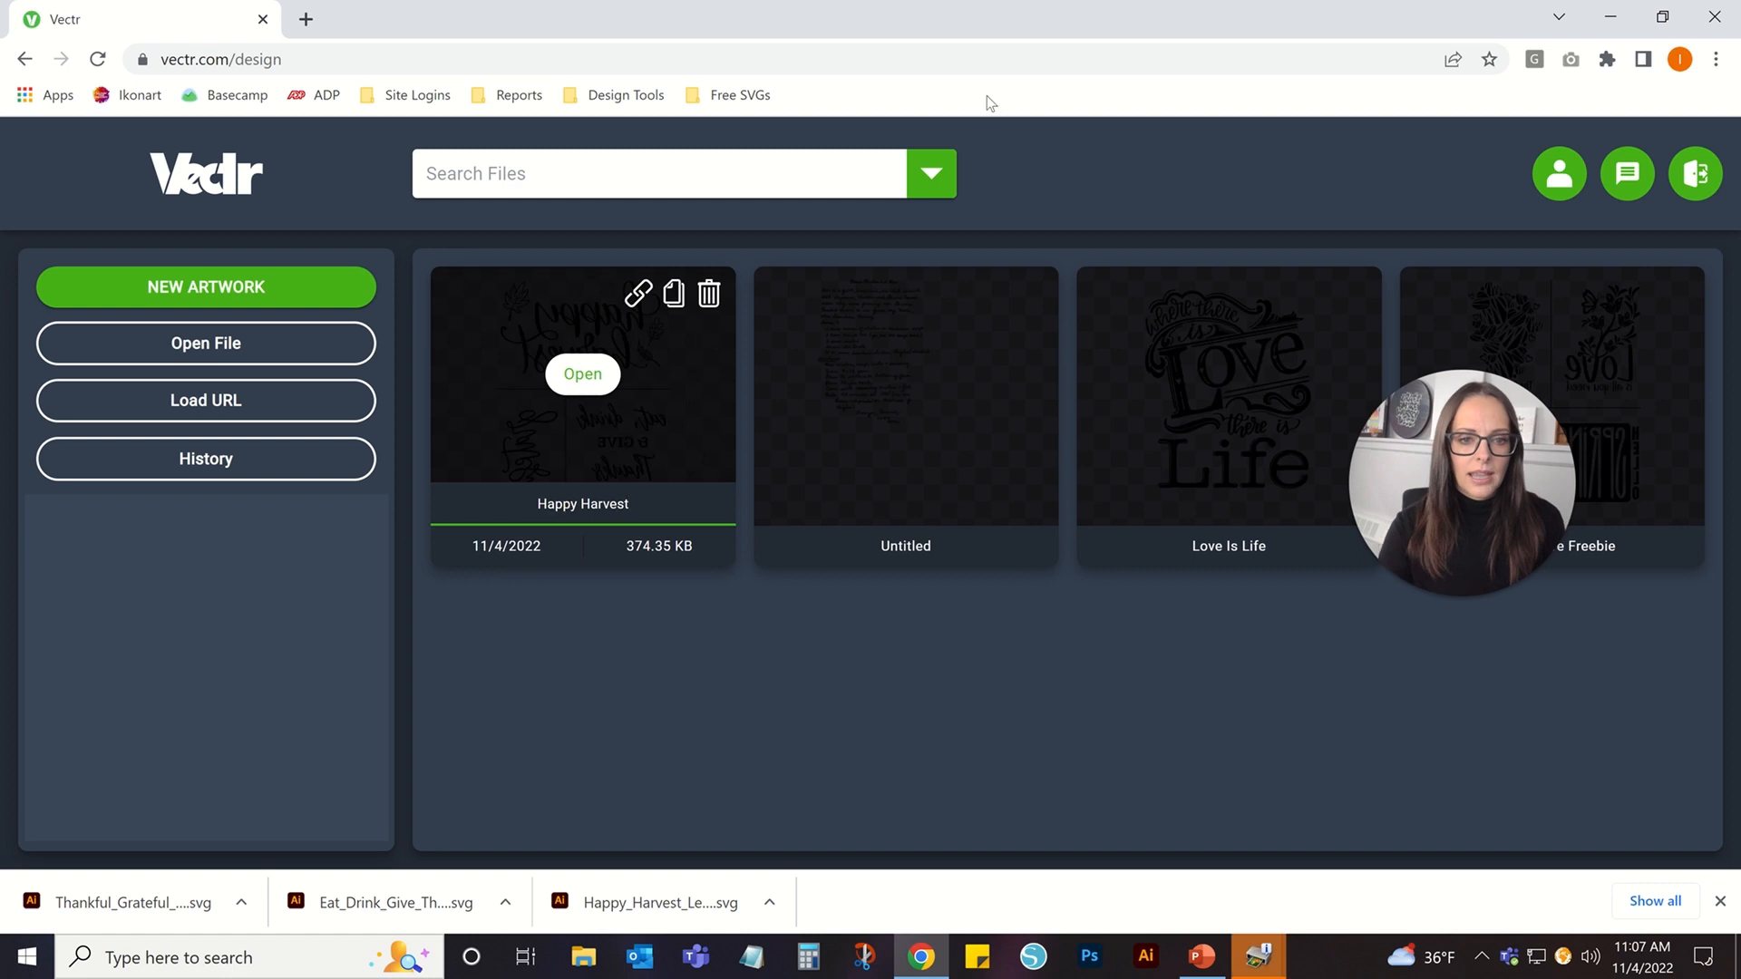
{"action": "left_click", "coordinate": [585, 376]}
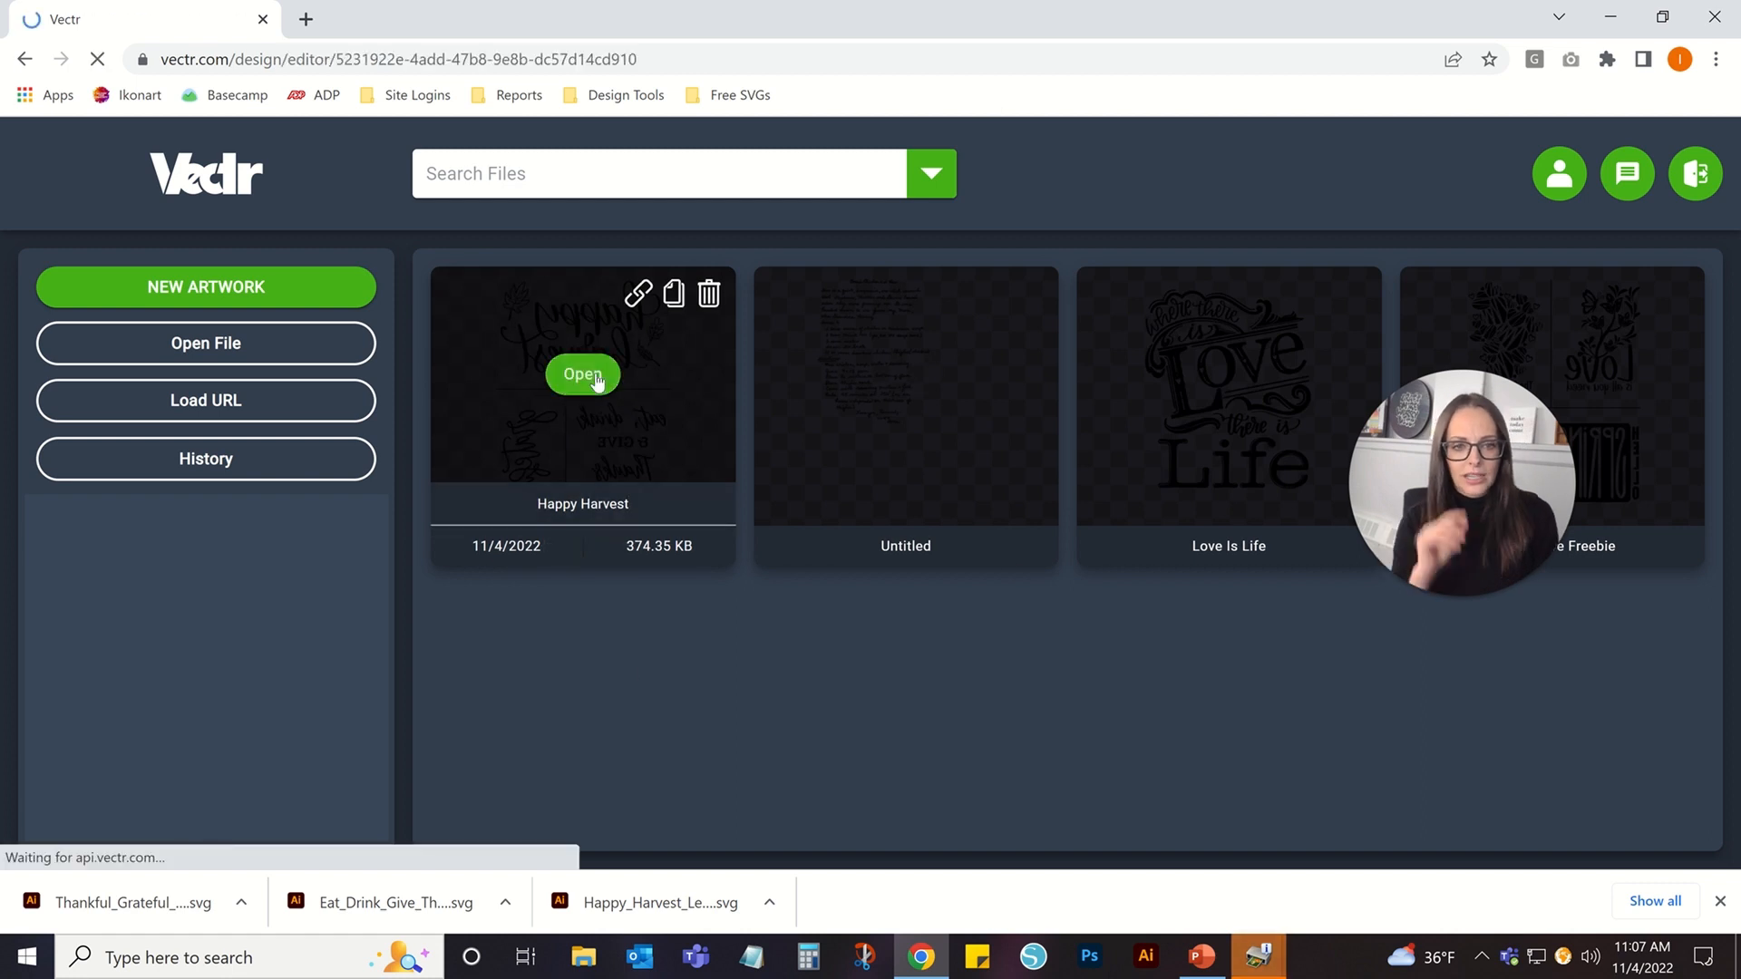